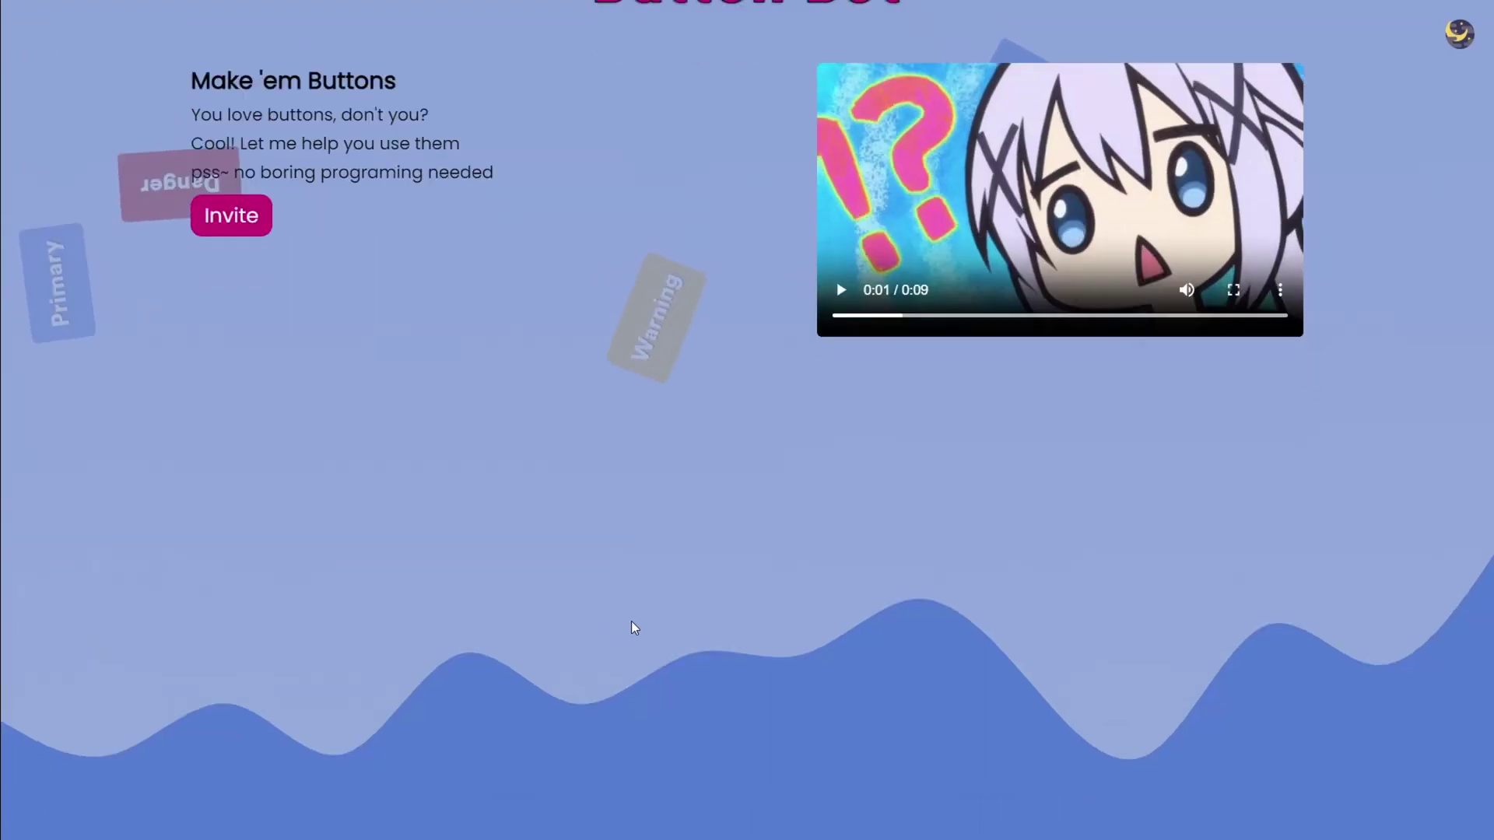
pyautogui.scroll(-8, 632, 623)
# - Open the Krazy Dev server's page from the Button Bot Dashboard to reach its Config and Builder sections
pyautogui.scroll(8, 624, 634)
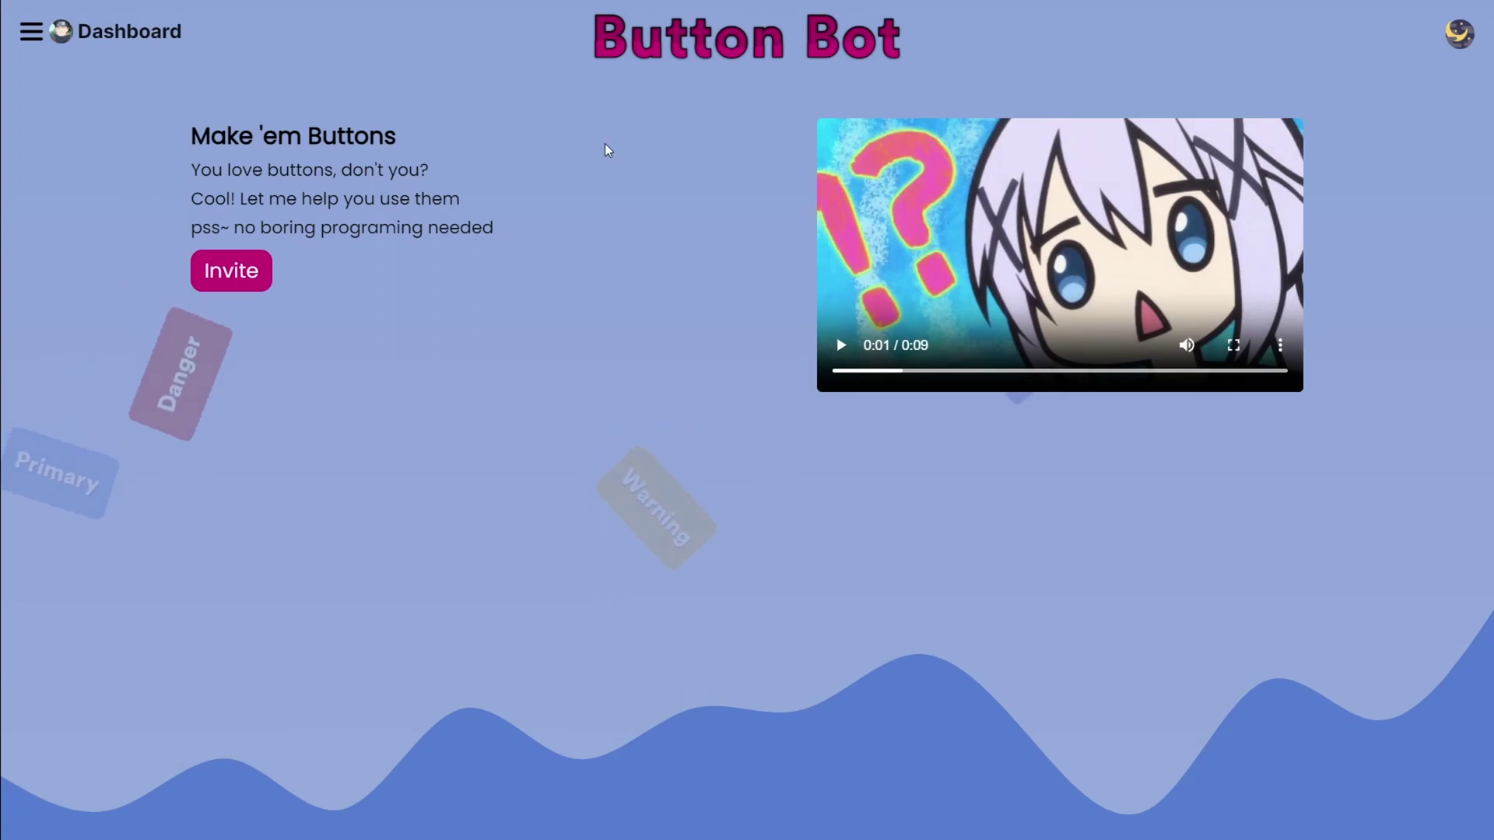
pyautogui.click(85, 31)
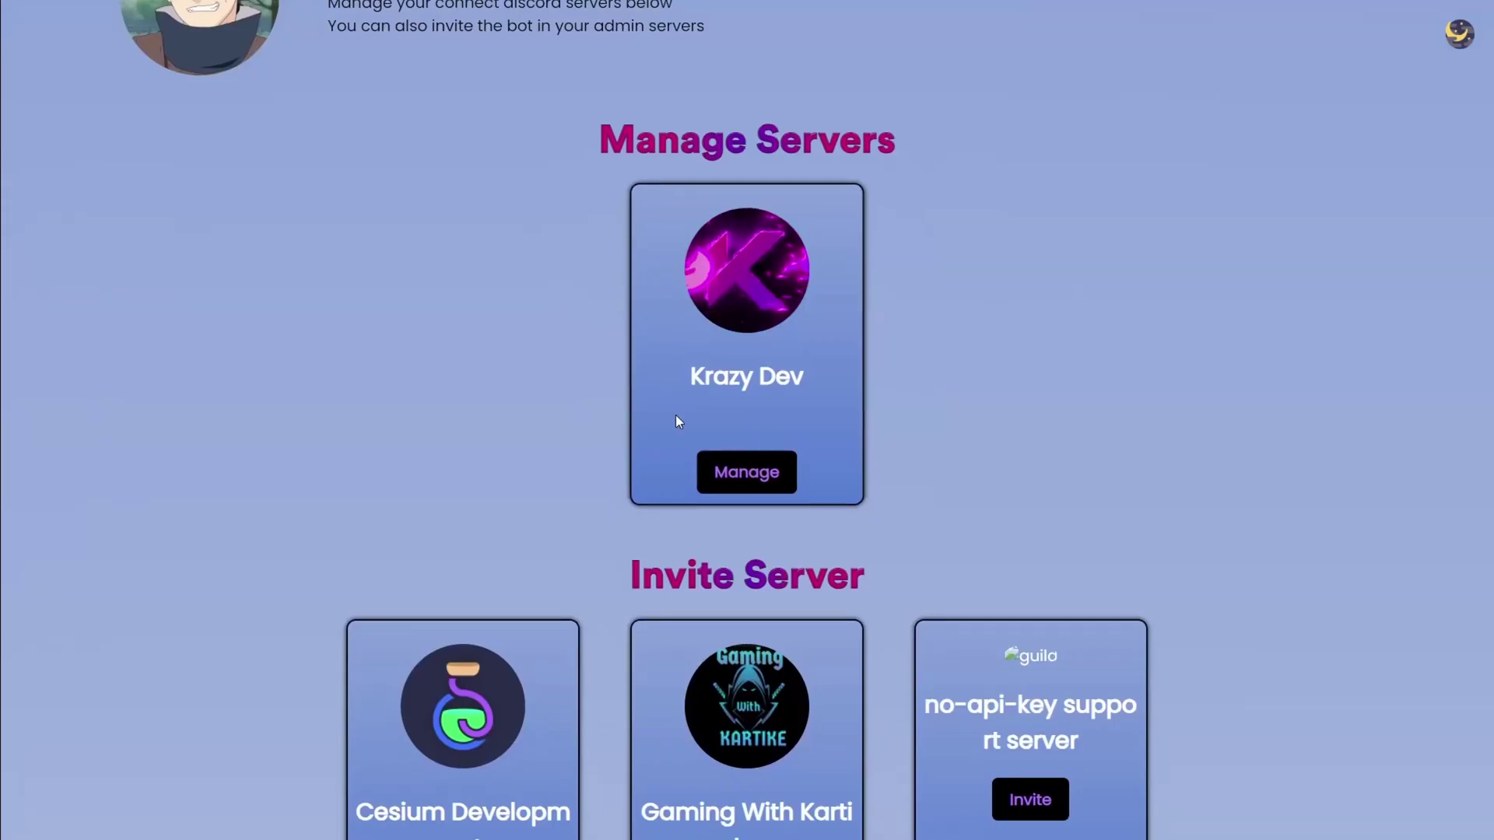
pyautogui.click(749, 476)
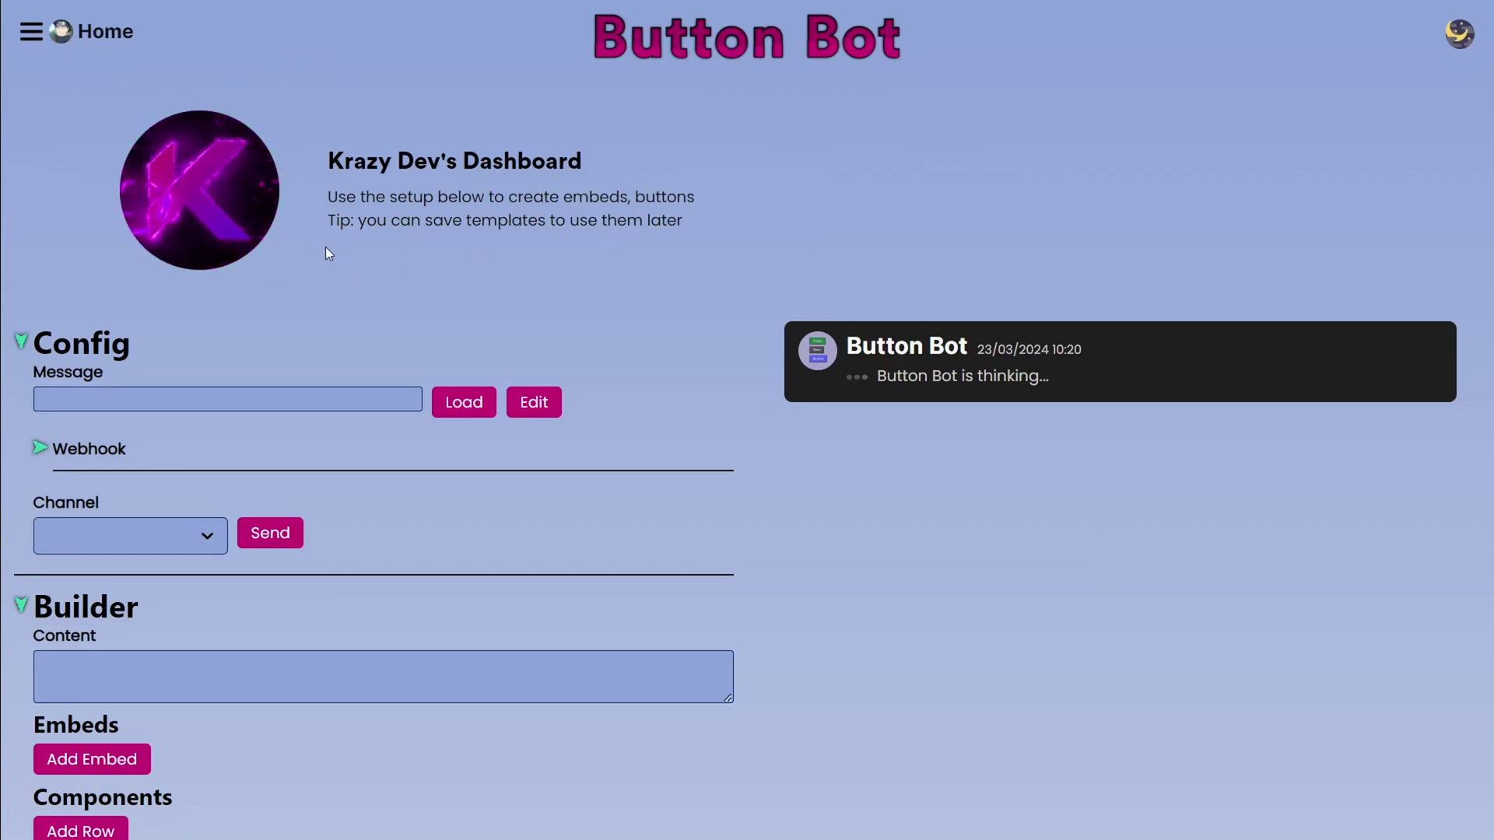
pyautogui.moveTo(326, 254); pyautogui.dragTo(527, 267)
pyautogui.click(545, 268)
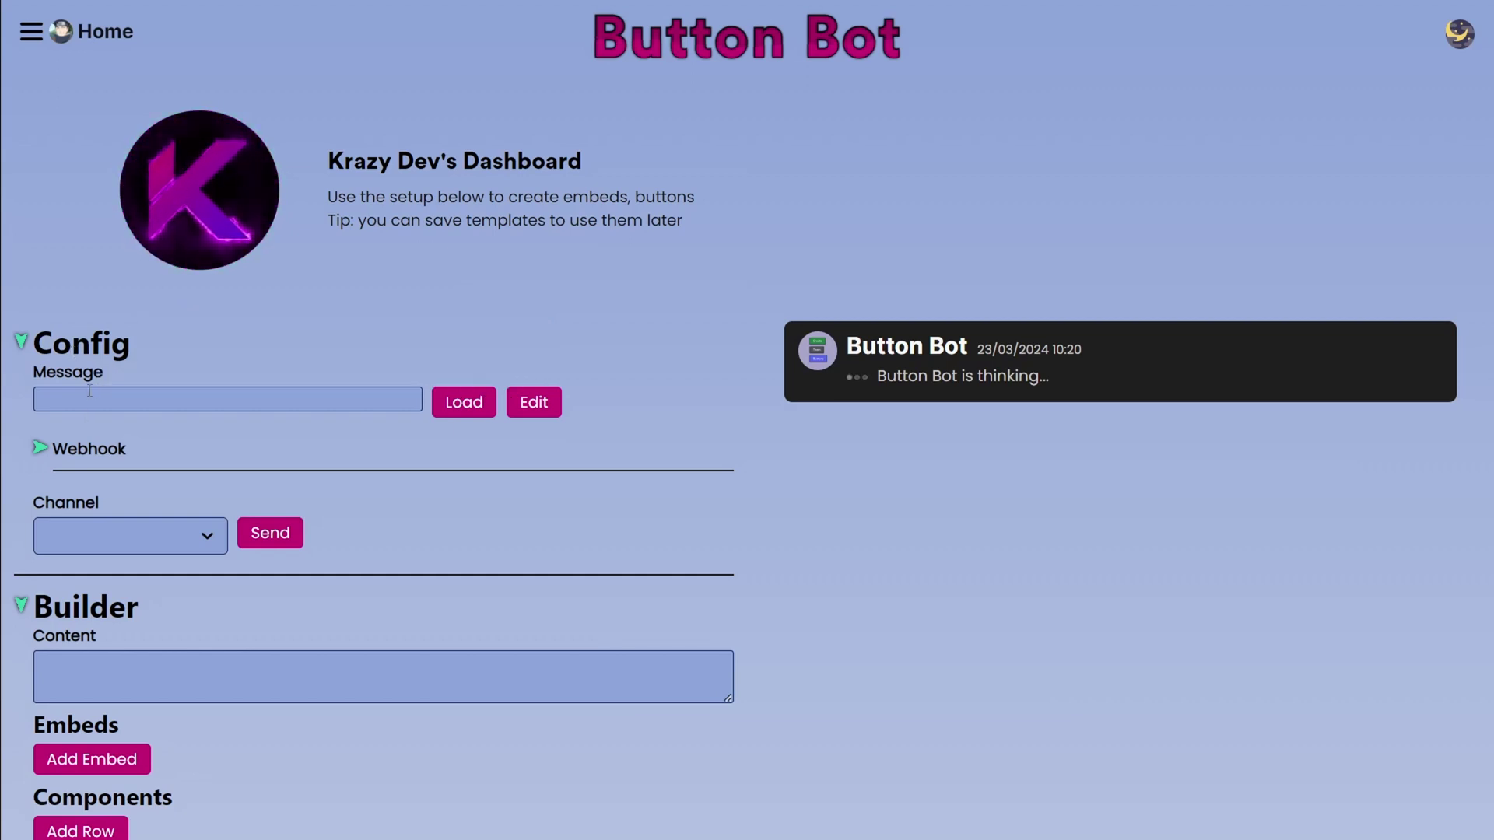
# - Copy the message link of the Alpha-1.3 announcement in Discord's #followed channel
pyautogui.hotkey('alt', 'Tab')
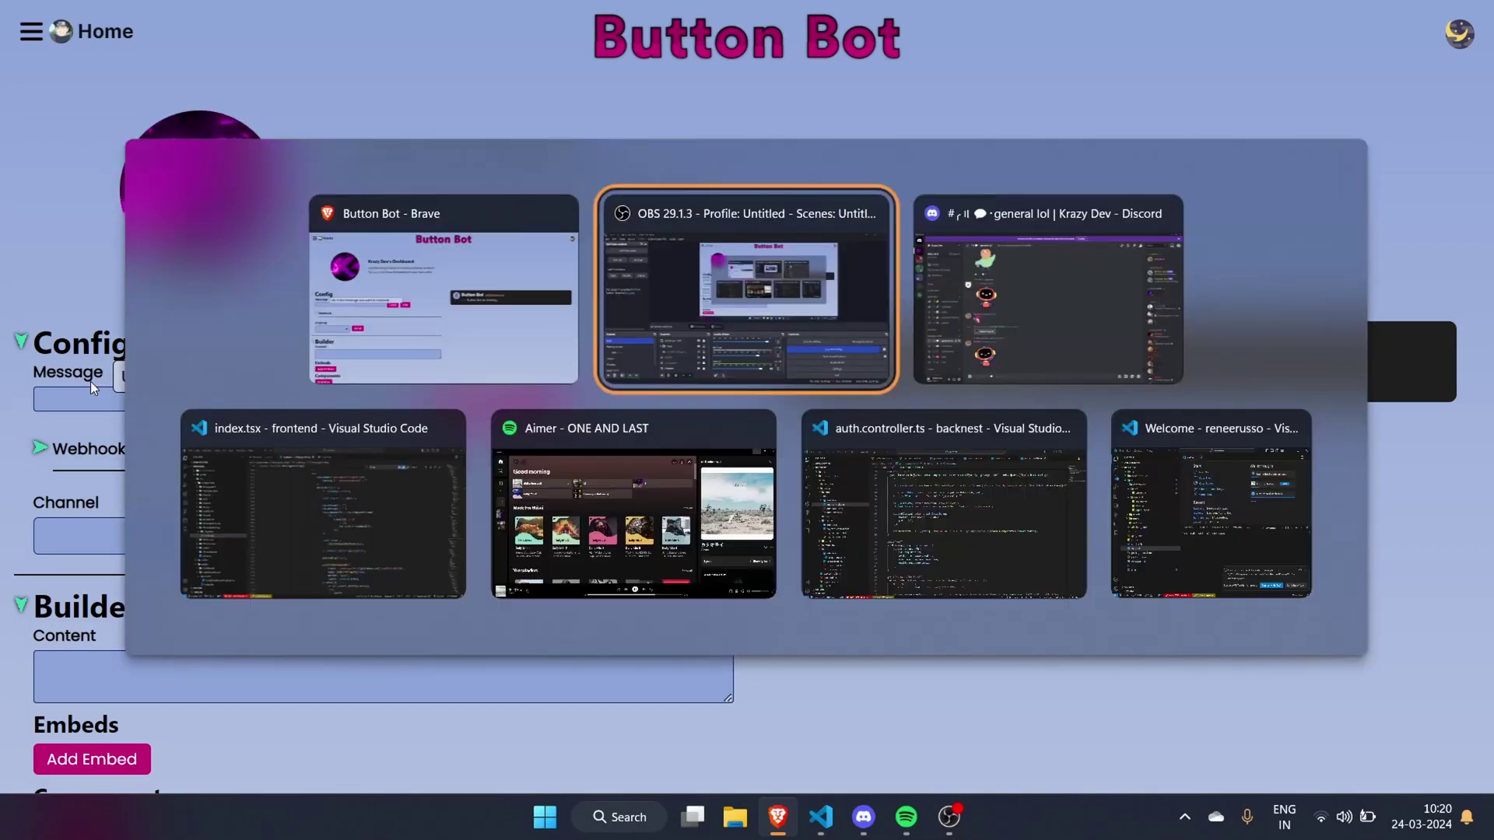
pyautogui.hotkey('alt', 'Tab')
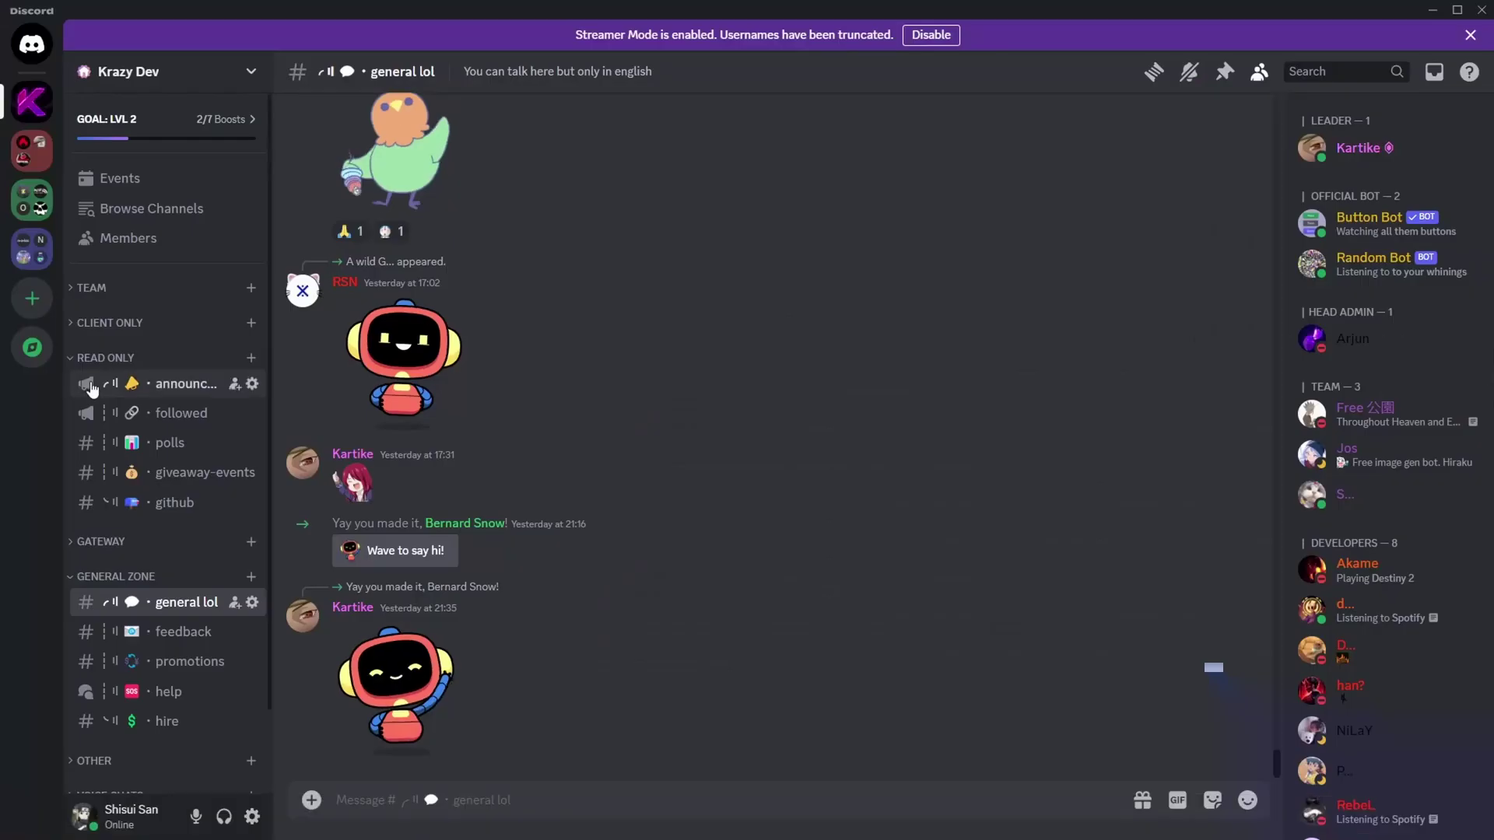
pyautogui.click(163, 414)
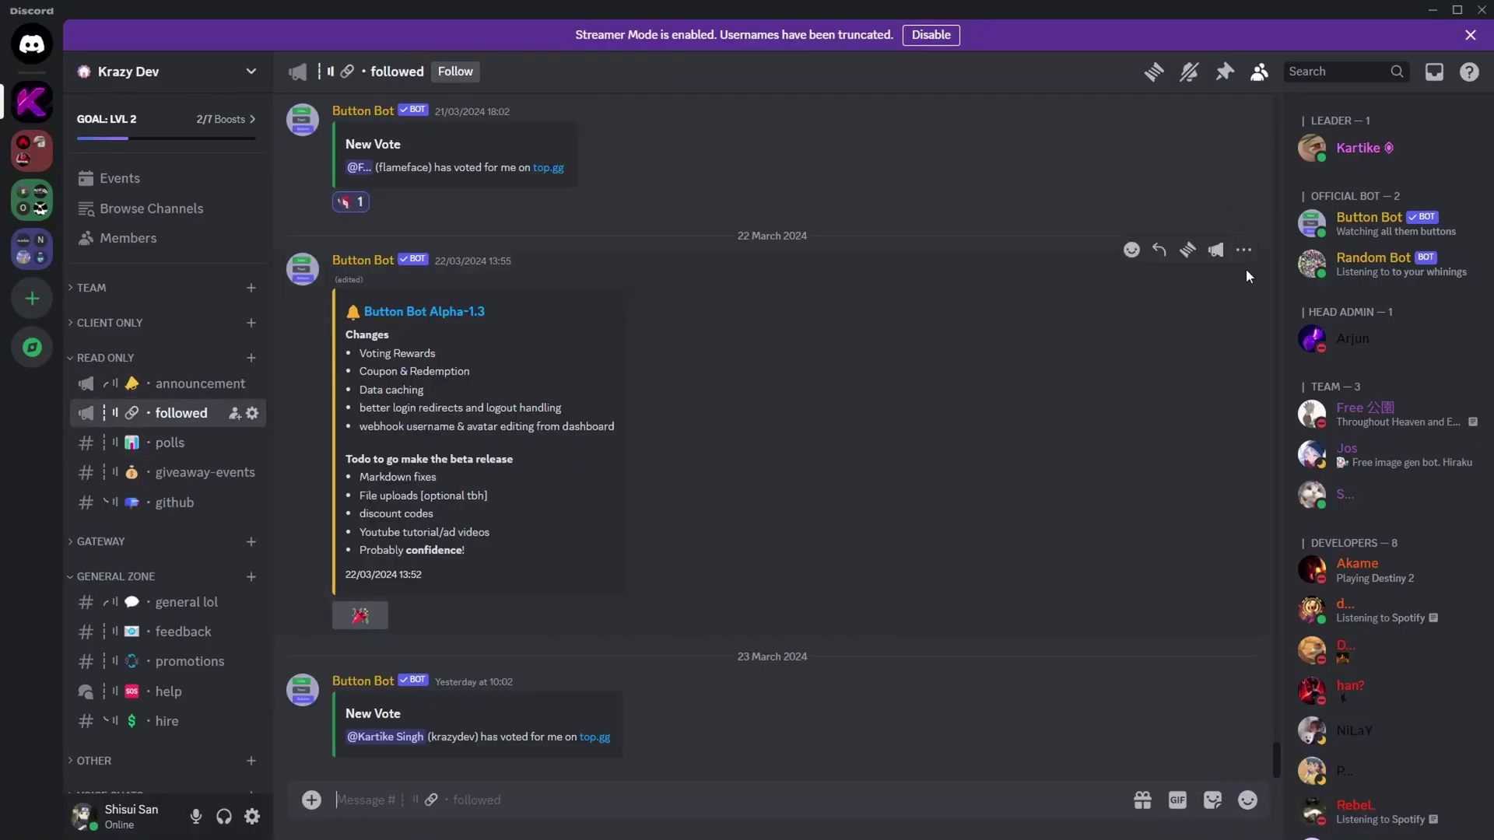
pyautogui.click(1244, 250)
pyautogui.click(1174, 507)
pyautogui.hotkey('alt', 'Tab')
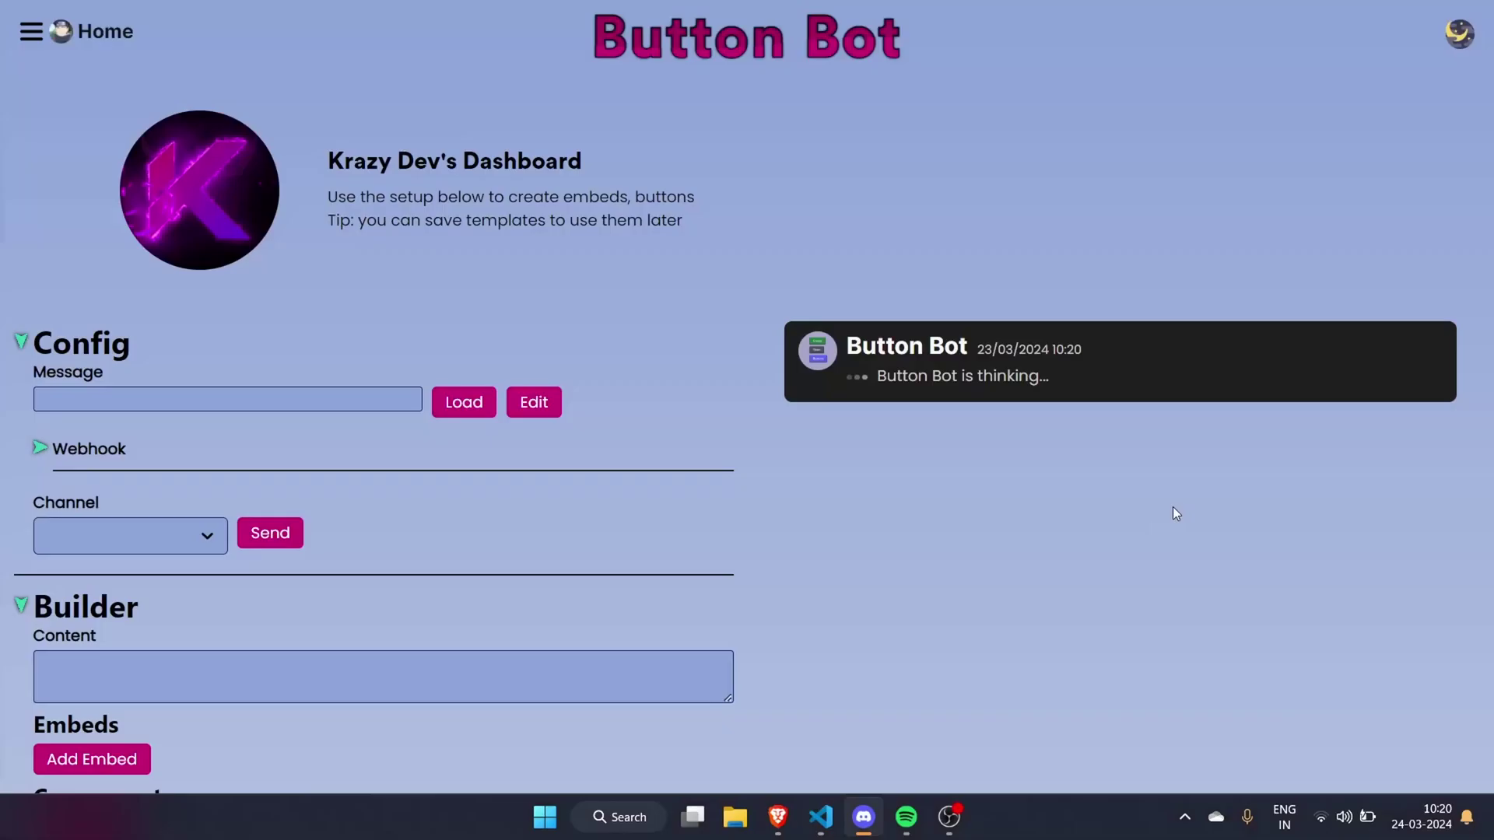
# - Paste the announcement link into the Message field and load it into the builder
pyautogui.hotkey('ctrl', 'v')
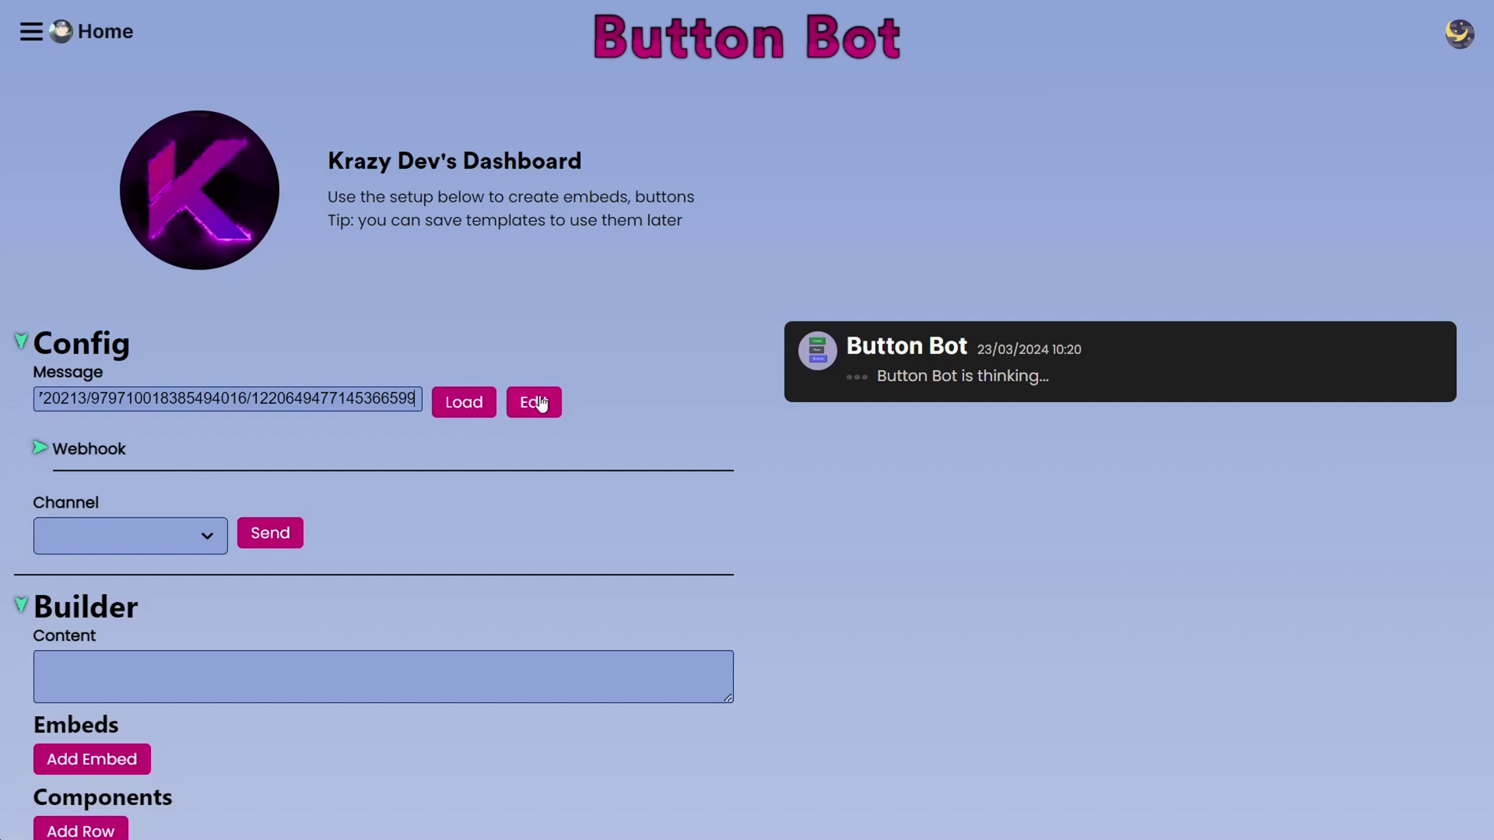
pyautogui.click(477, 410)
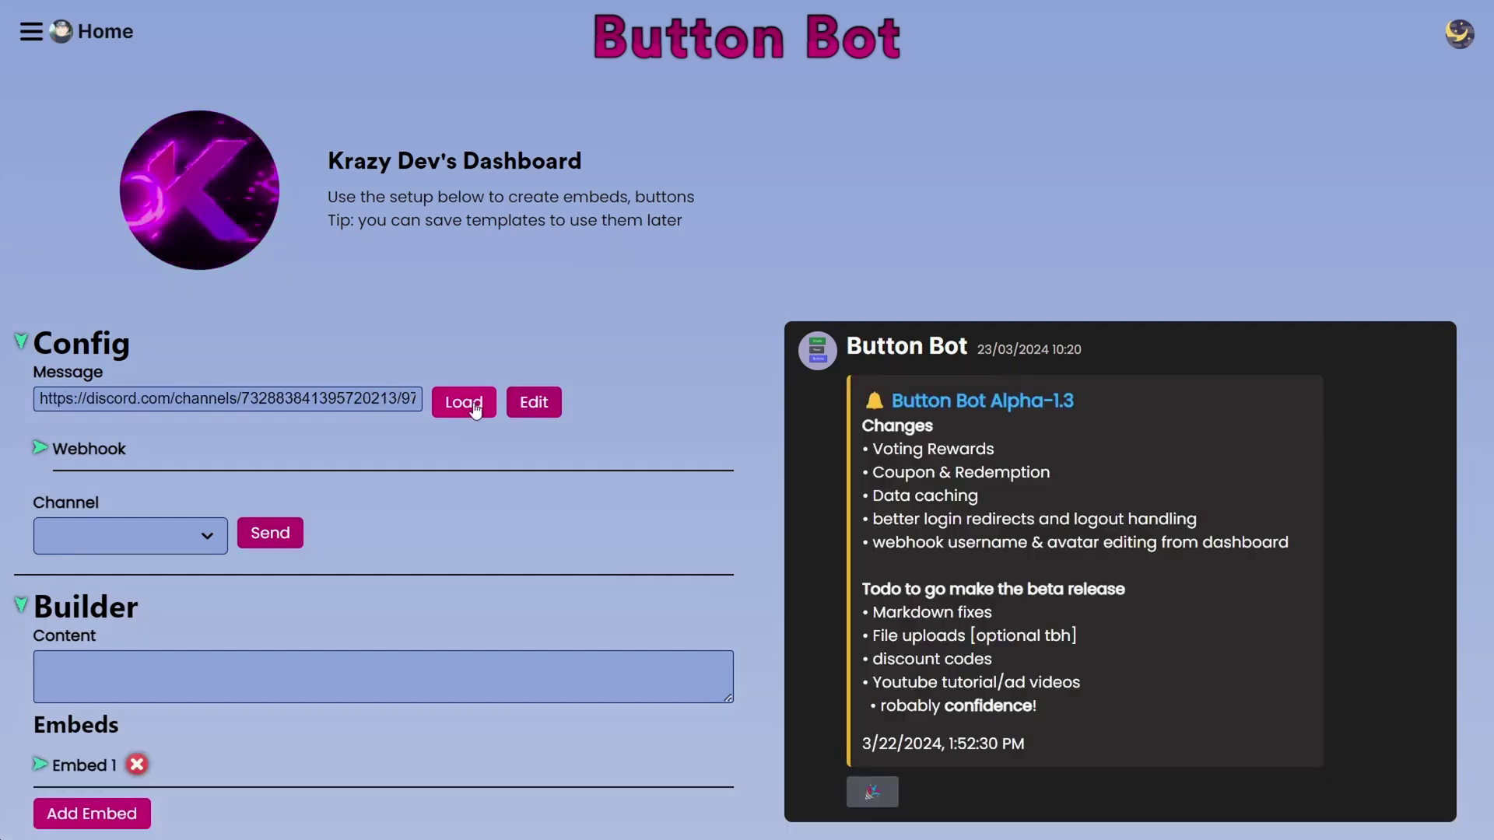
pyautogui.scroll(-4, 1052, 404)
pyautogui.scroll(4, 856, 403)
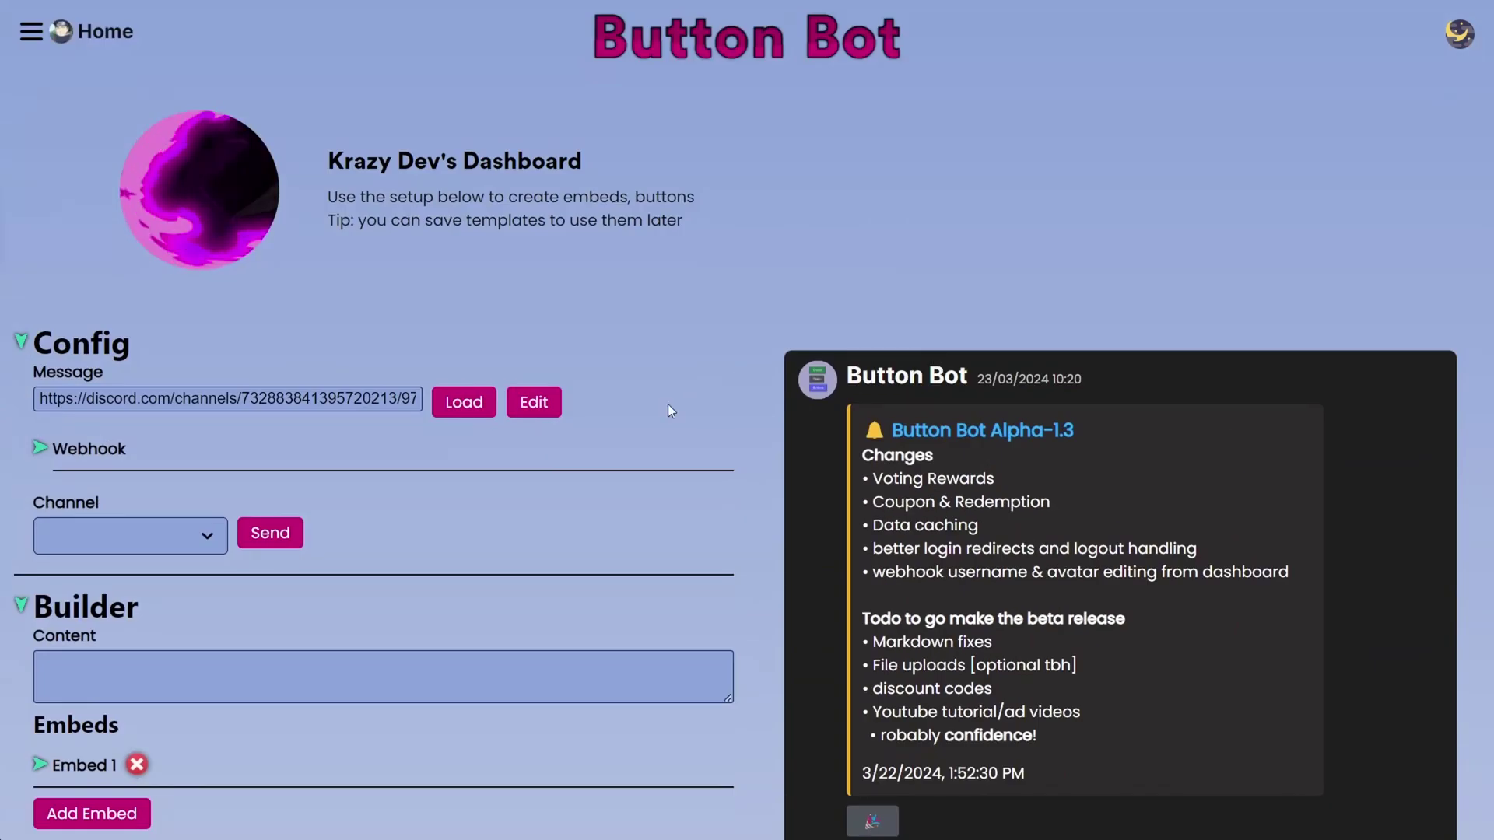
pyautogui.scroll(-5, 397, 444)
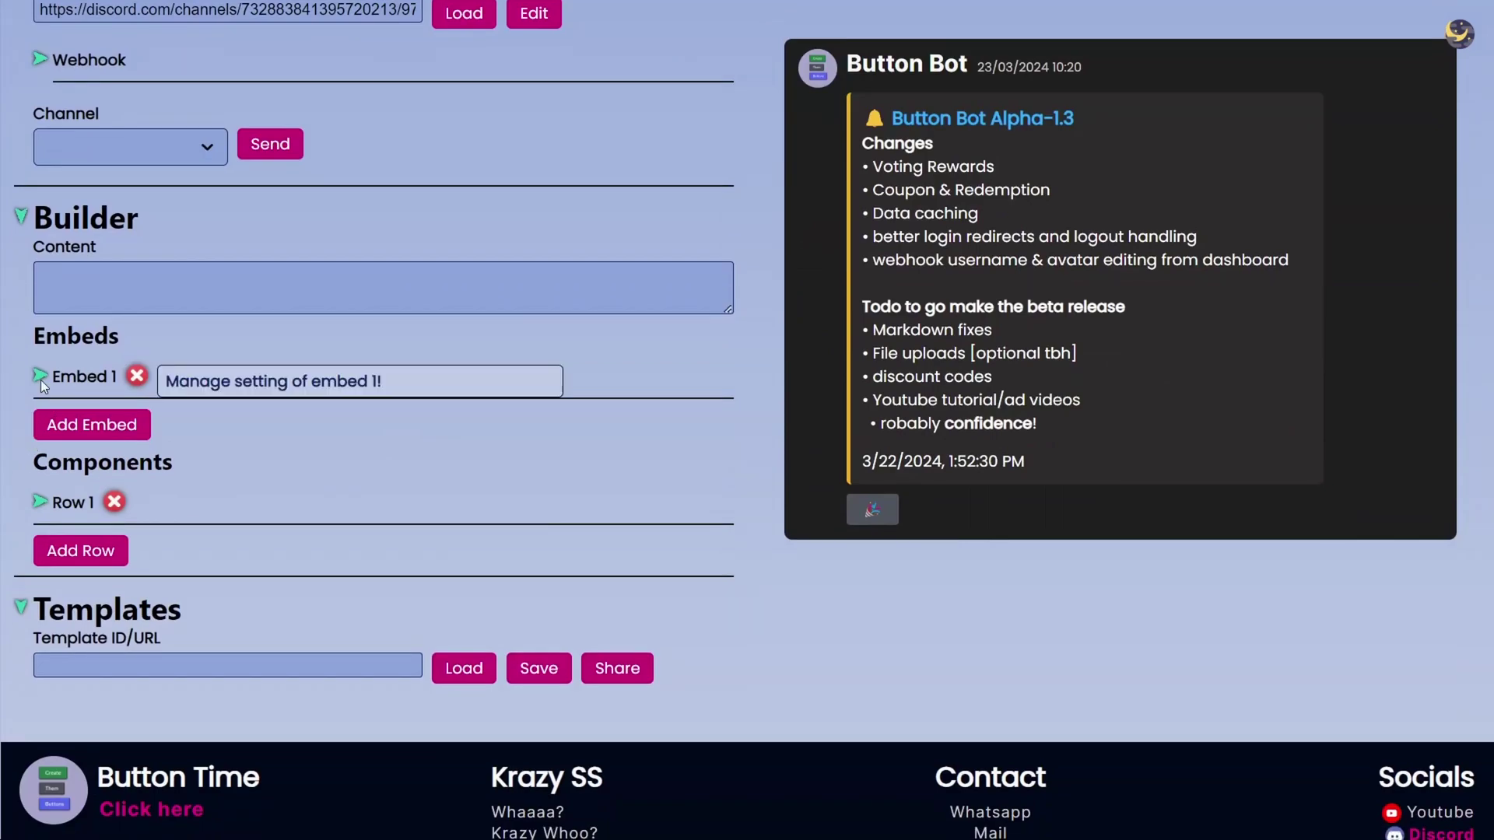
pyautogui.click(56, 309)
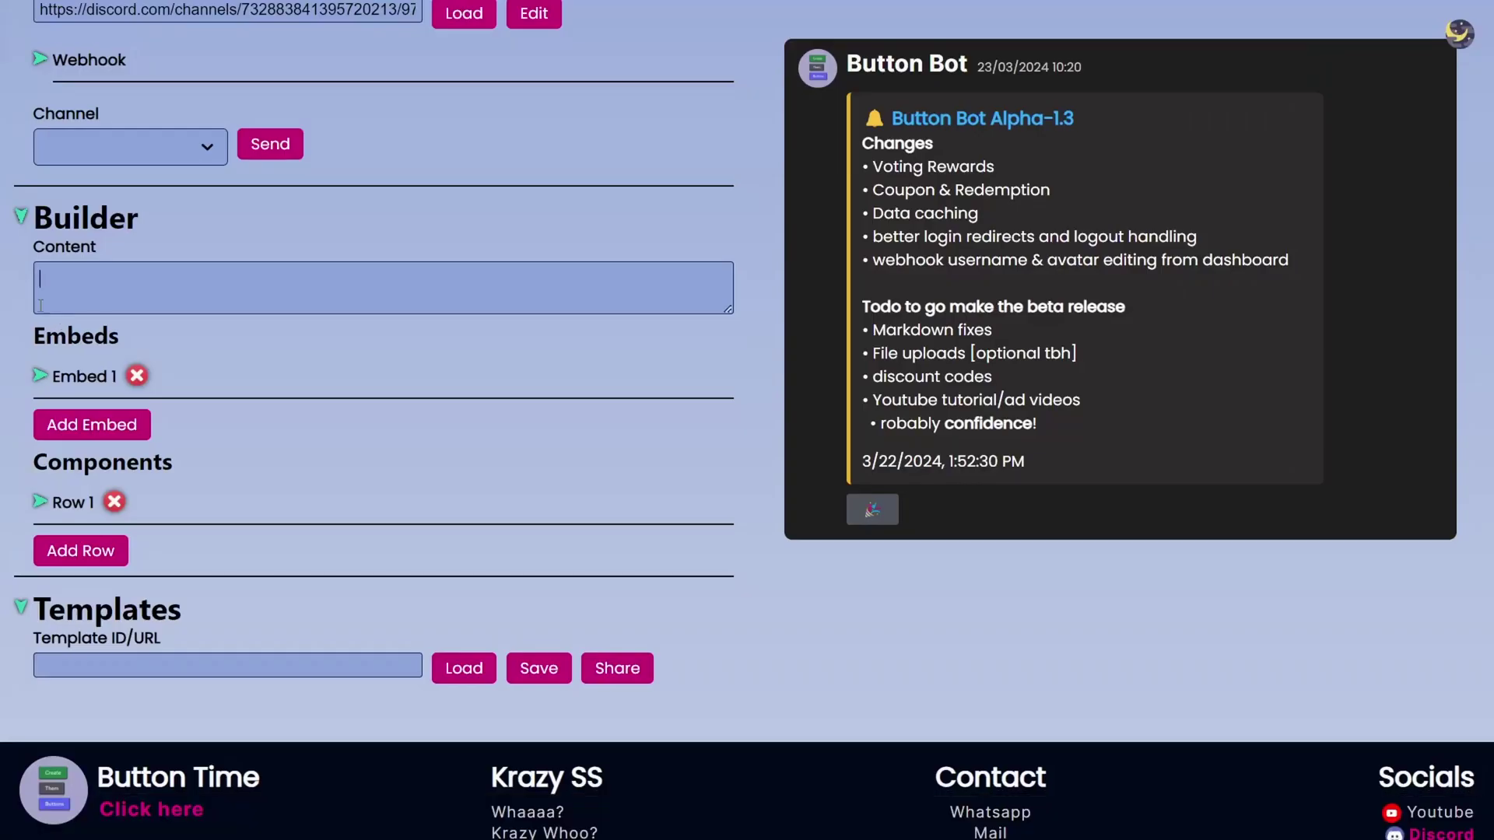
# - Replace Embed 1's description with the new changelog, removing the bold markers around 'confidence'
pyautogui.click(41, 376)
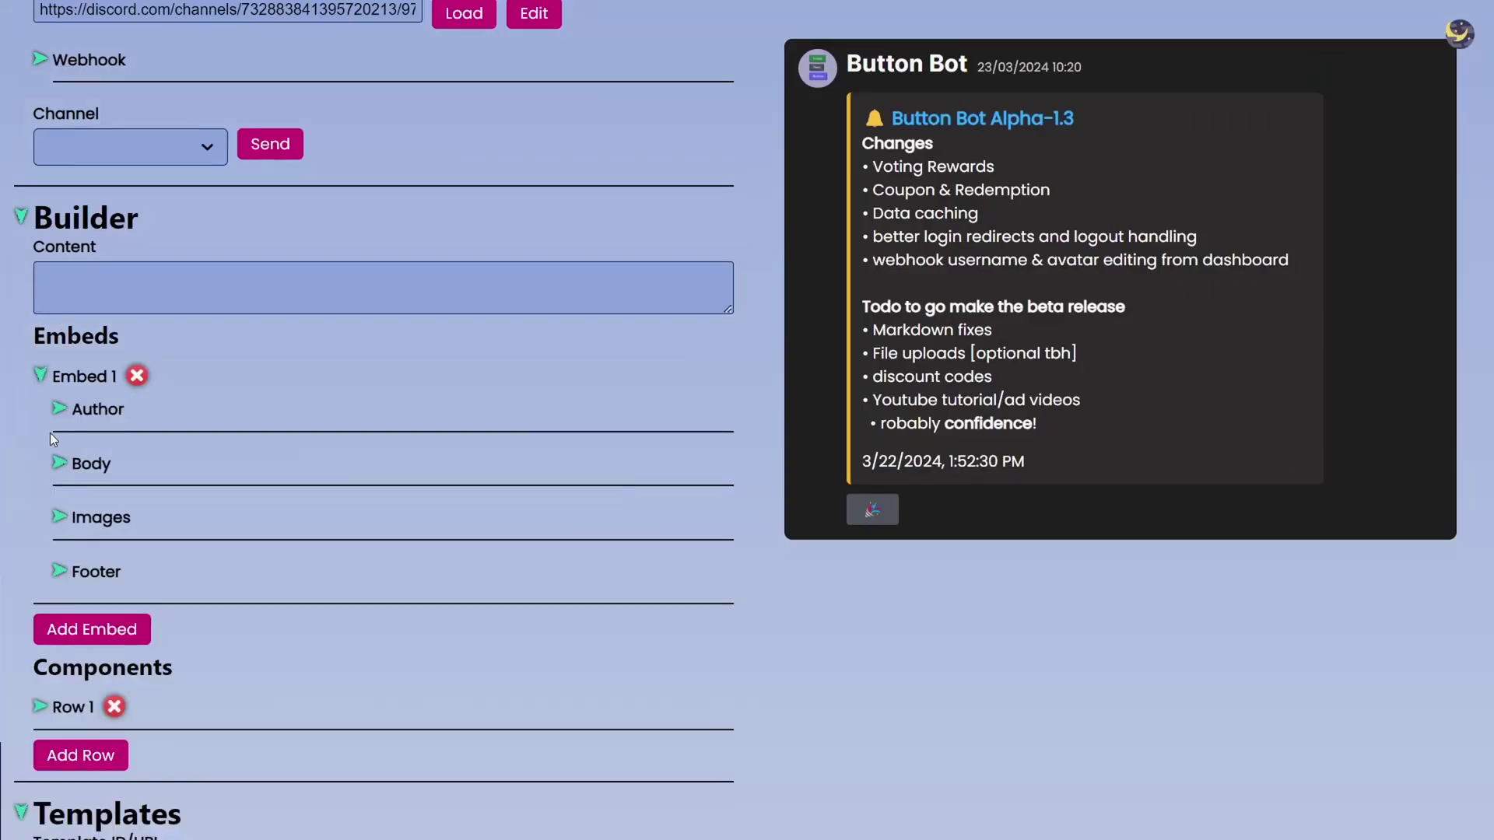
pyautogui.click(61, 467)
pyautogui.scroll(-3, 160, 488)
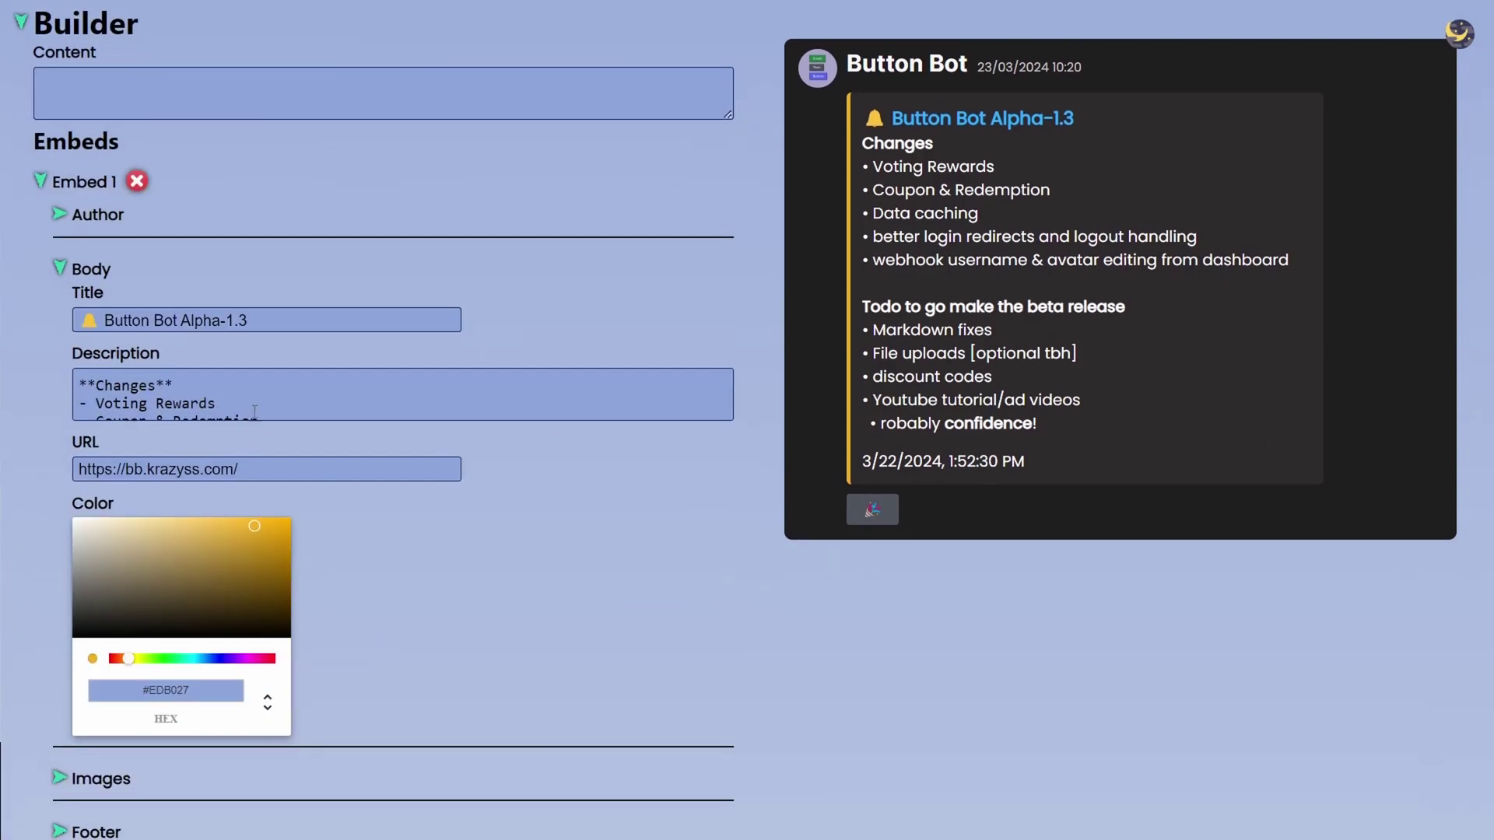
pyautogui.hotkey('ctrl', 'a')
pyautogui.press('BackSpace')
pyautogui.moveTo(730, 418); pyautogui.dragTo(731, 797)
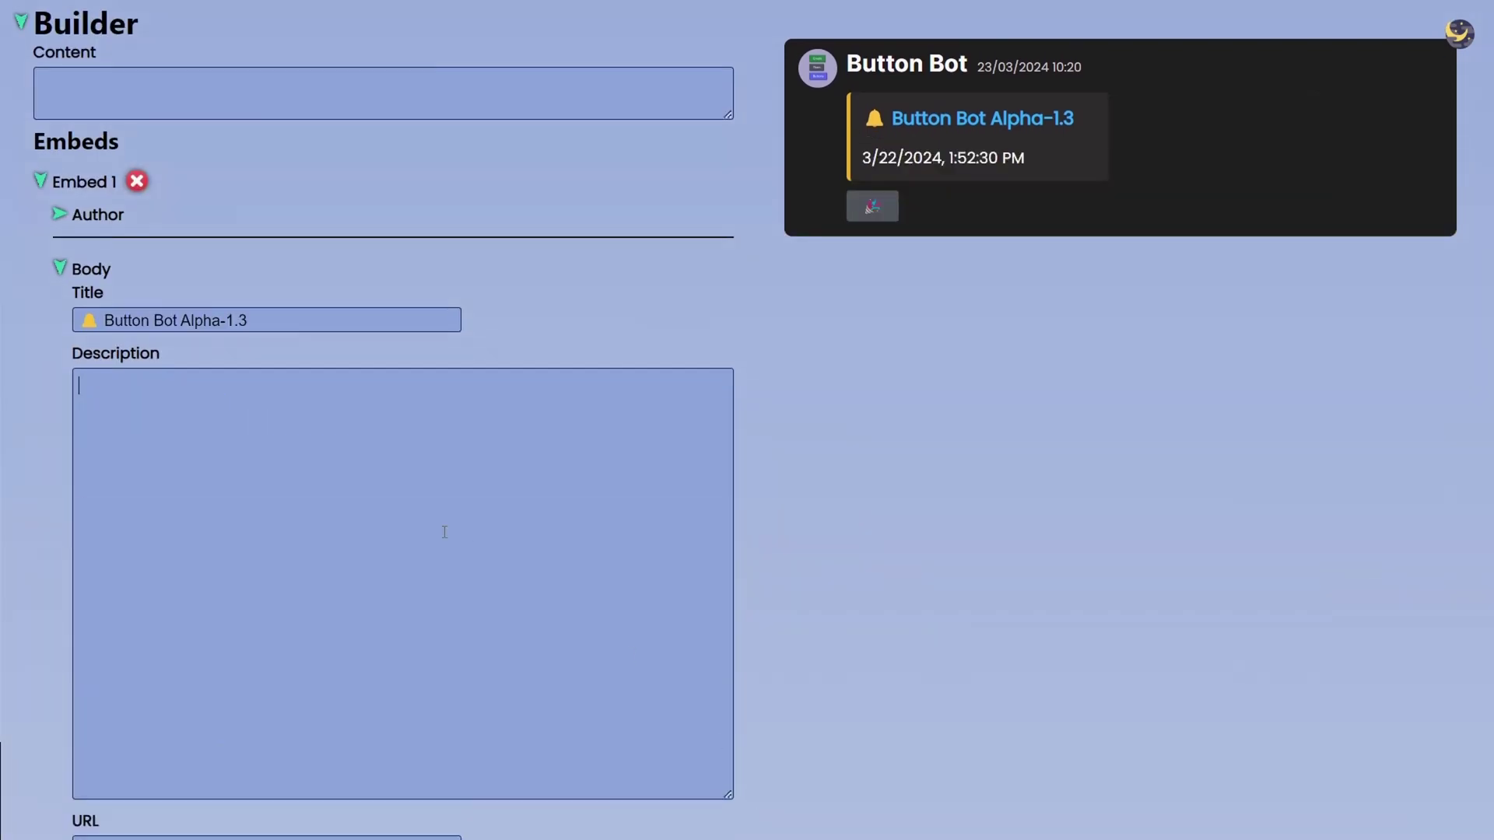
pyautogui.hotkey('ctrl', 'v')
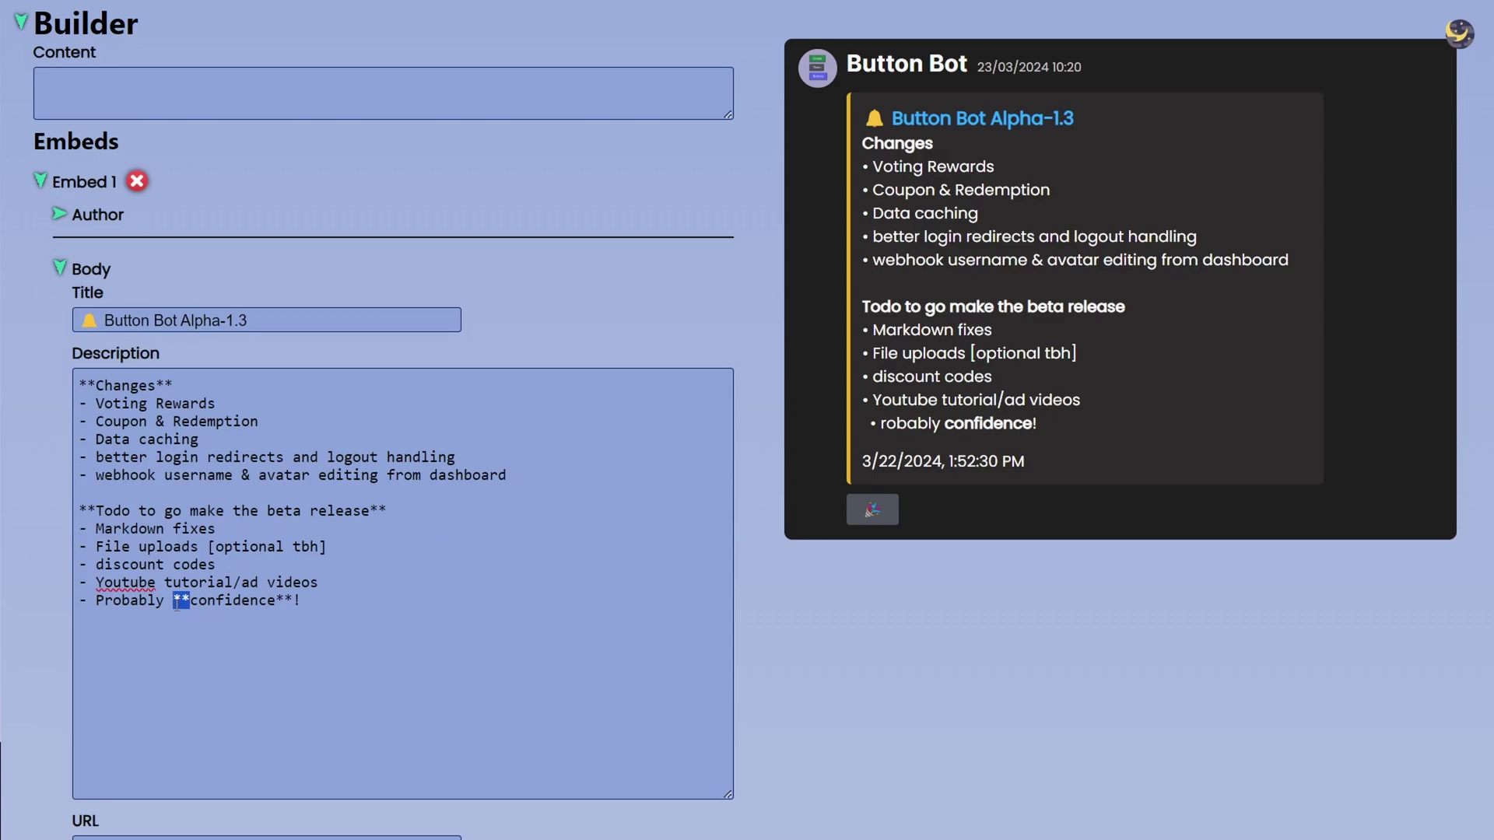
pyautogui.press('BackSpace')
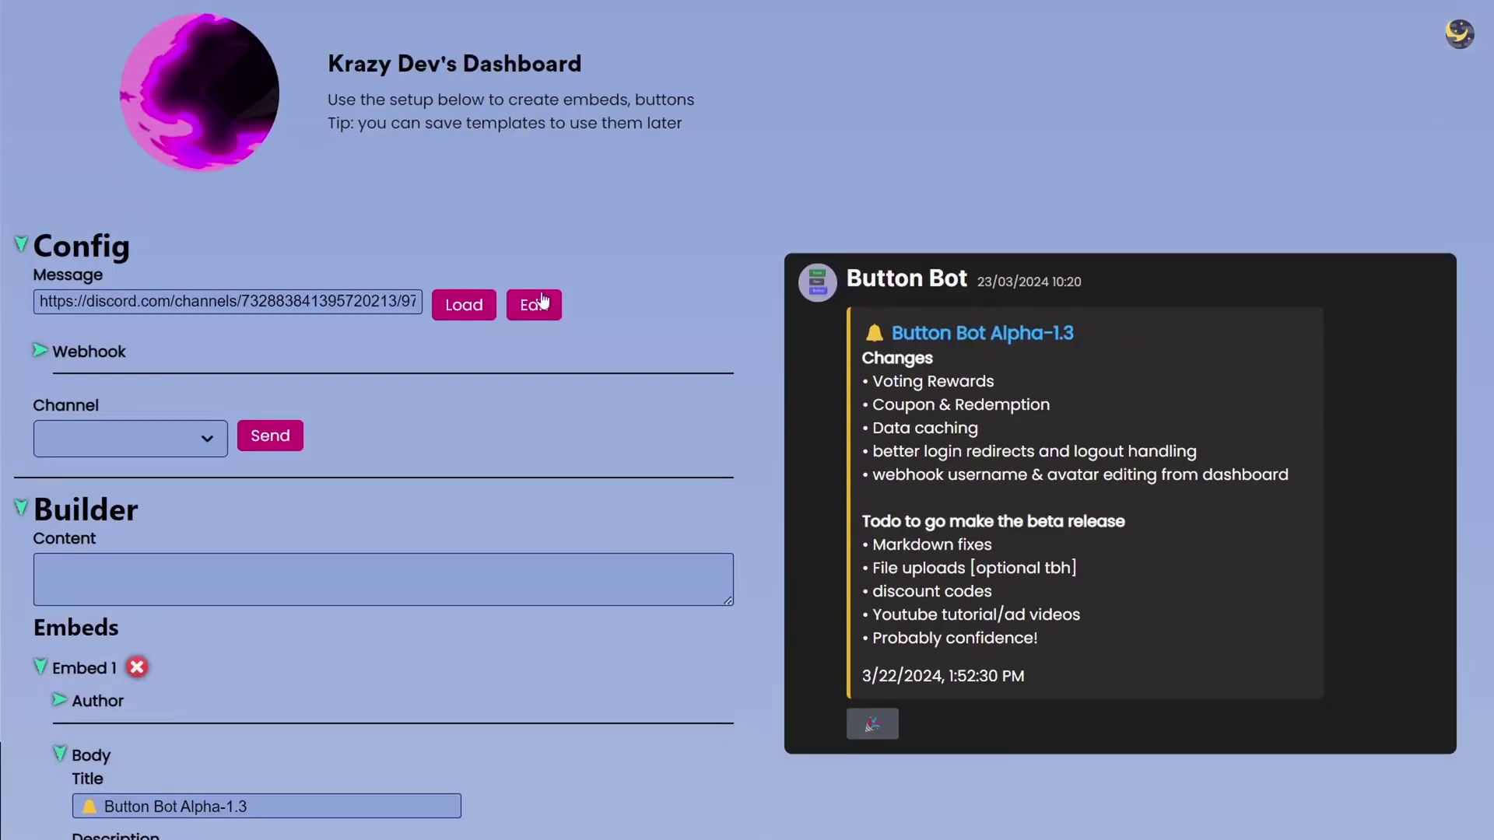
# - Apply the edit to the Discord message, clear the Message link, and expand the Webhook fields
pyautogui.click(533, 301)
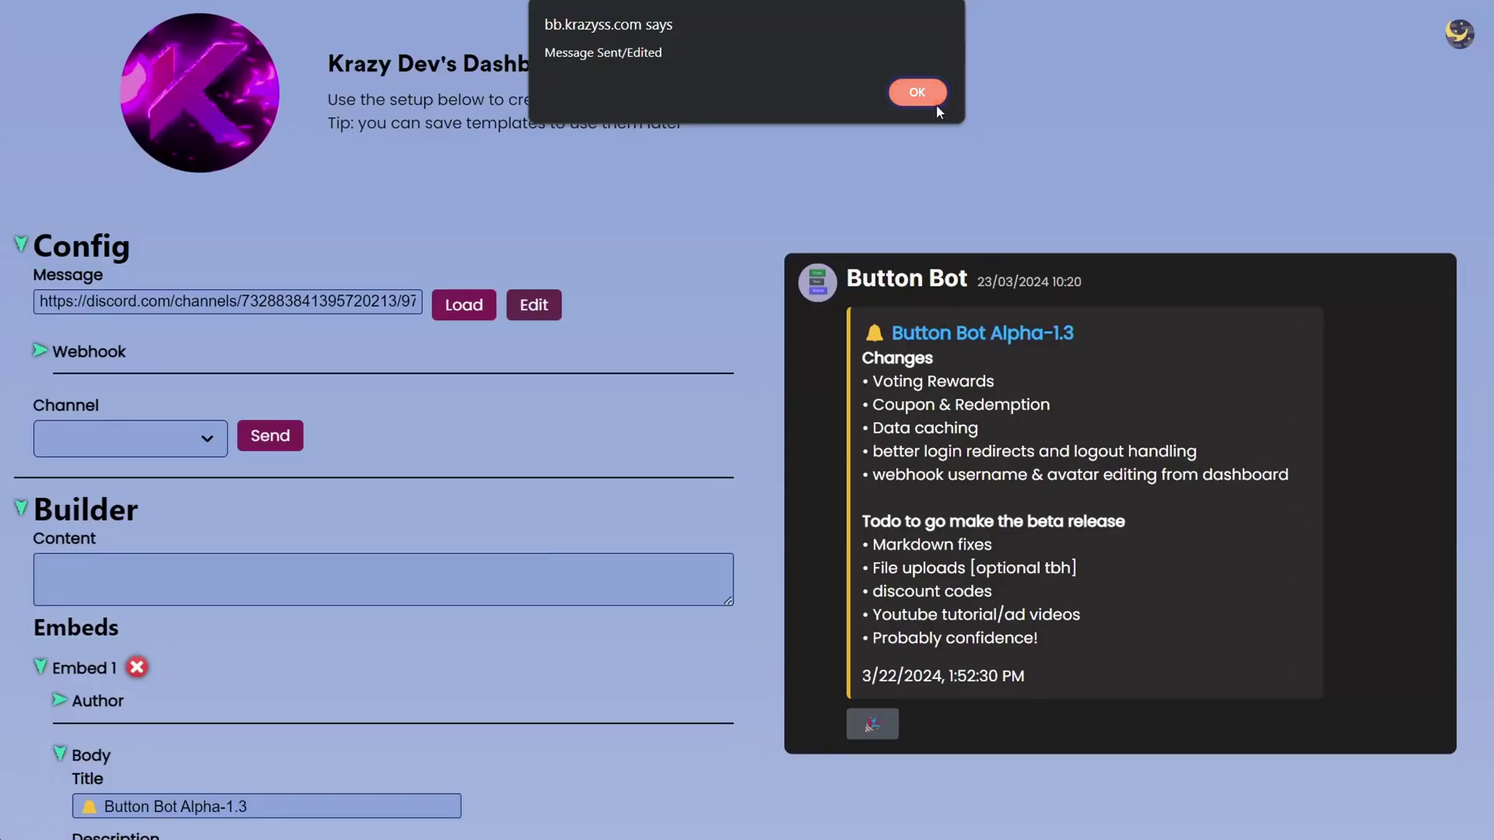
pyautogui.click(936, 104)
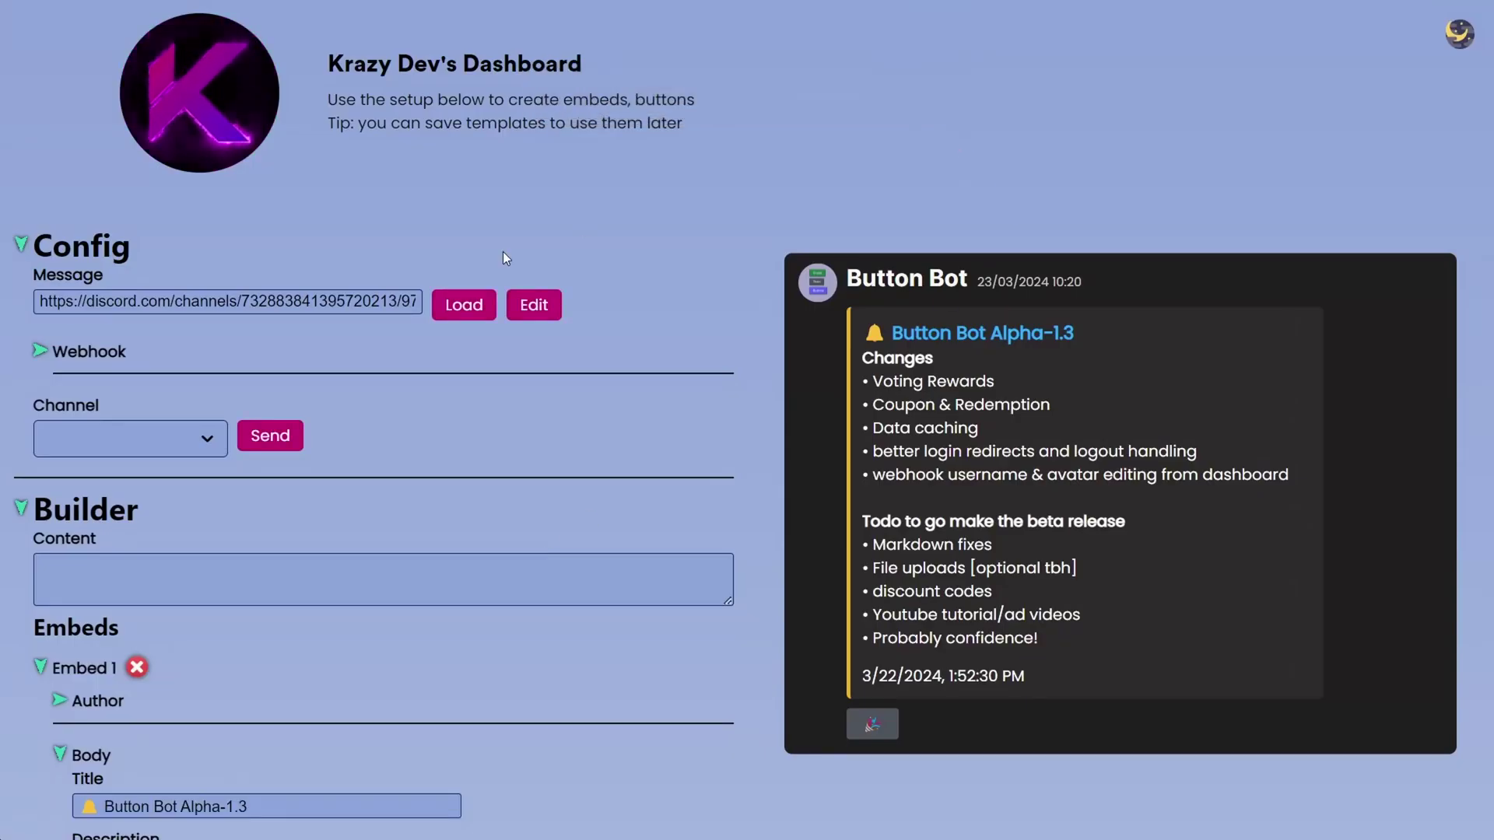
pyautogui.tripleClick(209, 301)
pyautogui.press('BackSpace')
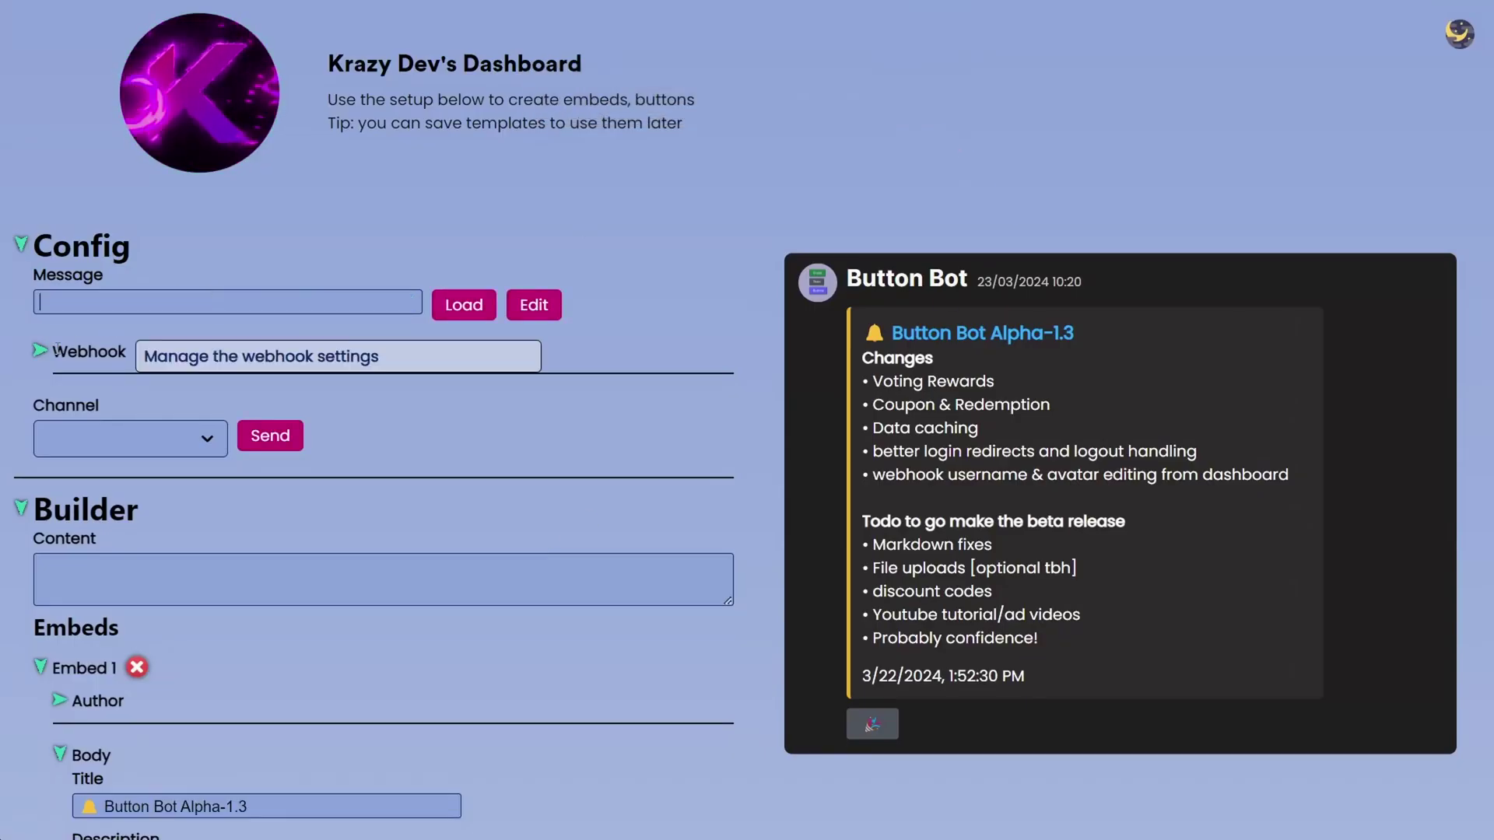
pyautogui.click(39, 352)
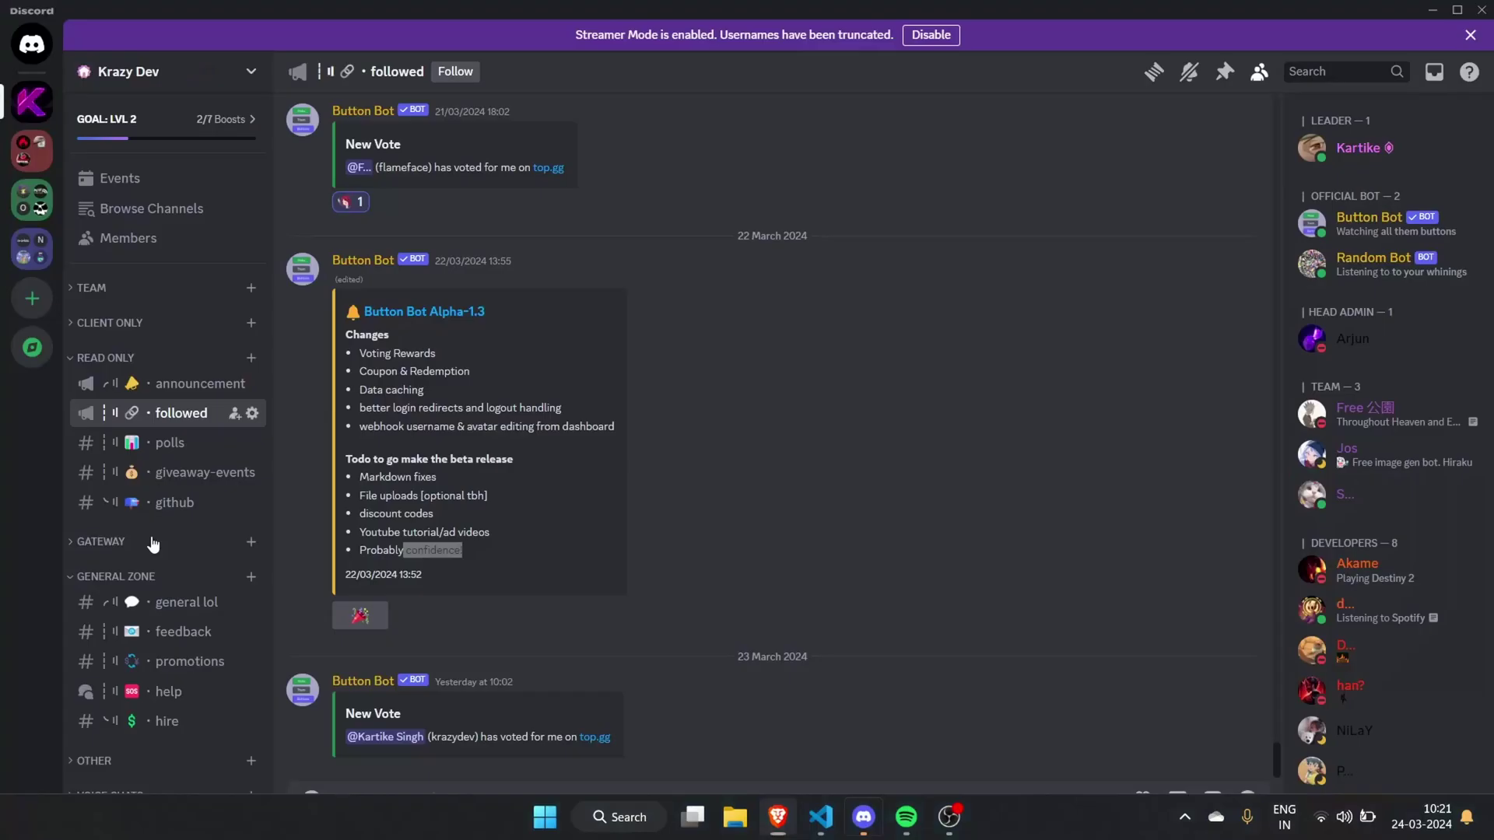
# - Copy the Captain Hook webhook URL from the general lol channel's integrations
pyautogui.scroll(-3, 155, 540)
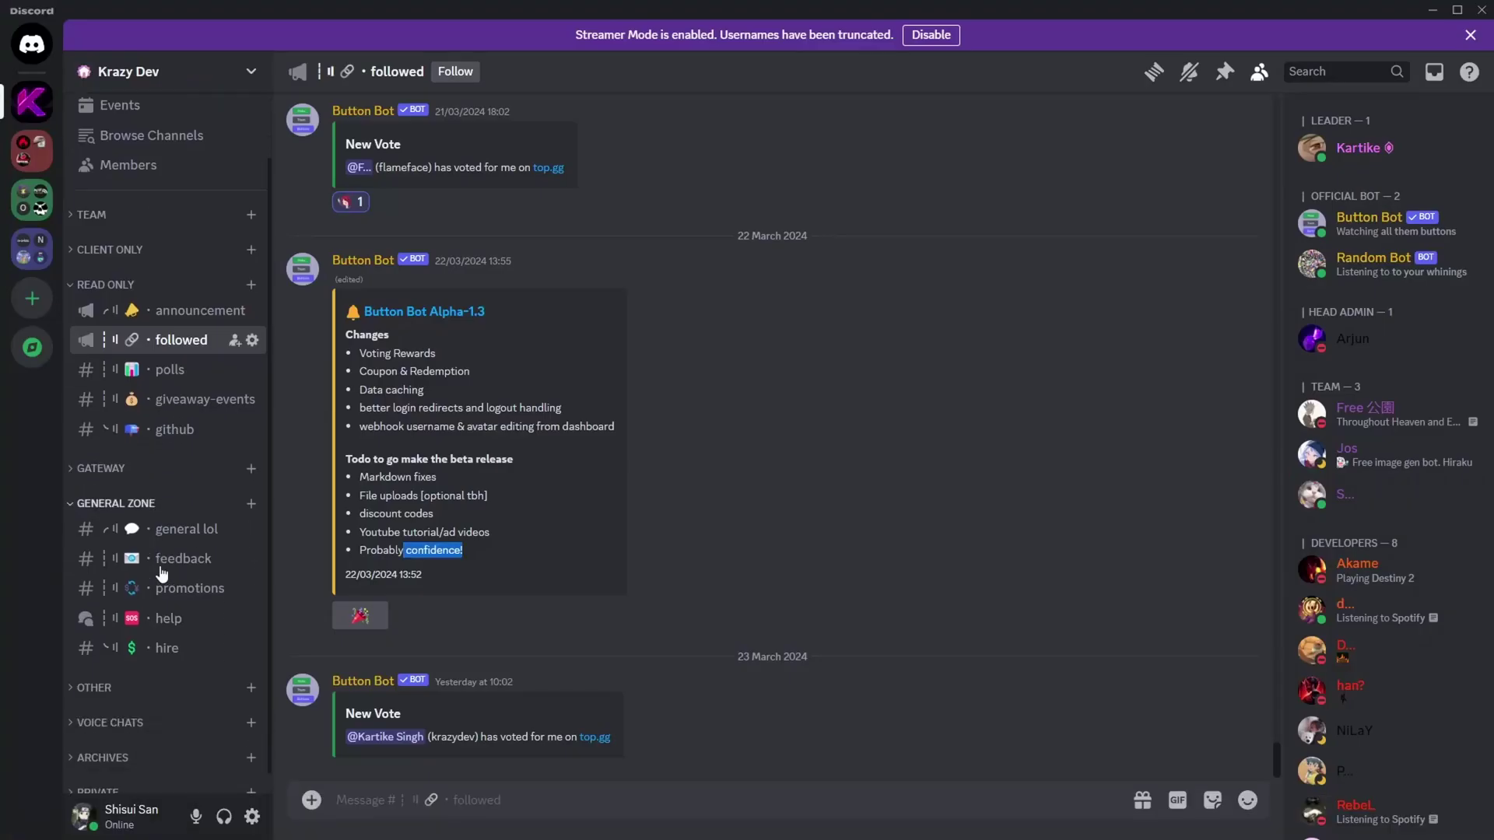
pyautogui.click(178, 517)
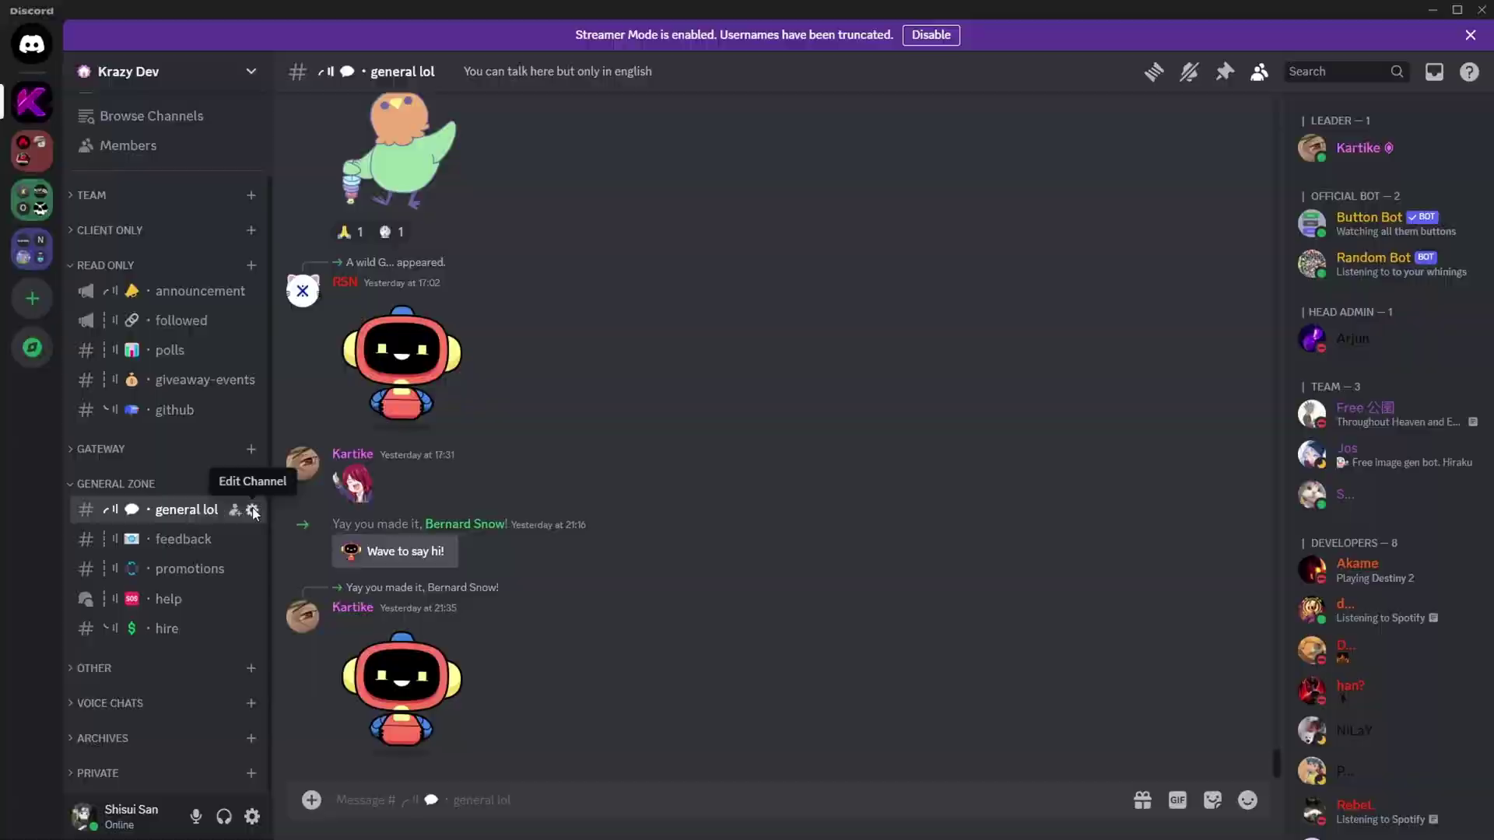
pyautogui.click(252, 510)
pyautogui.click(402, 201)
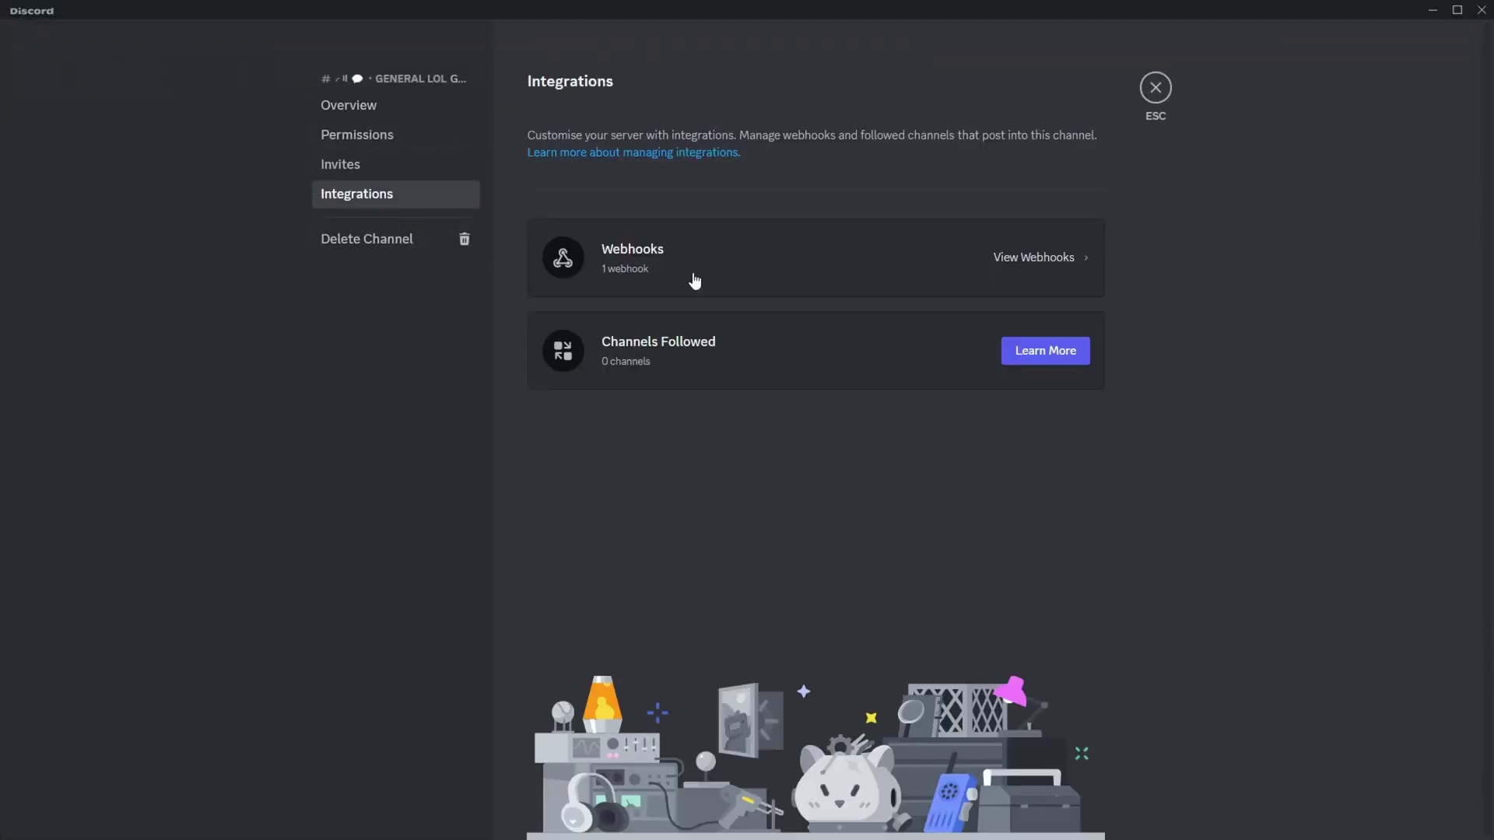
pyautogui.click(1012, 265)
pyautogui.click(916, 327)
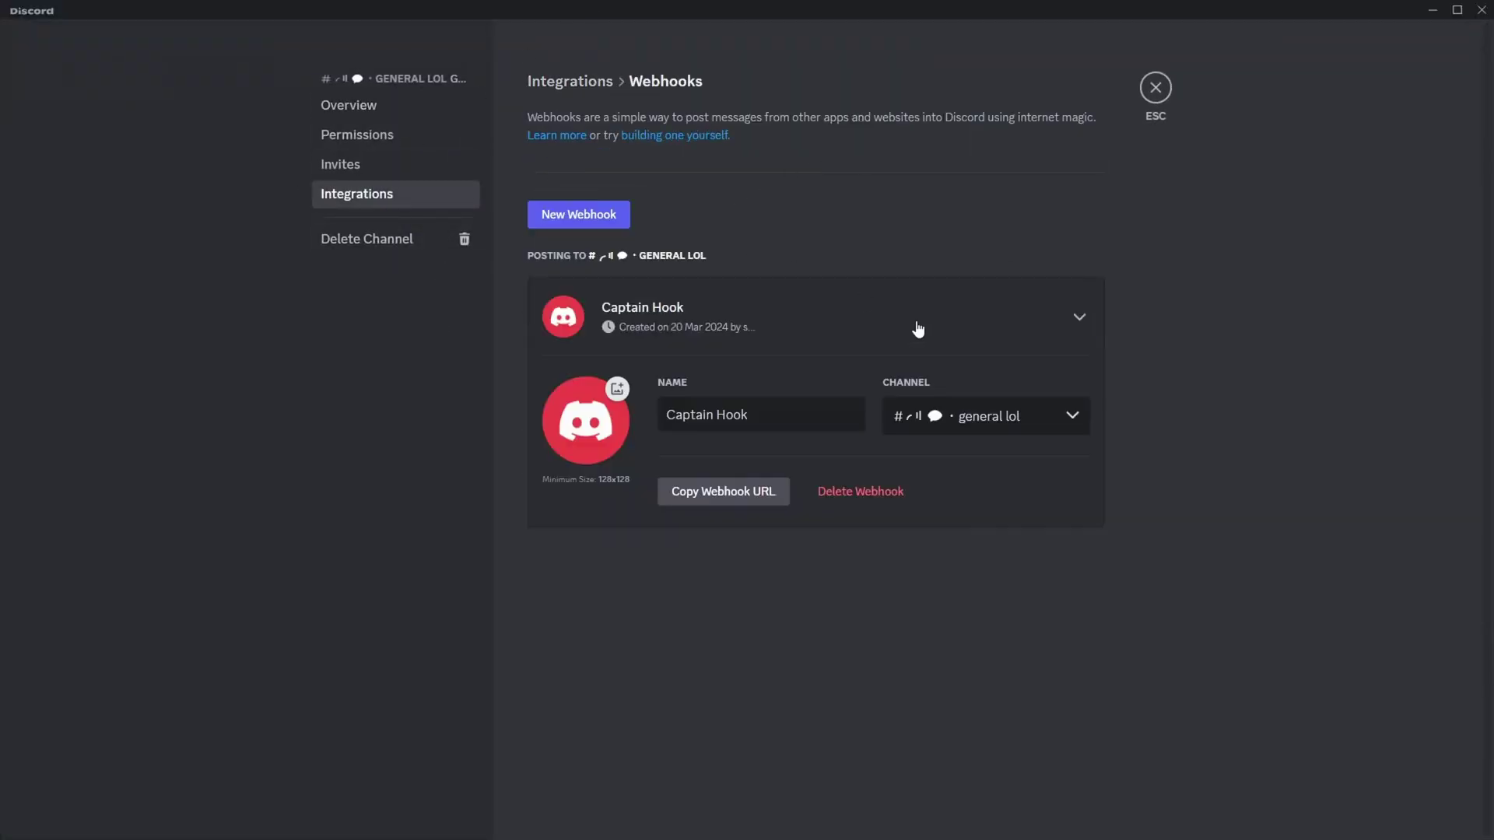
pyautogui.click(726, 498)
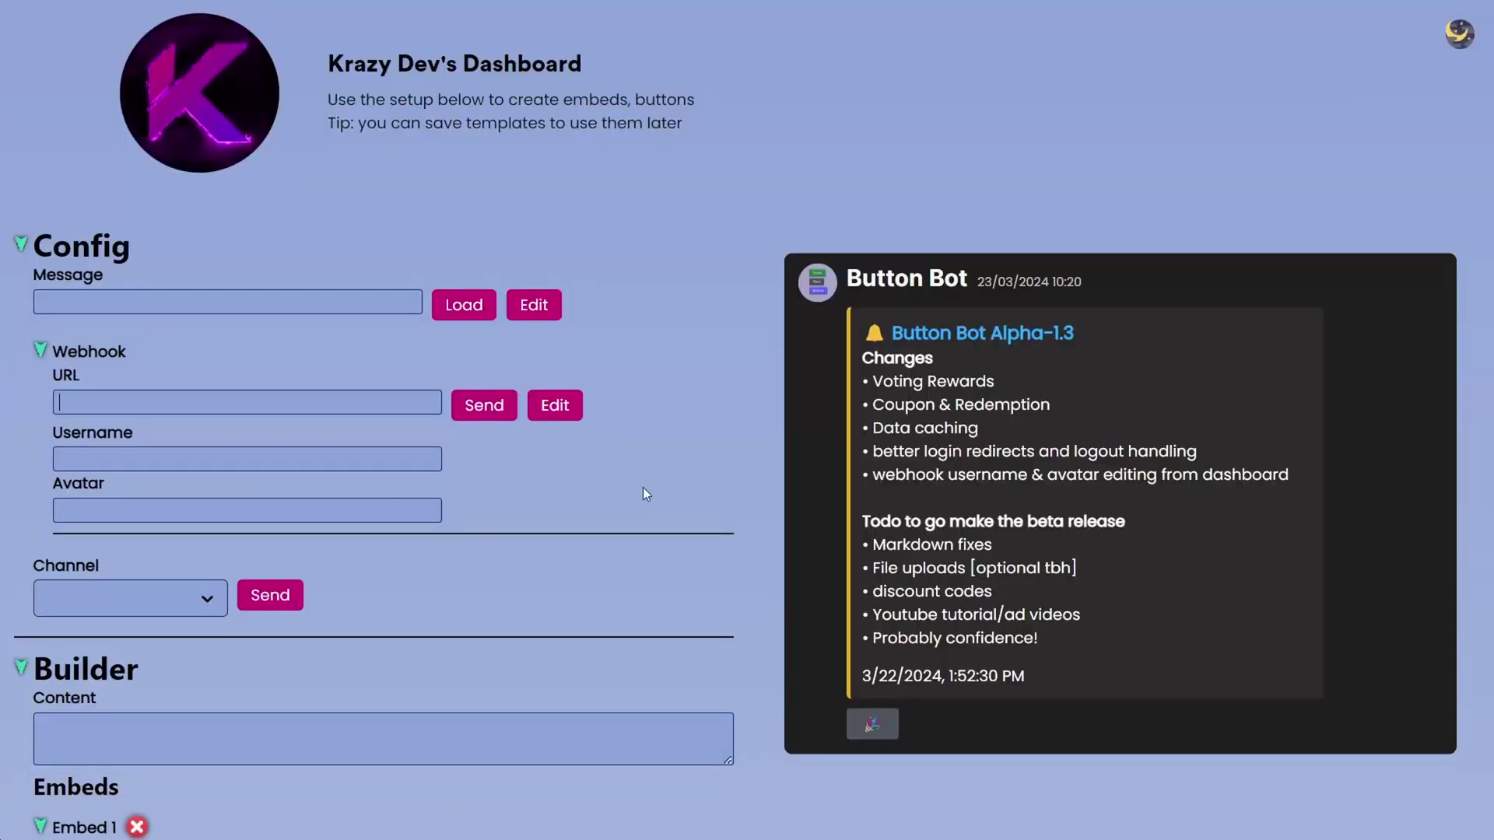
# - Paste the webhook URL and send the embed through the webhook, checking it in Discord
pyautogui.hotkey('ctrl', 'v')
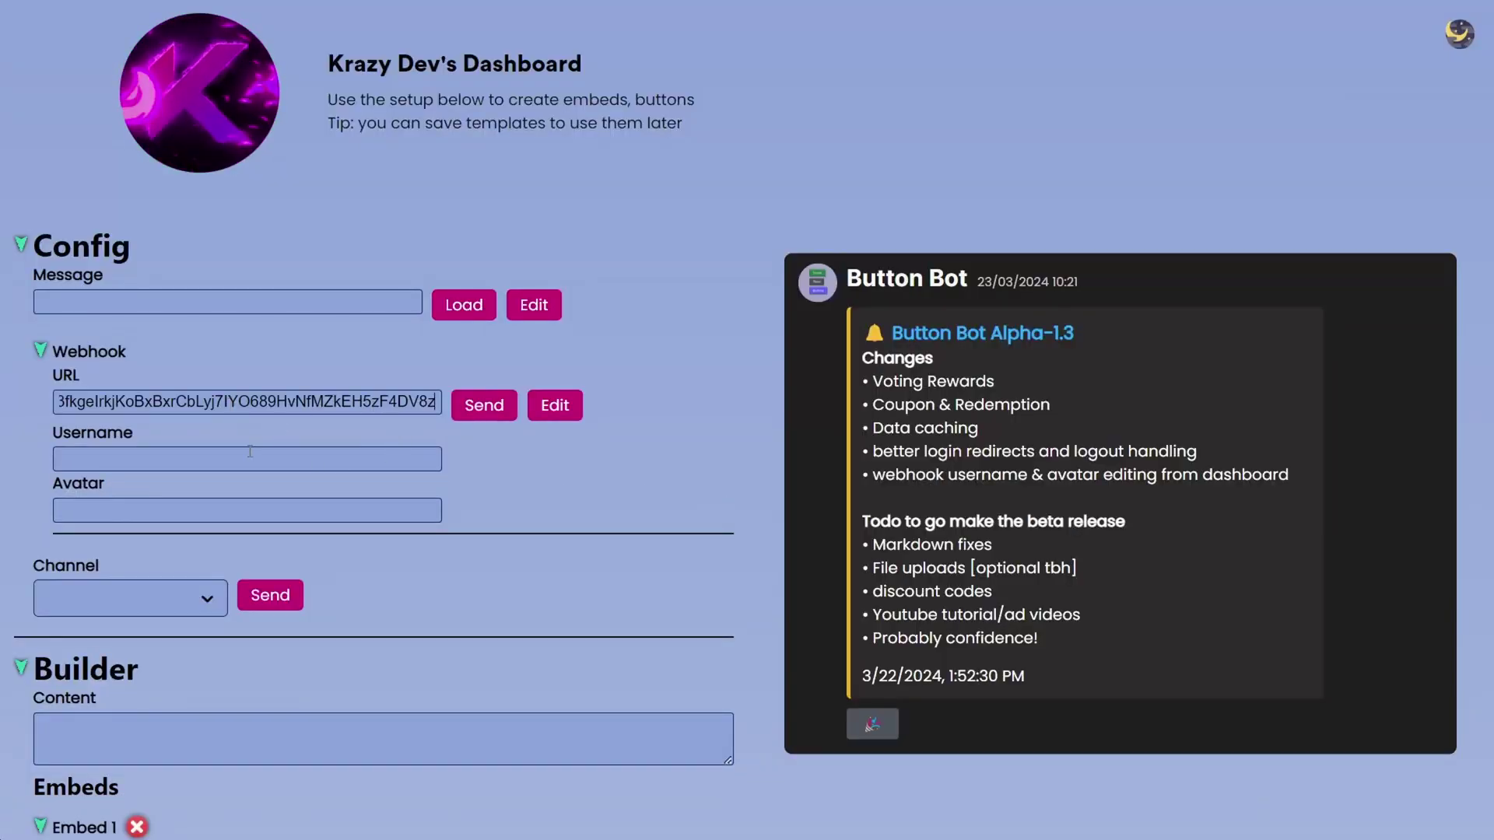
pyautogui.click(250, 453)
pyautogui.click(484, 406)
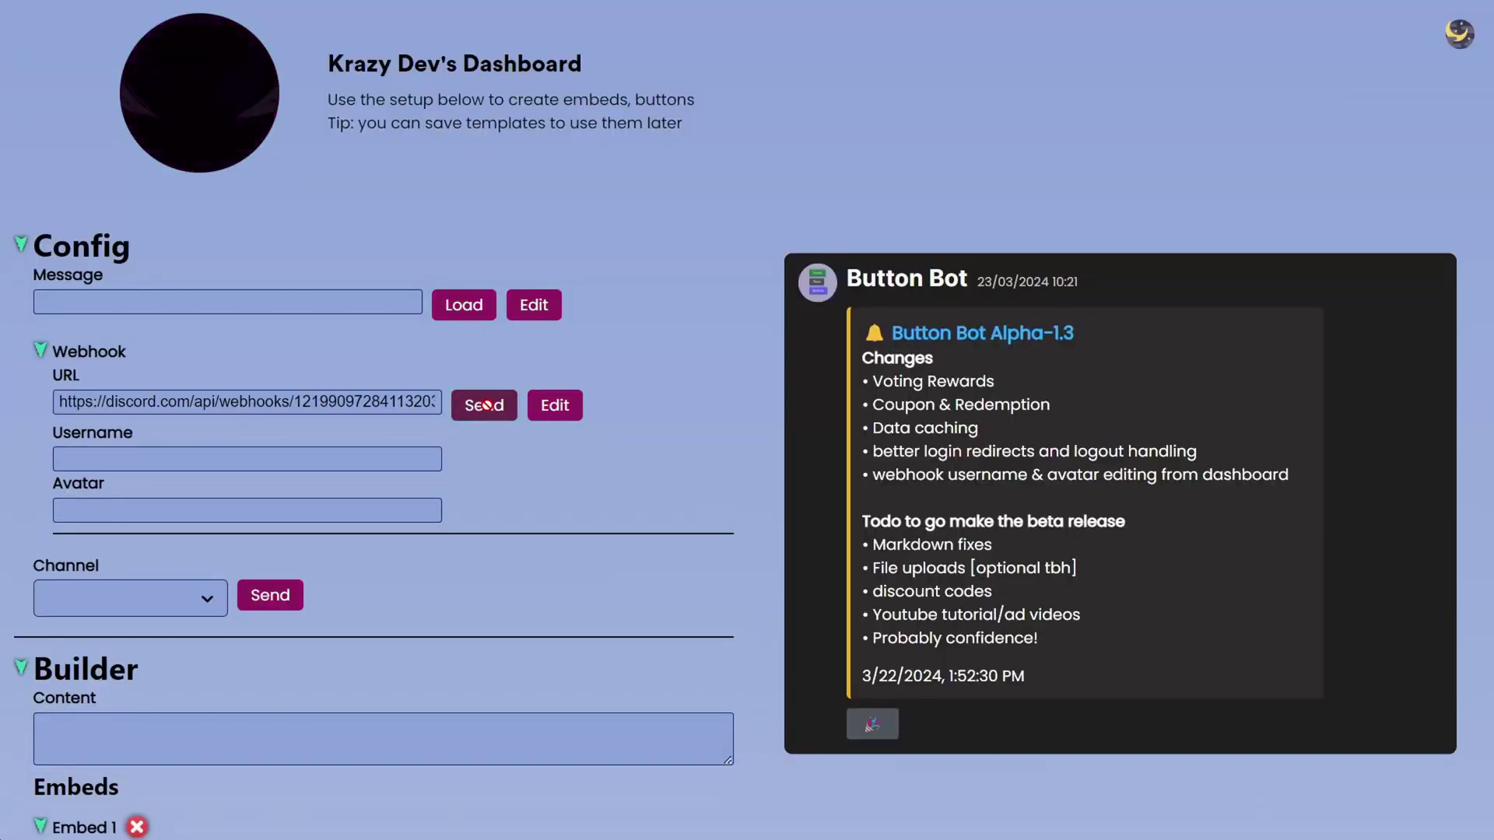
pyautogui.hotkey('alt', 'Tab')
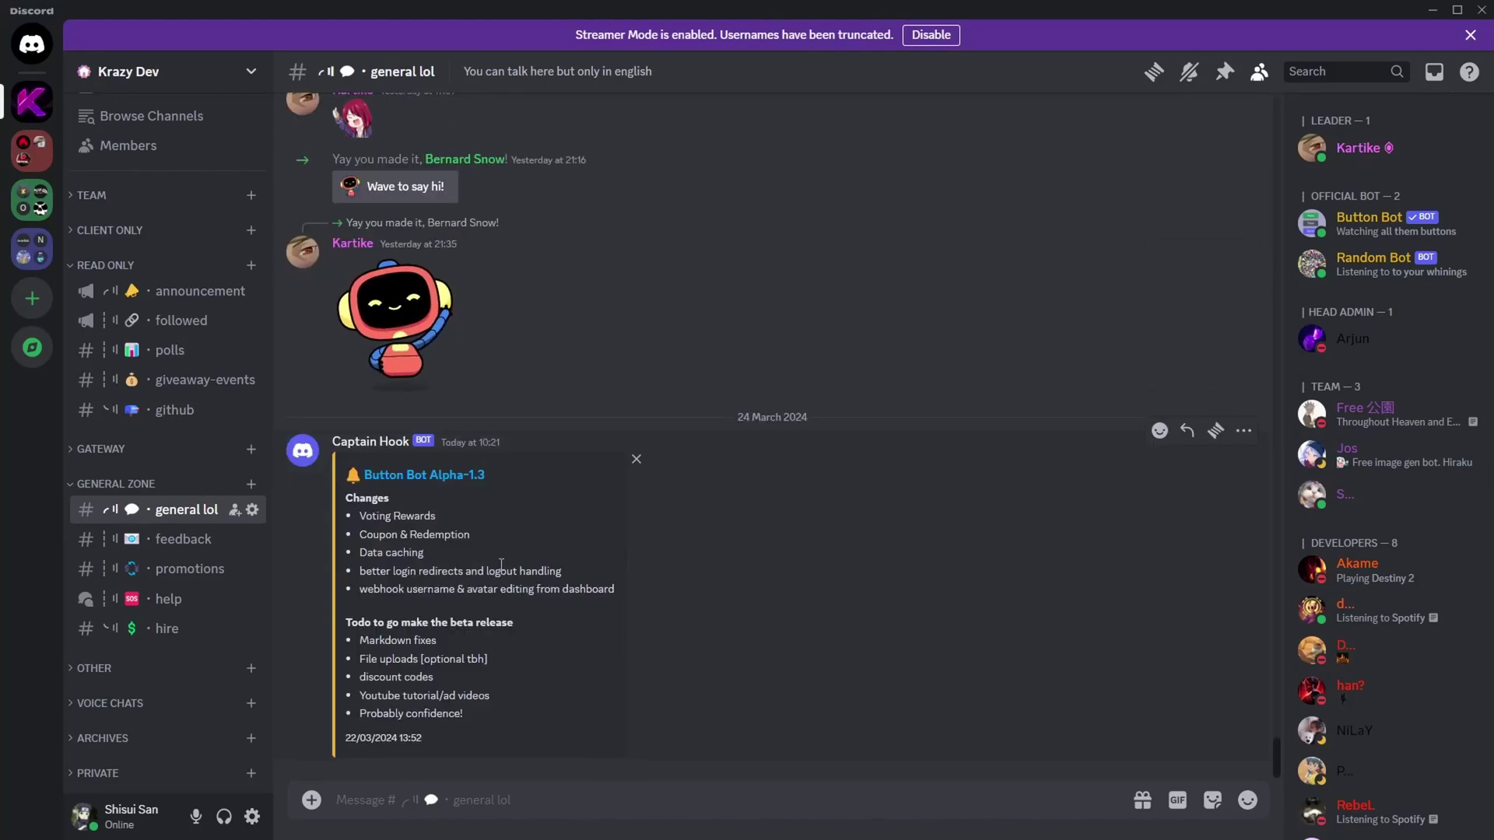
pyautogui.hotkey('alt', 'Tab')
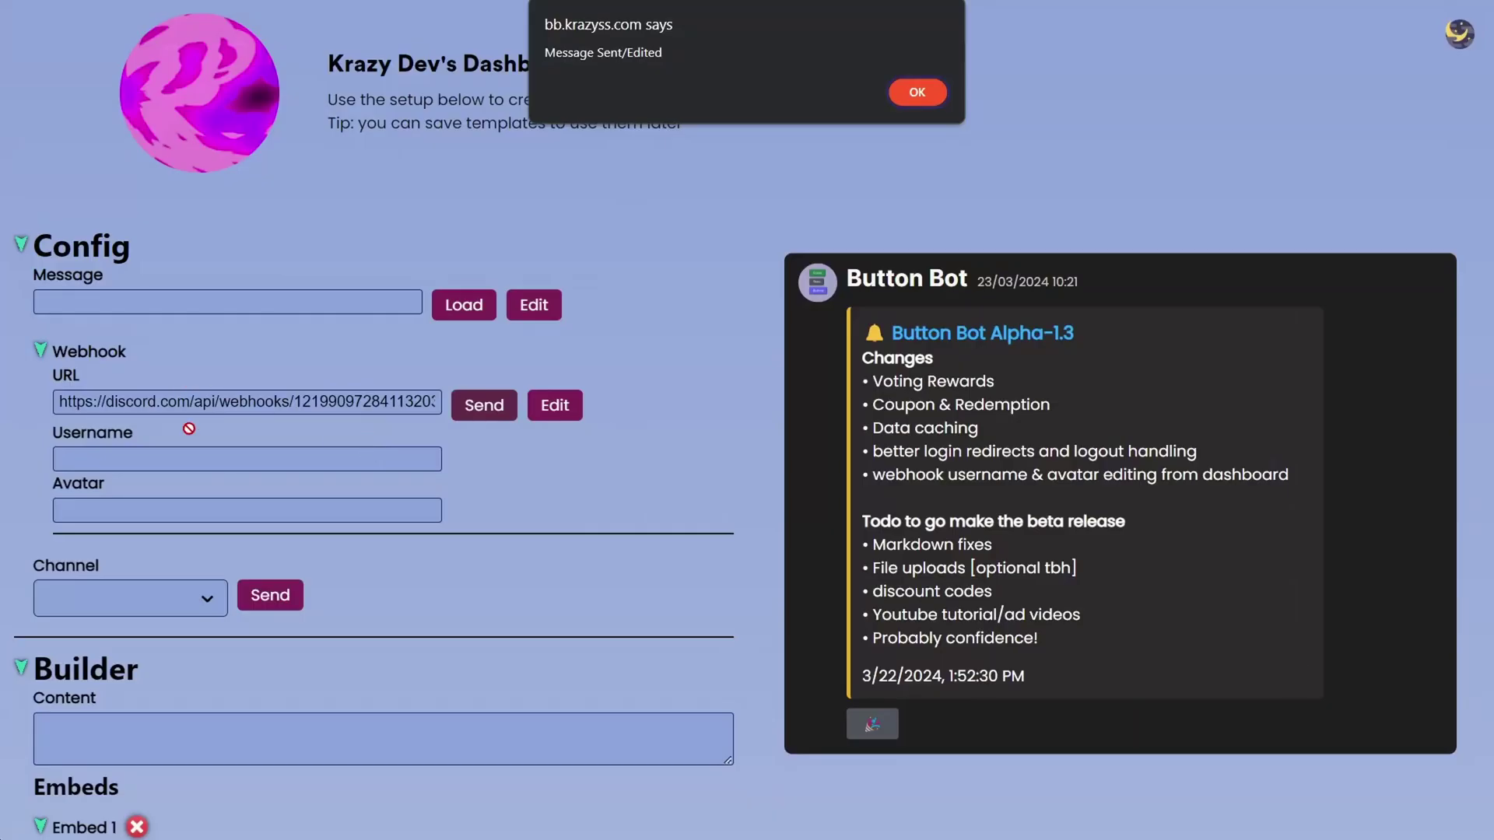
pyautogui.click(926, 92)
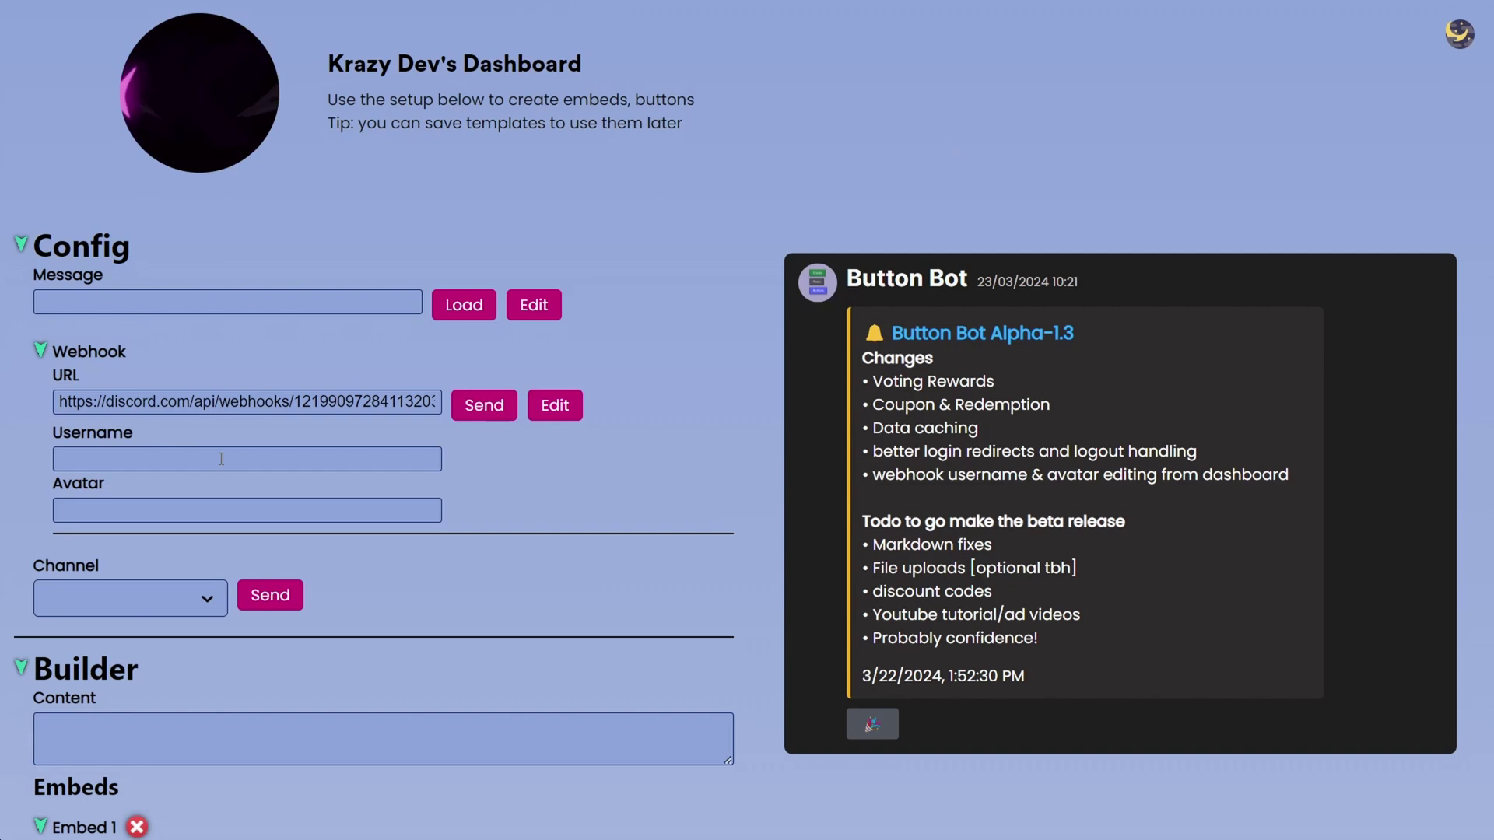
# - Set the webhook username to 'haha vid' with a pasted image avatar and resend
pyautogui.click(221, 459)
pyautogui.write('haha vid')
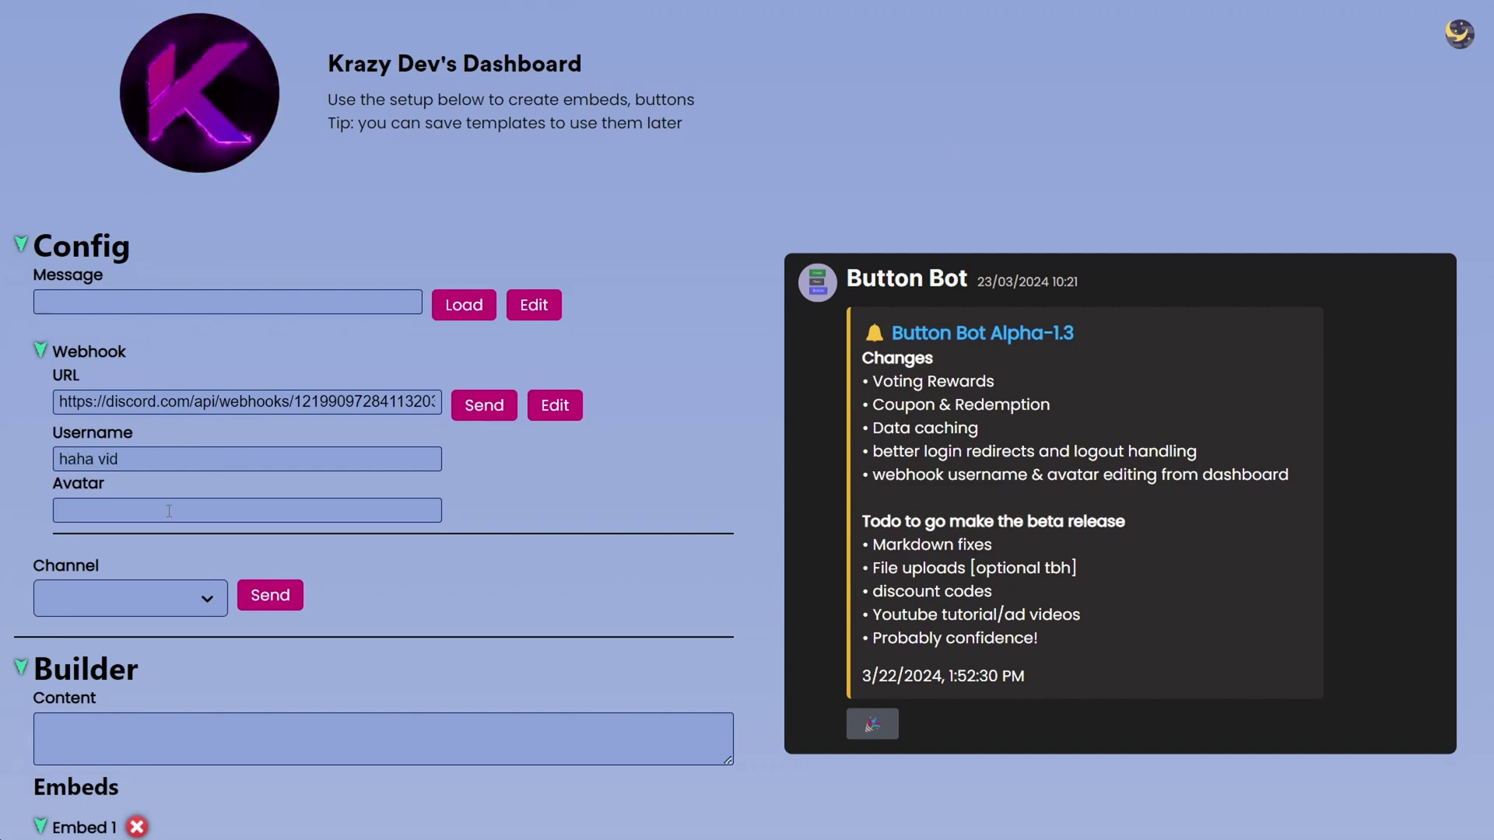
pyautogui.press('super+v')
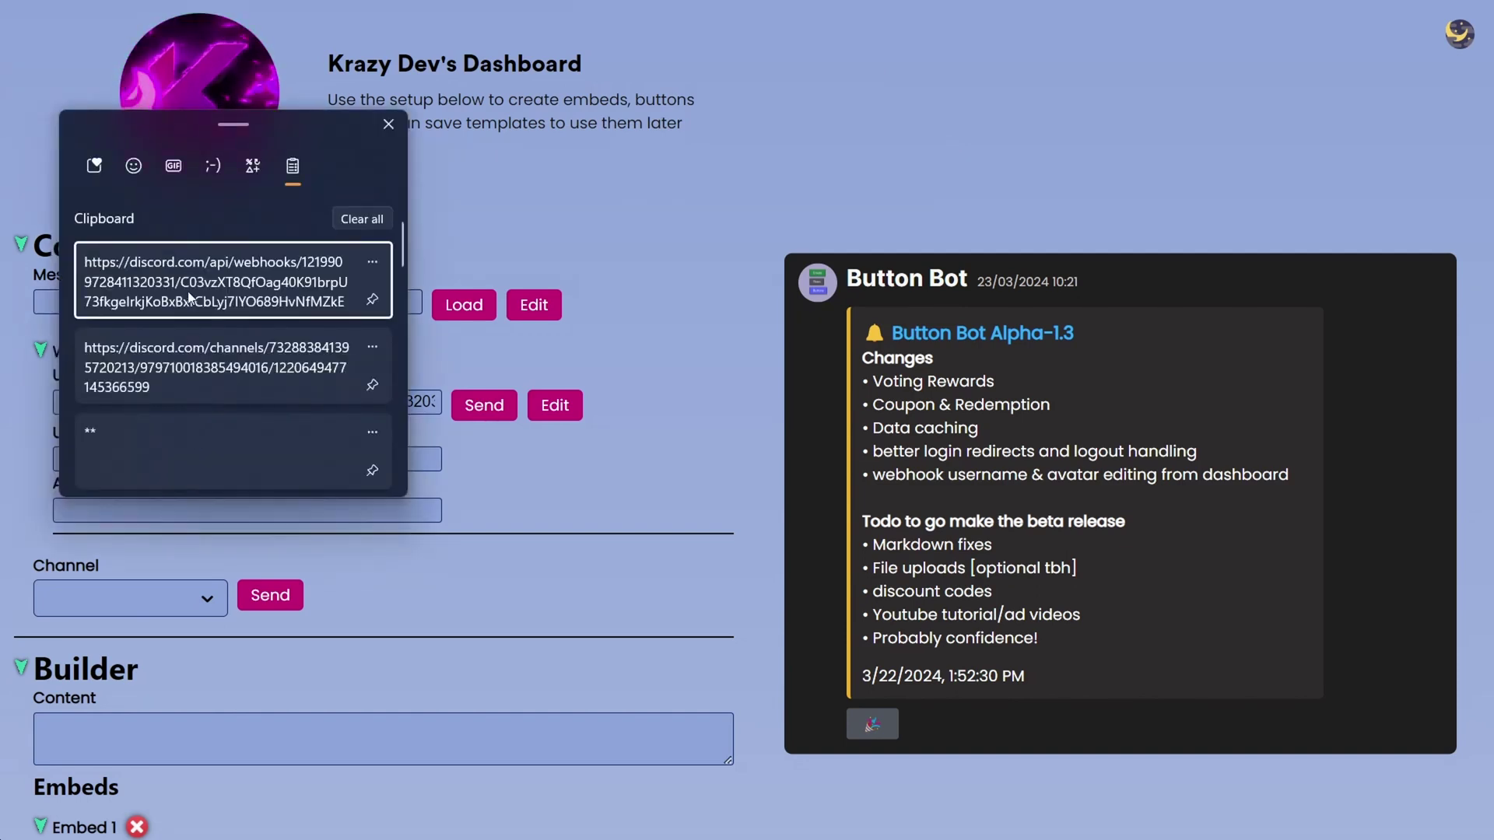
pyautogui.scroll(-3, 194, 367)
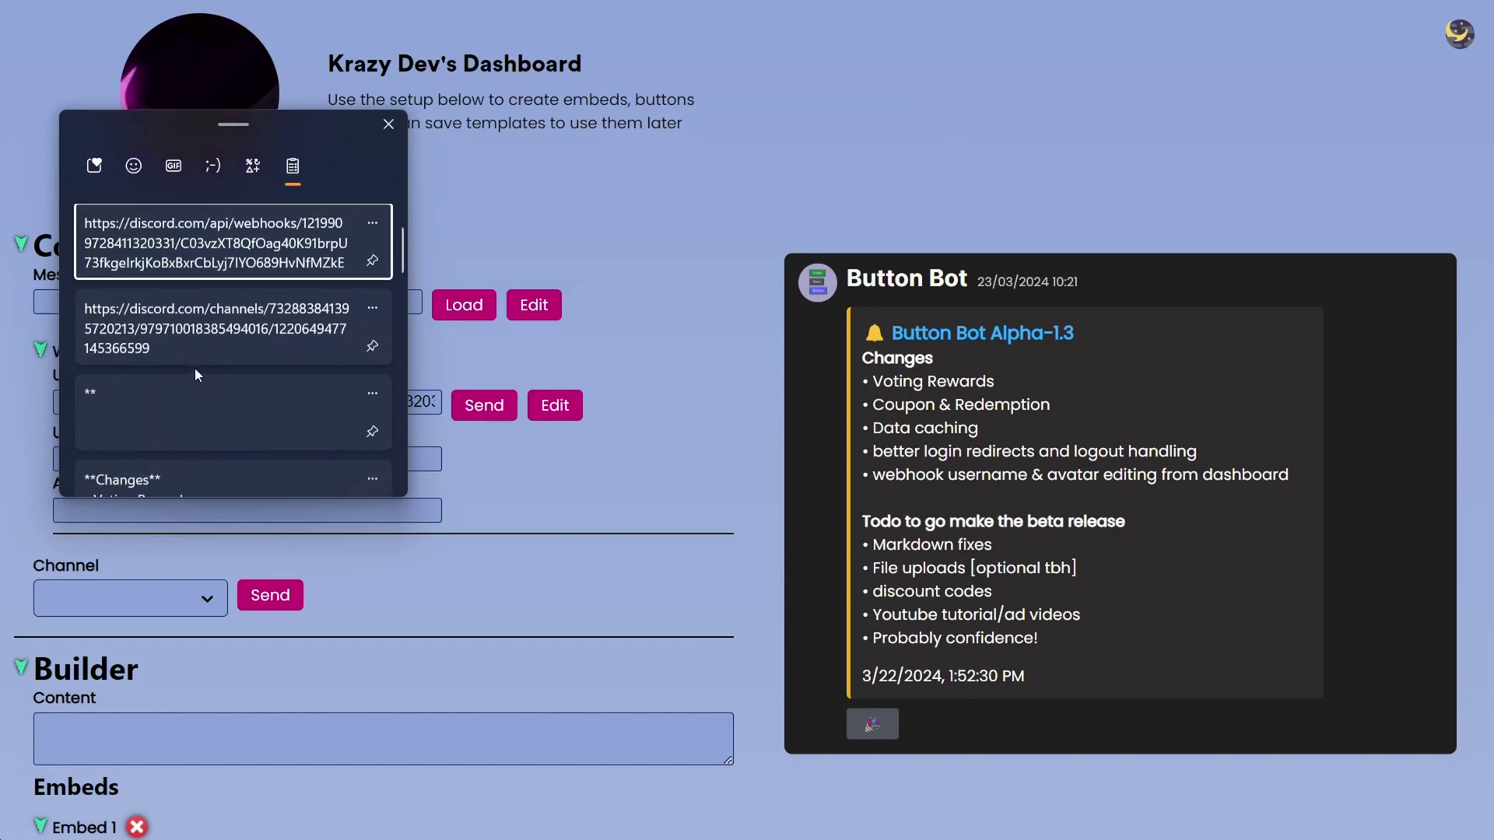
pyautogui.click(194, 367)
pyautogui.click(484, 404)
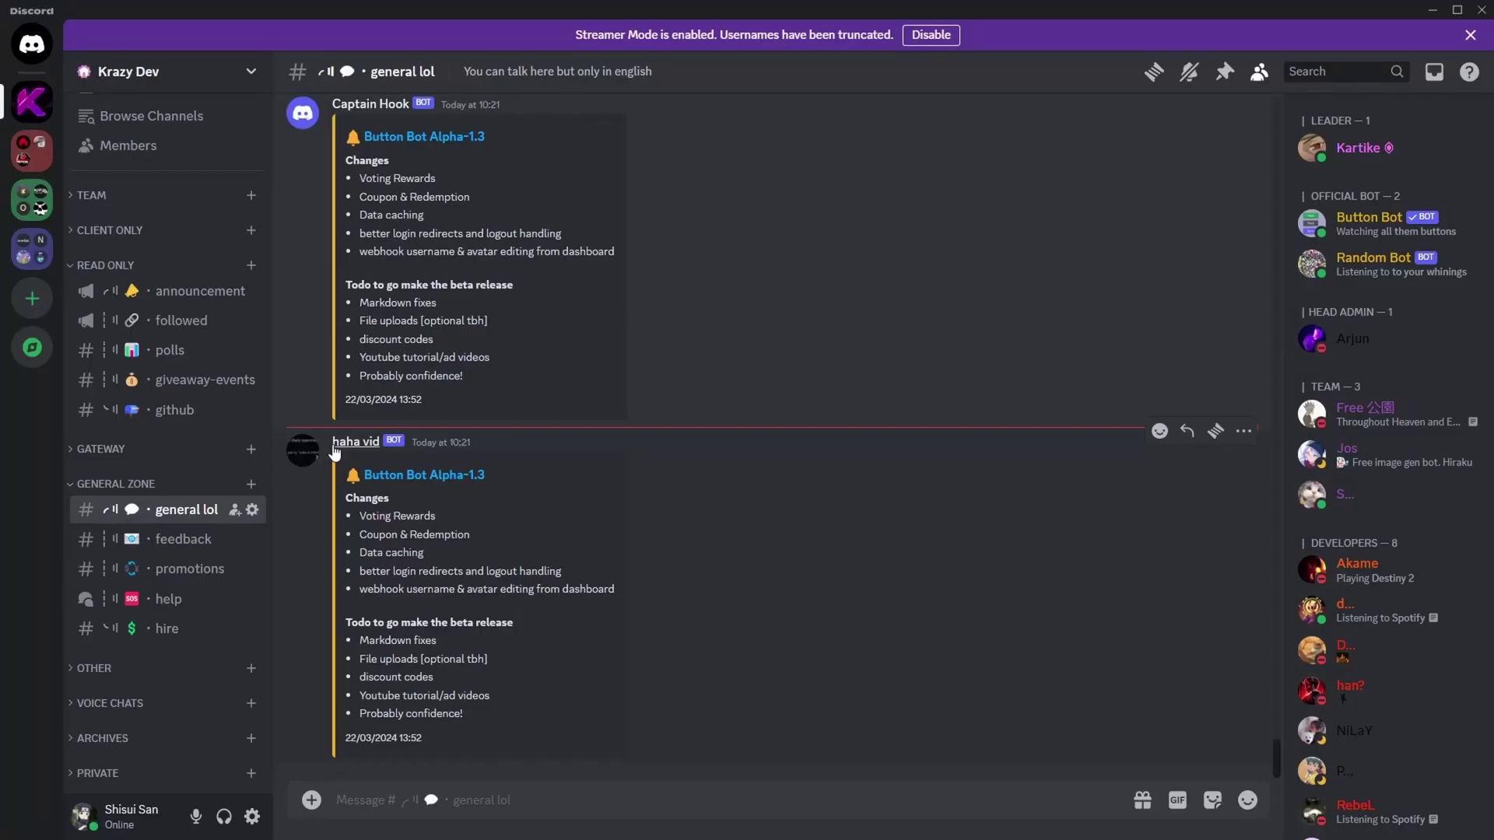
# - Check the haha vid sender's profile in Discord and copy that message's link
pyautogui.click(317, 453)
pyautogui.click(831, 524)
pyautogui.scroll(3, 876, 423)
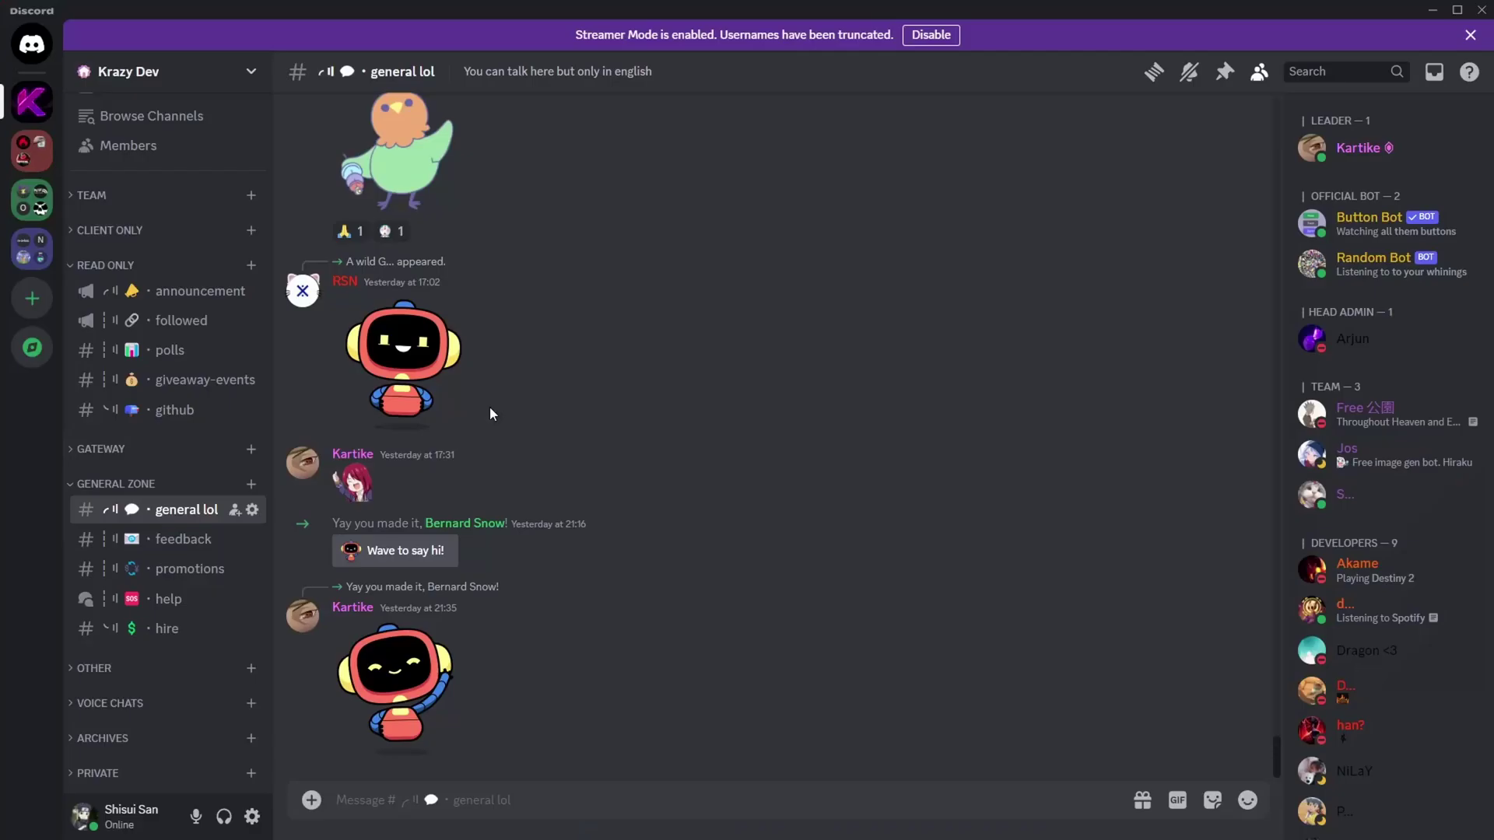
pyautogui.scroll(-5, 489, 408)
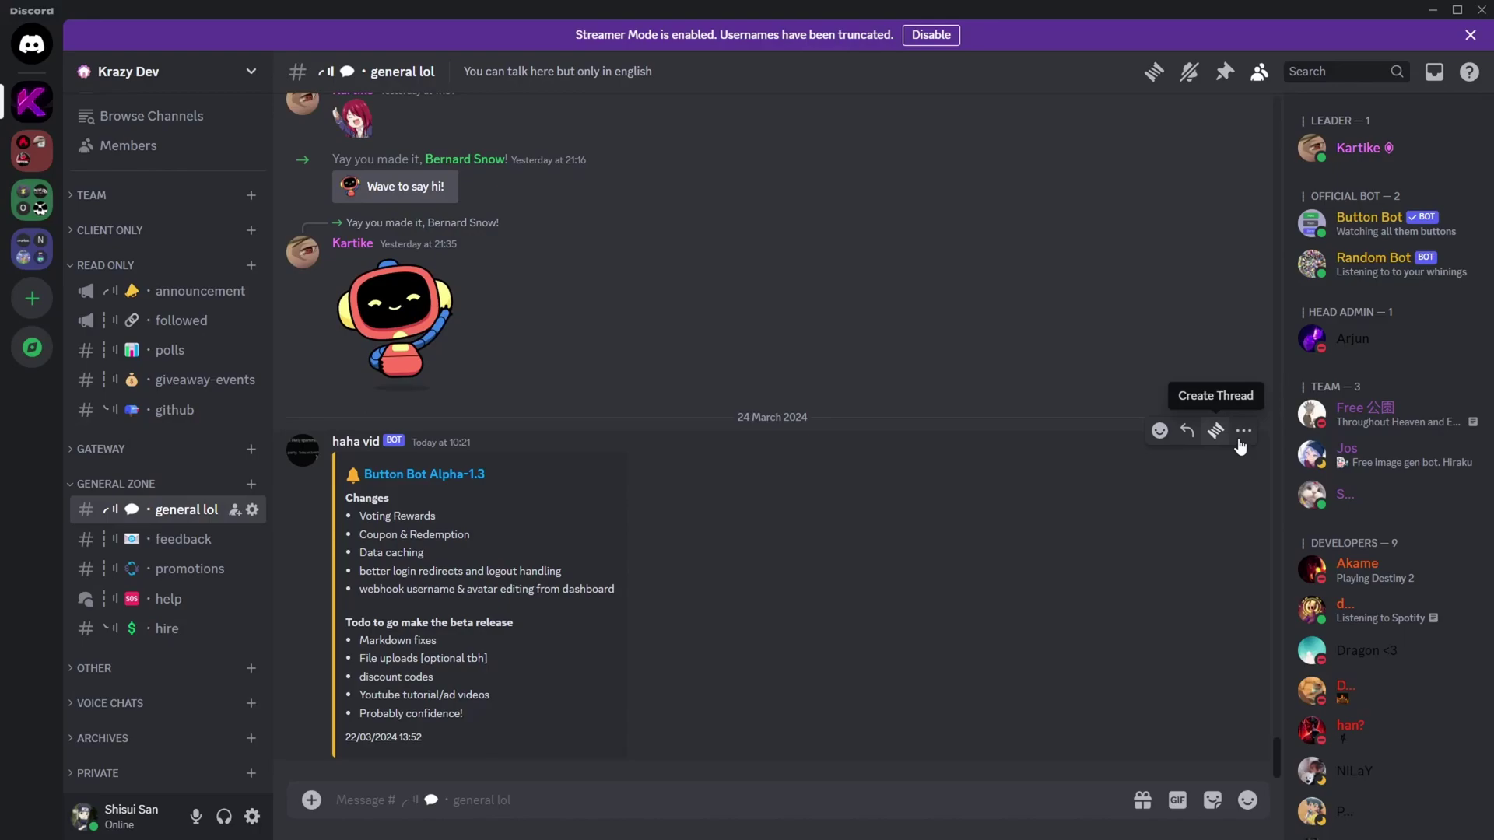
pyautogui.click(1242, 436)
pyautogui.click(1144, 690)
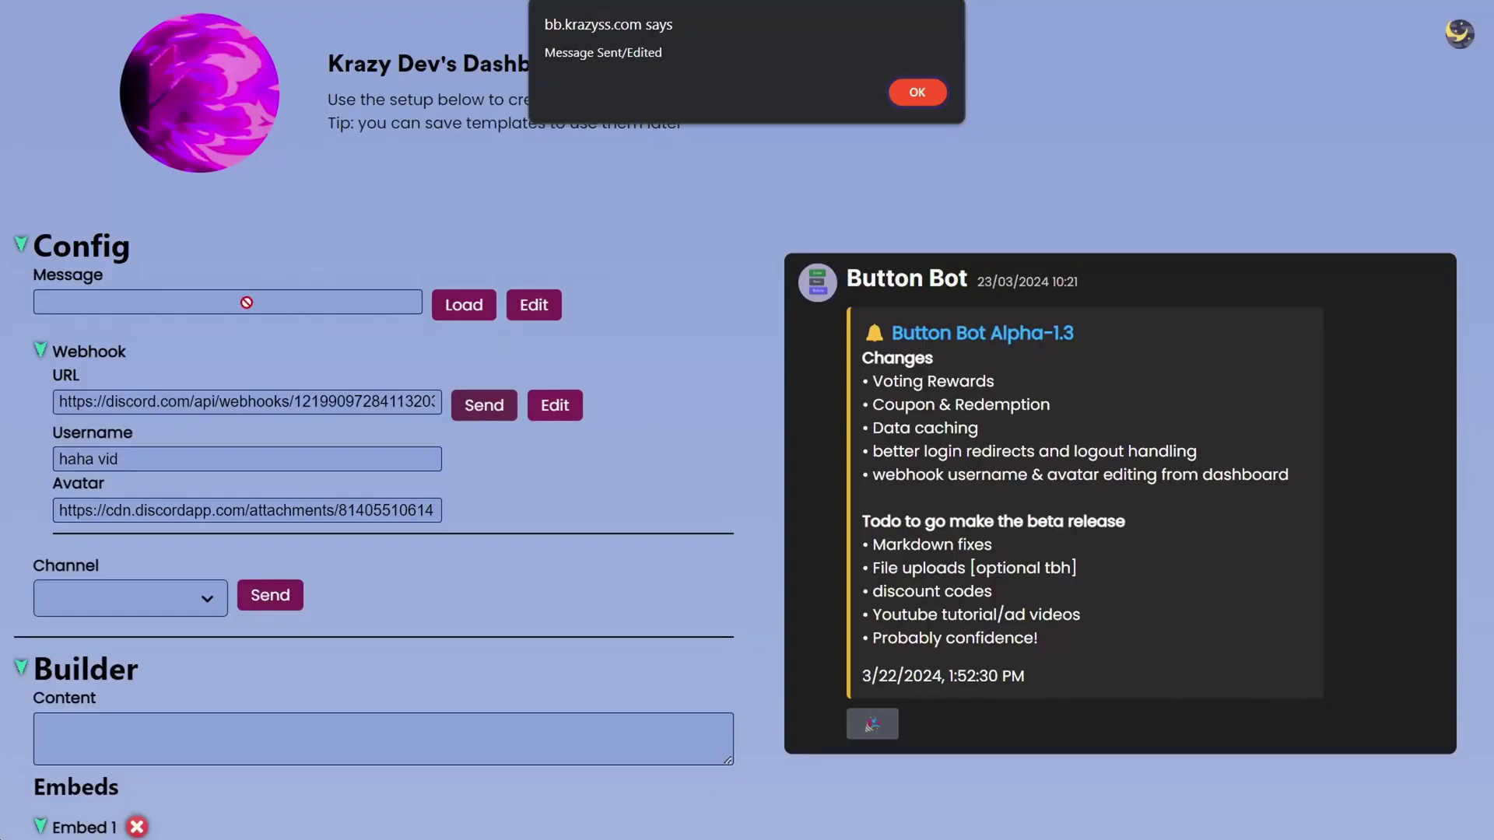
pyautogui.click(918, 91)
# - Load the haha vid message link and replace the embed description with 'dcfced'
pyautogui.click(227, 301)
pyautogui.hotkey('ctrl', 'v')
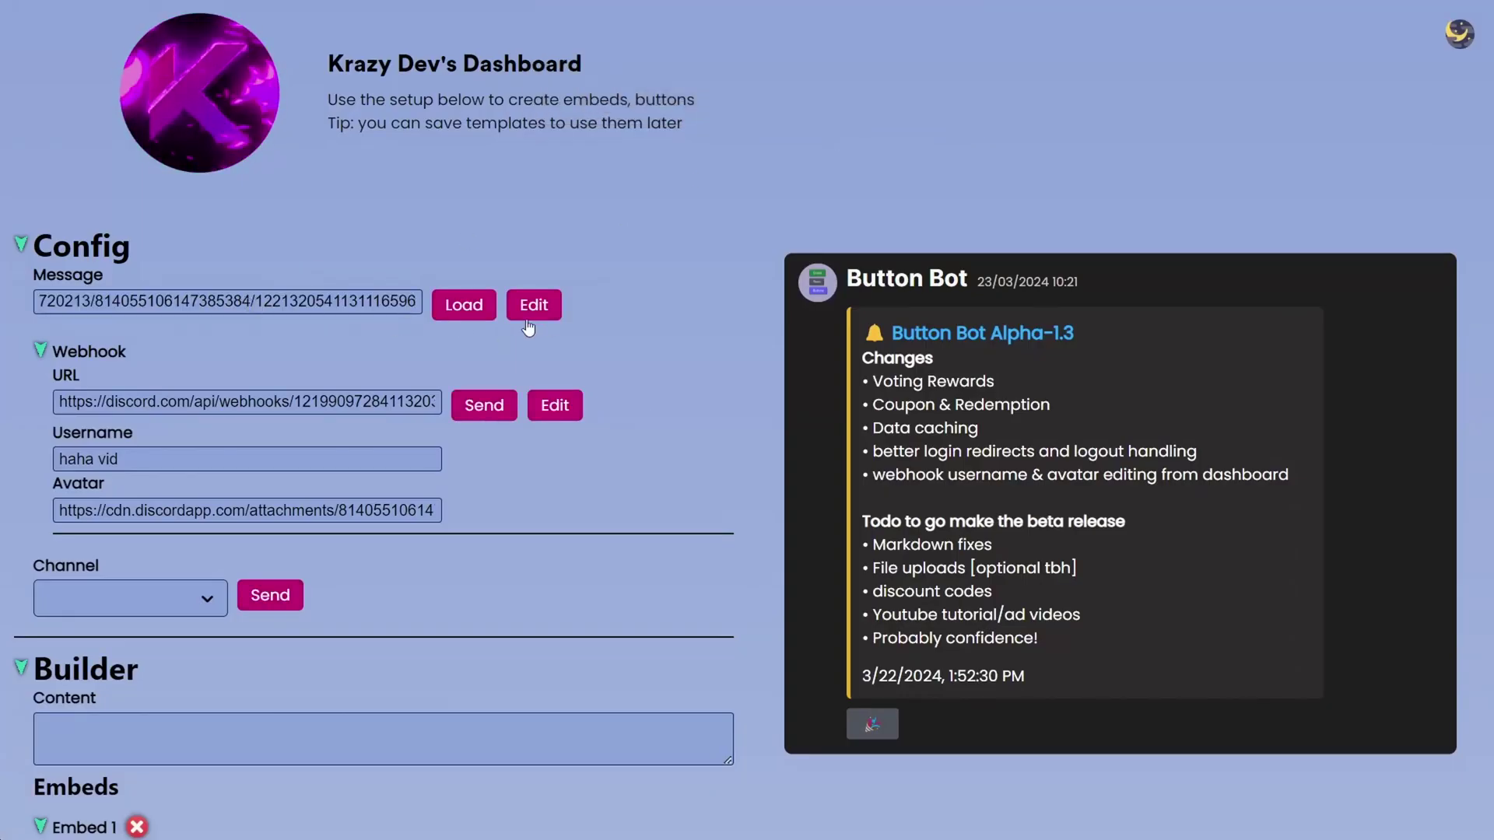
pyautogui.click(538, 310)
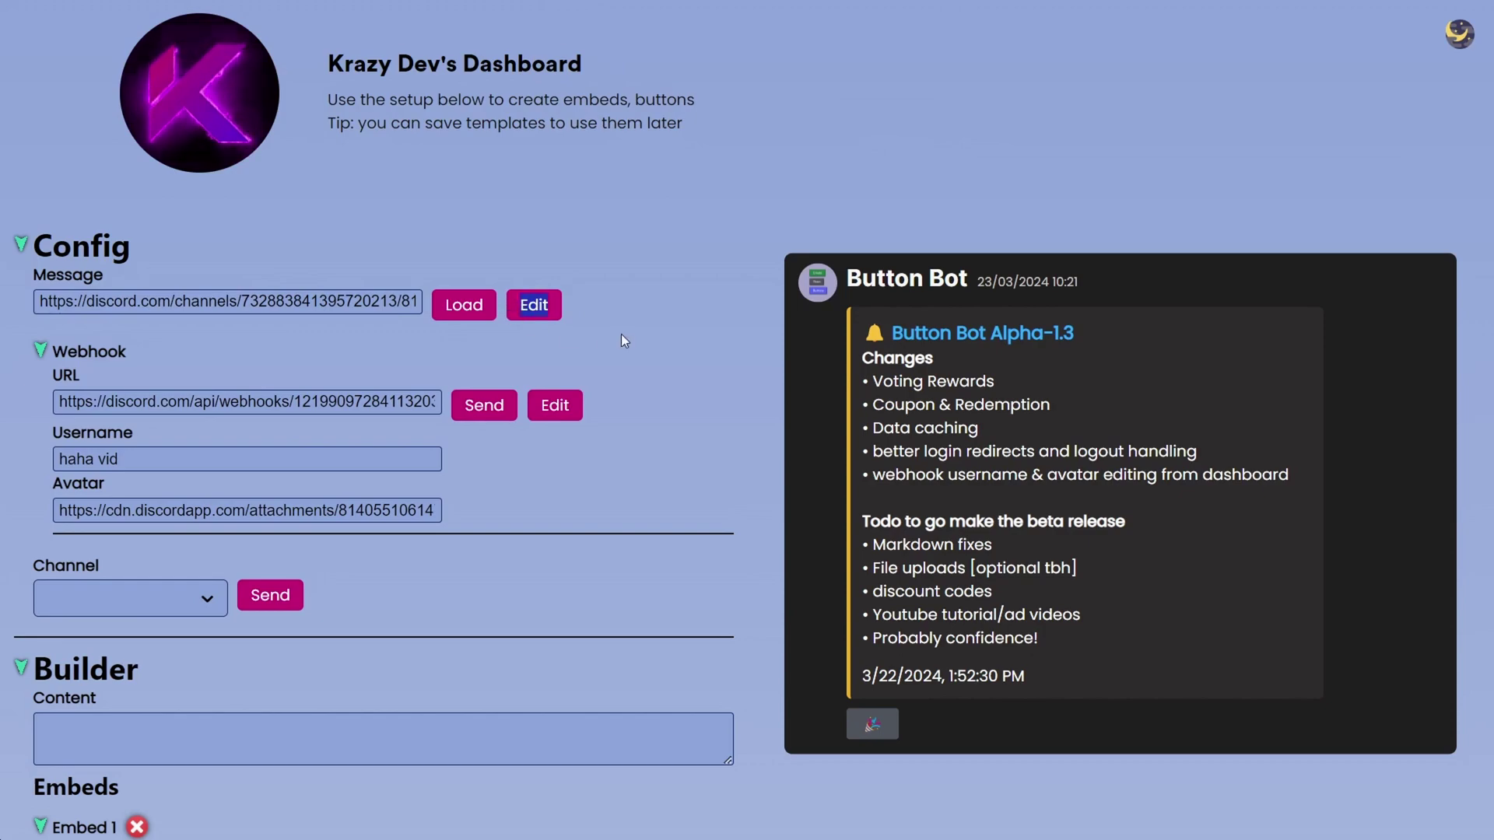
pyautogui.click(552, 408)
pyautogui.scroll(-5, 350, 590)
pyautogui.hotkey('ctrl', 'a')
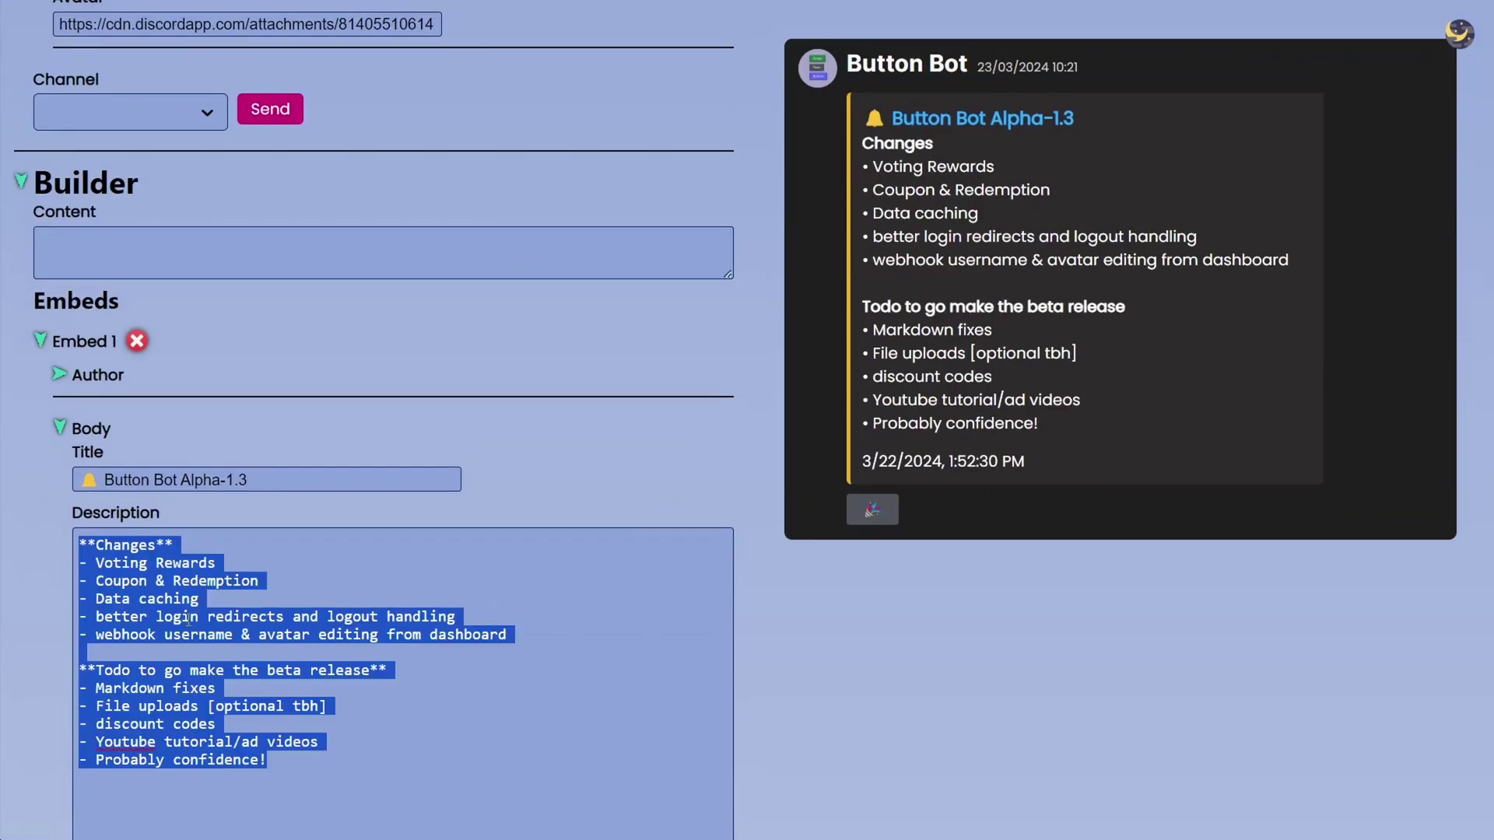
pyautogui.write('dcfced')
# - Confirm in Discord that the edited haha vid message now reads 'dcfced'
pyautogui.scroll(7, 553, 377)
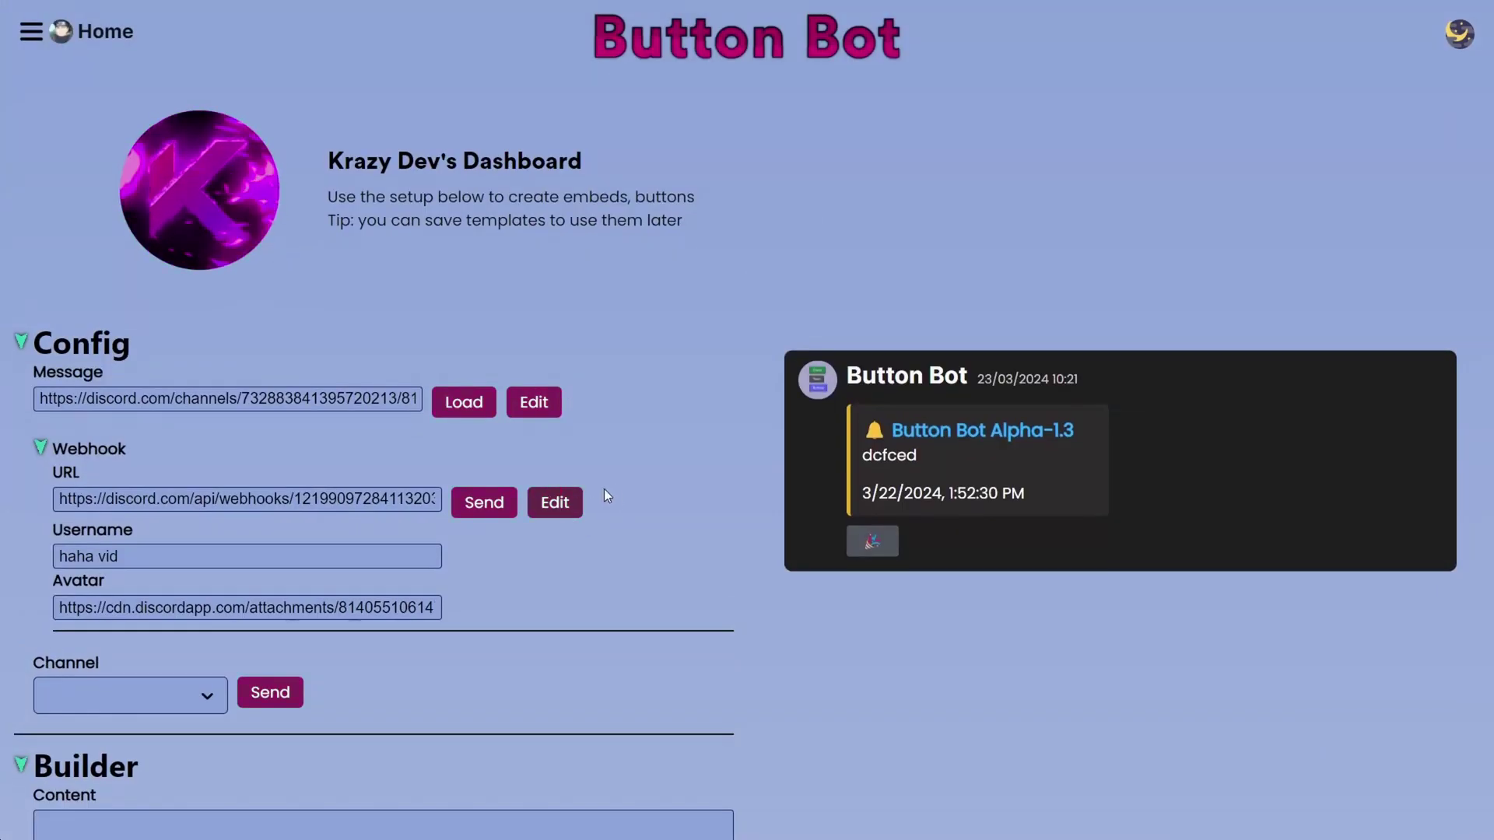
pyautogui.hotkey('alt', 'Tab')
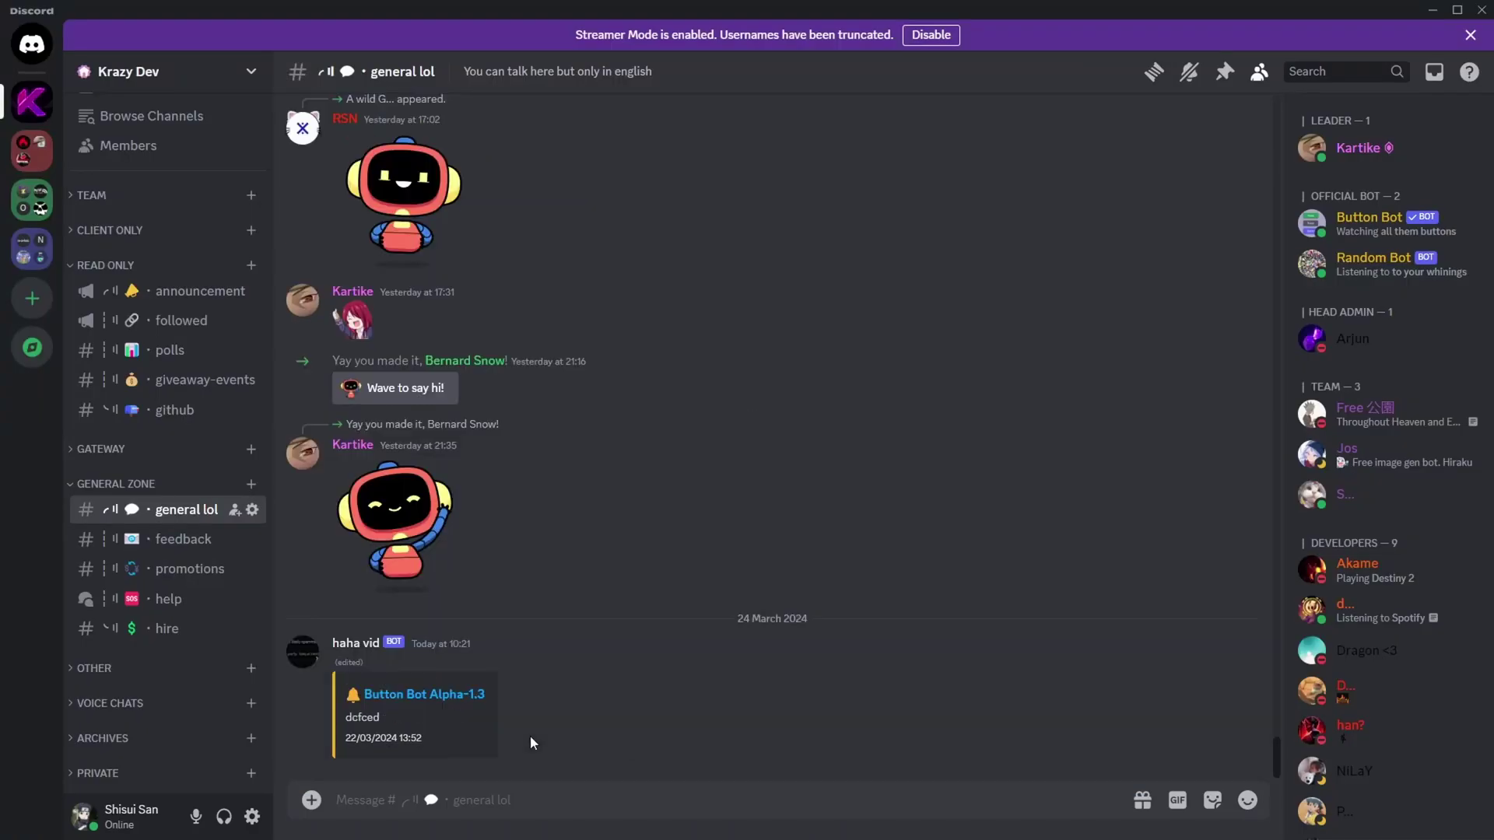
pyautogui.doubleClick(404, 718)
pyautogui.hotkey('alt', 'Tab')
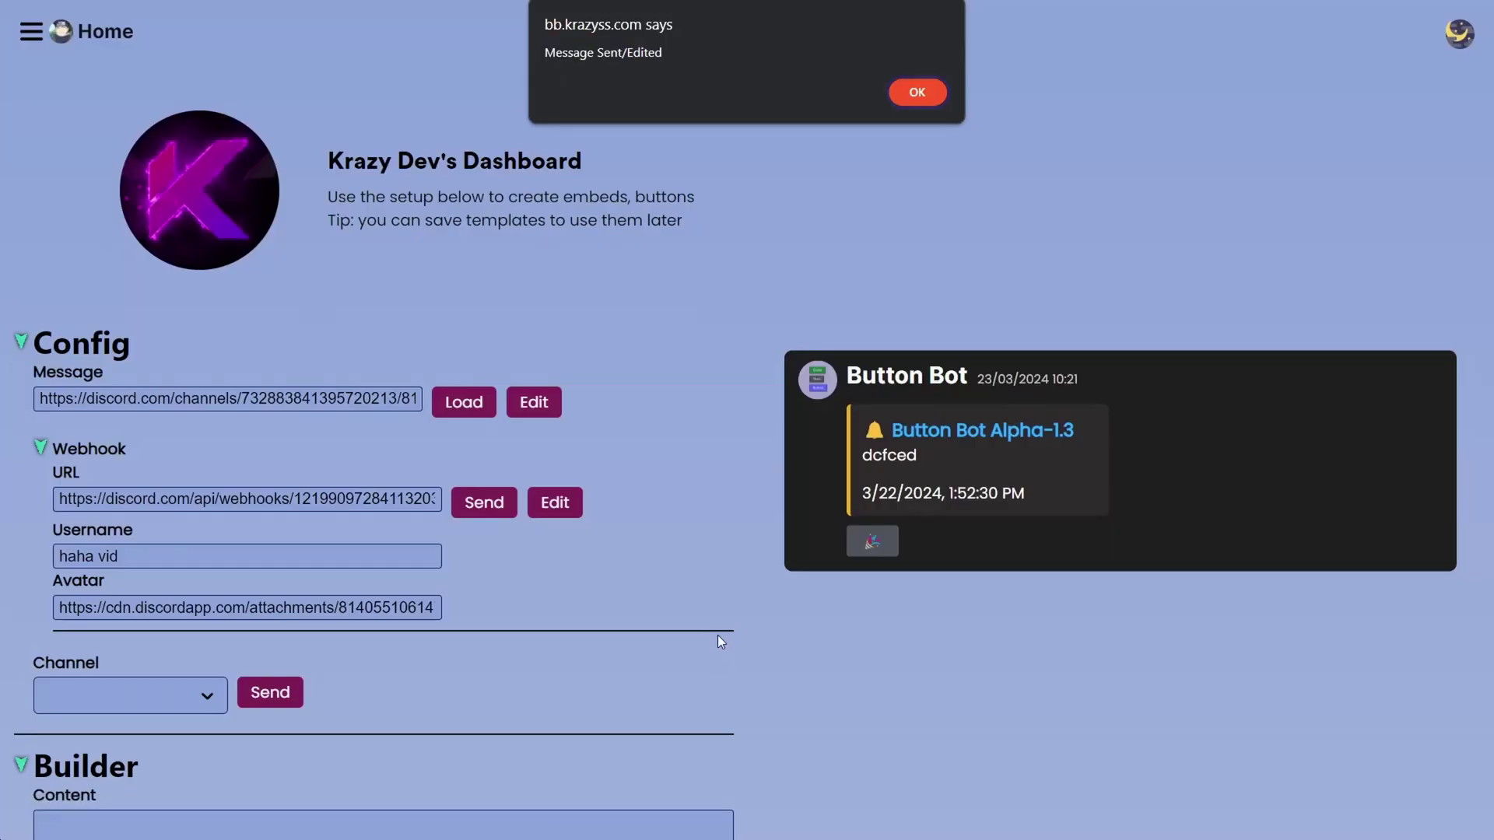
pyautogui.click(913, 87)
pyautogui.hotkey('alt', 'Tab')
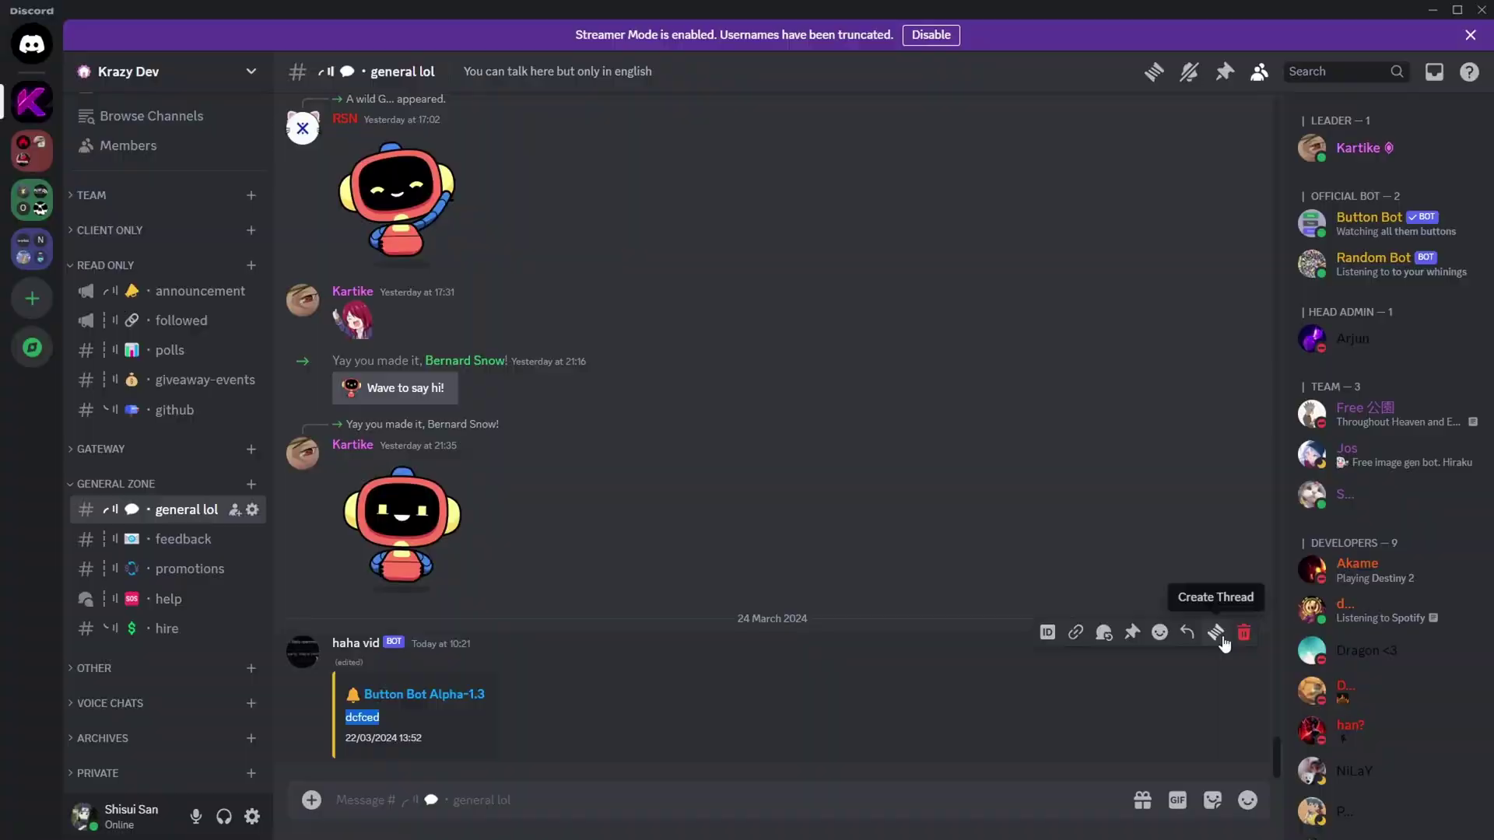
# - Choose 'me' as the target channel and send the dcfced embed through the bot
pyautogui.hotkey('alt', 'Tab')
pyautogui.scroll(-2, 443, 477)
pyautogui.click(185, 493)
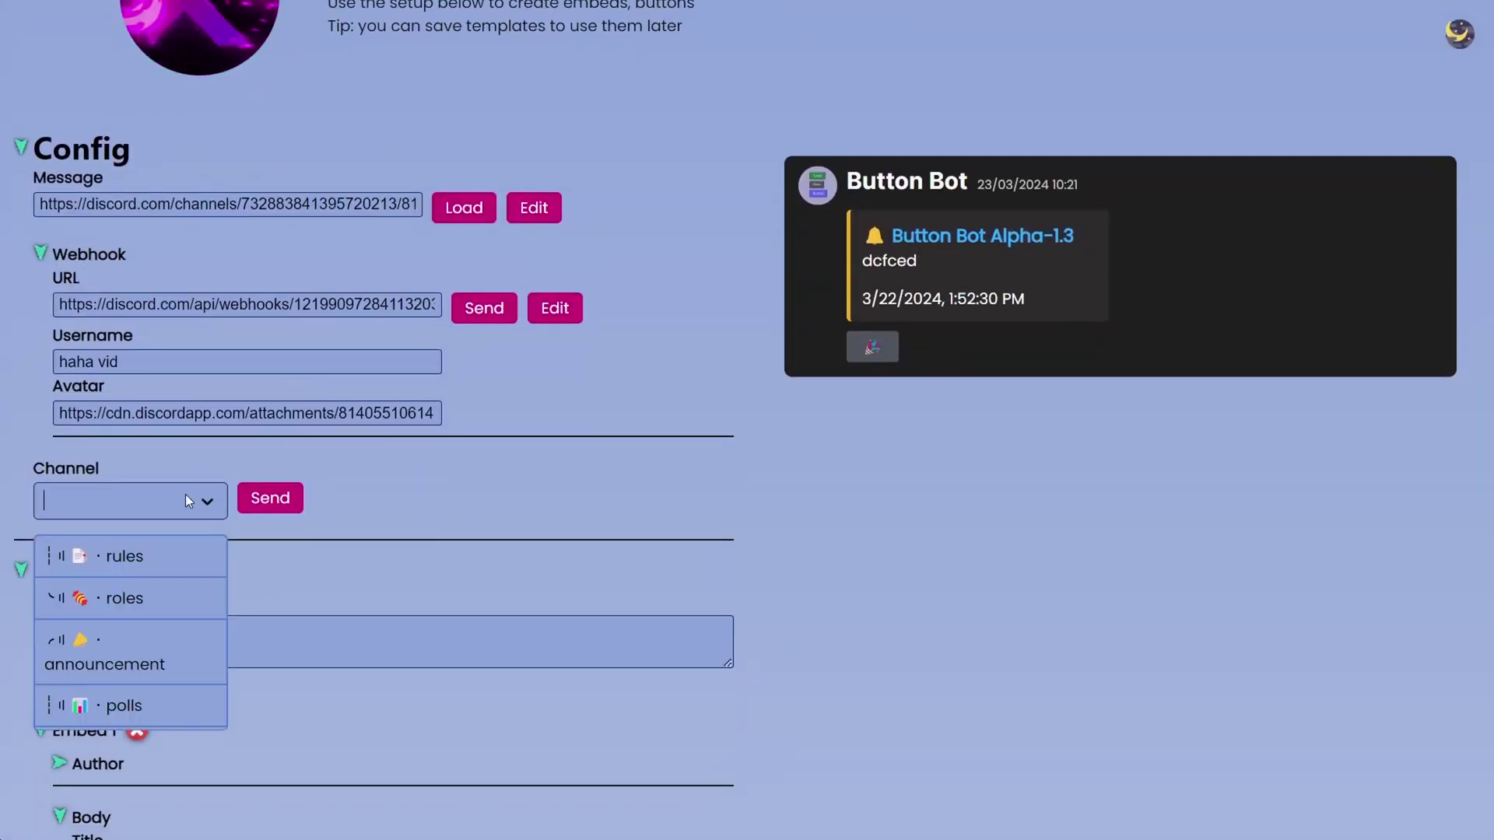
pyautogui.write('me')
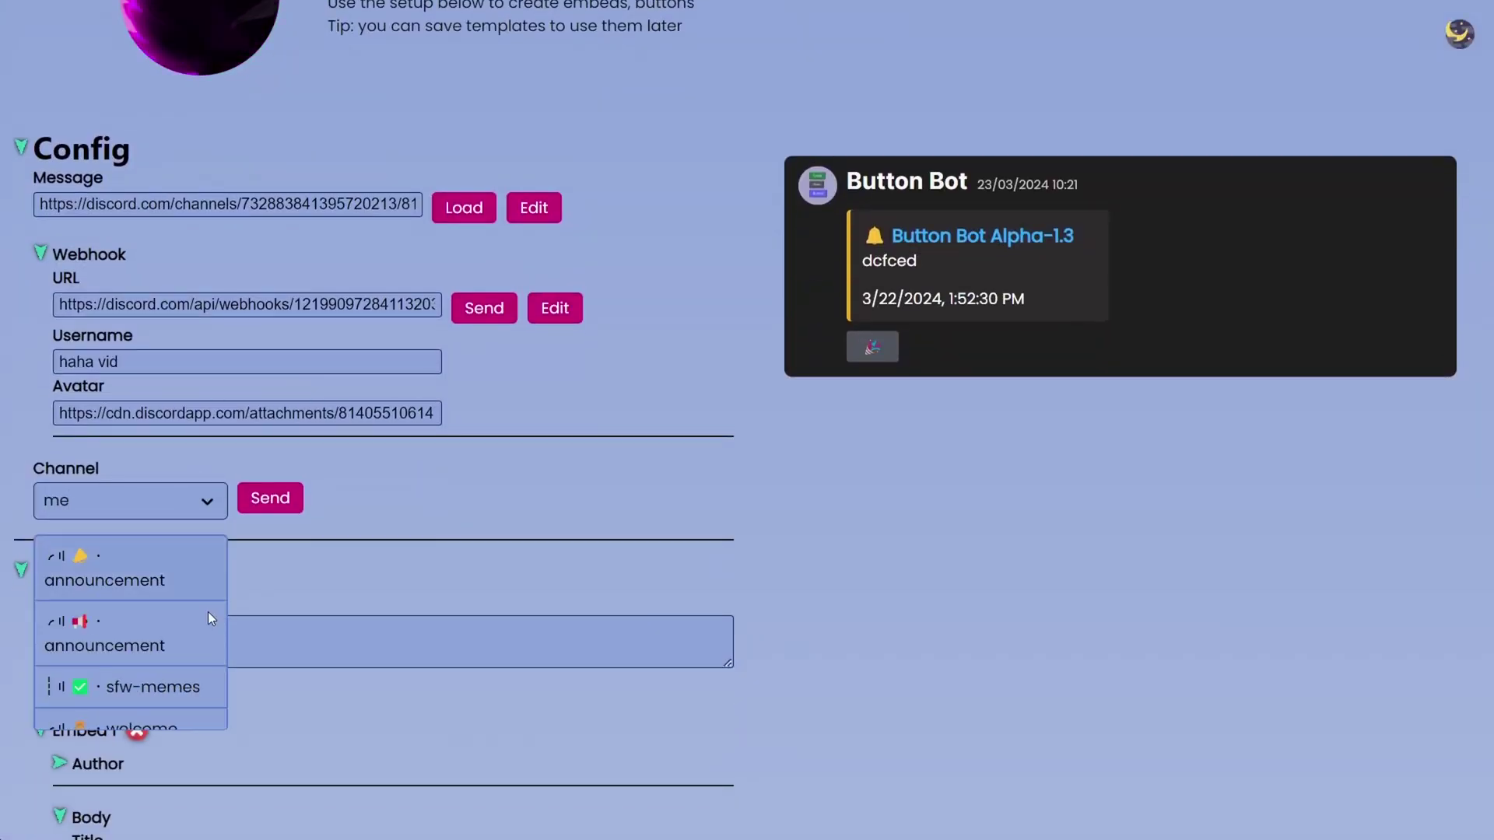
pyautogui.click(105, 590)
pyautogui.click(253, 506)
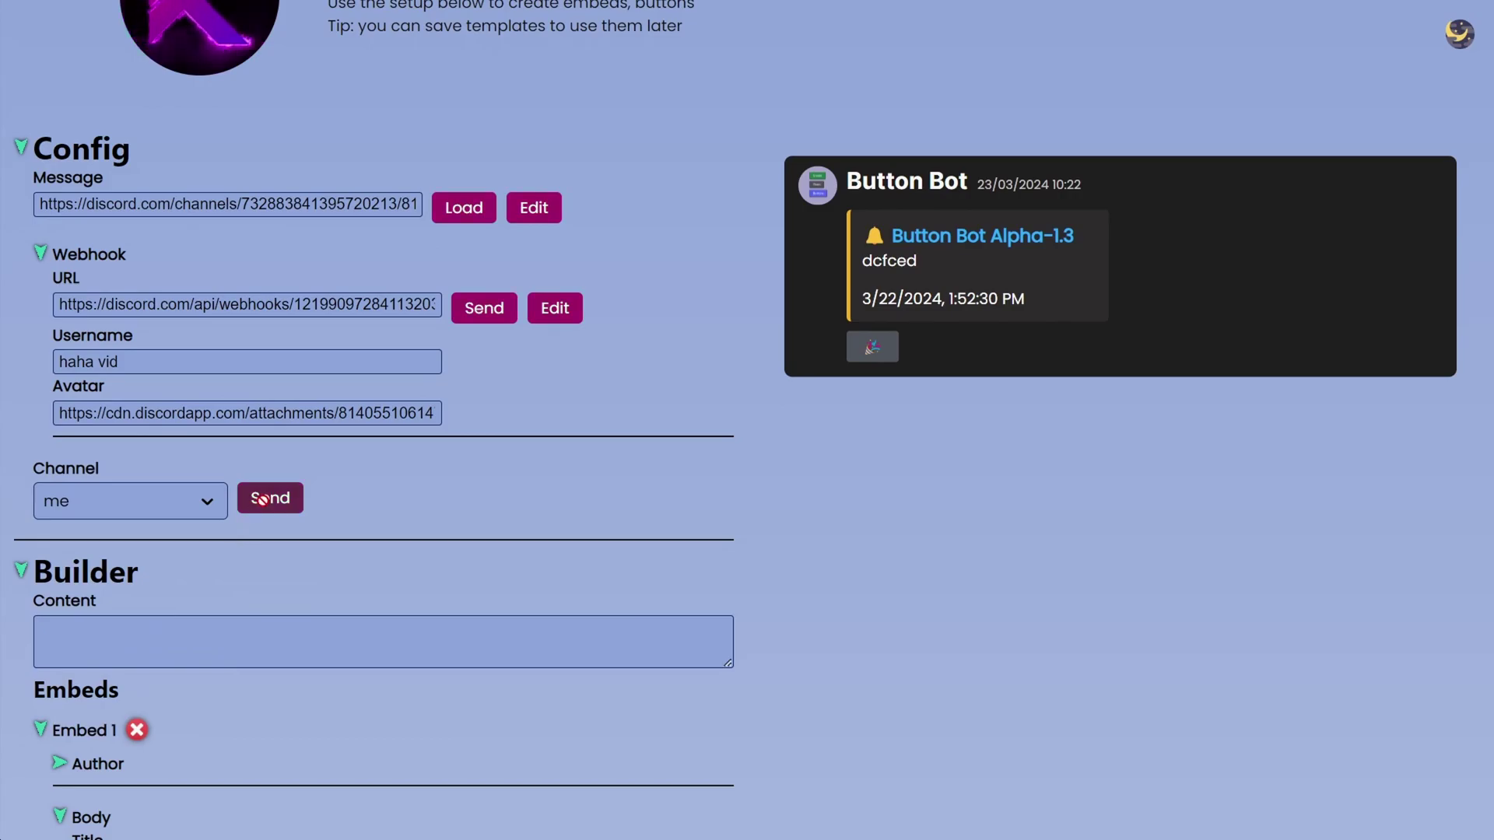
# - Verify the embed arrived in Discord's #me channel and dismiss the sent confirmation
pyautogui.hotkey('alt', 'Tab')
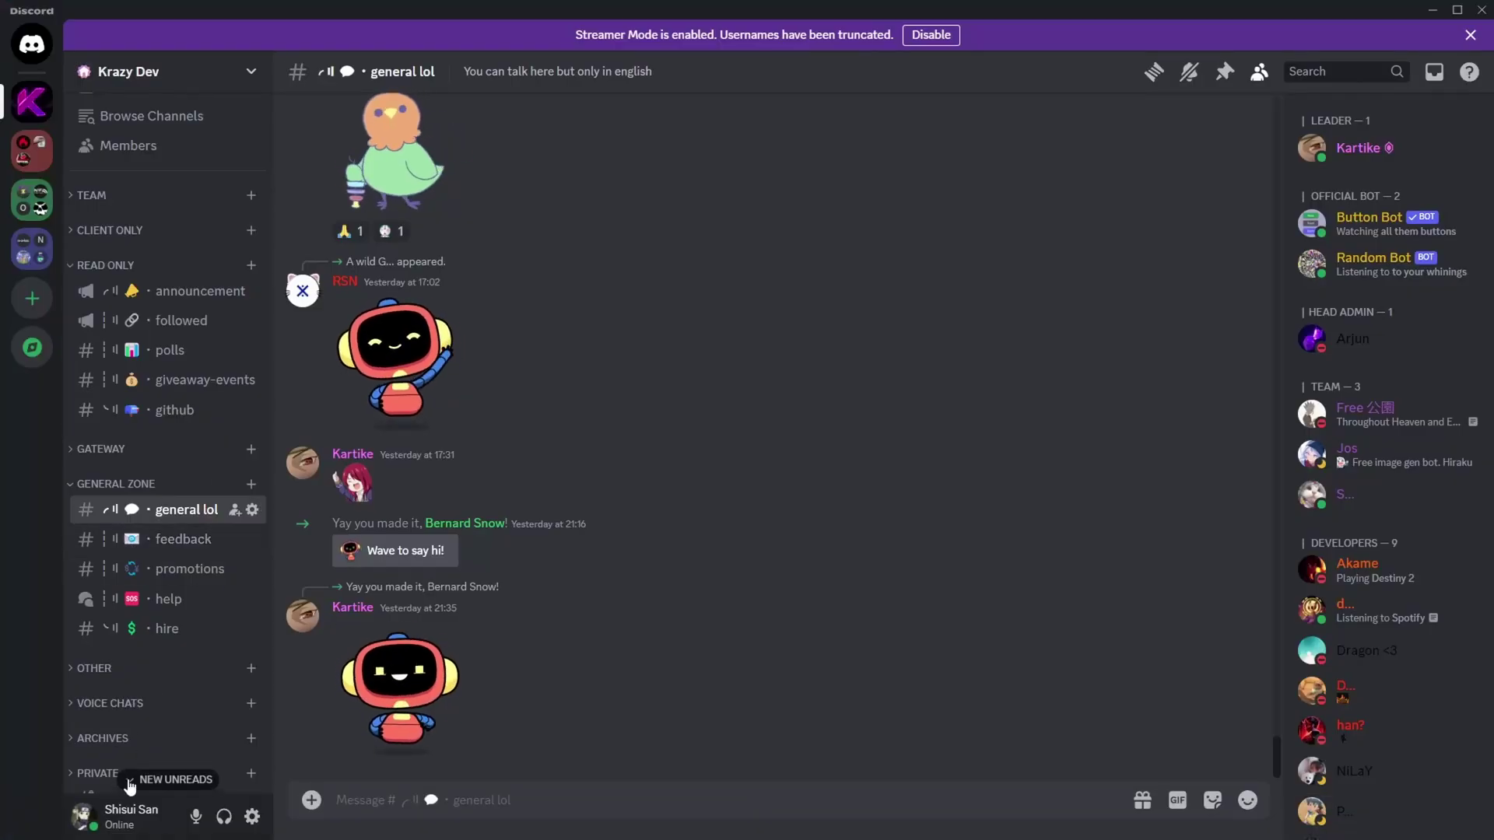
pyautogui.scroll(-1, 164, 651)
pyautogui.click(109, 782)
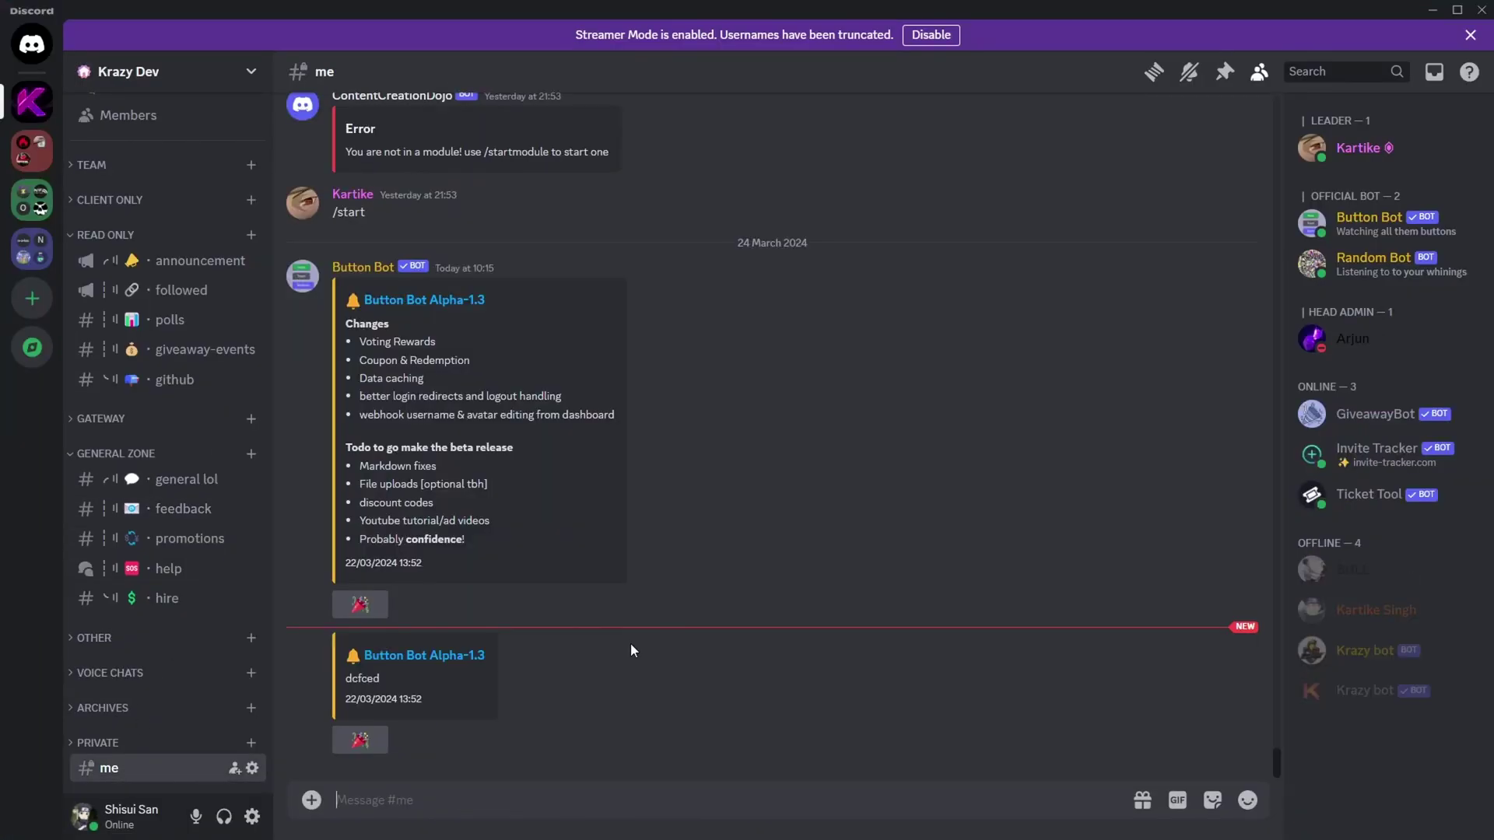
pyautogui.hotkey('alt', 'Tab')
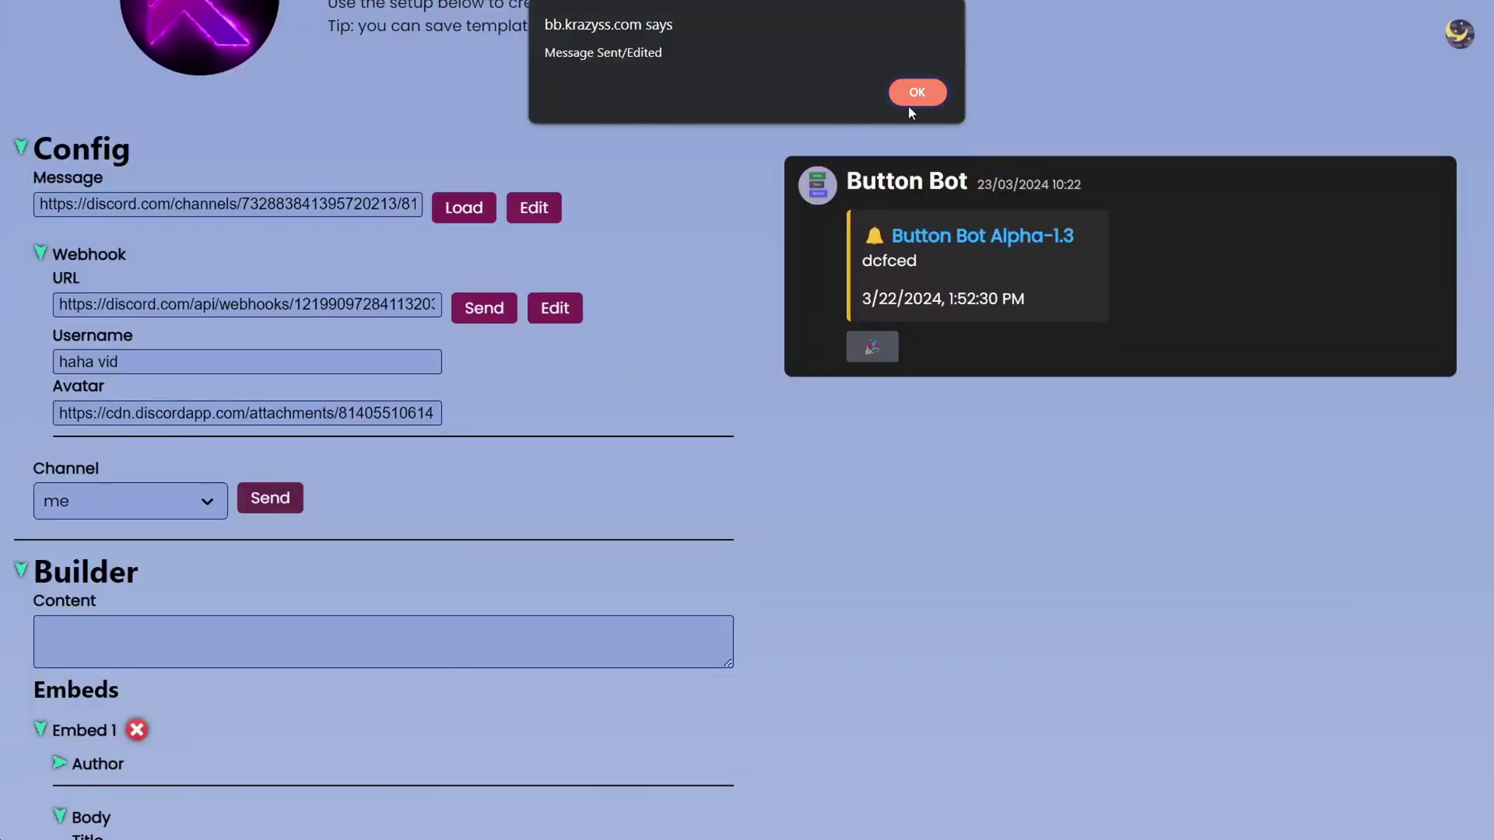
pyautogui.click(910, 100)
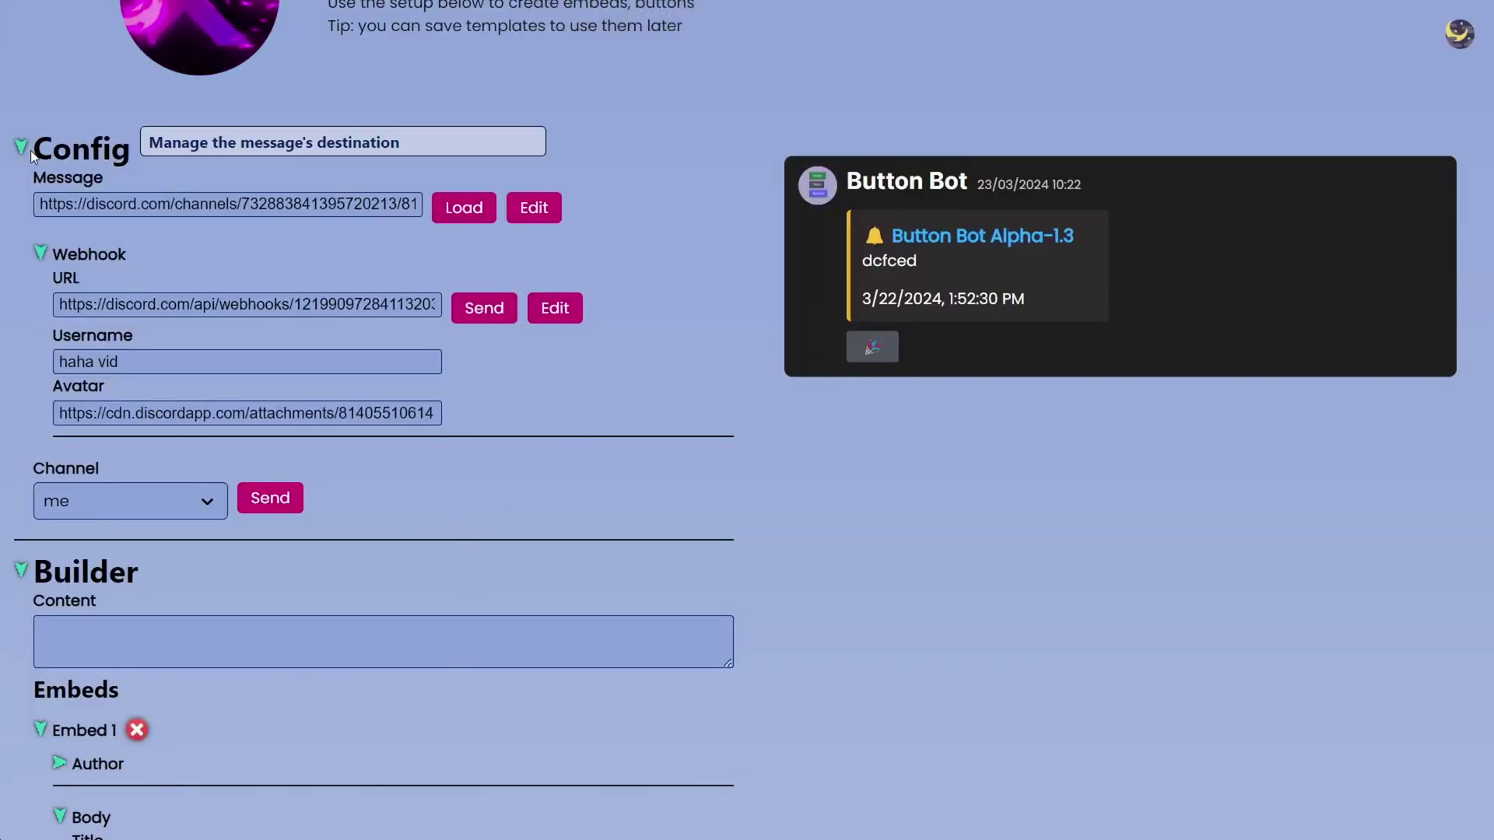
pyautogui.scroll(-4, 83, 459)
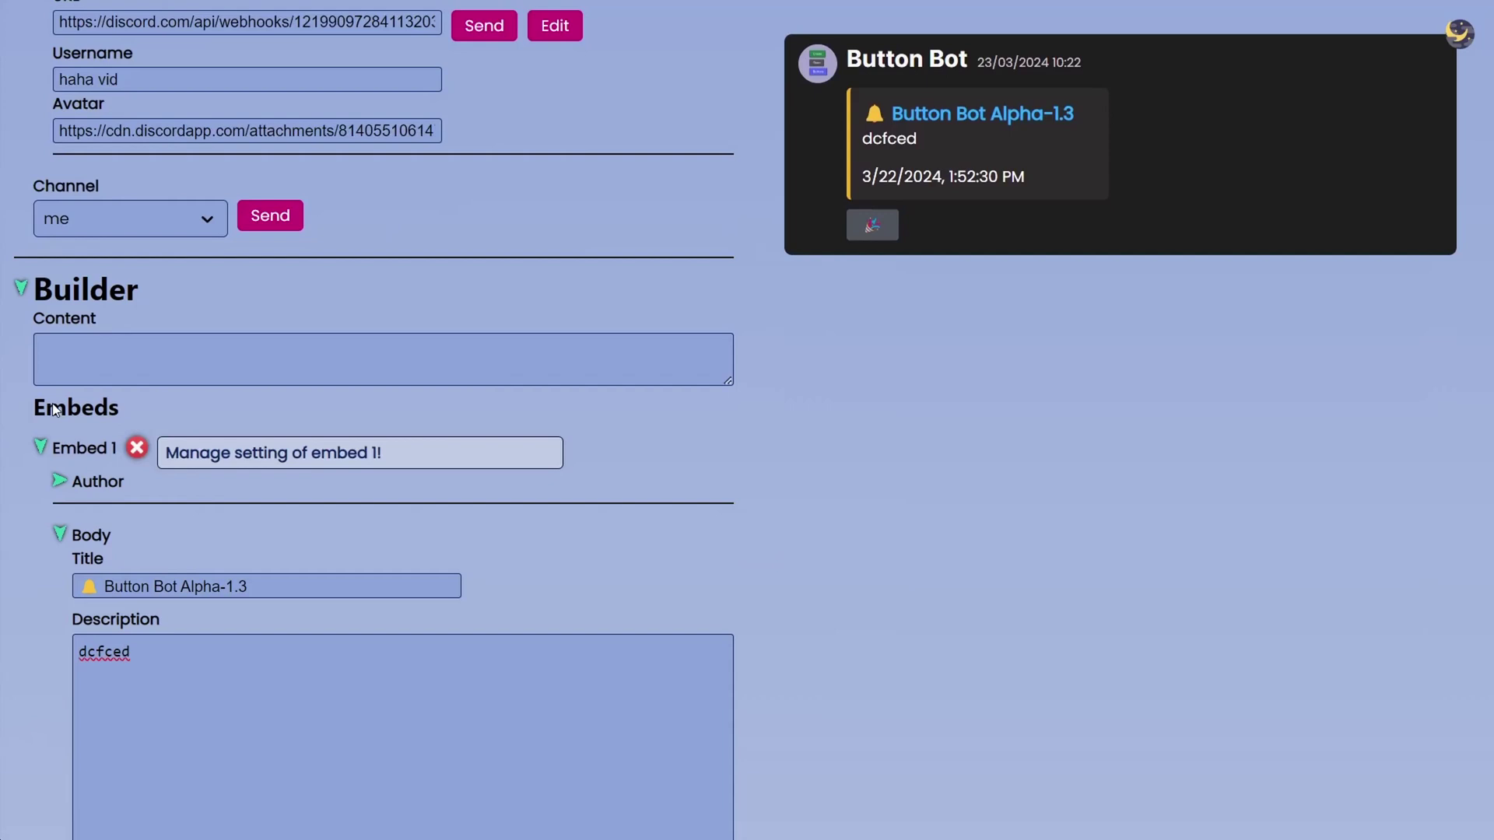
# - Try saving template ID 1223234, hit the template limit, then load template 1 instead
pyautogui.click(21, 278)
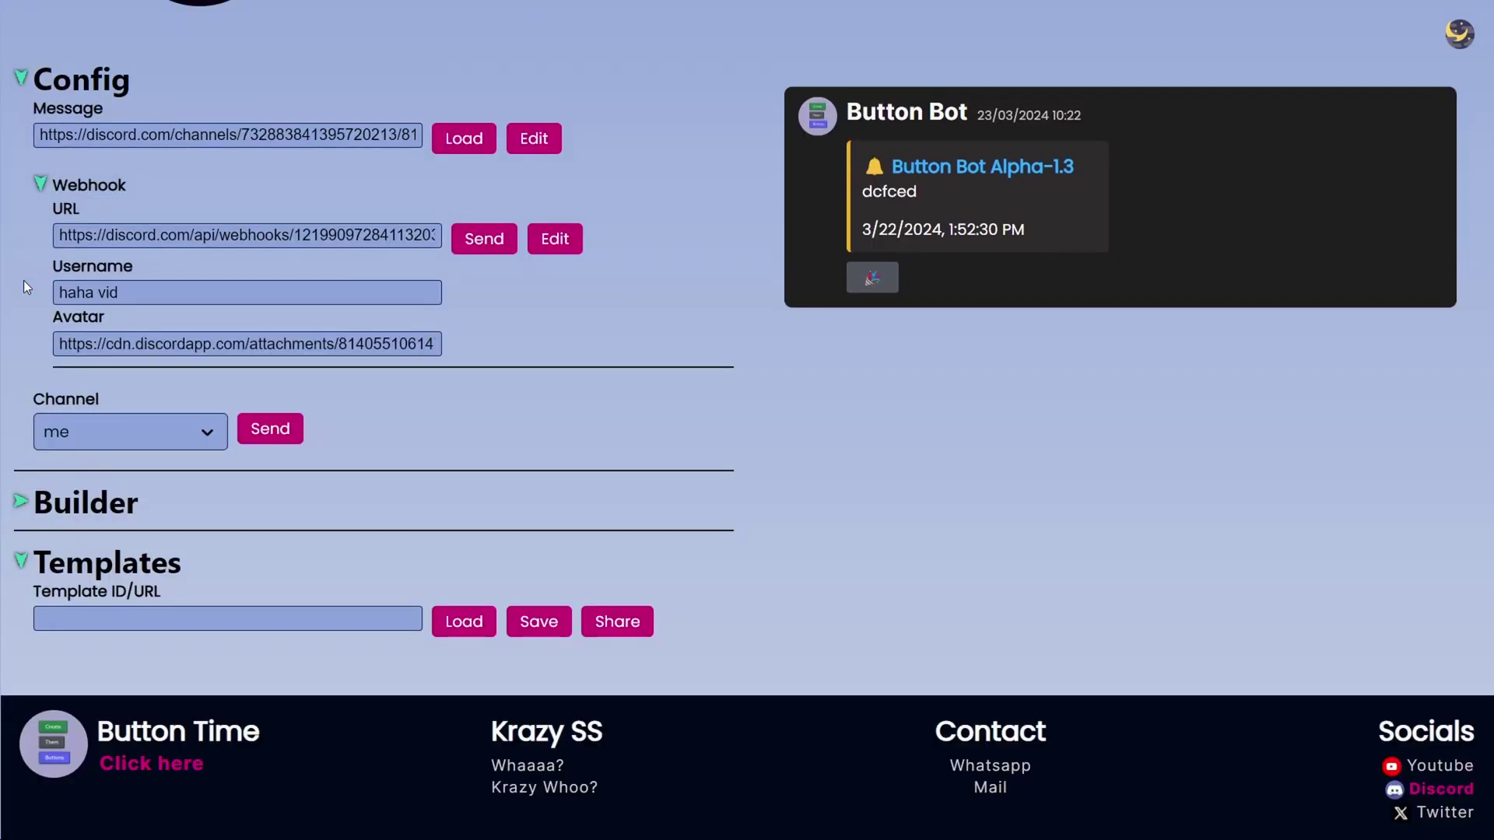
pyautogui.click(63, 611)
pyautogui.write('1223234')
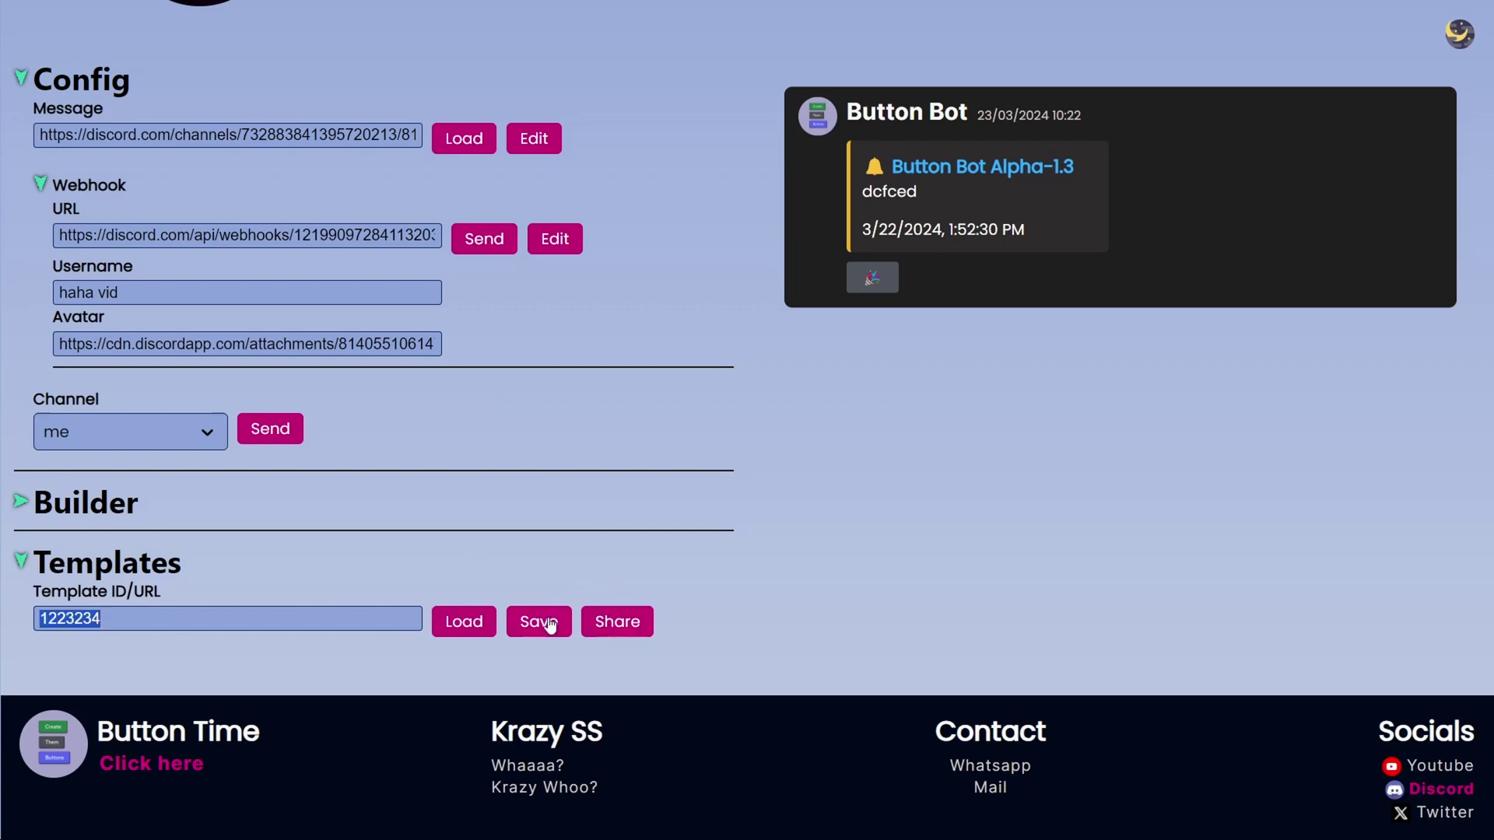
pyautogui.click(566, 626)
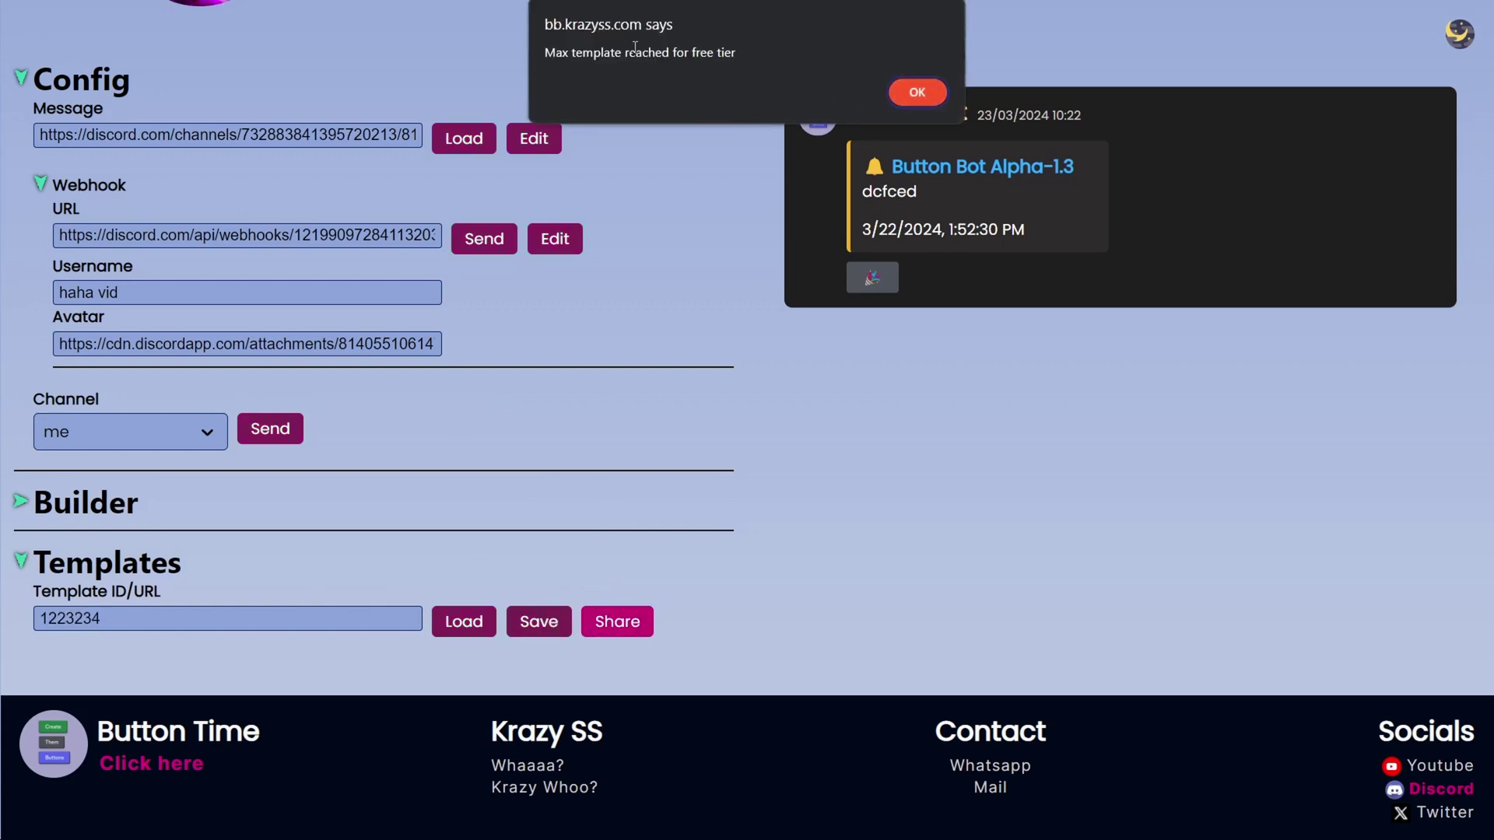
pyautogui.click(918, 91)
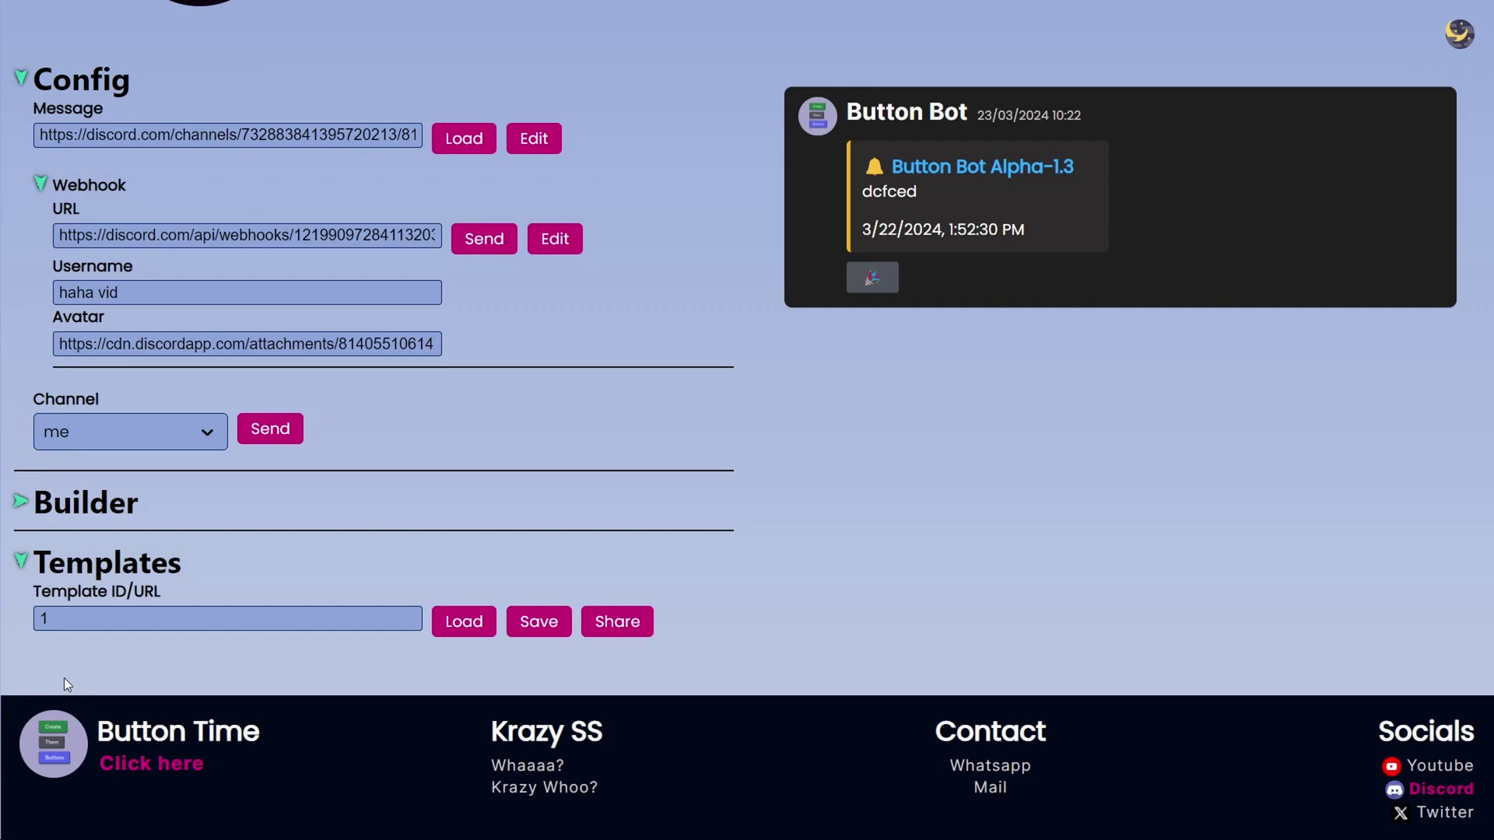
pyautogui.click(460, 626)
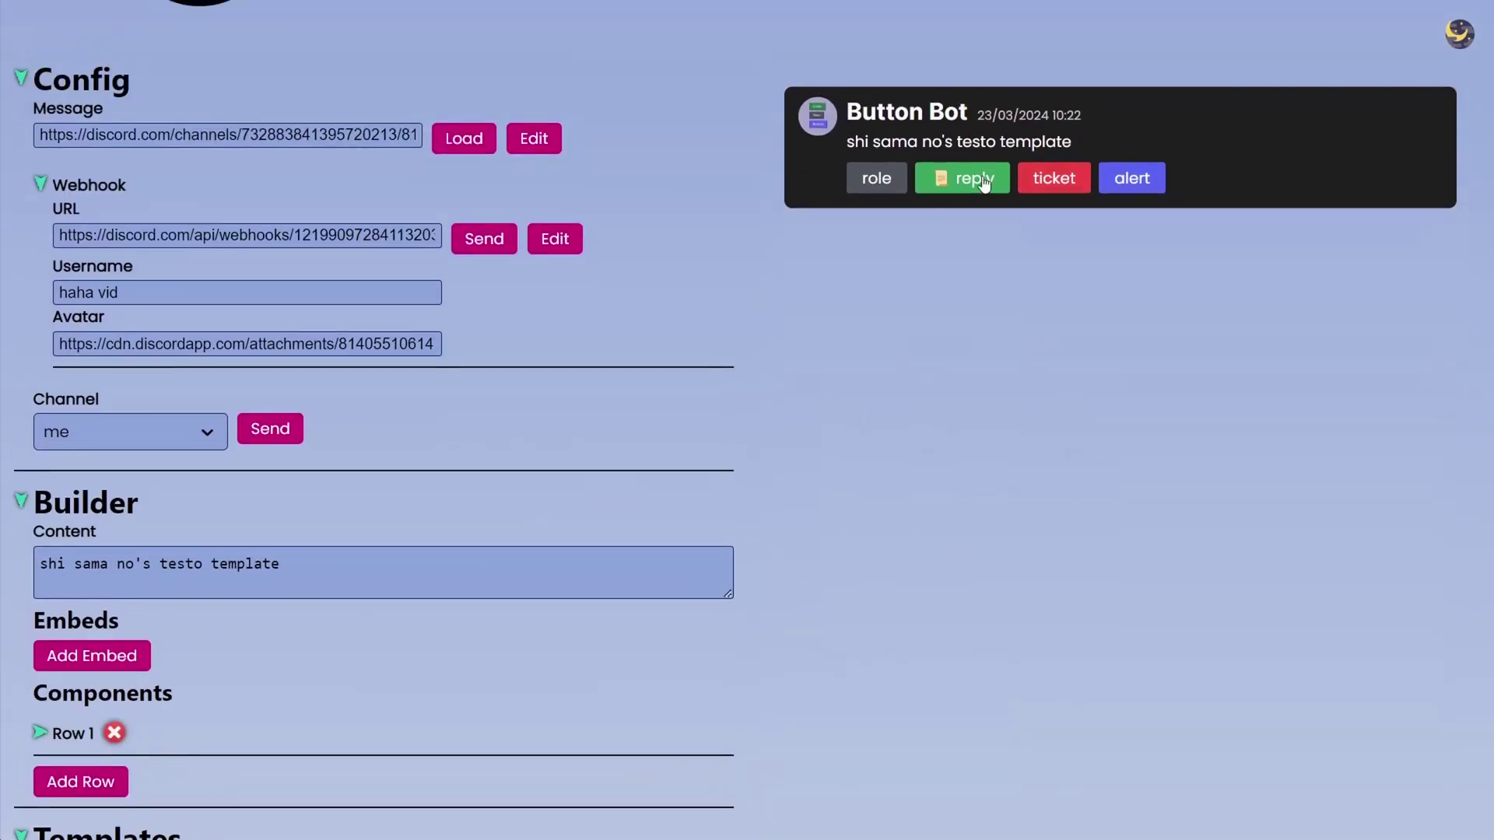
# - Enlarge the Content box showing 'shi sama no's testo templatewdwd' in the Builder
pyautogui.scroll(-3, 926, 165)
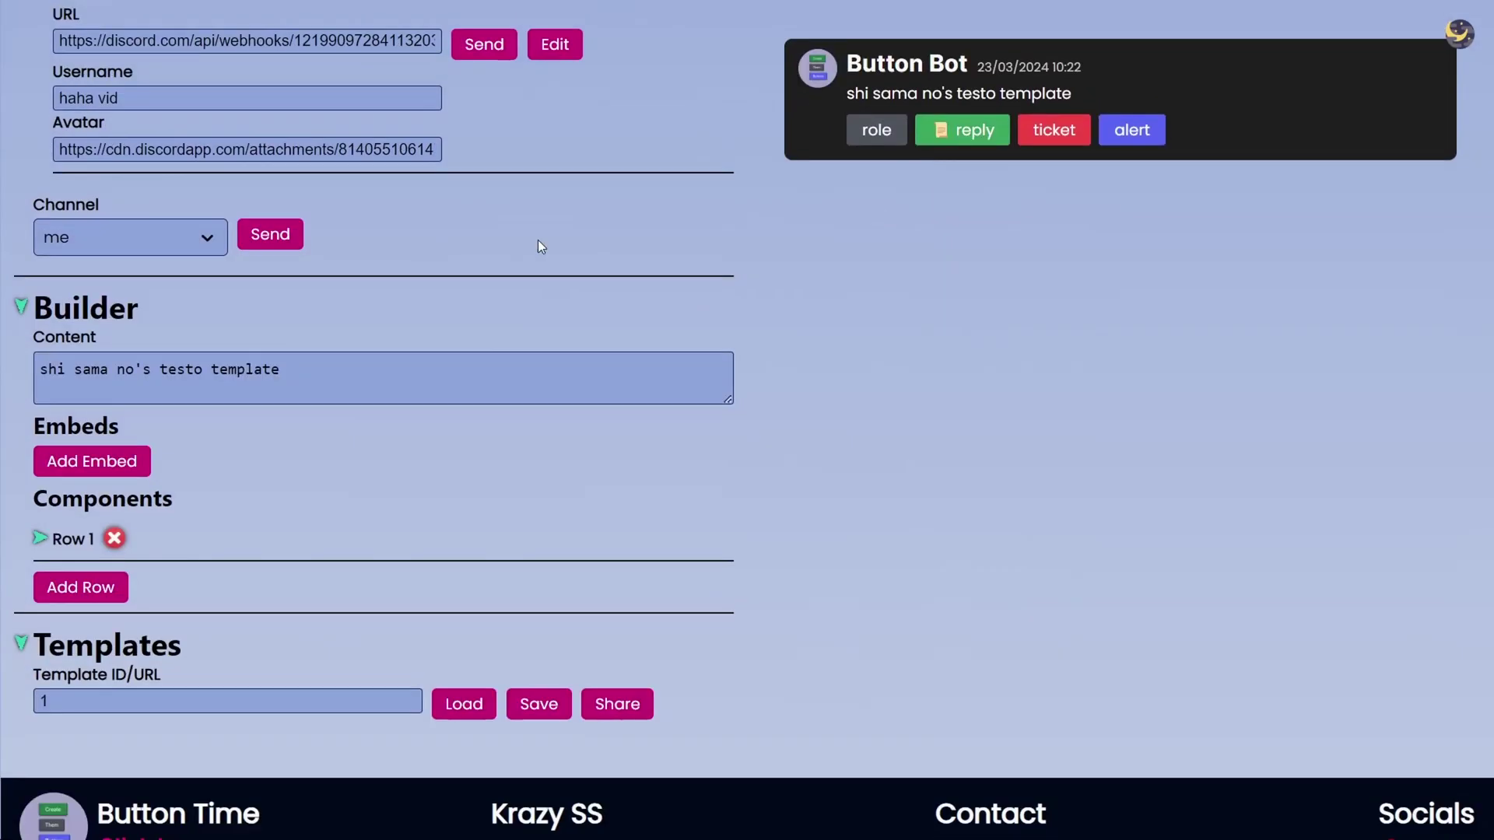
pyautogui.scroll(-1, 312, 257)
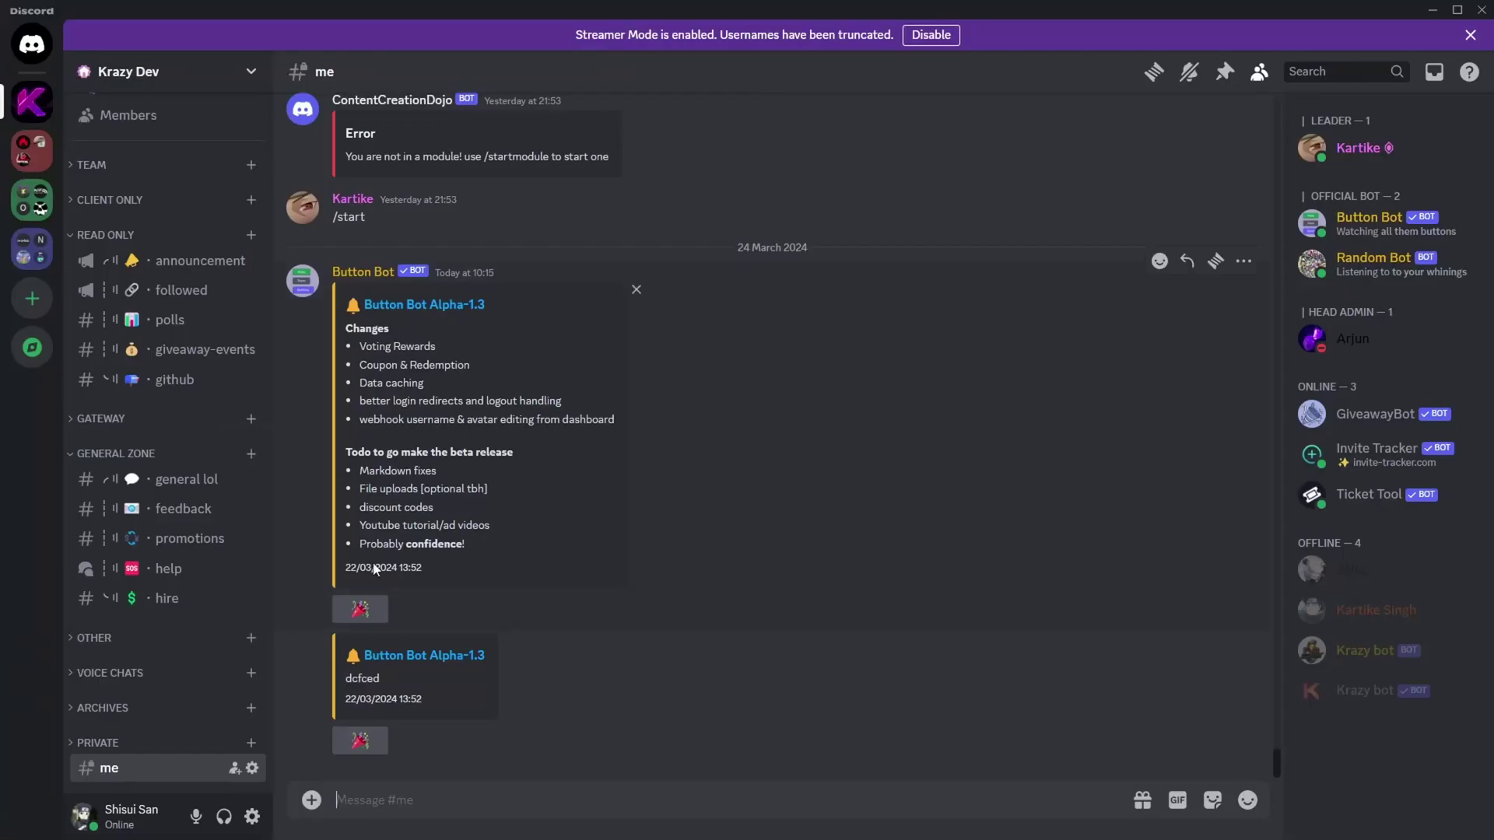
pyautogui.scroll(3, 477, 419)
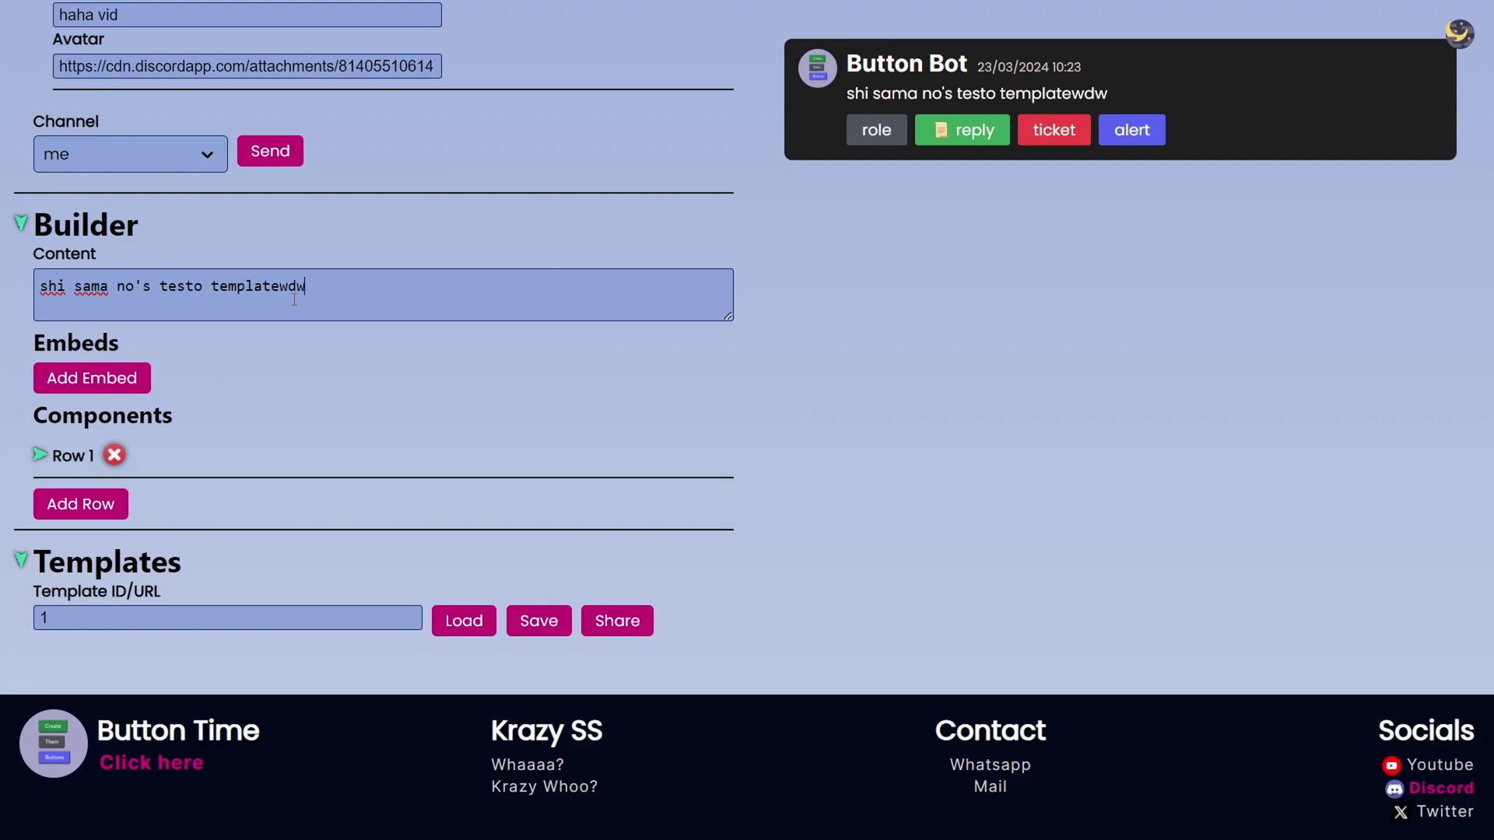
pyautogui.moveTo(730, 323); pyautogui.dragTo(732, 482)
pyautogui.scroll(-2, 590, 362)
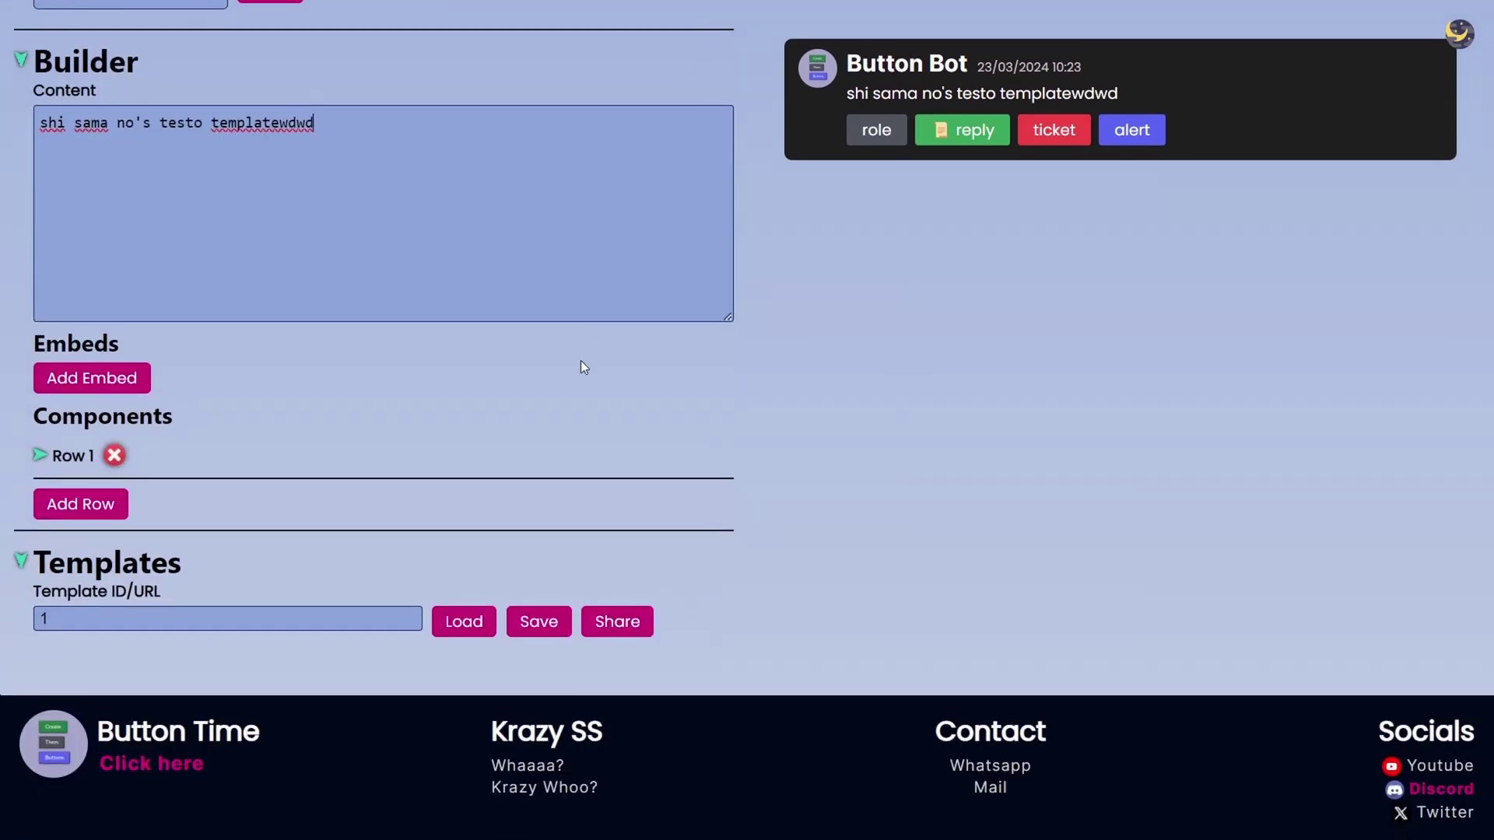
pyautogui.moveTo(68, 343)
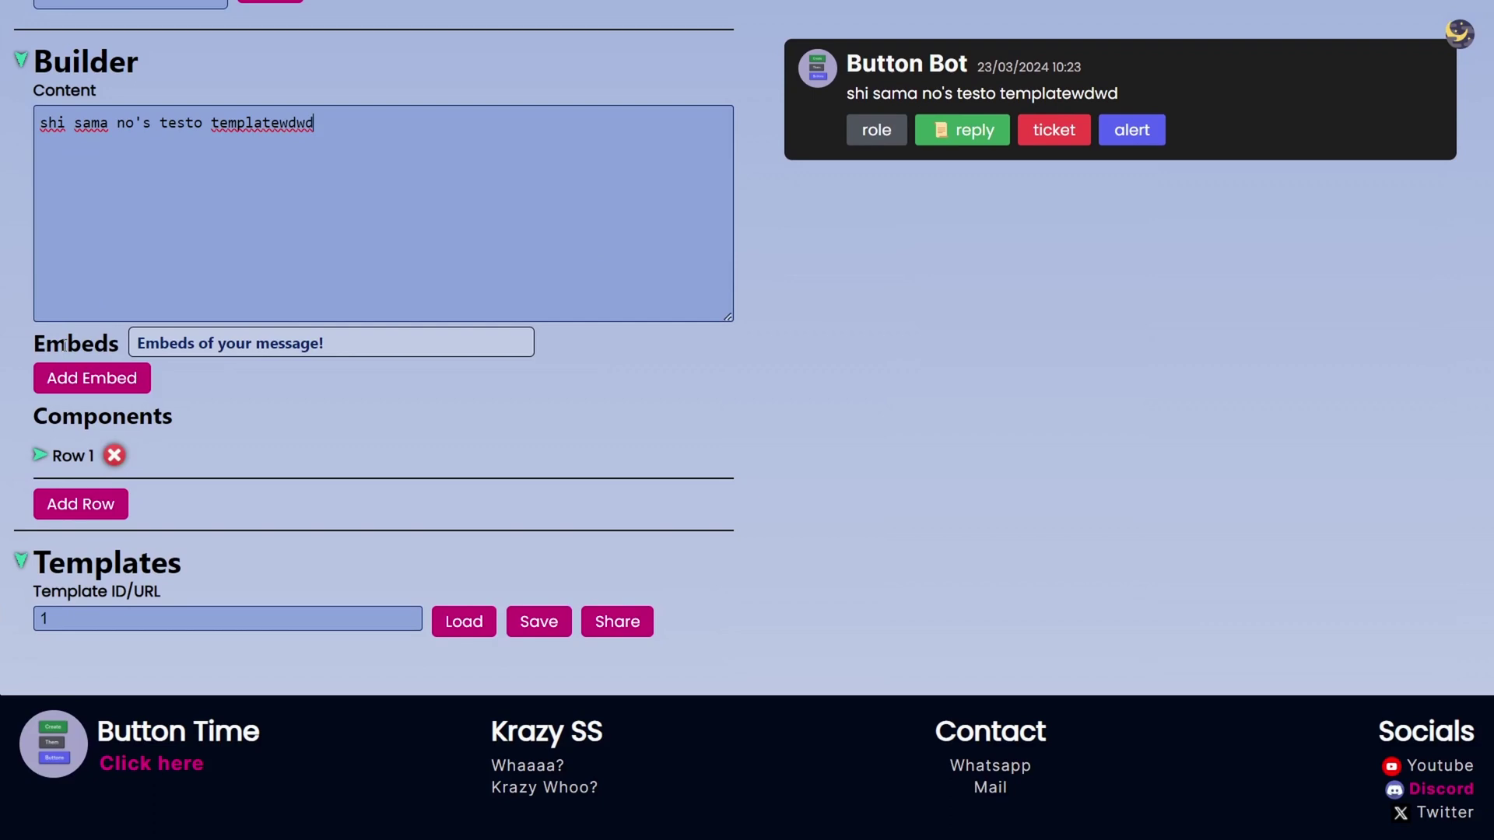
# - Add one embed to the message, deleting an accidentally added second embed
pyautogui.click(67, 380)
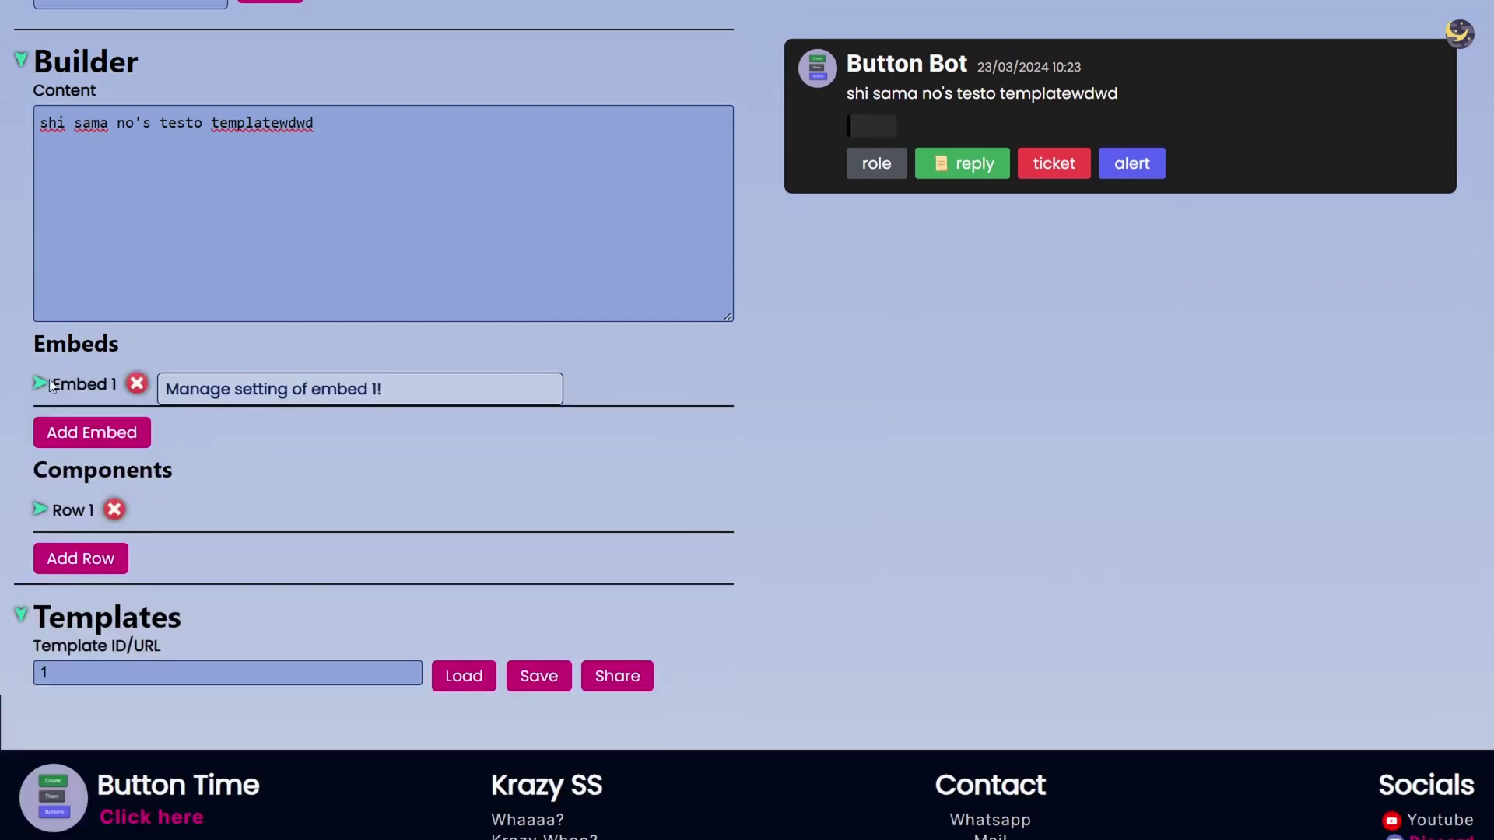
pyautogui.click(74, 436)
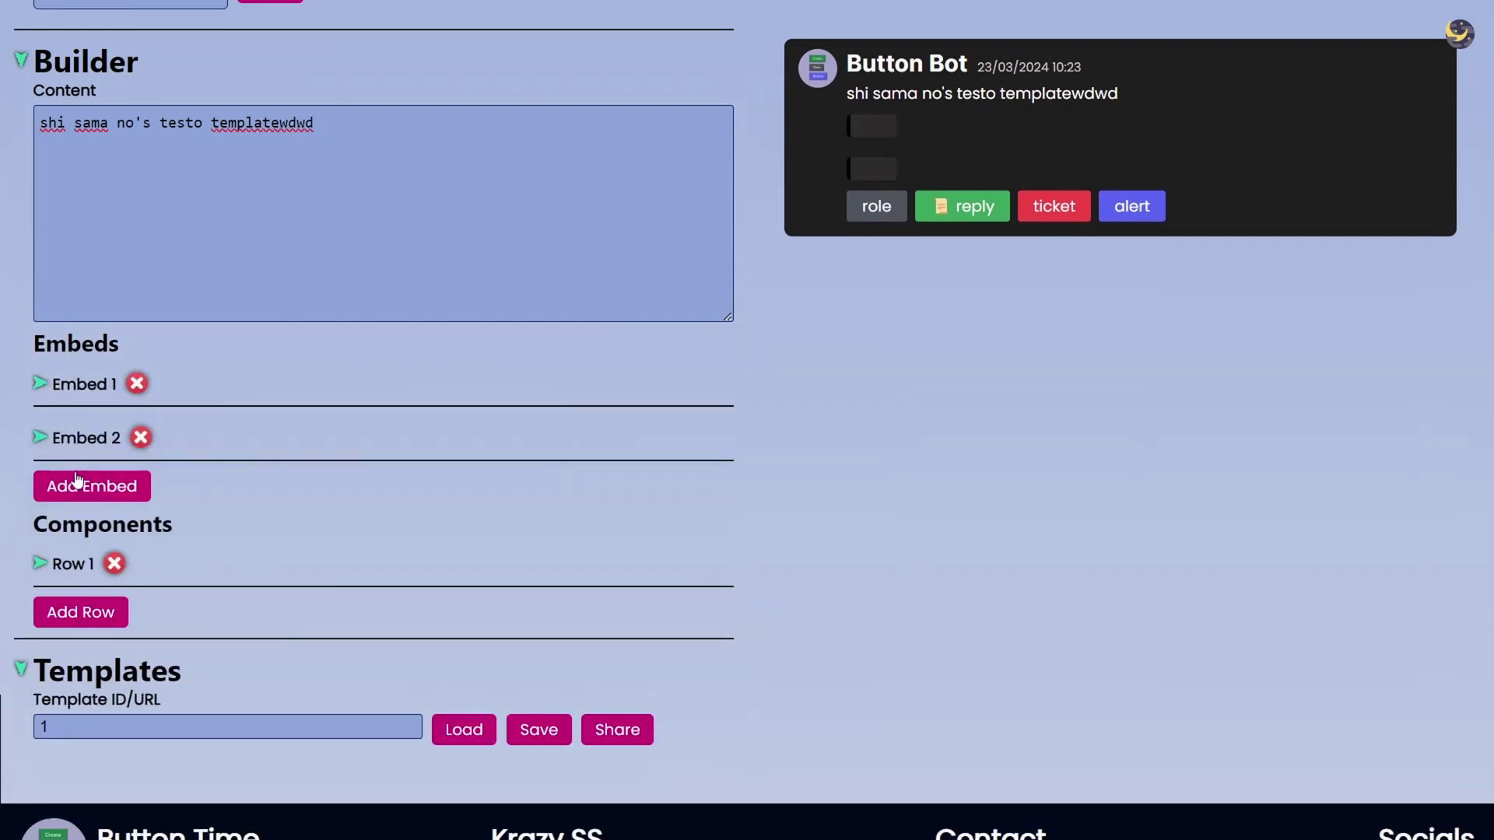
pyautogui.click(140, 437)
pyautogui.click(840, 93)
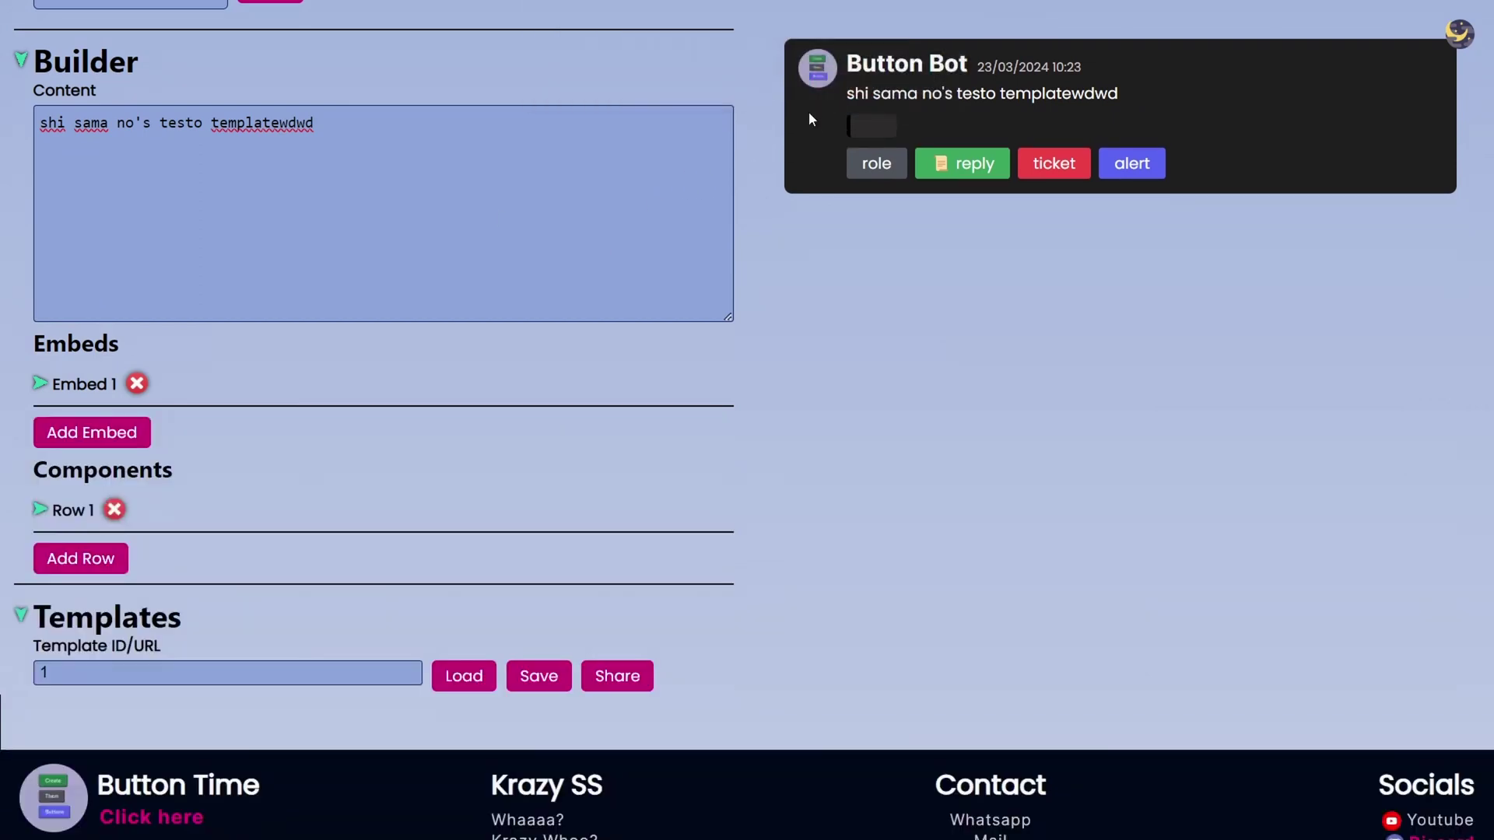
# - Give Embed 1's author a name, a pasted icon image link, and a pasted URL
pyautogui.click(39, 383)
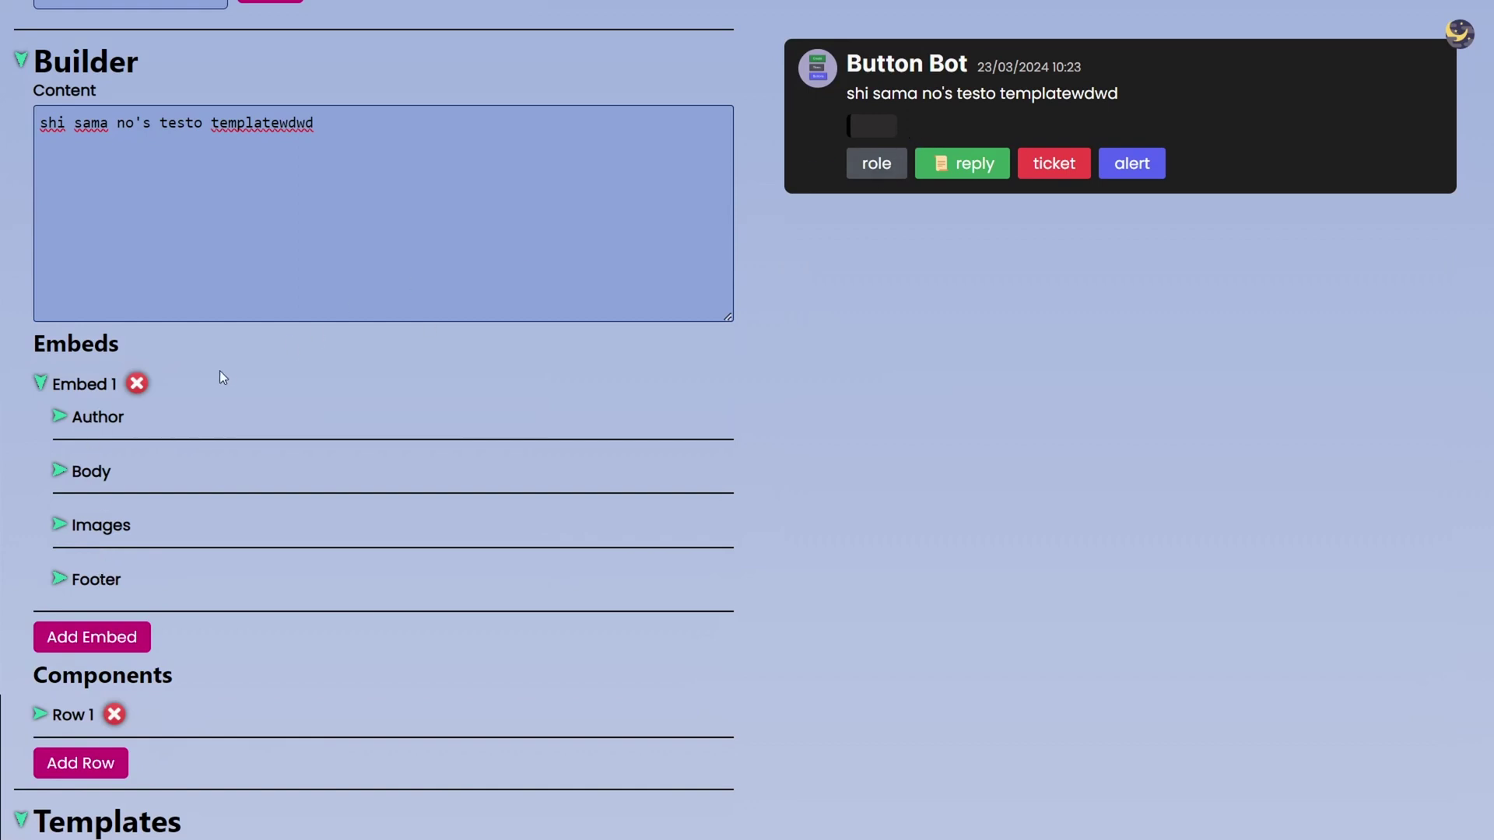
pyautogui.click(59, 415)
pyautogui.click(123, 458)
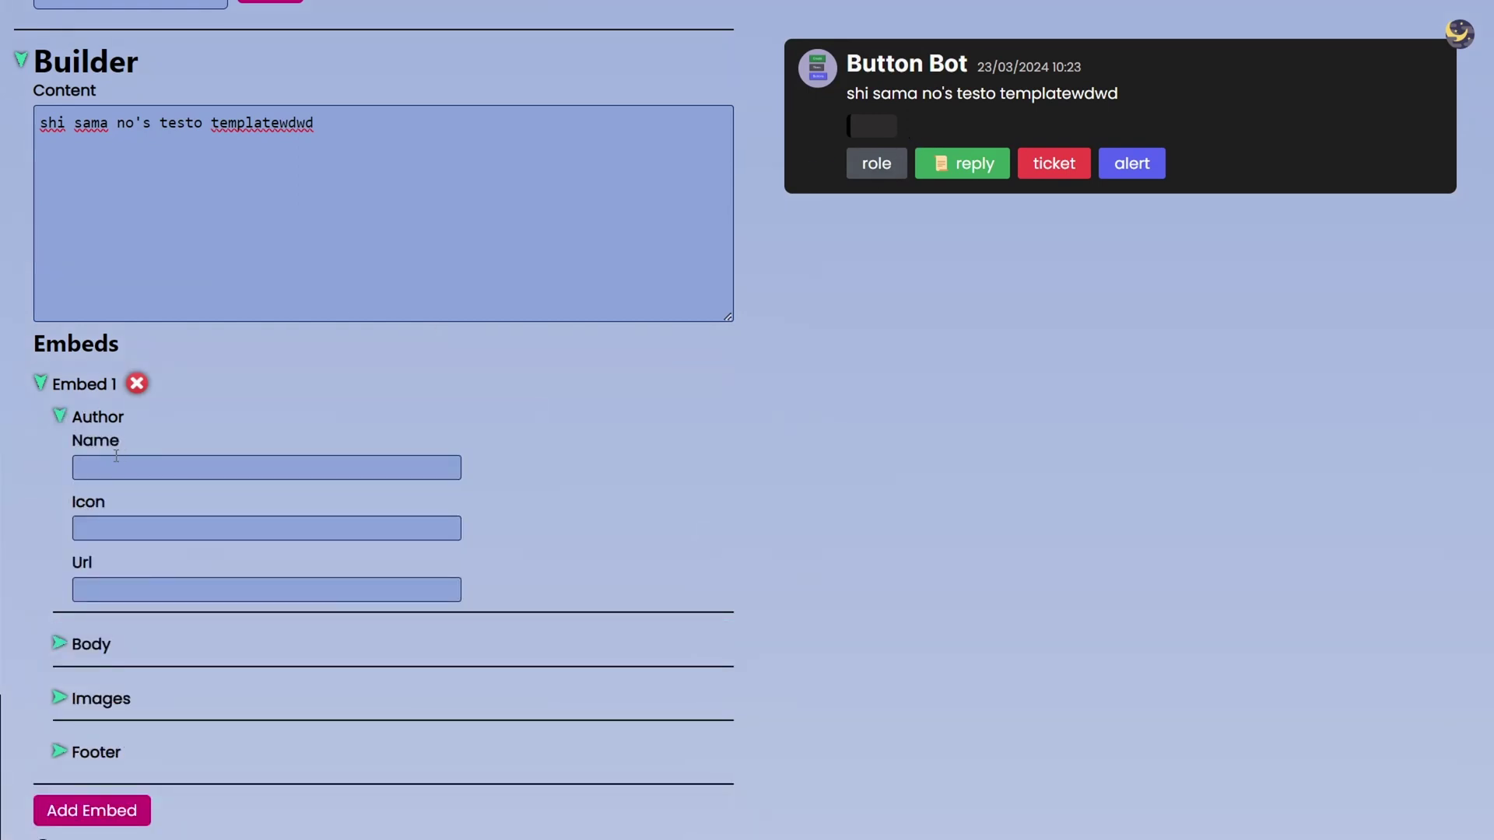
pyautogui.write('Shiusui sSama')
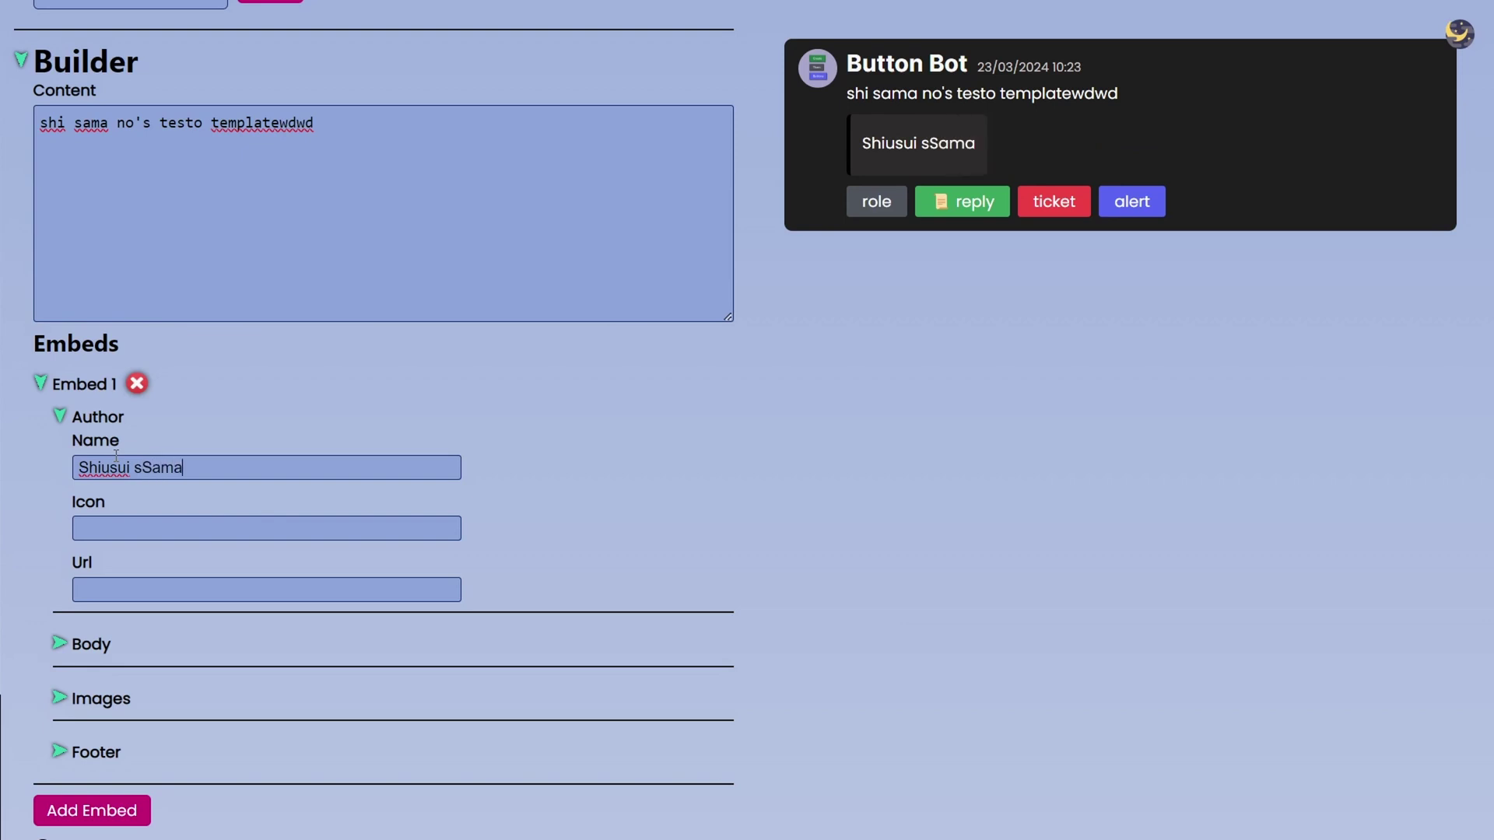
pyautogui.click(175, 523)
pyautogui.press('super+v')
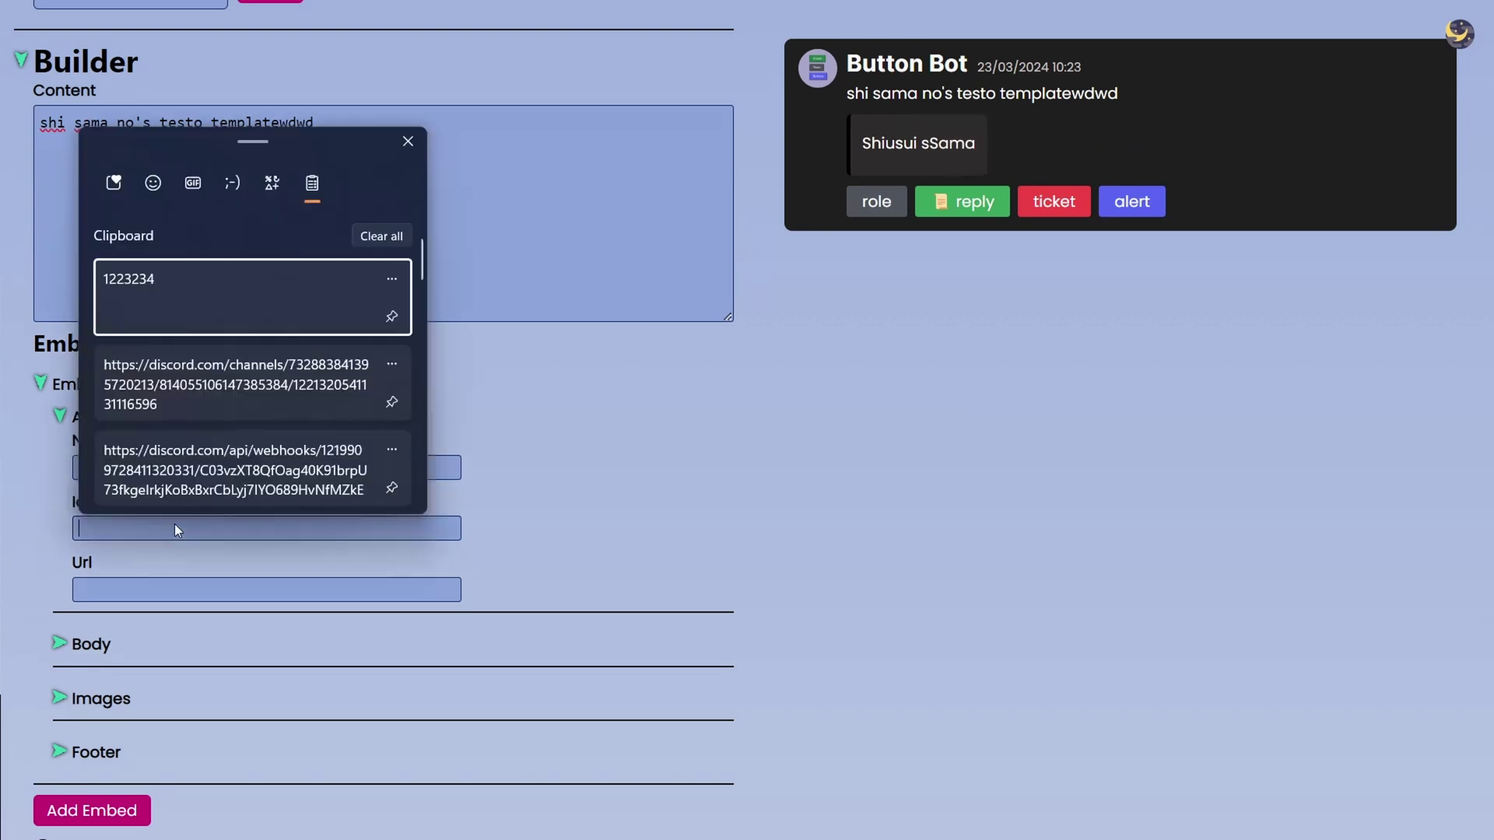
pyautogui.scroll(-3, 190, 366)
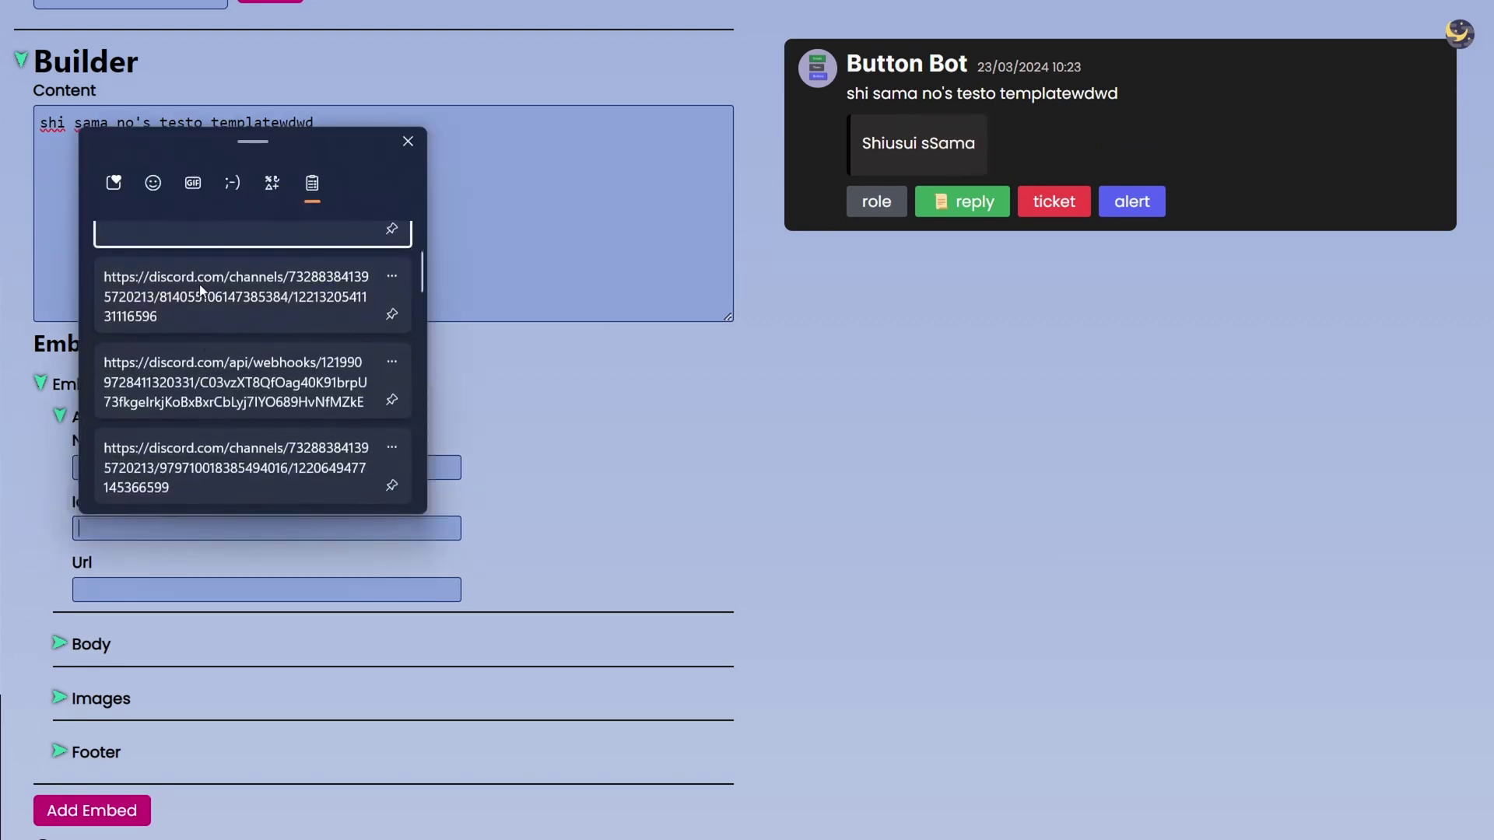
pyautogui.press('Escape')
pyautogui.hotkey('ctrl', '-')
pyautogui.hotkey('ctrl', 'v')
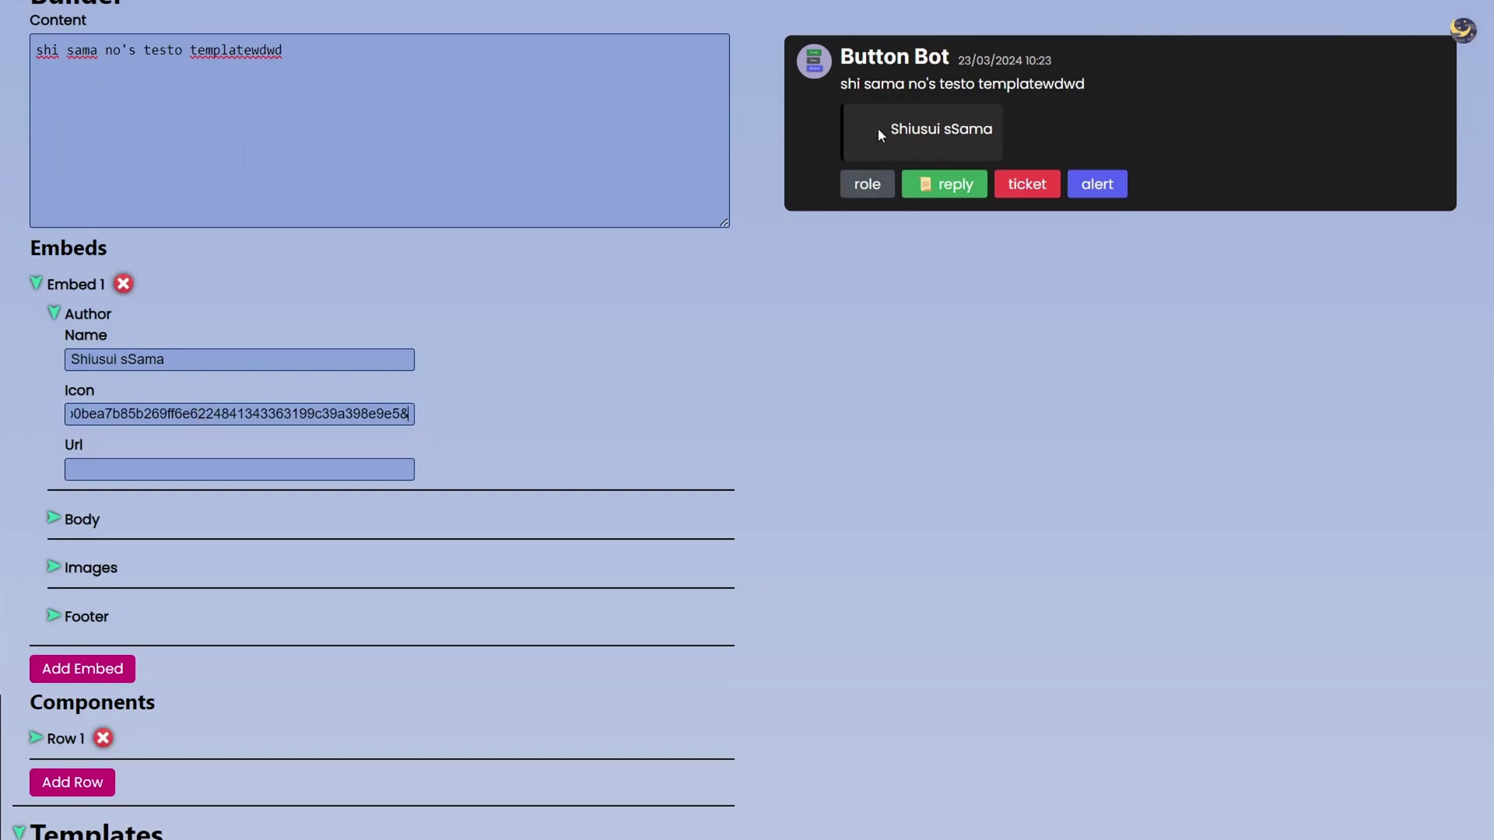
pyautogui.click(294, 469)
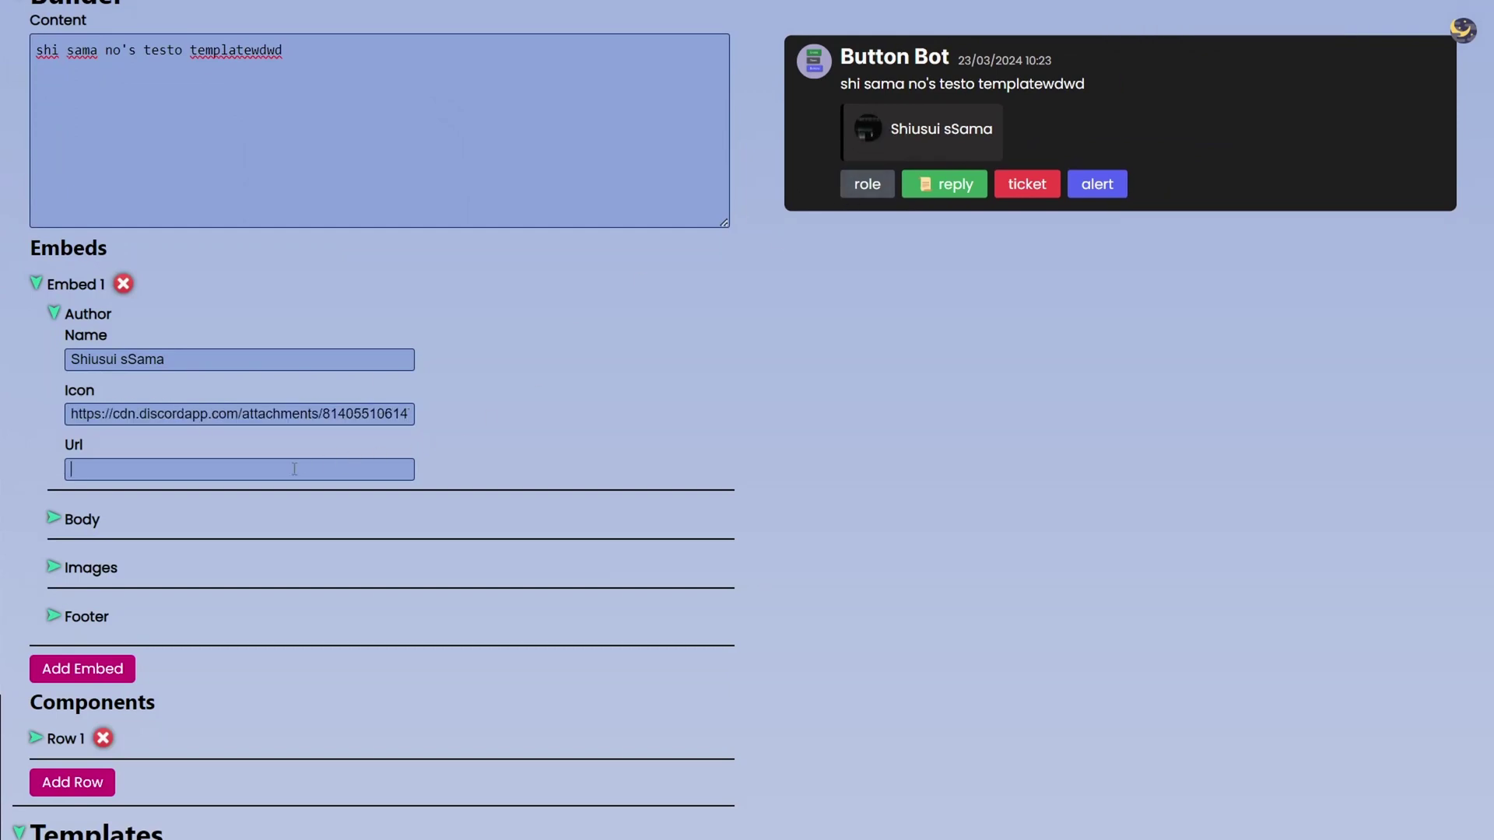
pyautogui.hotkey('ctrl', 'v')
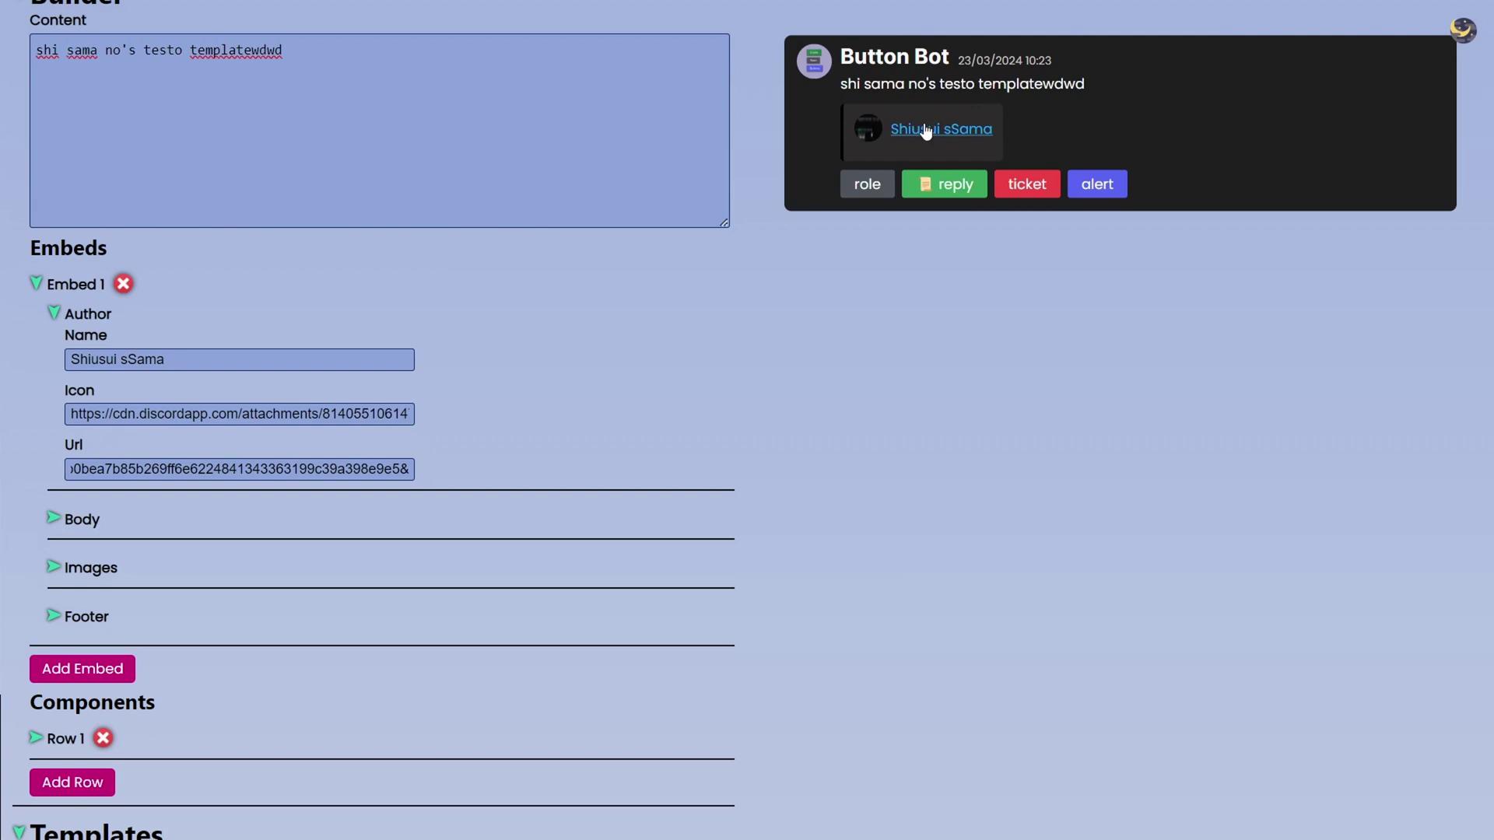
pyautogui.scroll(-3, 373, 436)
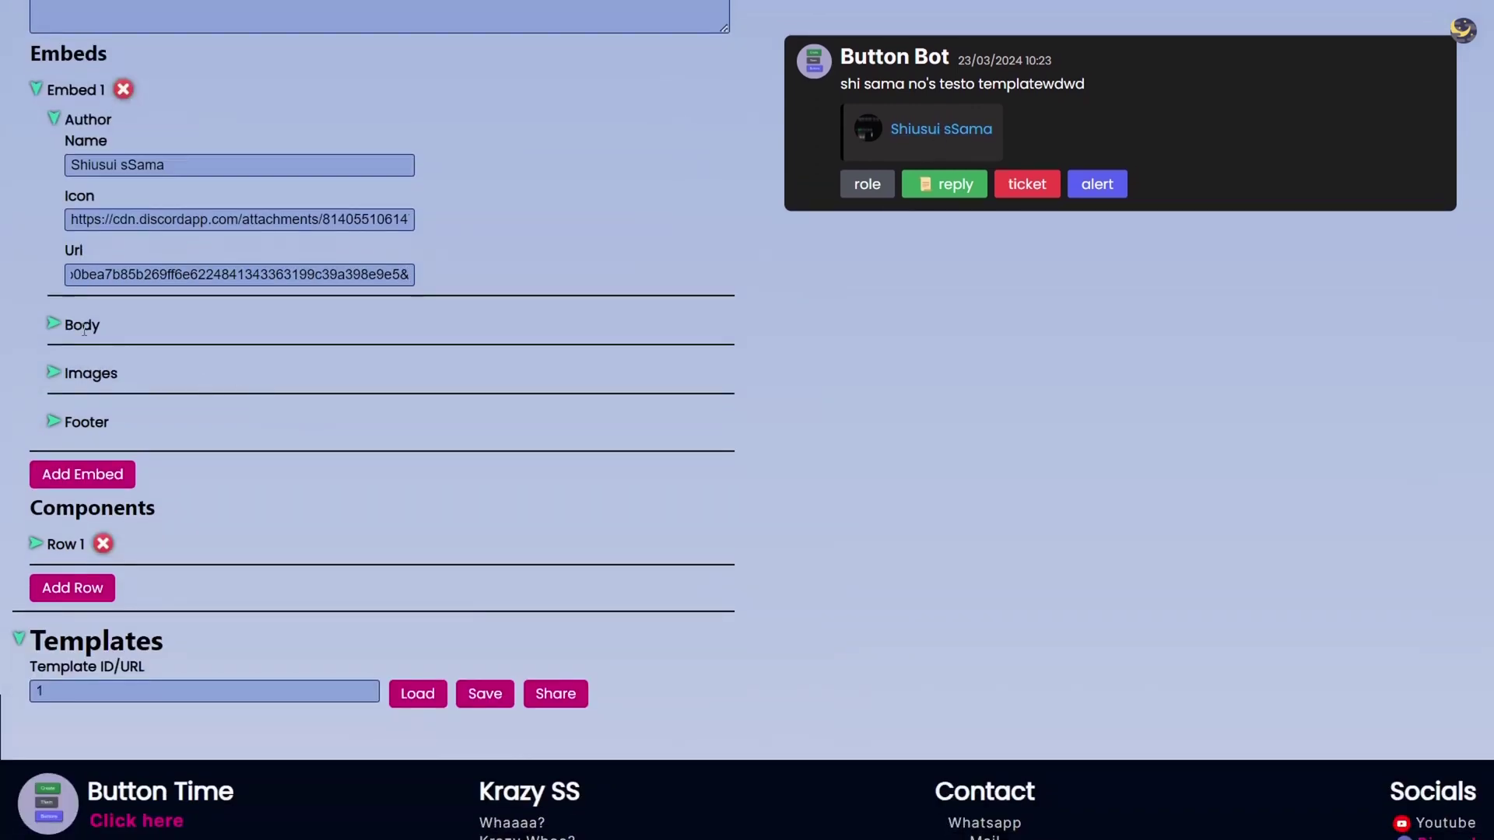
# - Give Embed 1 the title 'Hlhi', a multi-line '## hidw' description, and a pasted title URL
pyautogui.click(50, 320)
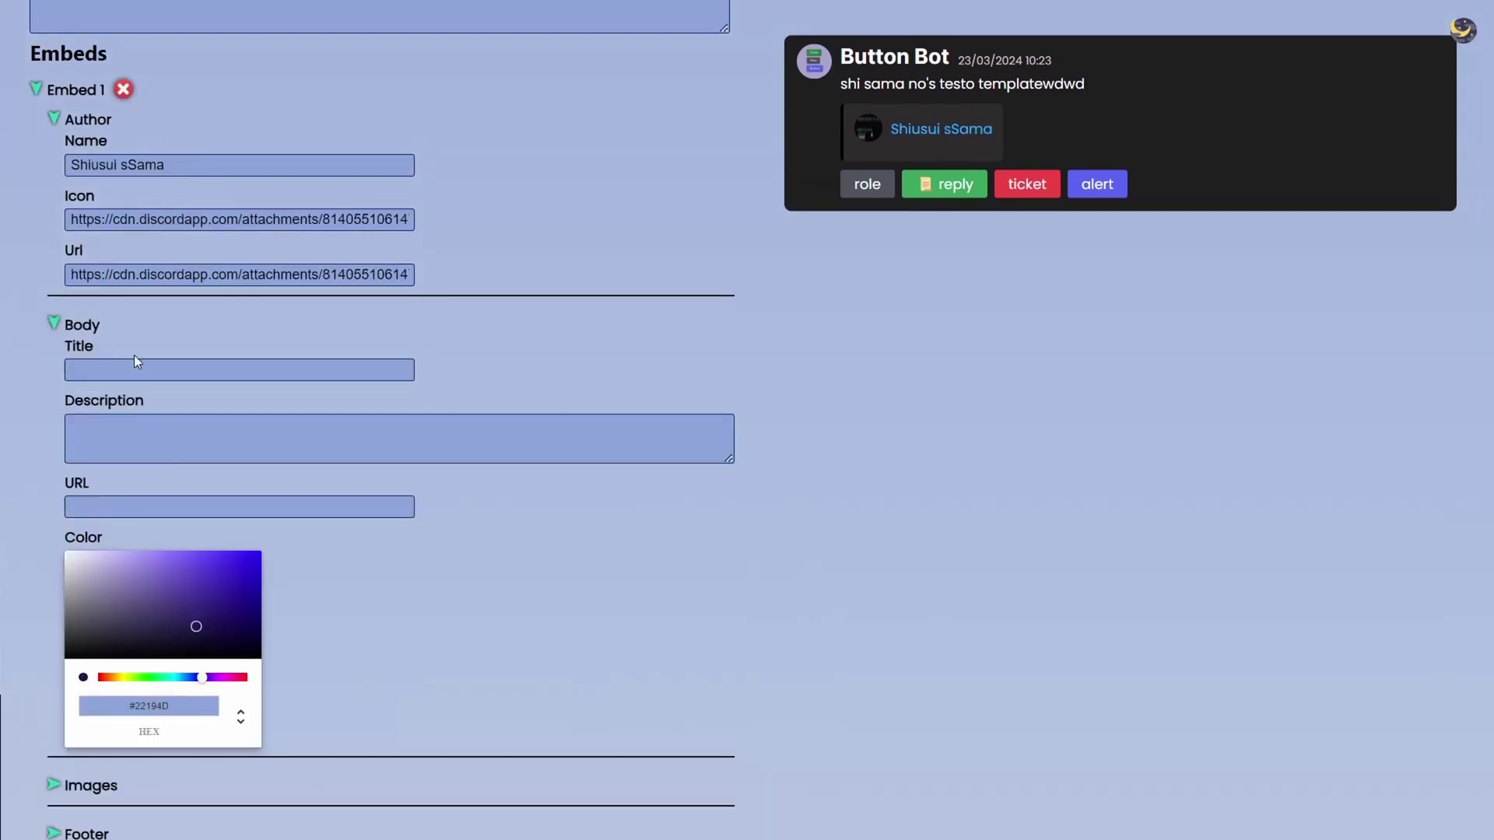
pyautogui.write('HIhi')
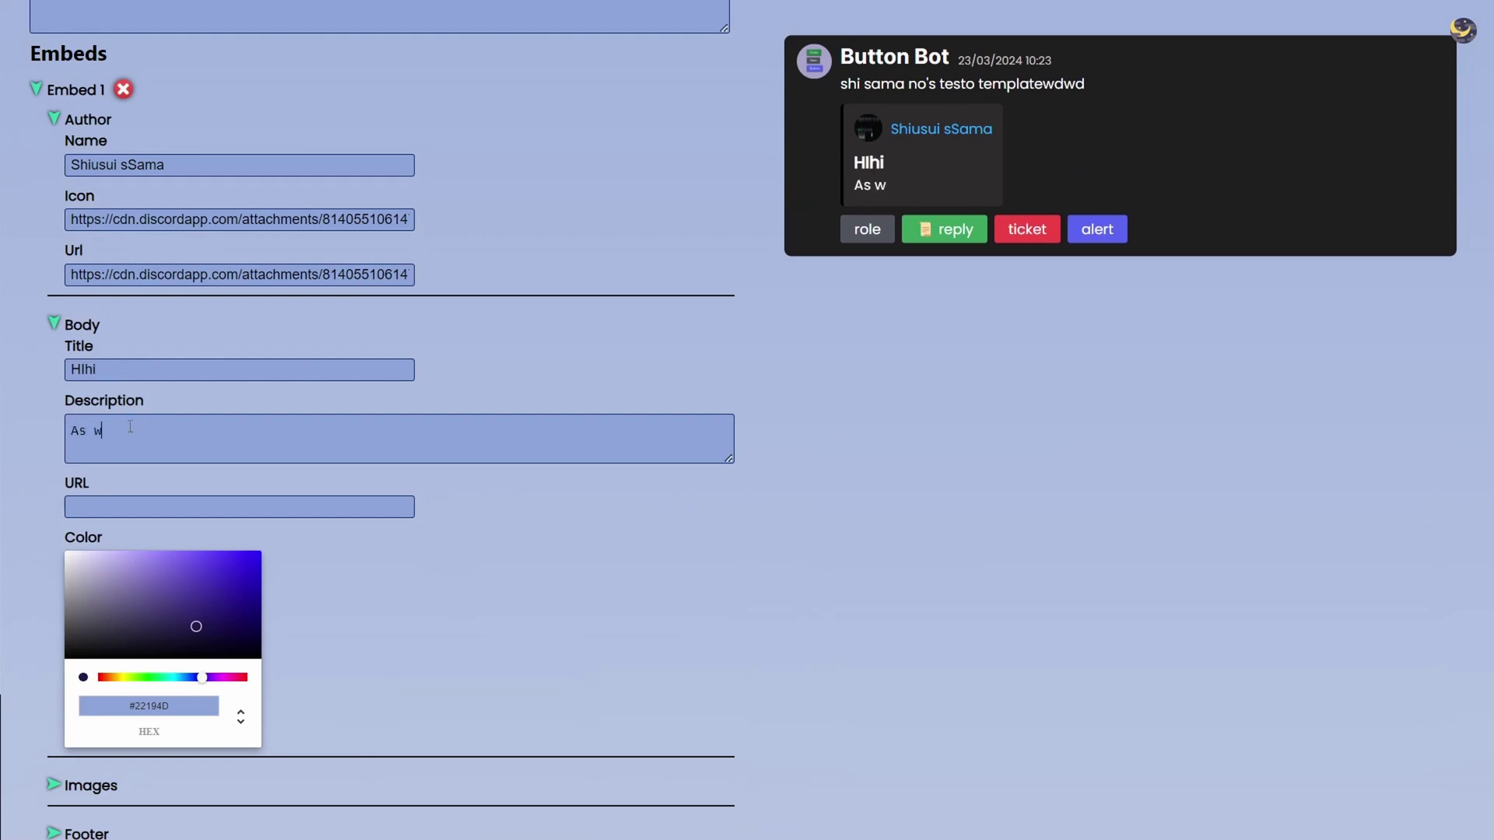
pyautogui.write('el')
pyautogui.press('Return')
pyautogui.write('## hidw')
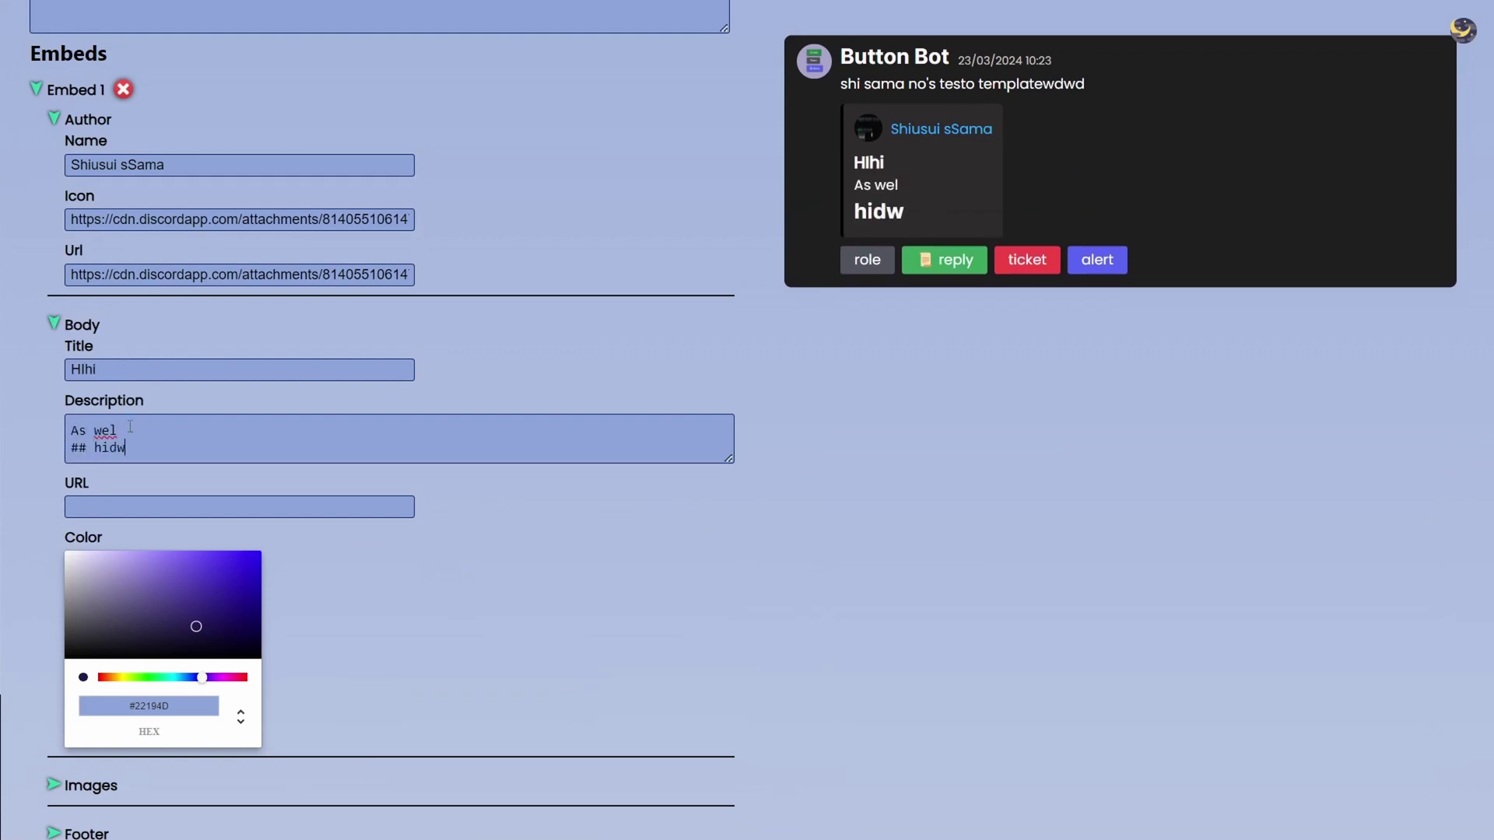
pyautogui.press('Return')
pyautogui.write('``')
pyautogui.click(130, 506)
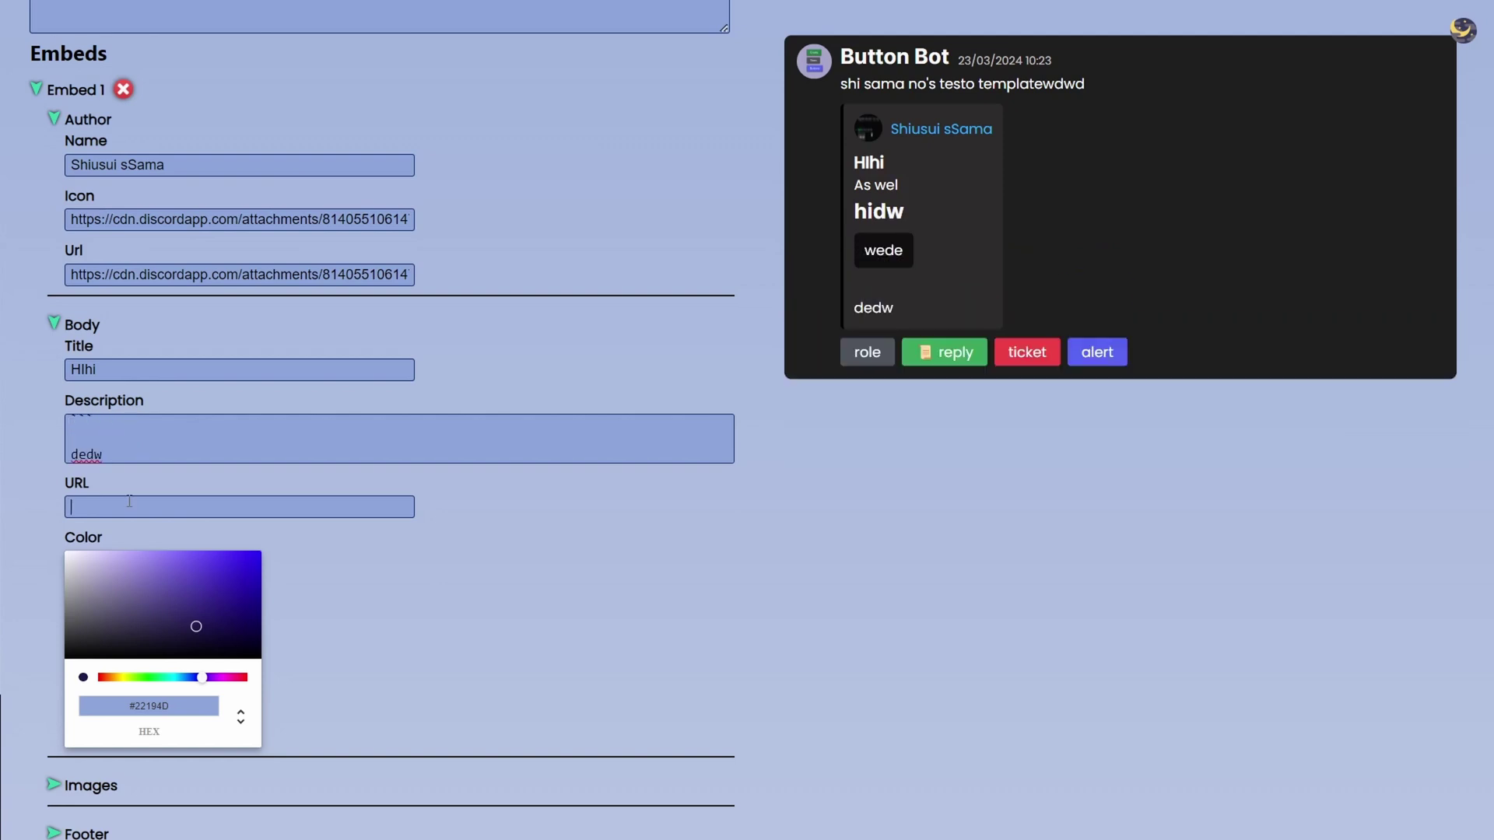
pyautogui.hotkey('ctrl', 'v')
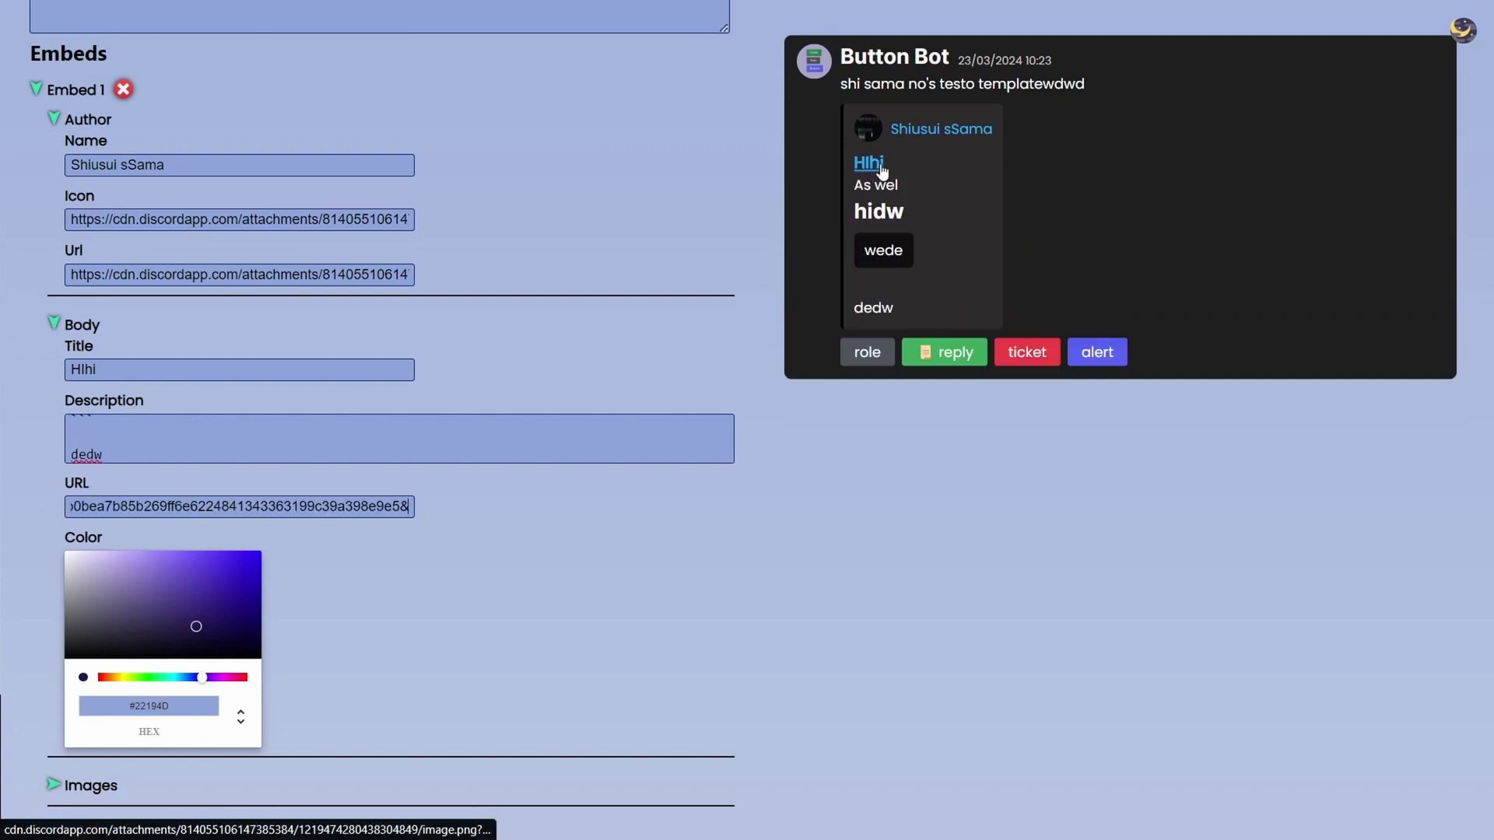
# - Set the embed colour to magenta #BF1B8D in the colour picker
pyautogui.scroll(-2, 678, 324)
pyautogui.moveTo(217, 413)
pyautogui.mouseDown()
pyautogui.moveTo(247, 394)
pyautogui.moveTo(197, 410)
pyautogui.mouseUp()
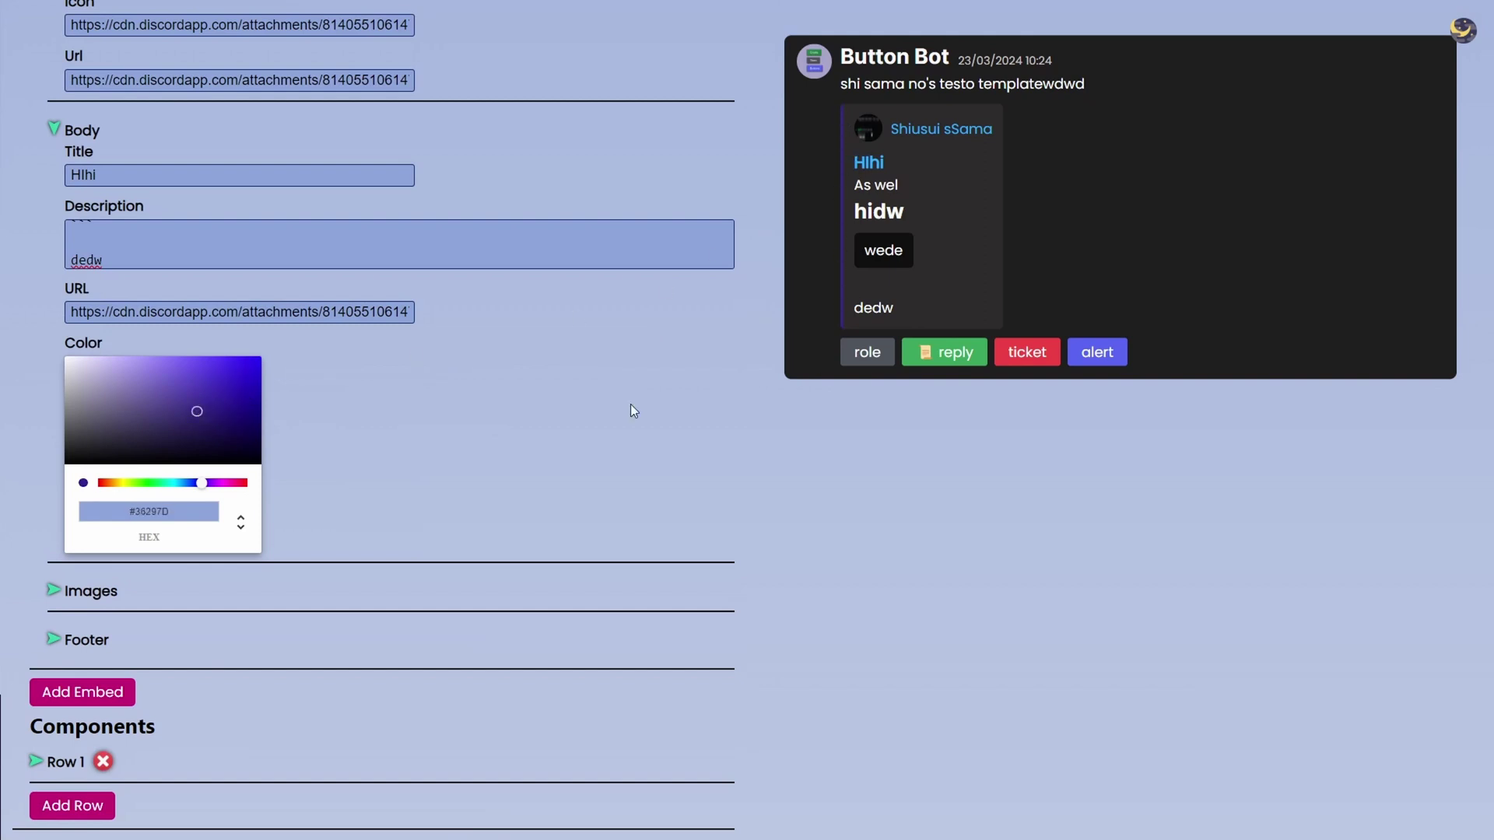
pyautogui.moveTo(207, 478); pyautogui.dragTo(231, 482)
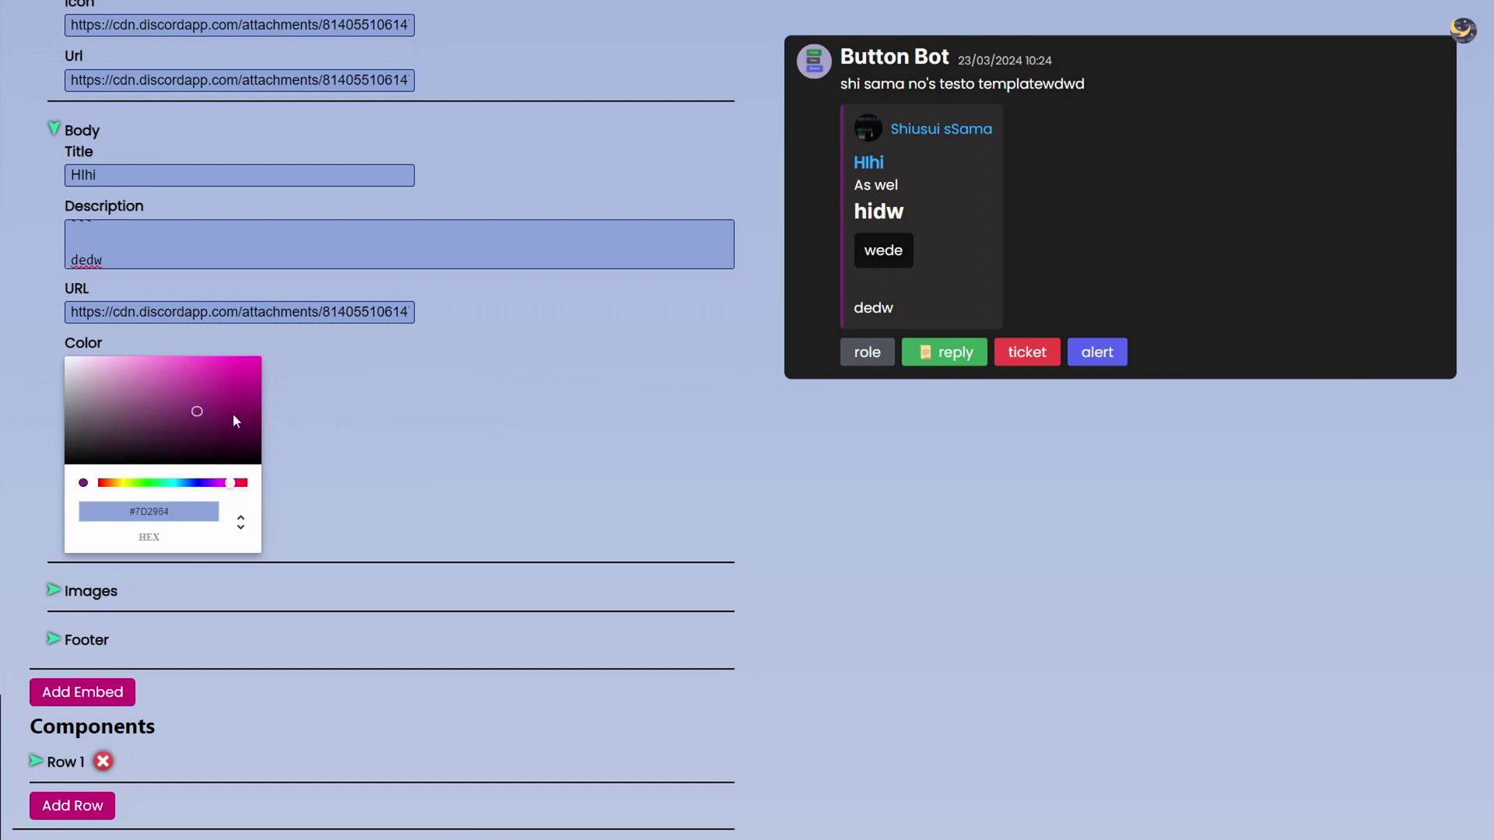
pyautogui.moveTo(232, 413); pyautogui.dragTo(237, 385)
pyautogui.scroll(-2, 335, 412)
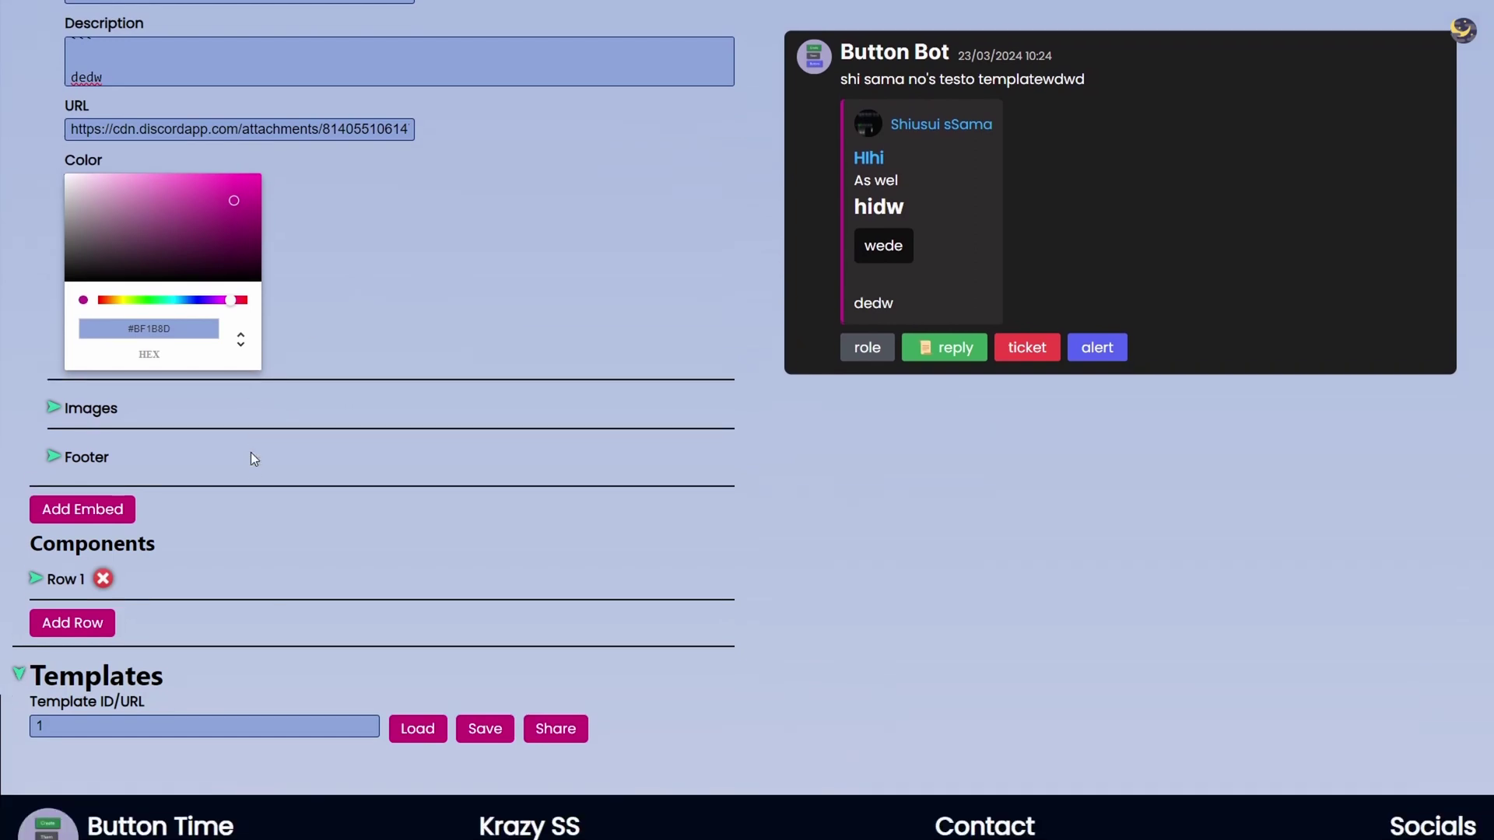
# - Expand the embed footer and set its text to 'Husw'
pyautogui.click(55, 442)
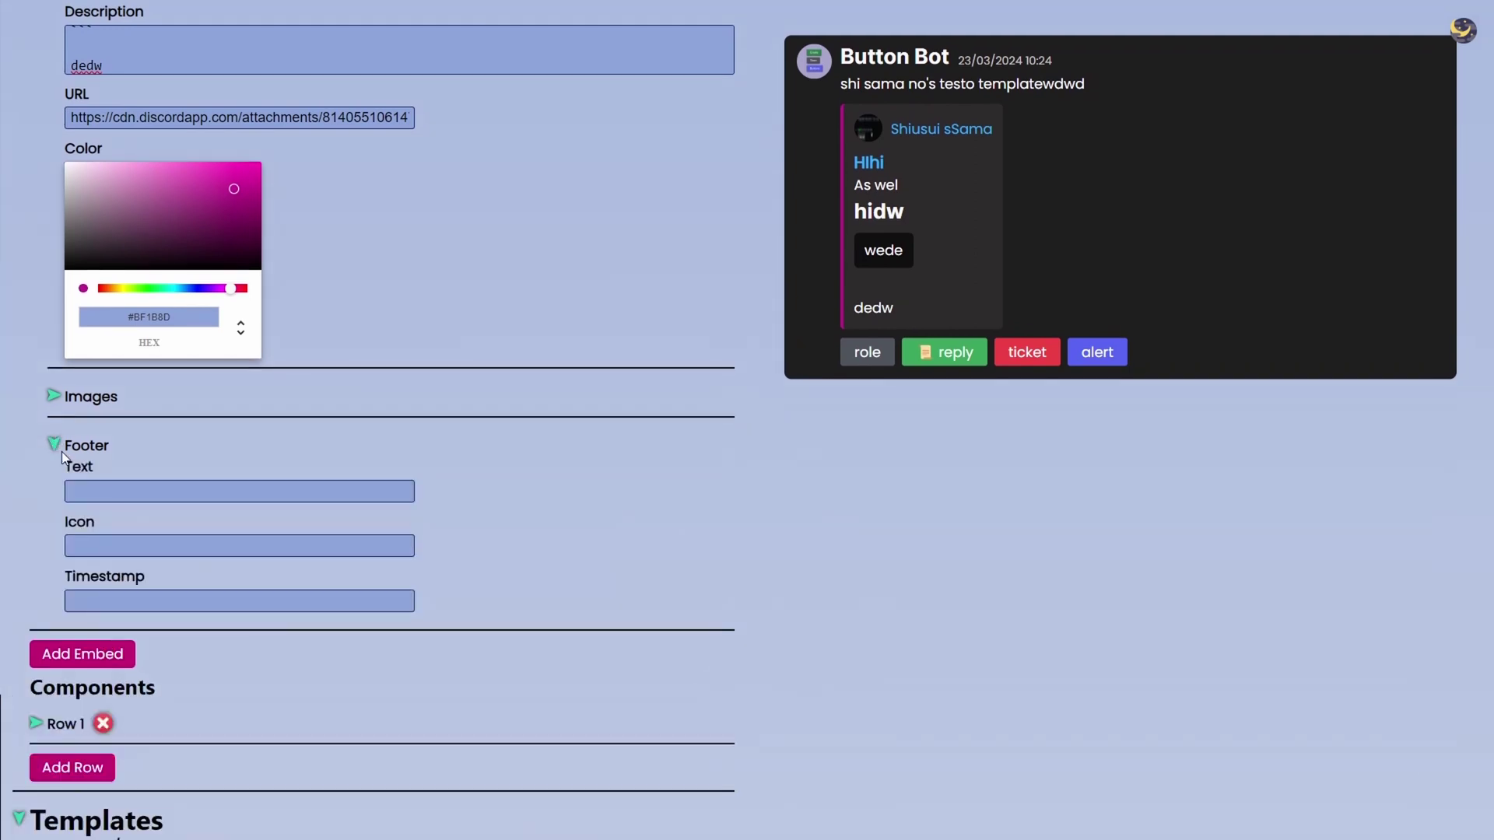
pyautogui.scroll(-1, 150, 395)
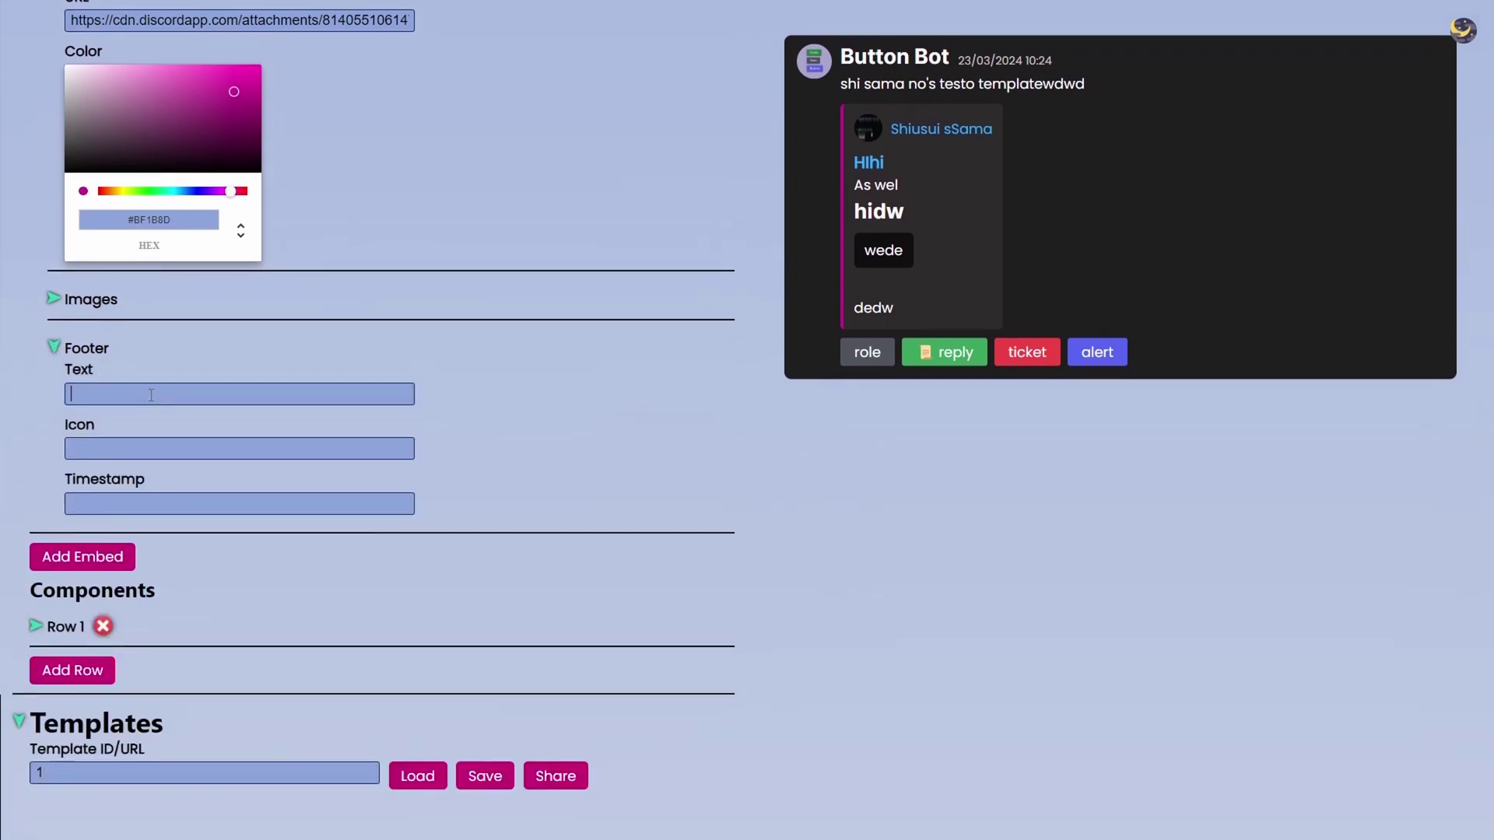
pyautogui.click(149, 395)
pyautogui.write('Husw')
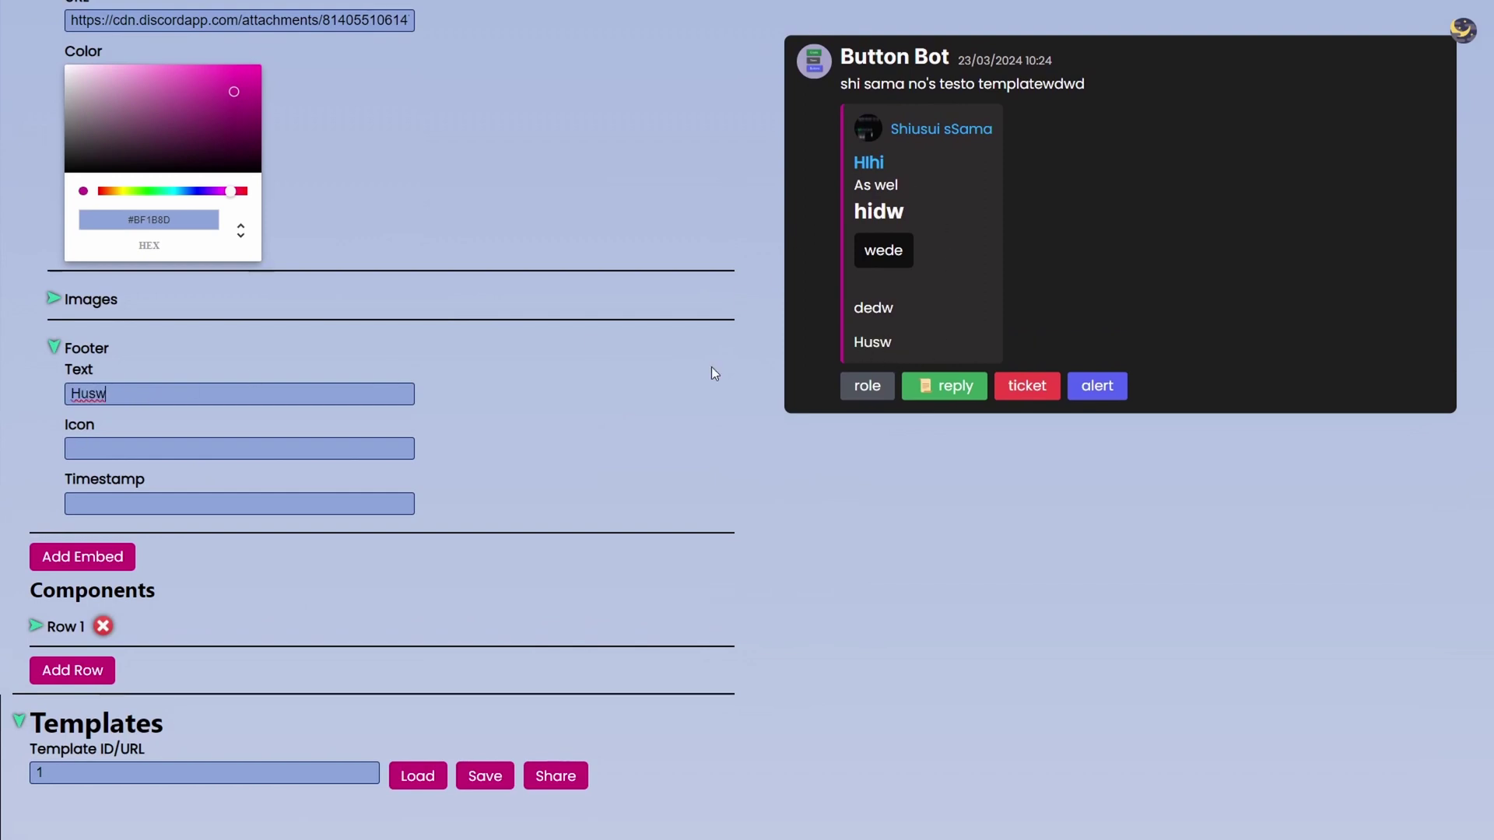
# - Copy the Author Icon URL into the Footer Icon field
pyautogui.click(93, 450)
pyautogui.scroll(3, 137, 403)
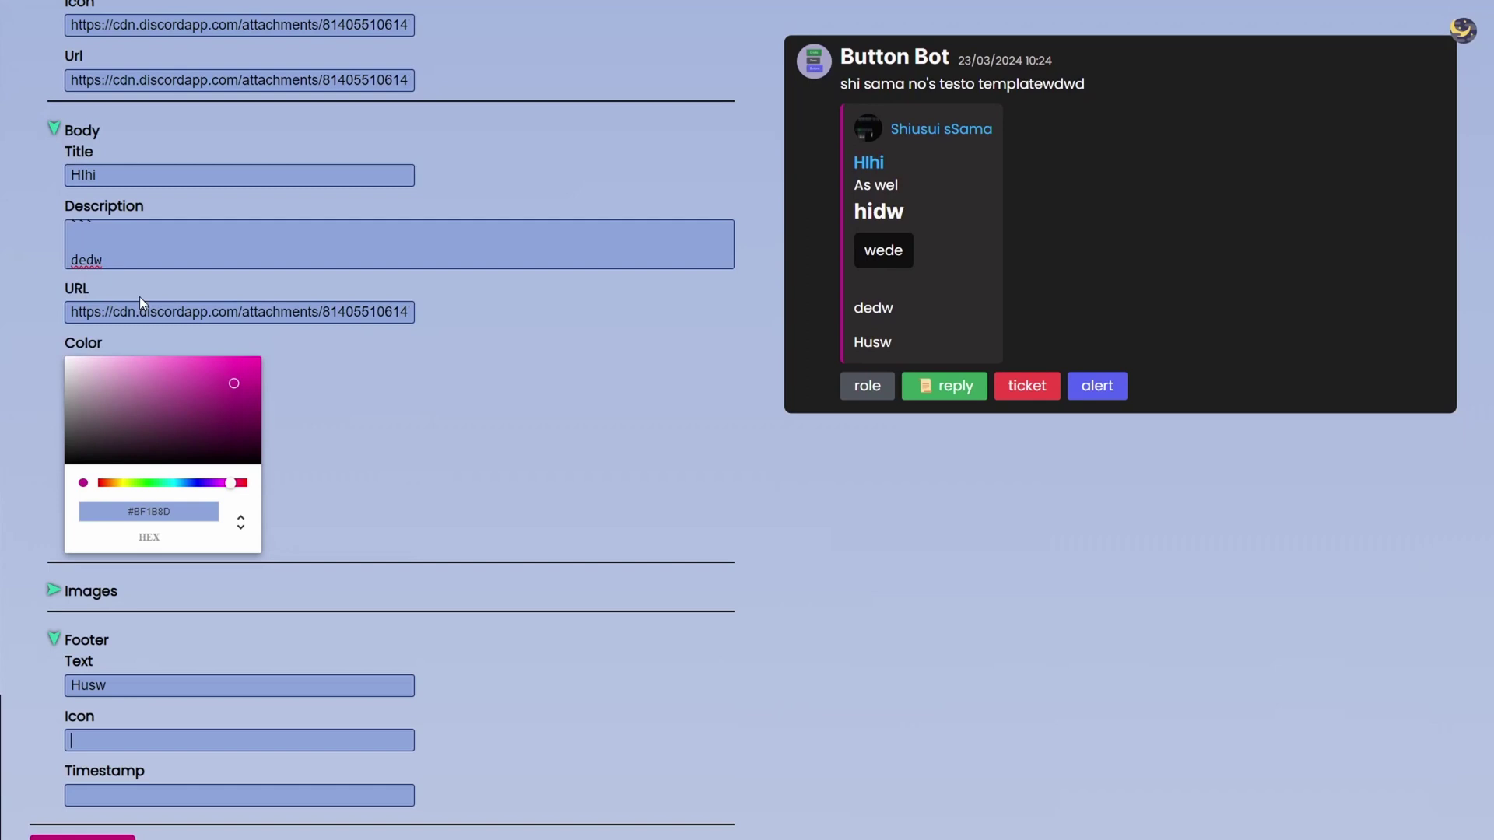
pyautogui.scroll(1, 118, 200)
pyautogui.tripleClick(111, 124)
pyautogui.hotkey('ctrl', 'c')
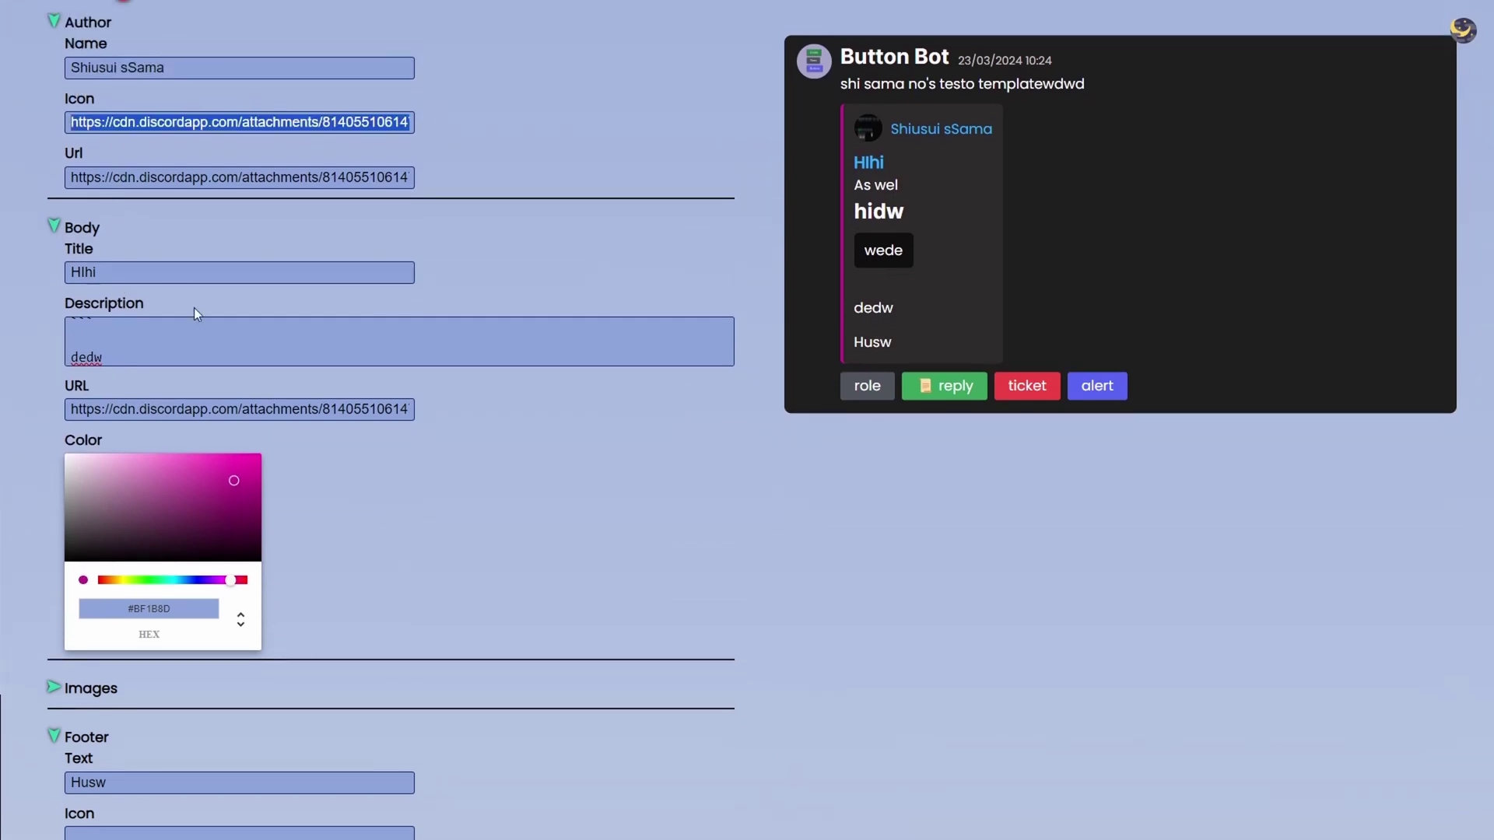
pyautogui.scroll(-4, 194, 306)
pyautogui.click(74, 445)
pyautogui.hotkey('ctrl', 'v')
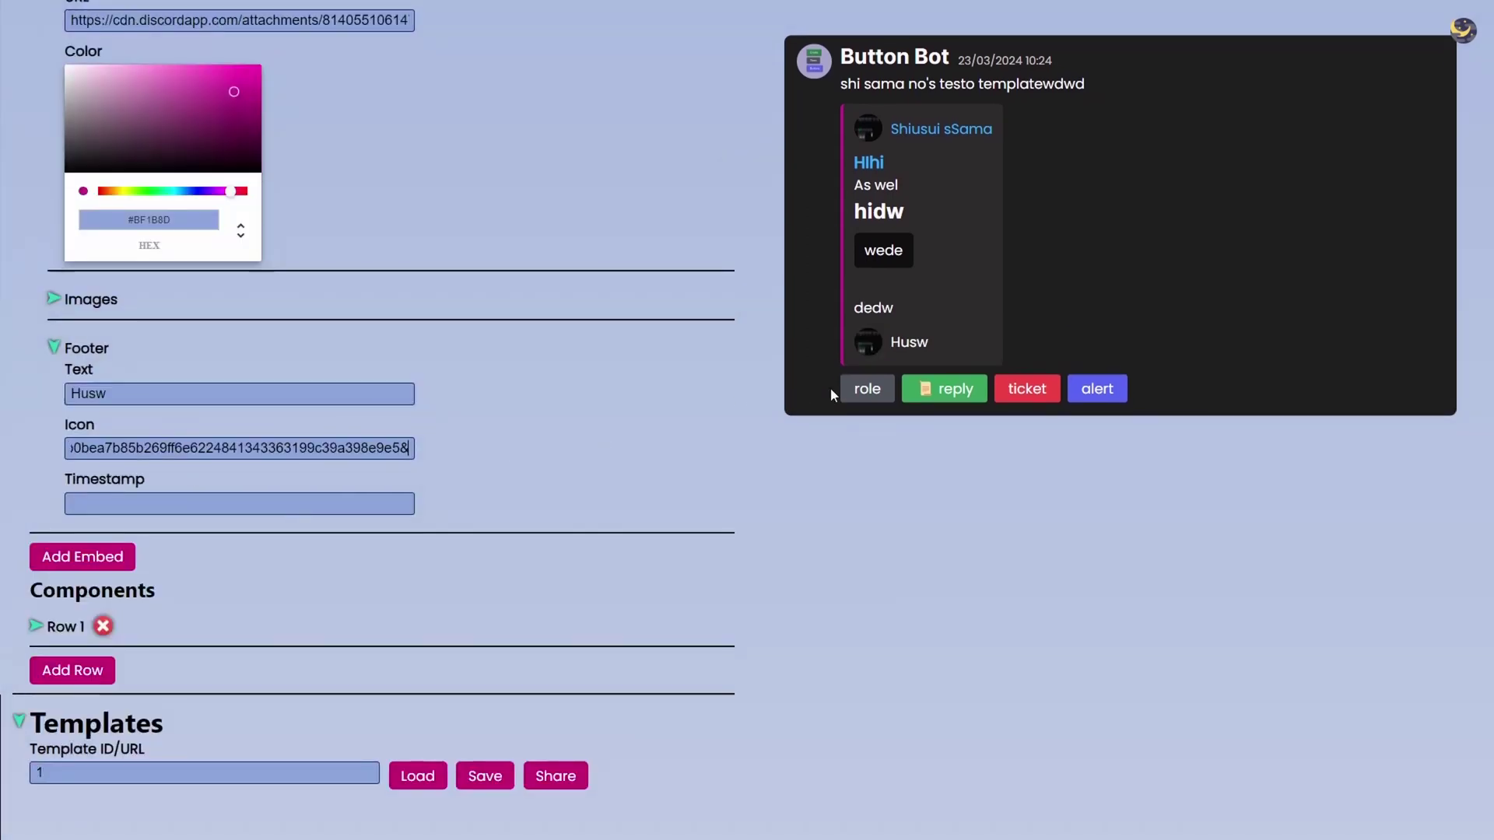
# - Set the footer timestamp to 12 jan 2024
pyautogui.click(127, 497)
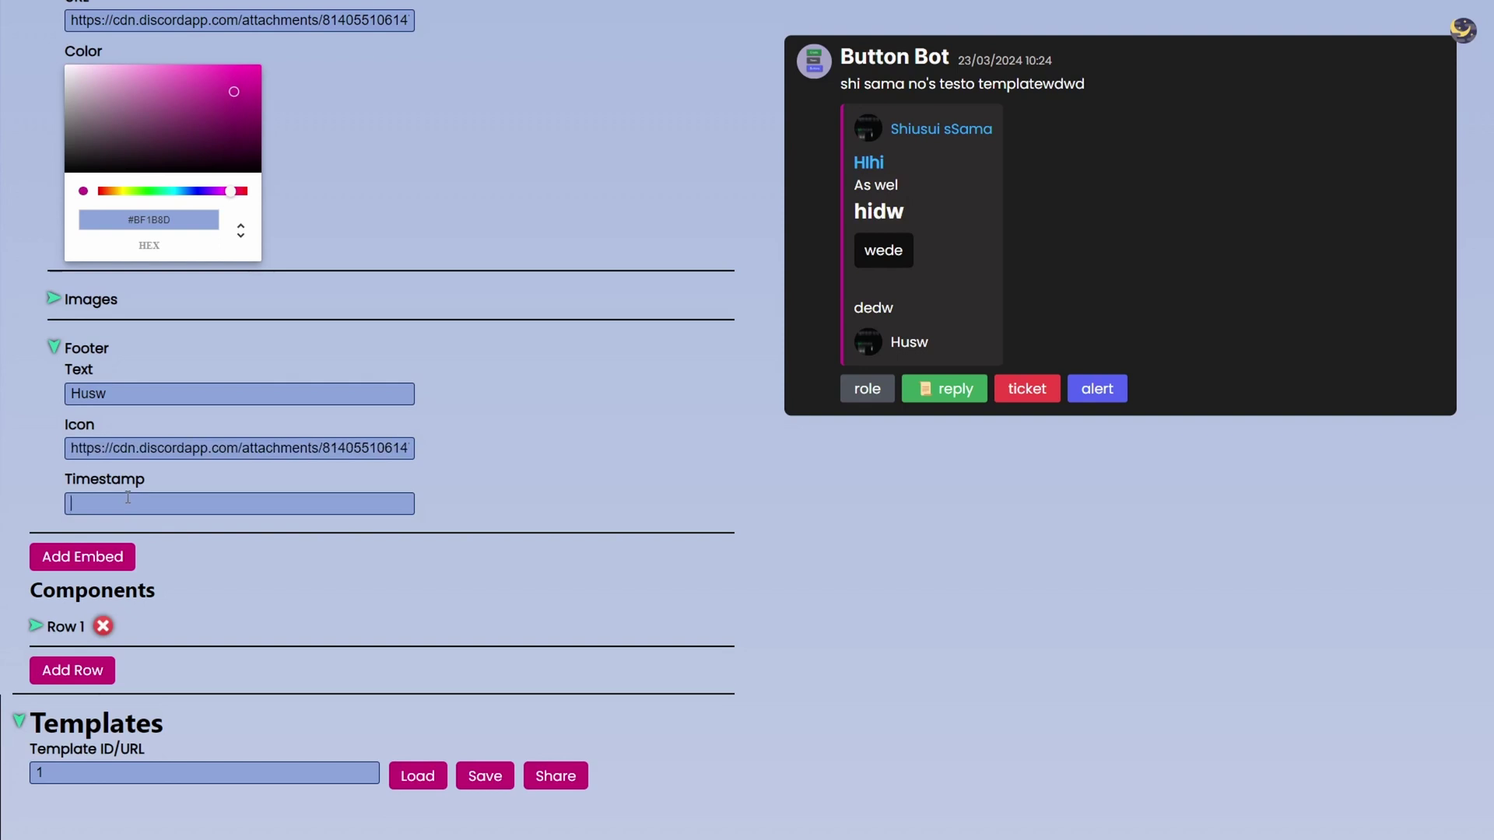
pyautogui.write('12')
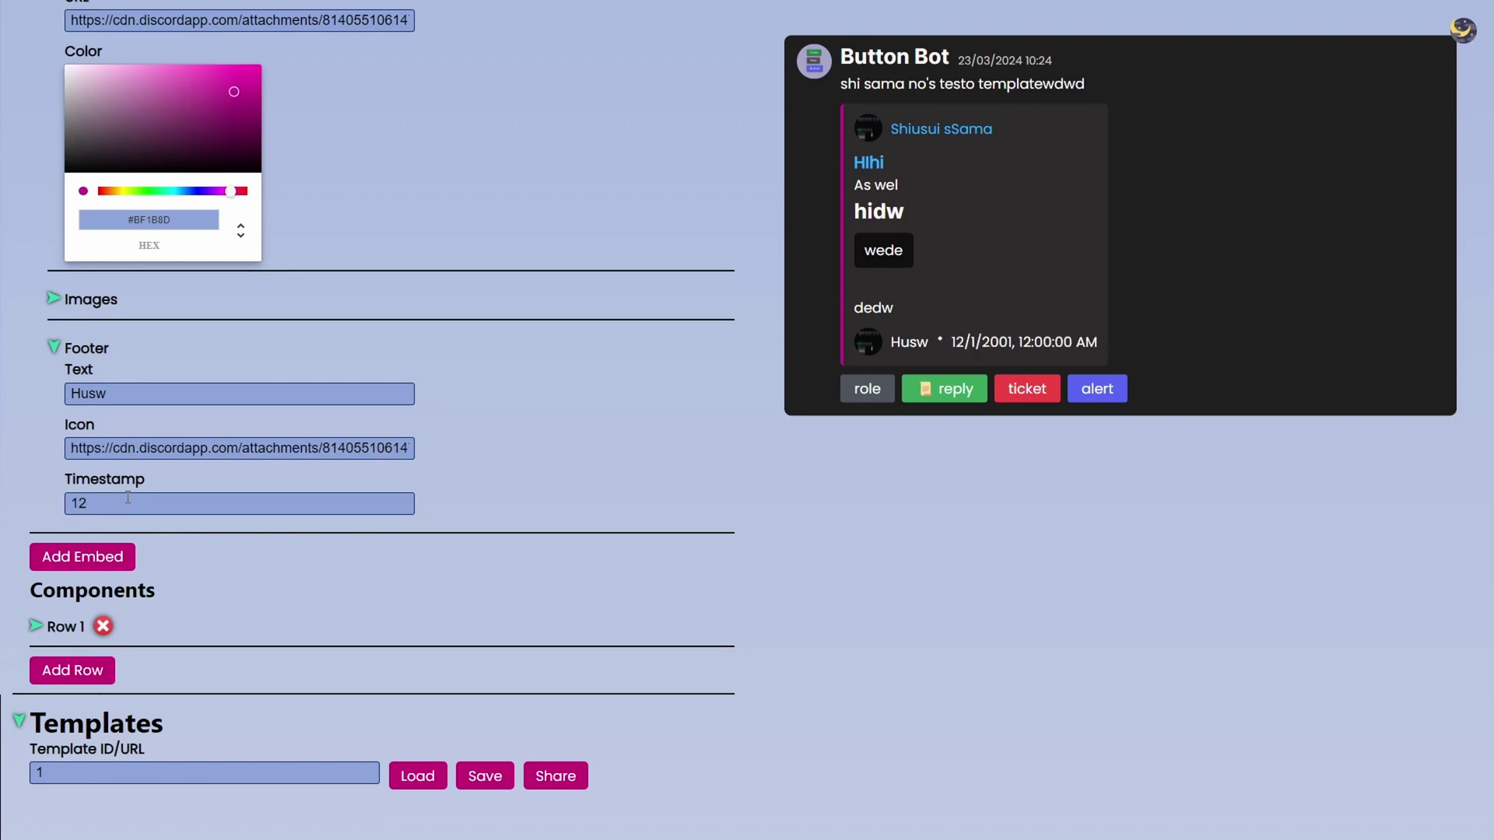
pyautogui.write(' jan 2024')
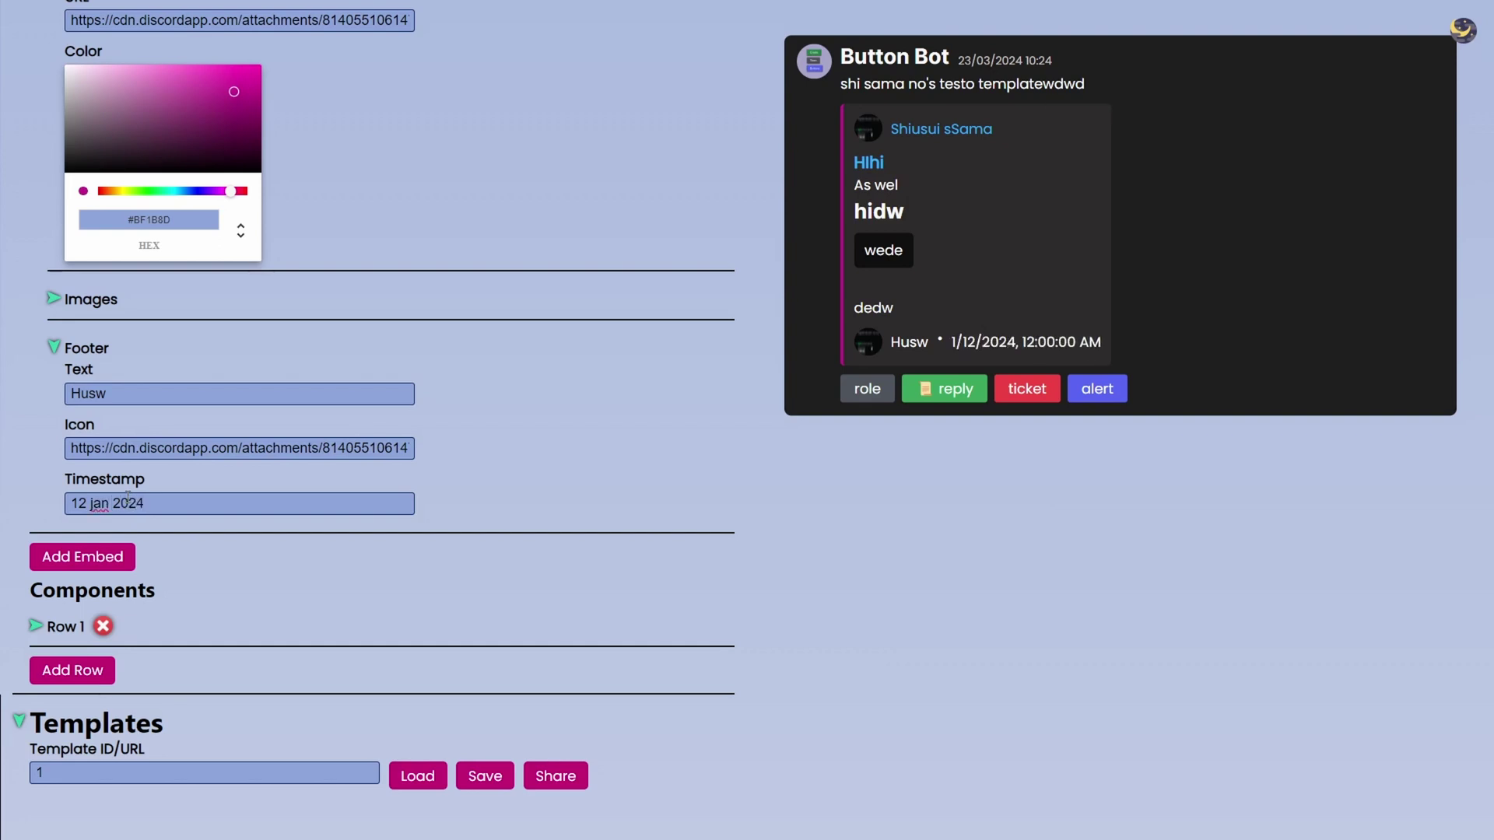
pyautogui.hotkey('ctrl', 'a')
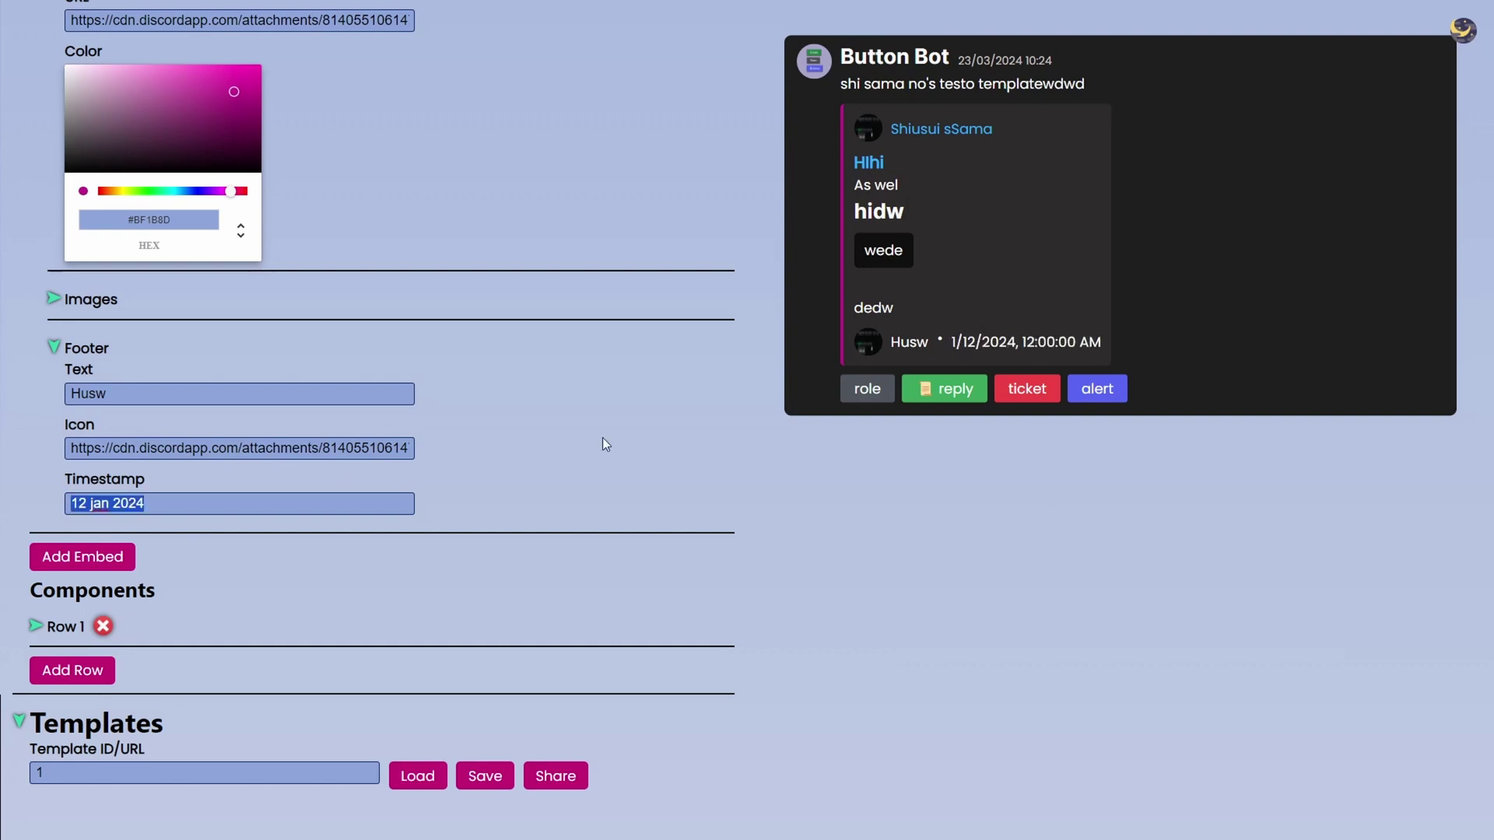
pyautogui.click(315, 508)
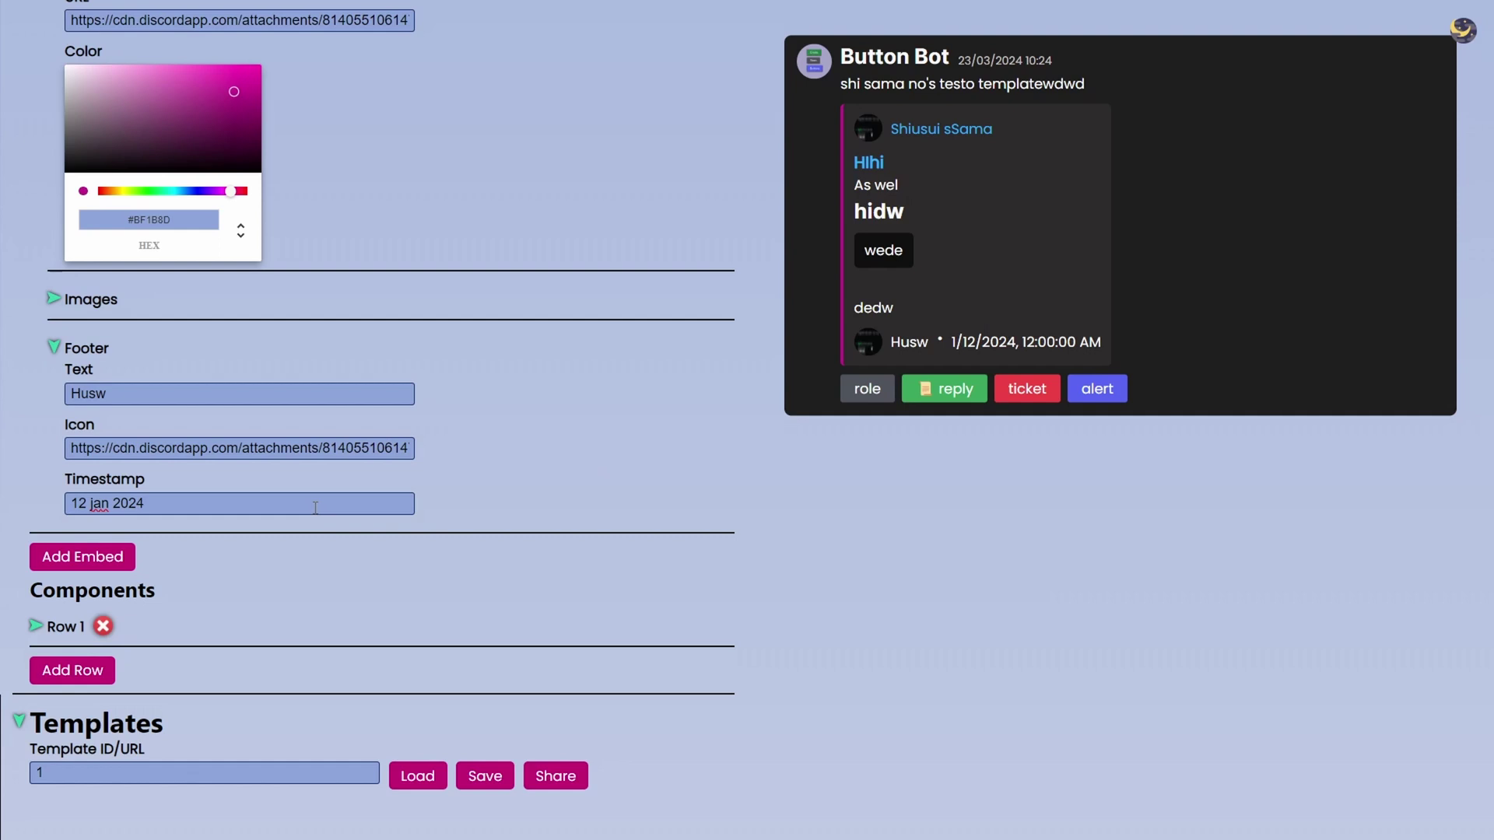
pyautogui.hotkey('ctrl', 'a')
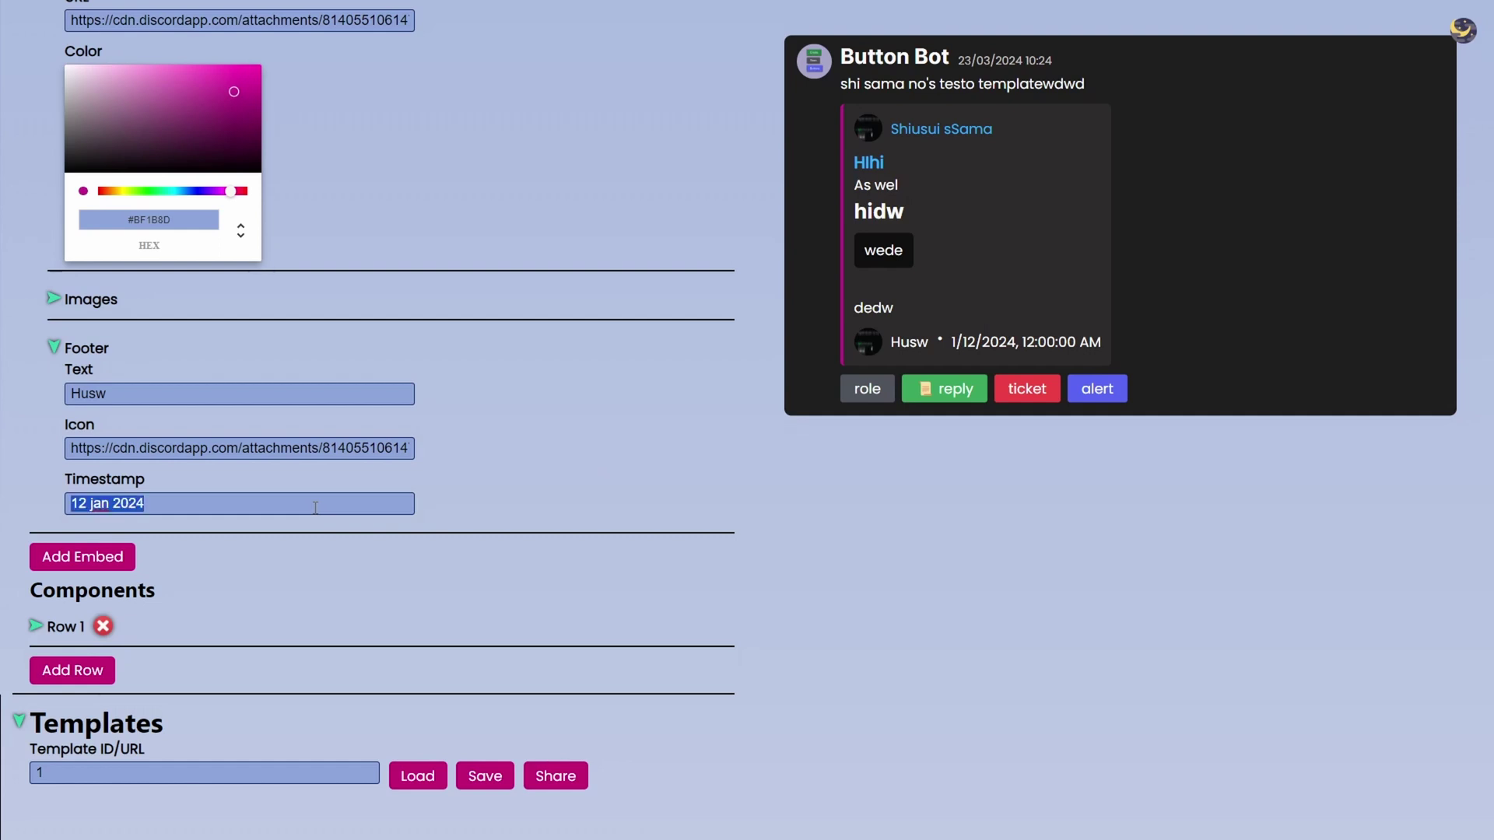
pyautogui.click(344, 512)
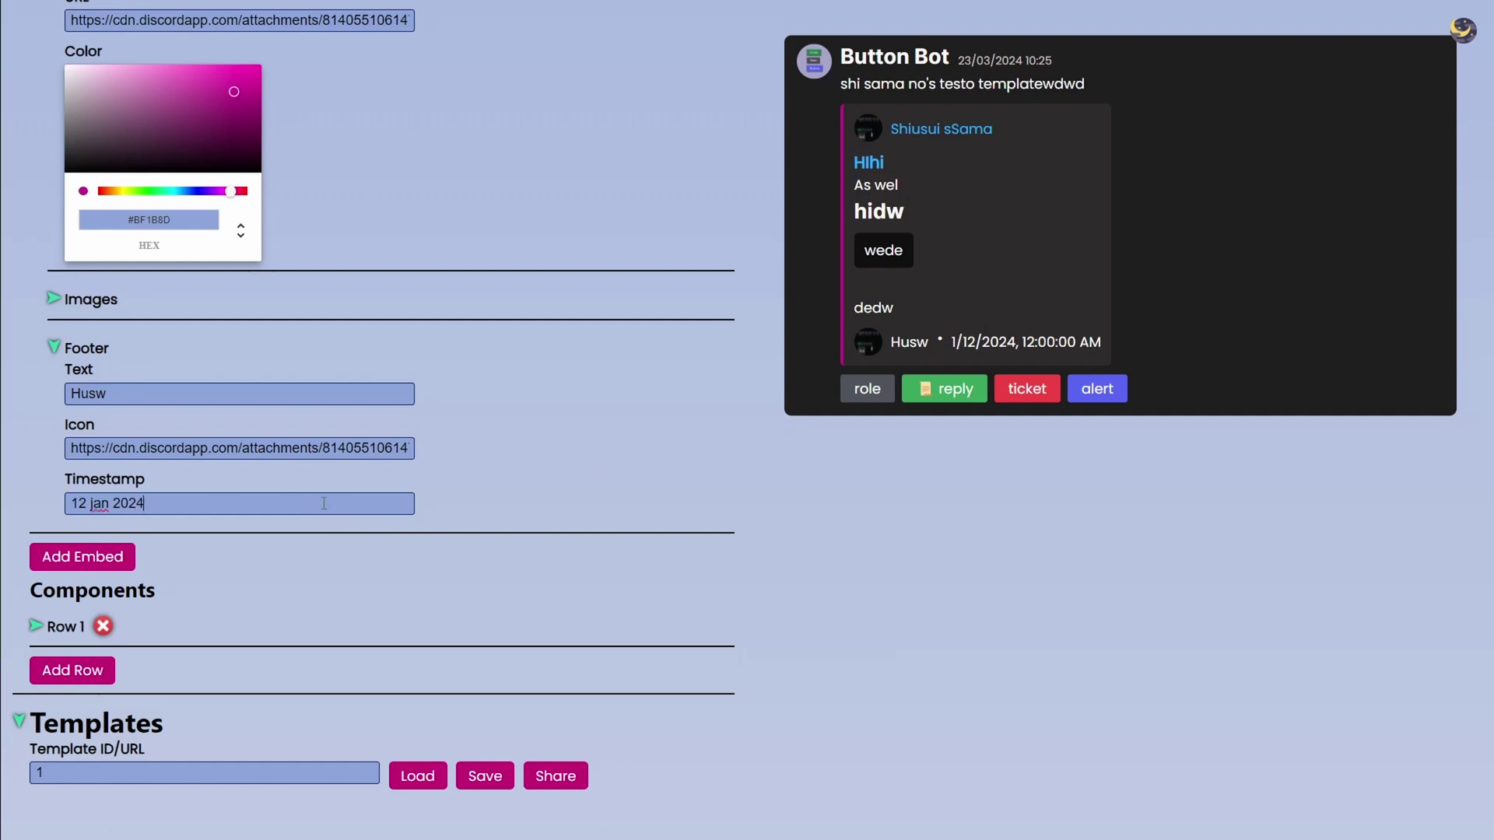
# - Paste the image link into both the Thumbnail and the main Image fields
pyautogui.click(57, 301)
pyautogui.click(182, 690)
pyautogui.hotkey('ctrl', 'v')
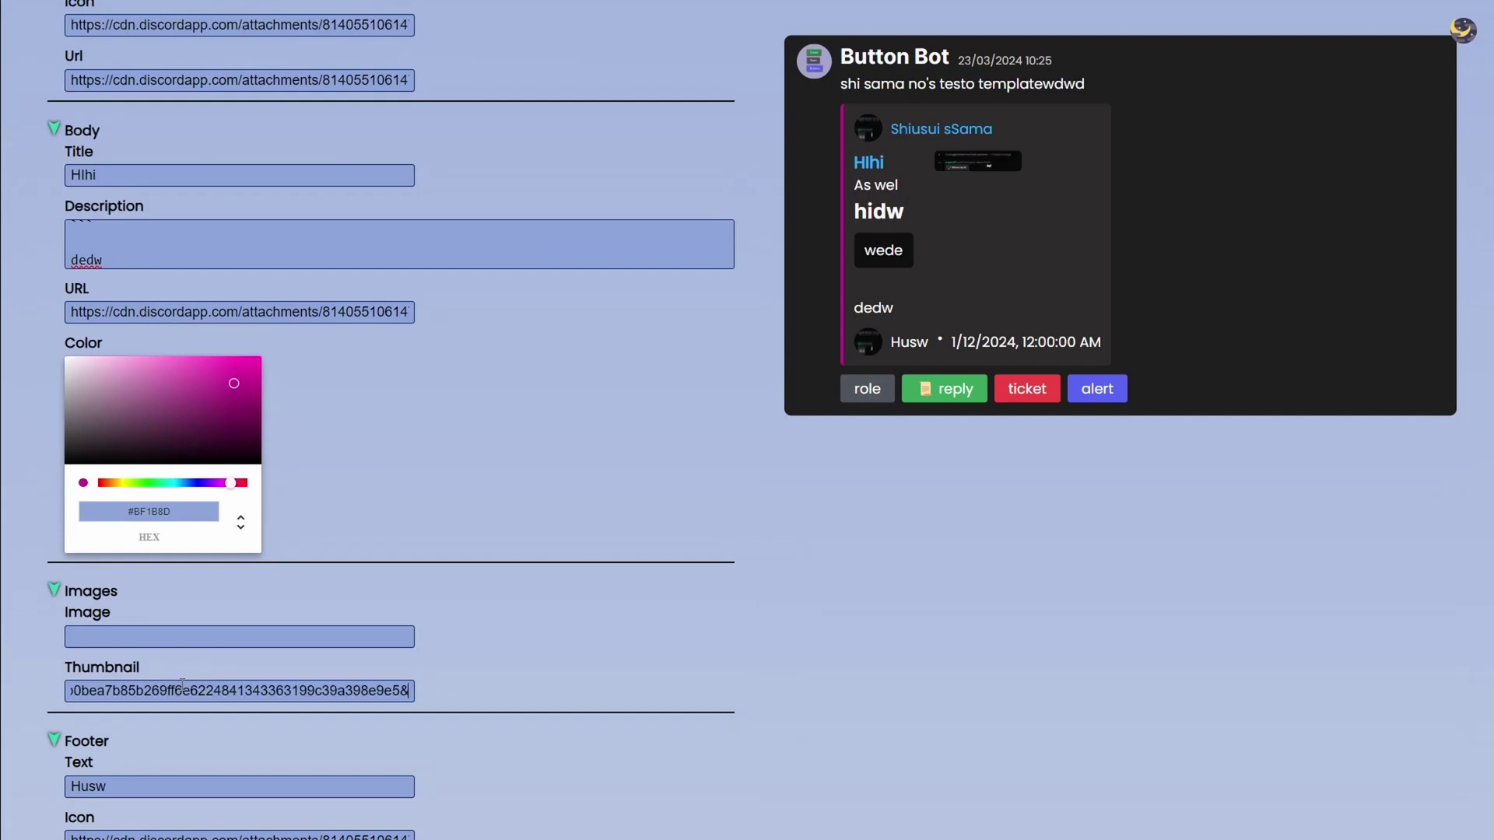
pyautogui.hotkey('shift', 'Tab')
pyautogui.hotkey('ctrl', 'v')
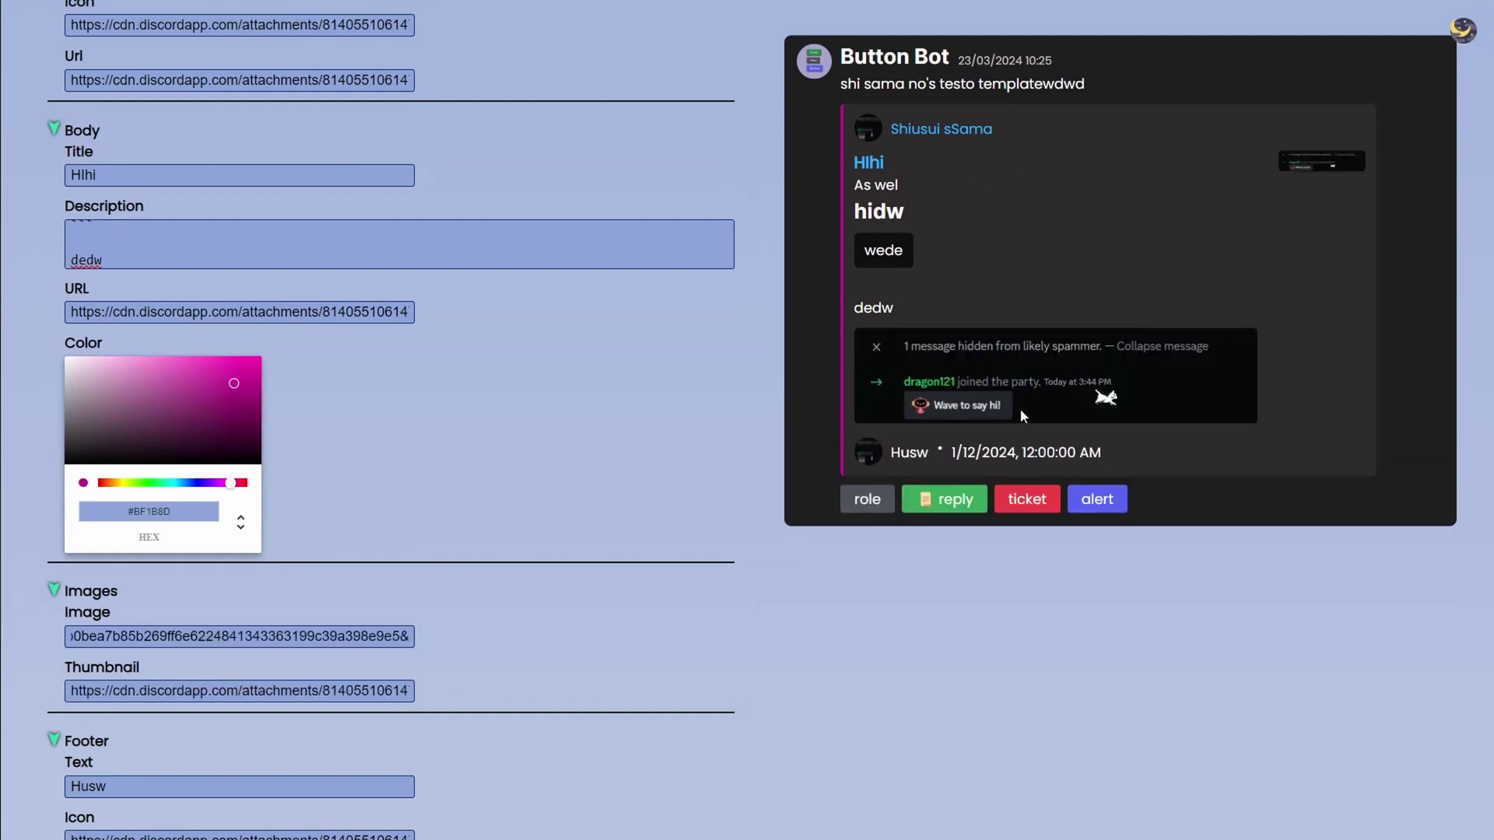
pyautogui.scroll(-3, 477, 393)
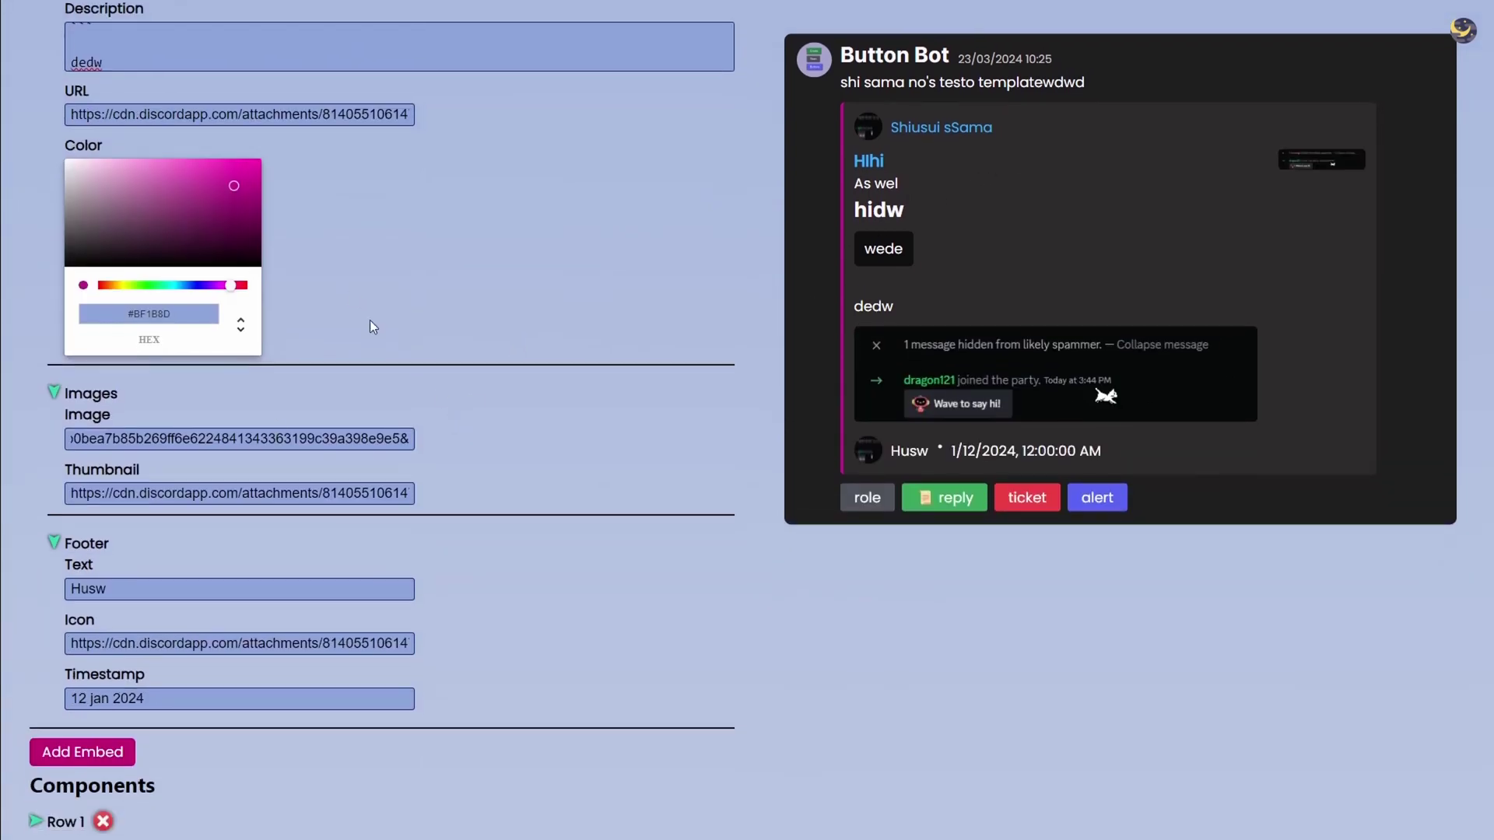
pyautogui.scroll(-4, 370, 327)
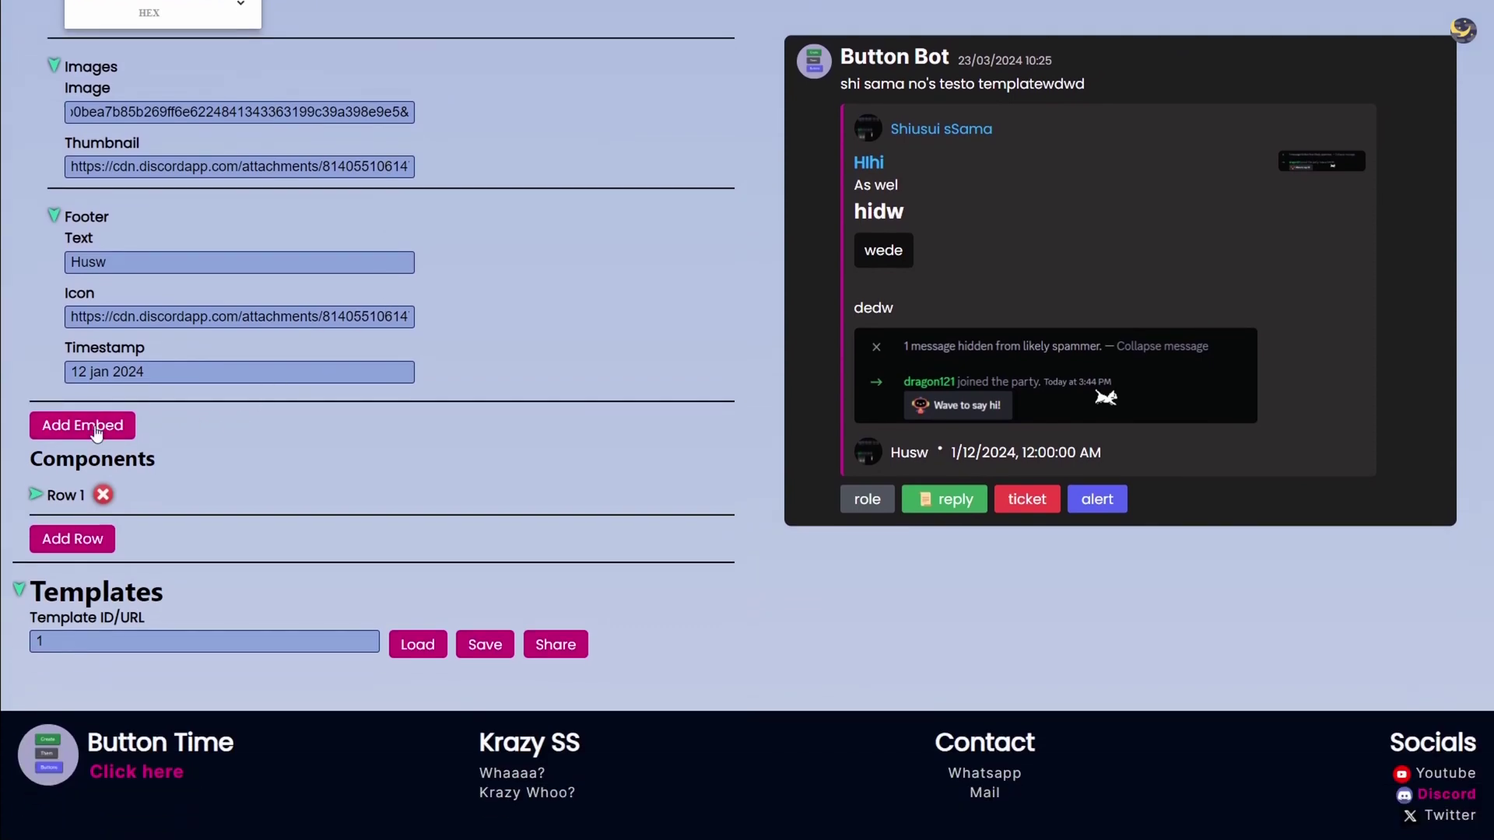
pyautogui.moveTo(86, 451)
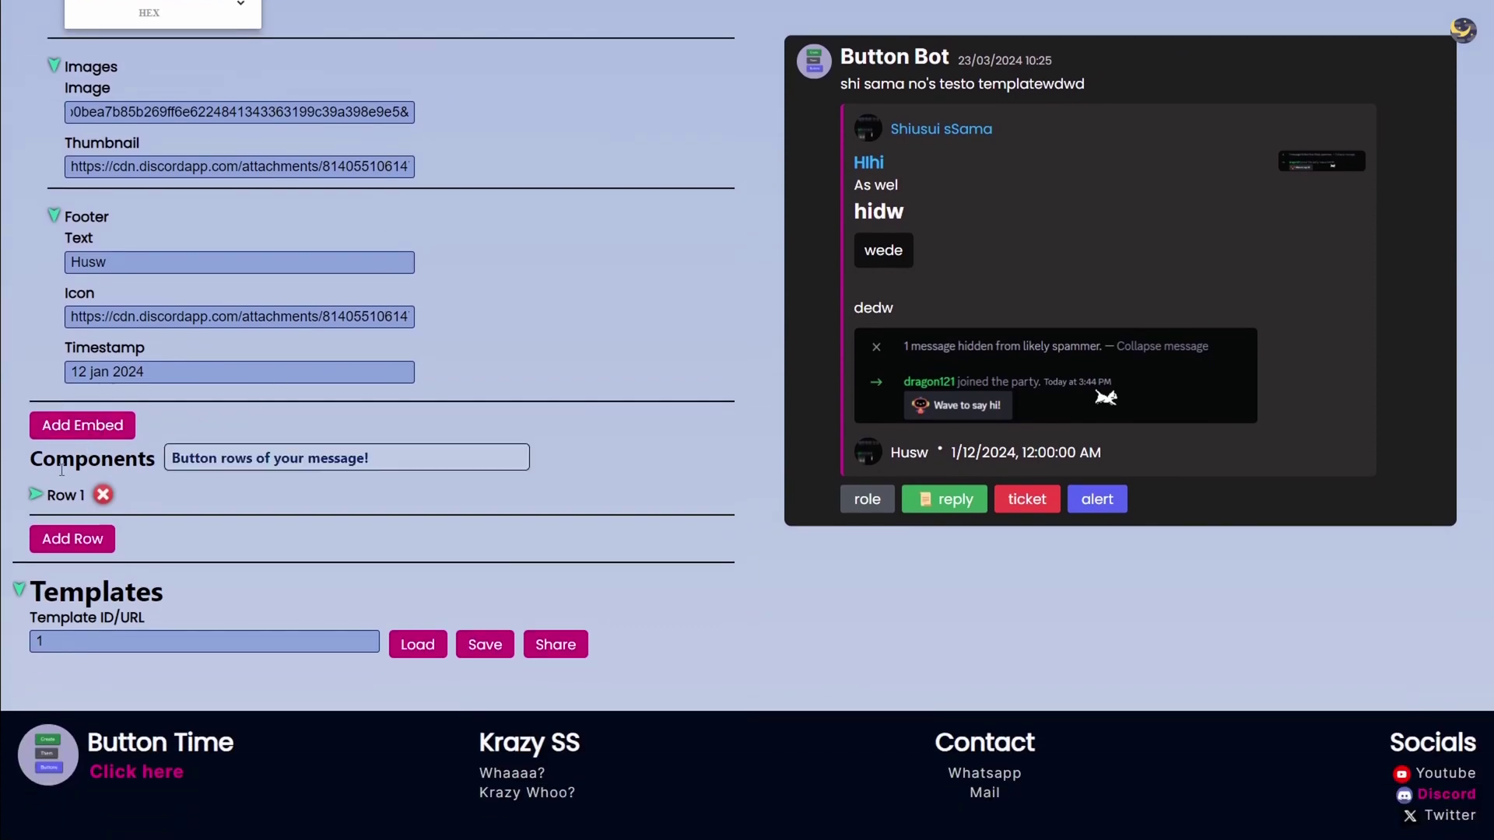
# - Collapse the Embed 1 settings, keeping the embed when the delete prompt appears
pyautogui.scroll(8, 101, 253)
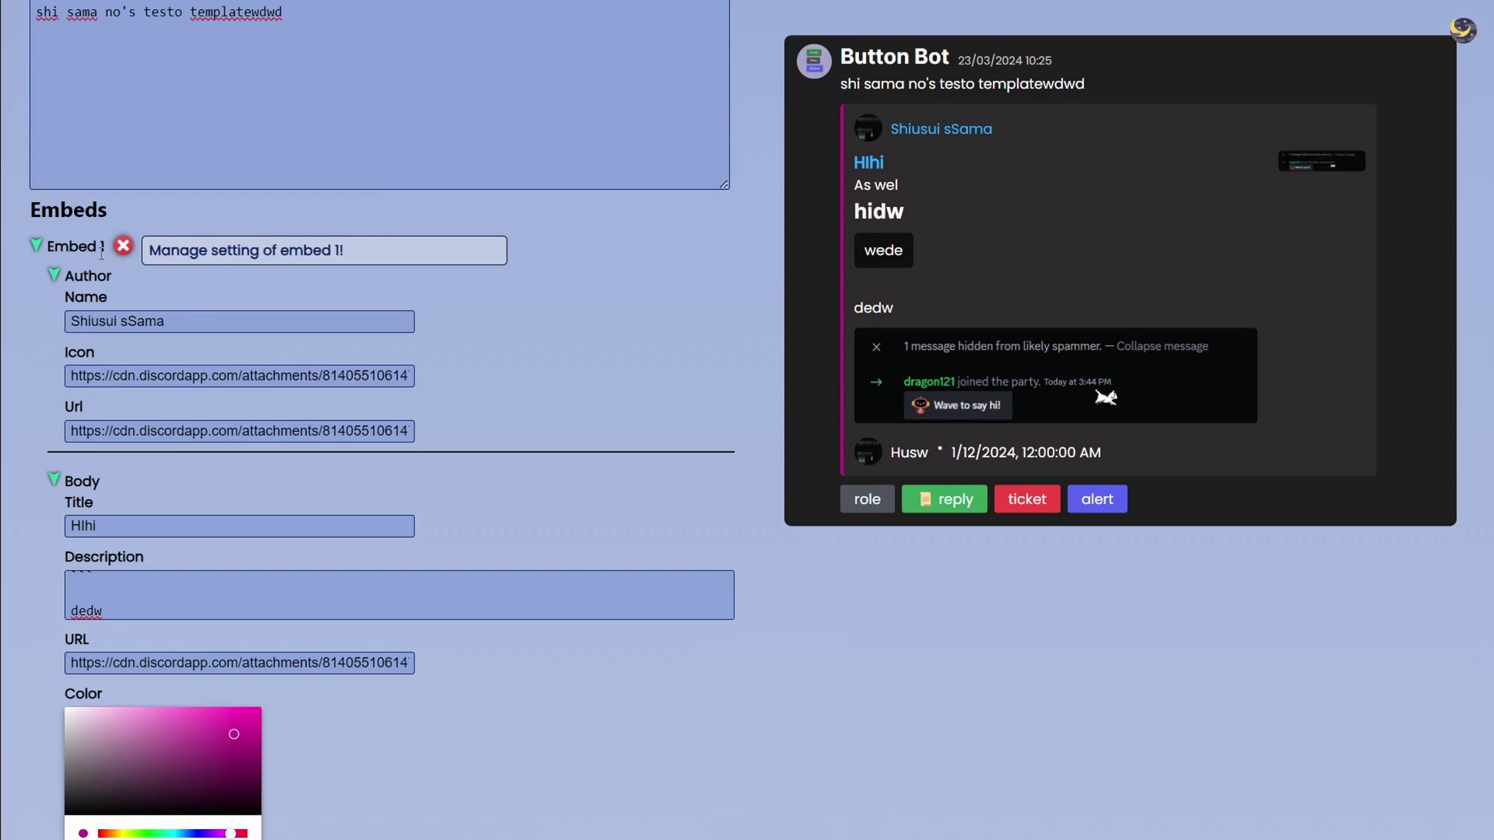
pyautogui.click(123, 248)
pyautogui.click(842, 183)
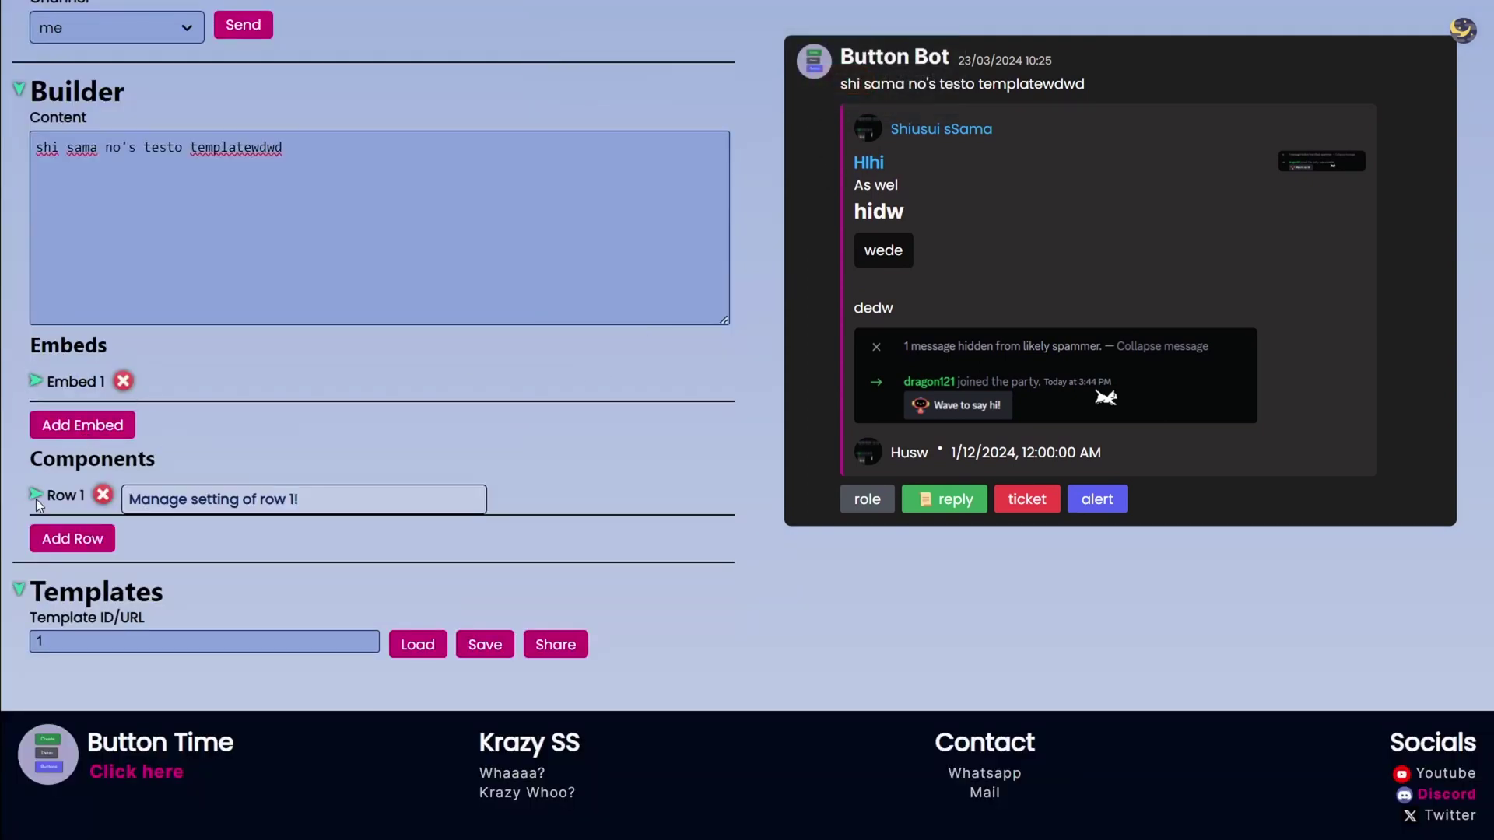
# - Add Row 2 with a new Button 1 and expand its settings
pyautogui.click(57, 544)
pyautogui.click(62, 538)
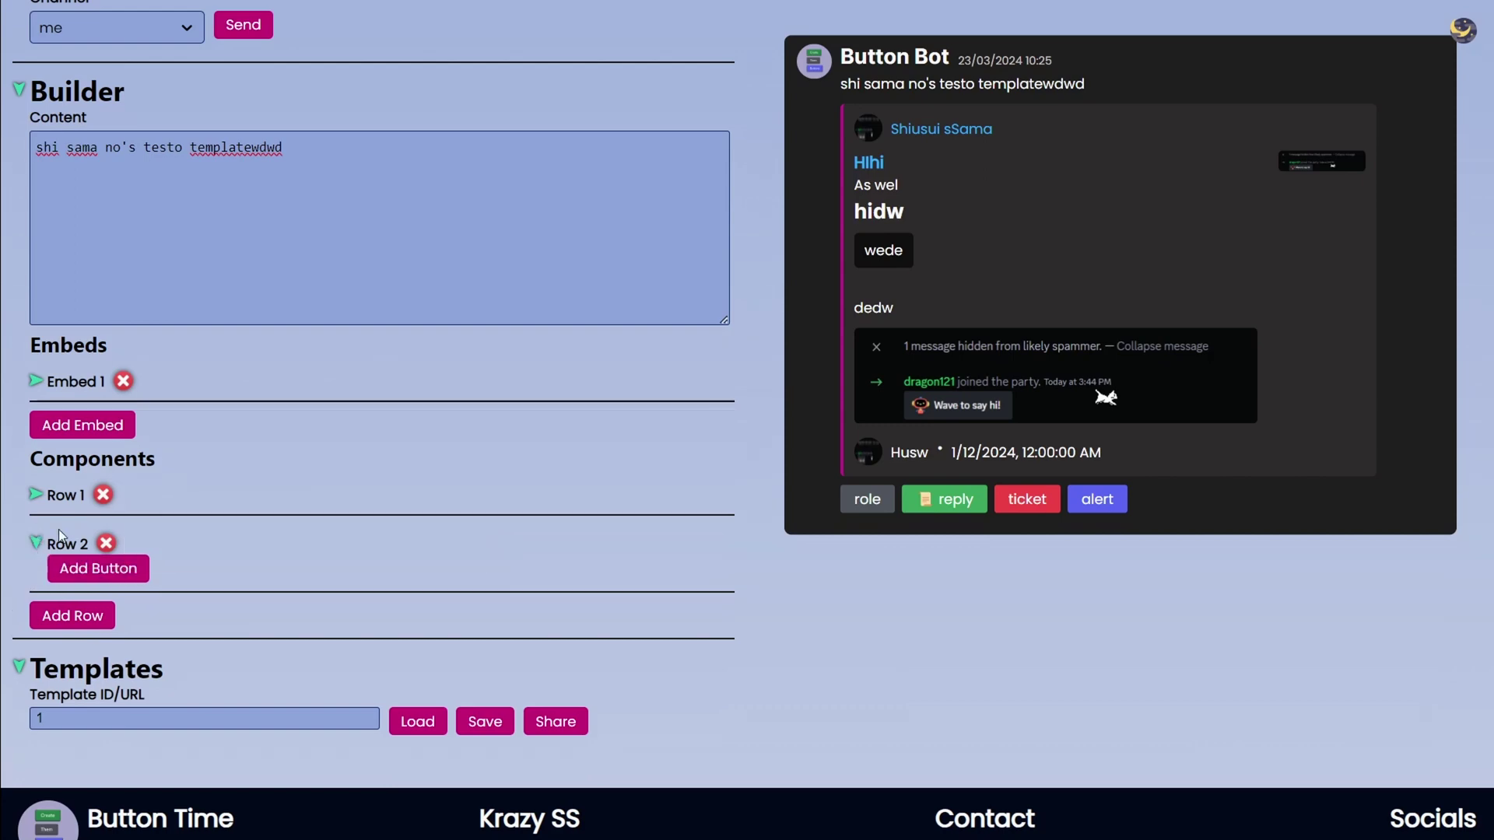
pyautogui.scroll(-1, 96, 574)
pyautogui.click(95, 492)
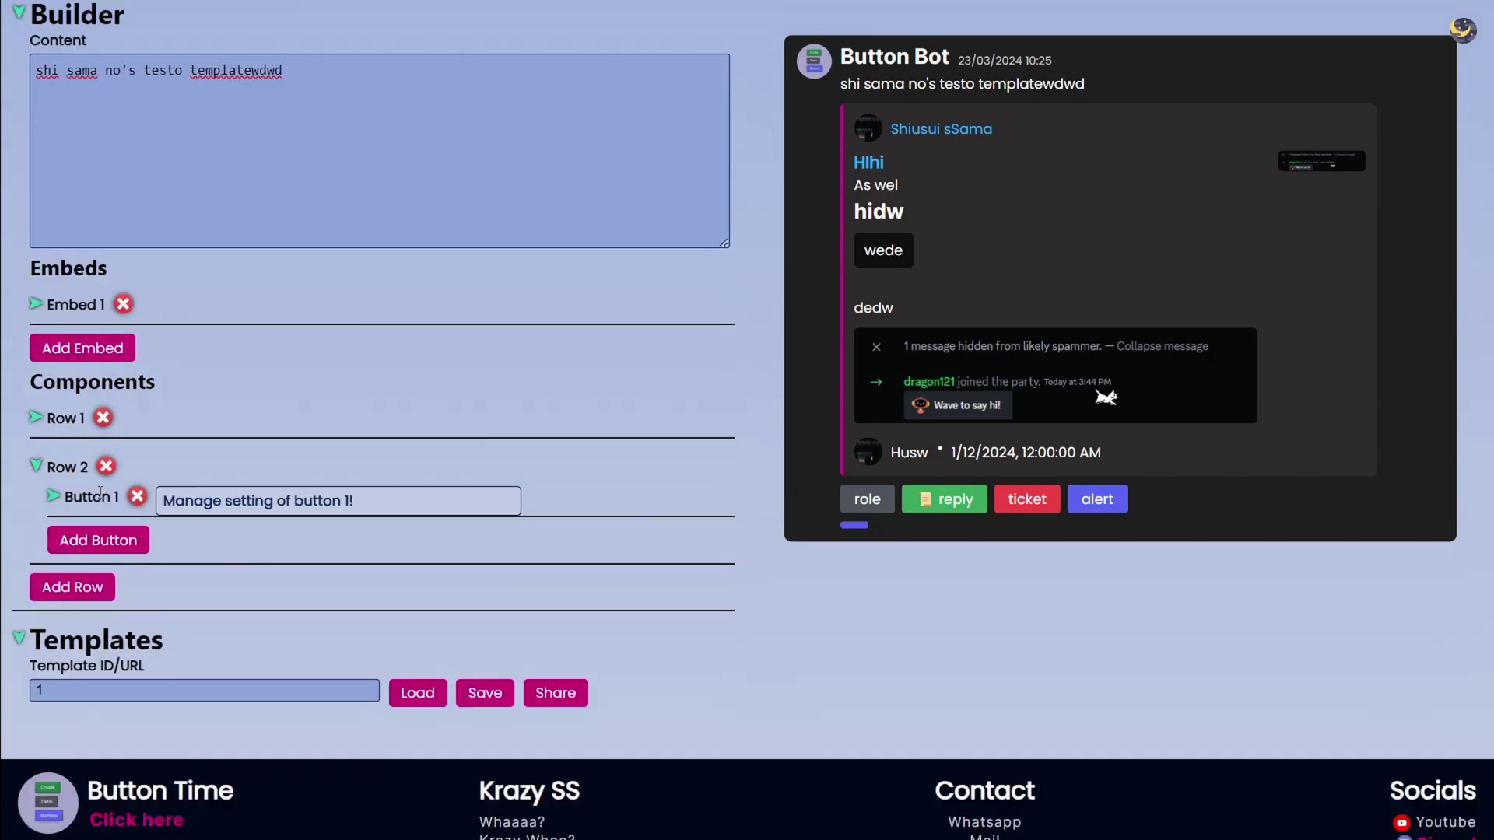
pyautogui.click(55, 498)
pyautogui.scroll(-1, 95, 490)
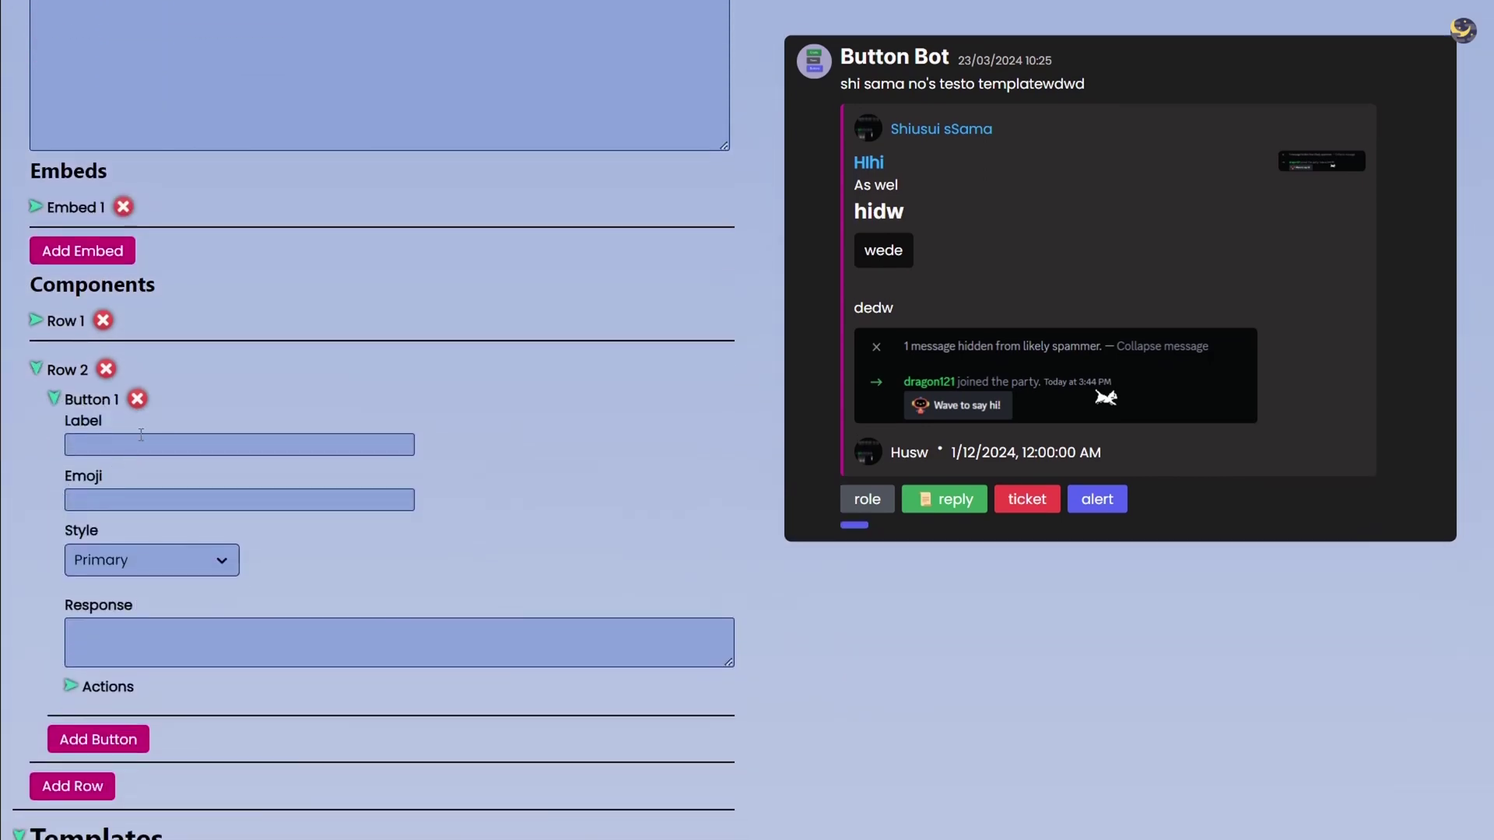
pyautogui.scroll(-2, 887, 537)
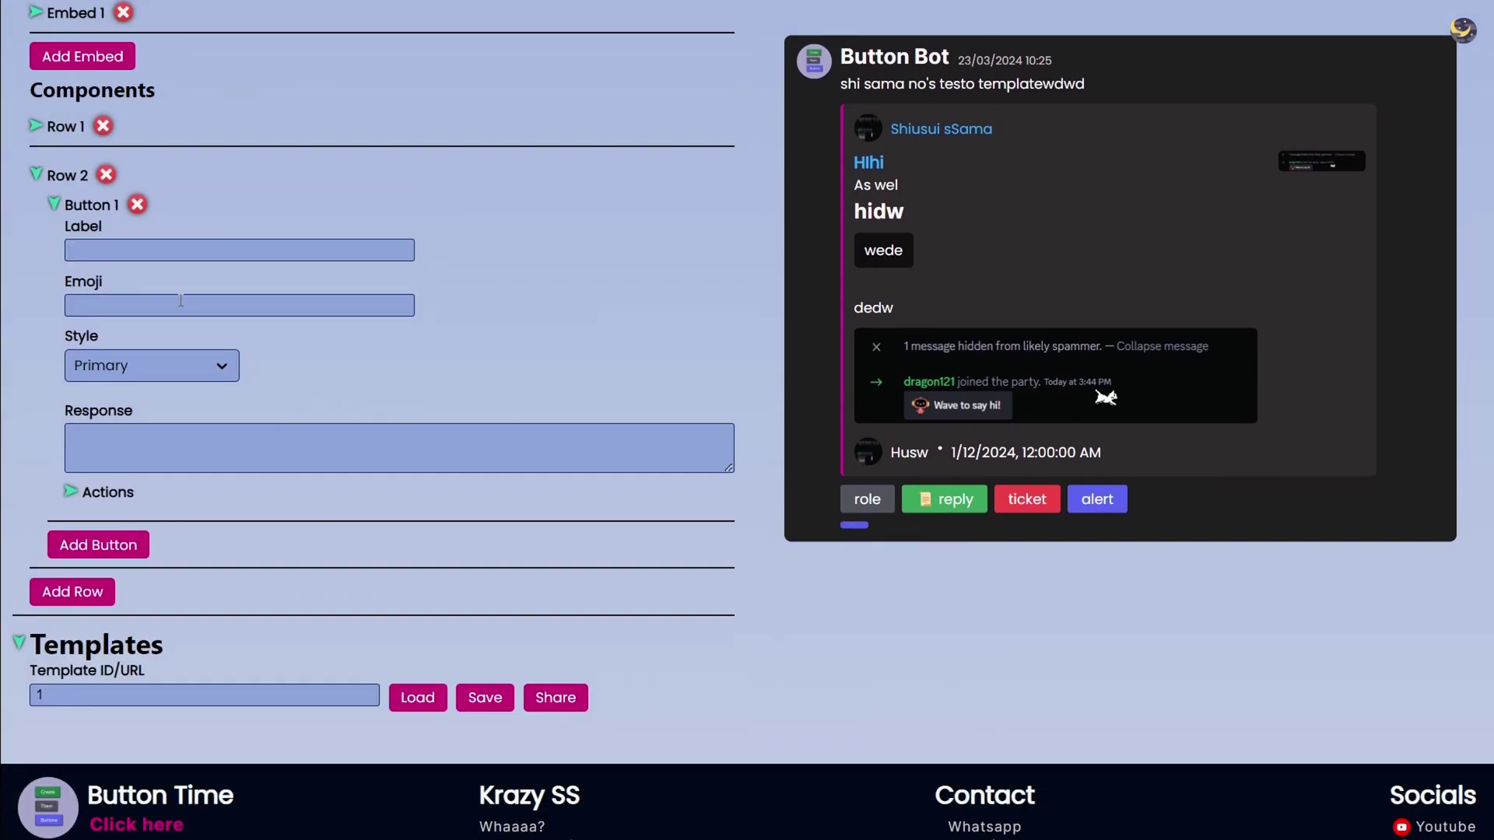
# - Label the Row 2 button 'Hi YT' and give it the wizard emoji
pyautogui.write('Hi YT')
pyautogui.click(134, 311)
pyautogui.press('super+period')
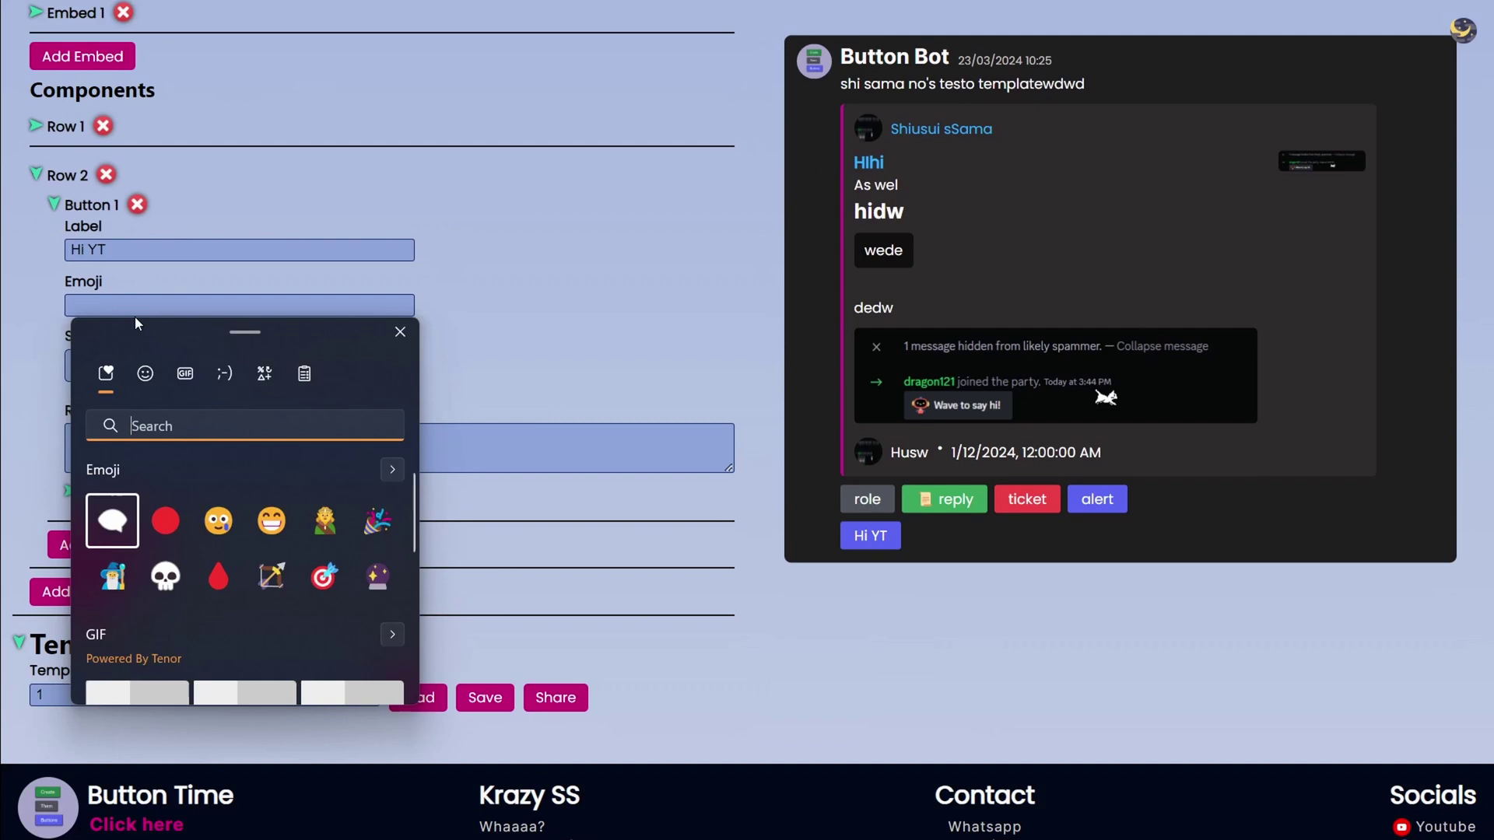
pyautogui.press('Right')
pyautogui.press('Right')
pyautogui.press('Down')
pyautogui.press('Left')
pyautogui.press('Left')
pyautogui.press('Return')
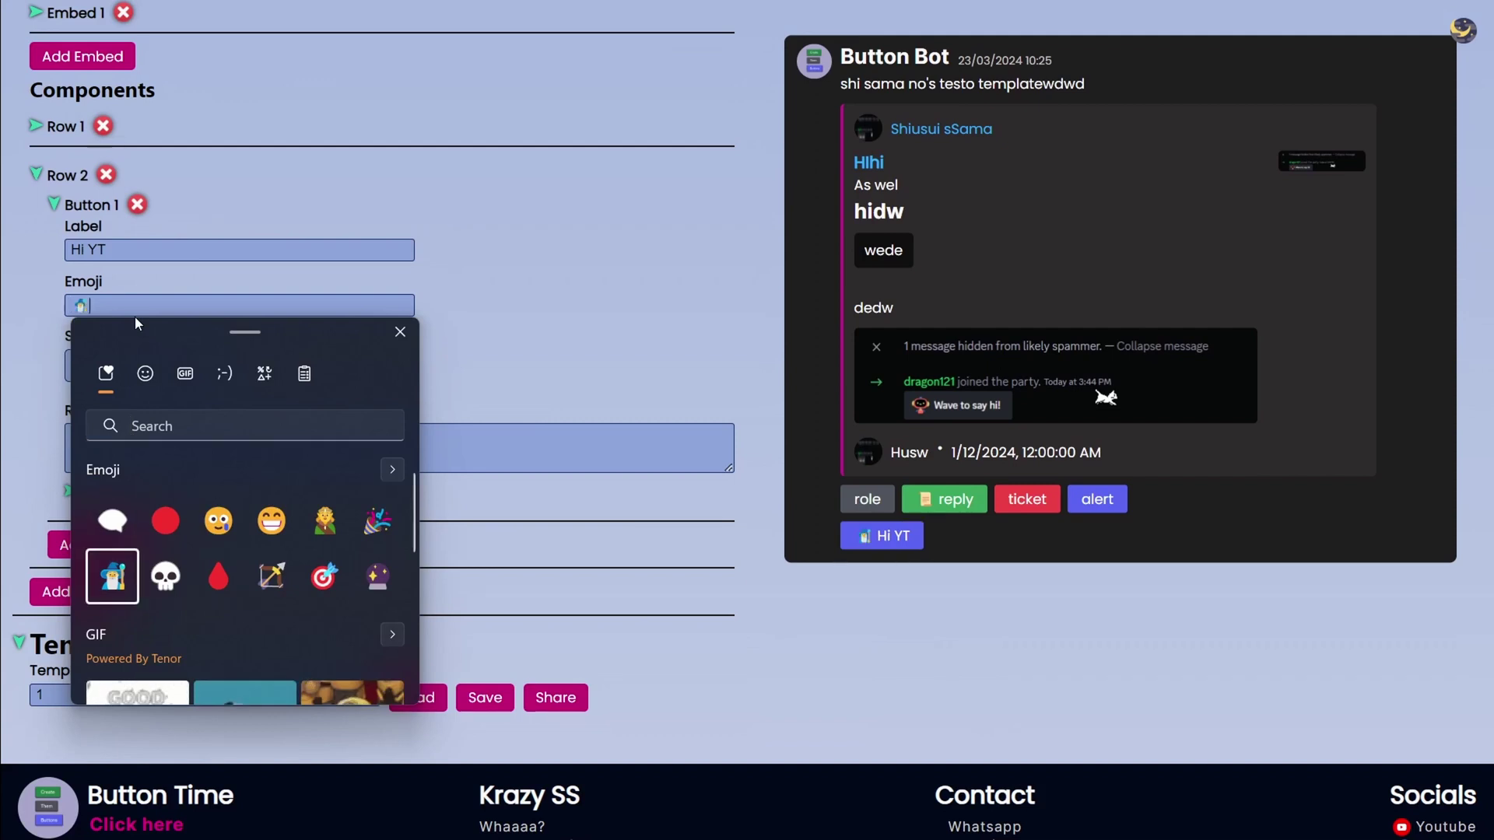
pyautogui.press('Escape')
# - Set the Hi YT button style to Primary after briefly trying Success
pyautogui.click(125, 366)
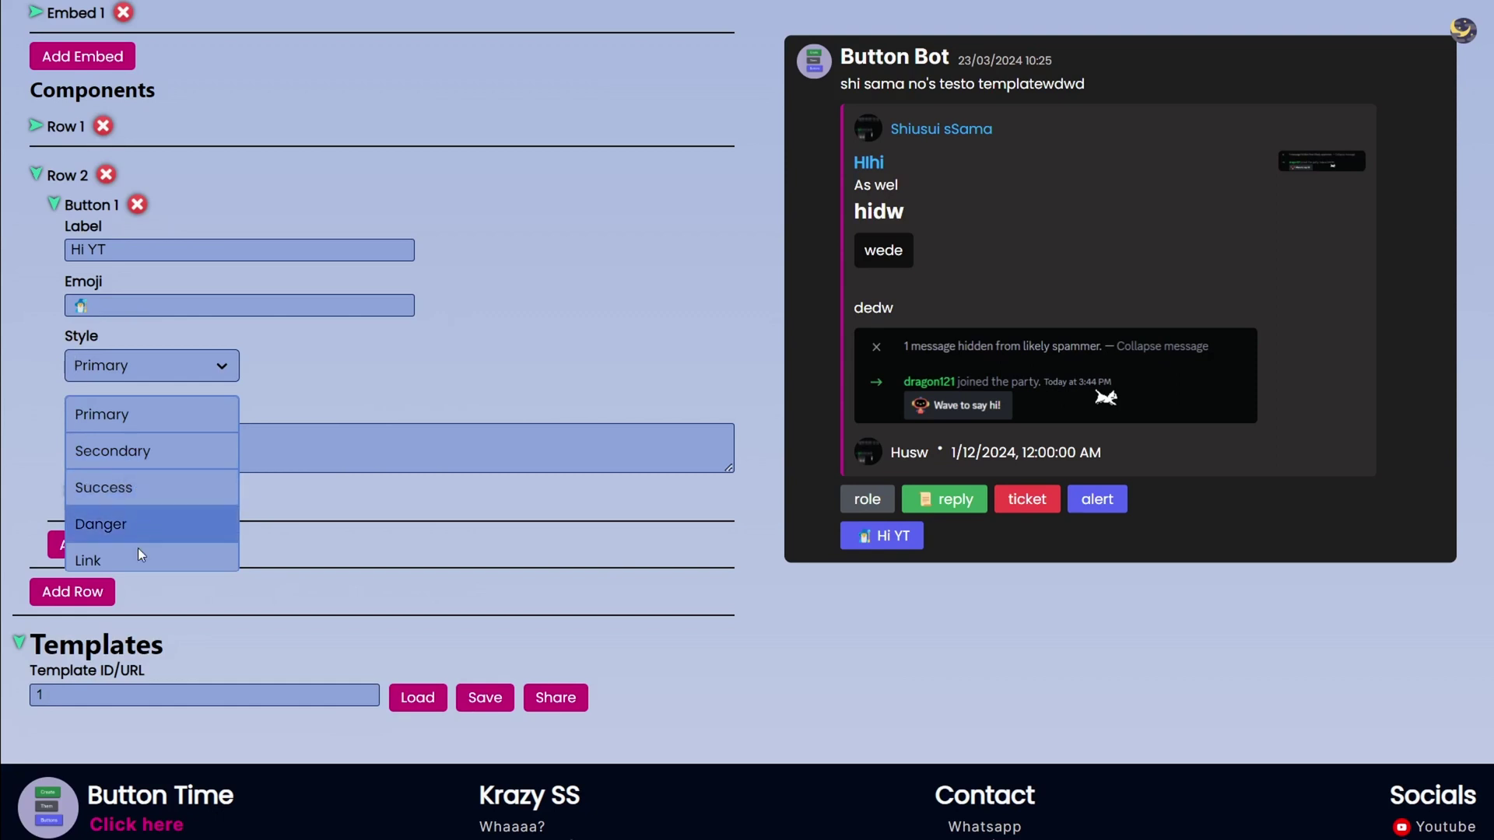
pyautogui.click(151, 484)
pyautogui.click(188, 365)
pyautogui.click(117, 411)
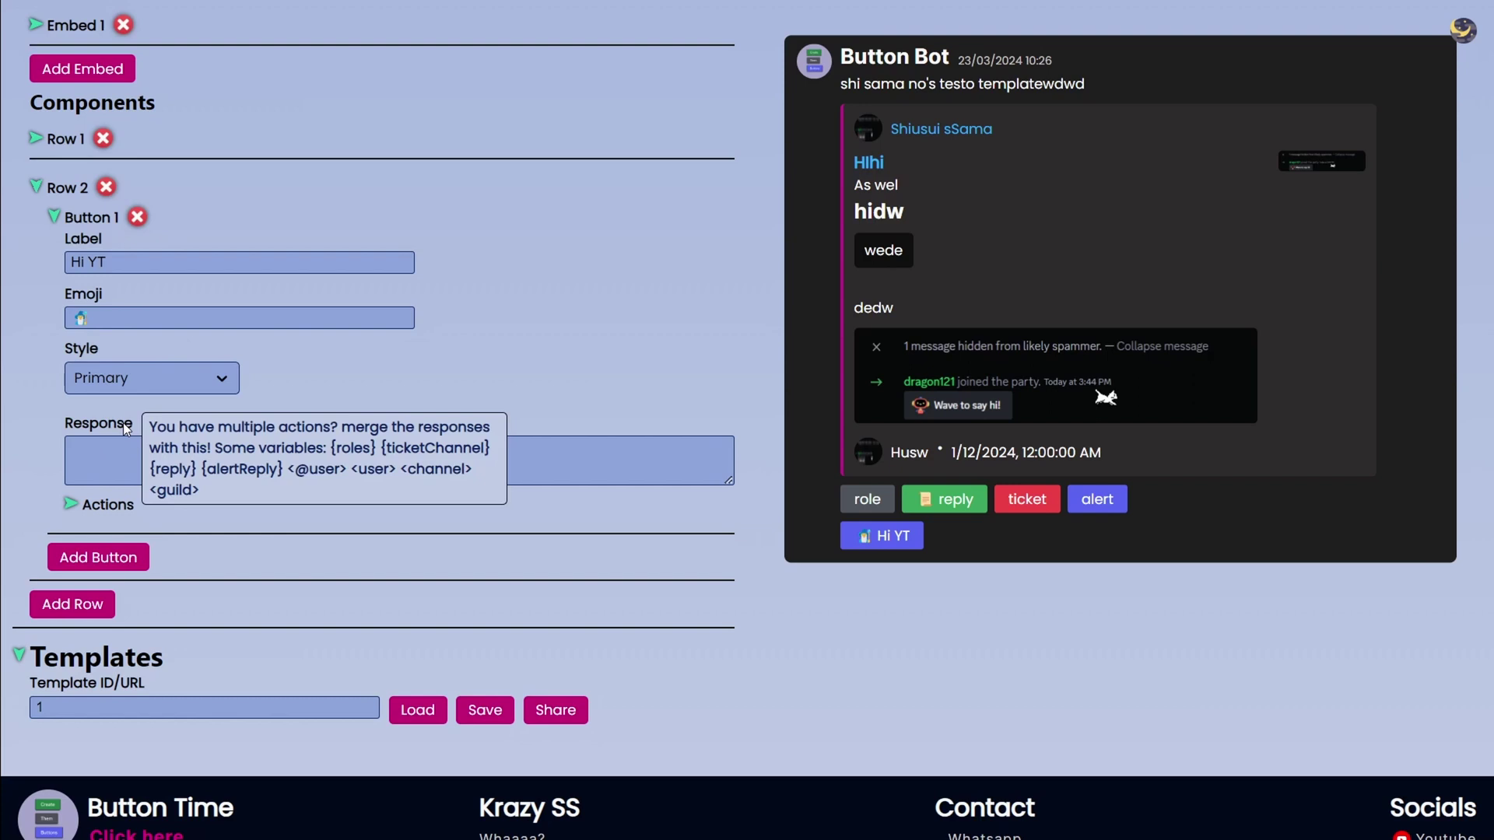
pyautogui.tripleClick(134, 274)
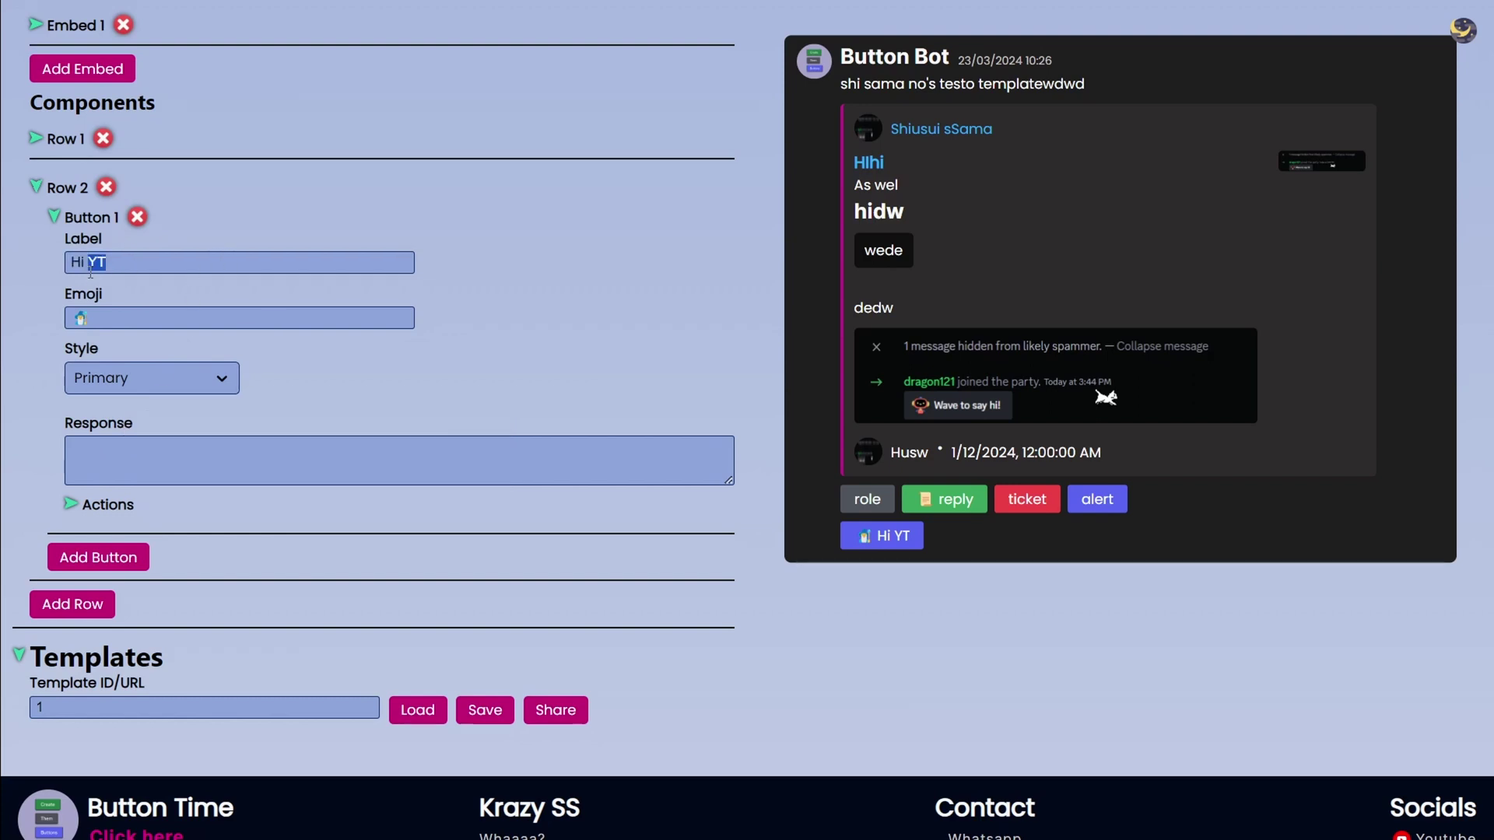
pyautogui.moveTo(101, 318); pyautogui.dragTo(62, 321)
pyautogui.click(119, 371)
pyautogui.click(119, 371)
pyautogui.scroll(-1, 87, 442)
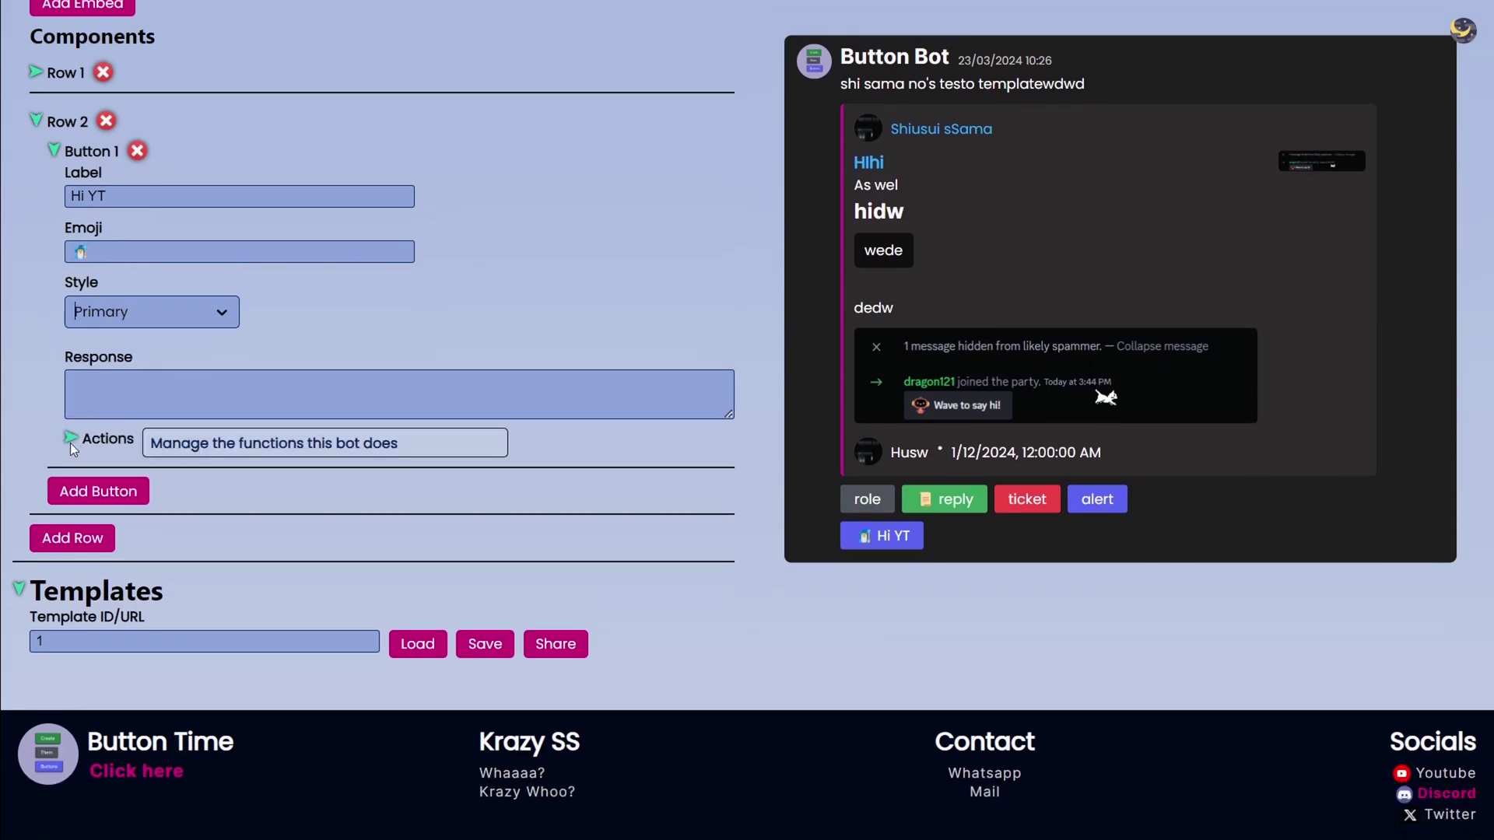
# - Add a first action to the Hi YT button and make it a Reply action
pyautogui.click(70, 440)
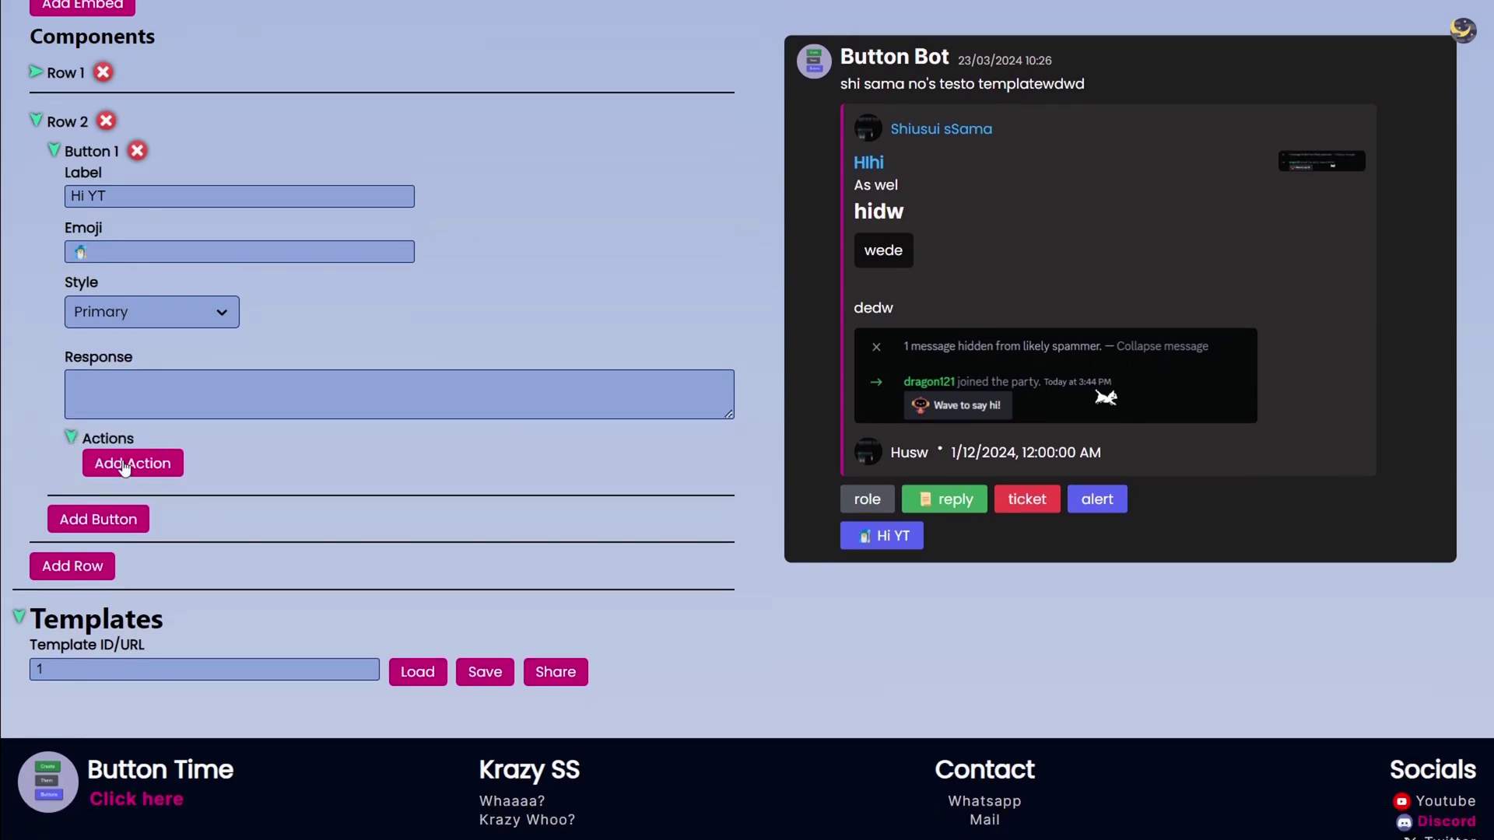
pyautogui.click(124, 467)
pyautogui.click(93, 468)
pyautogui.scroll(-3, 166, 412)
pyautogui.click(171, 324)
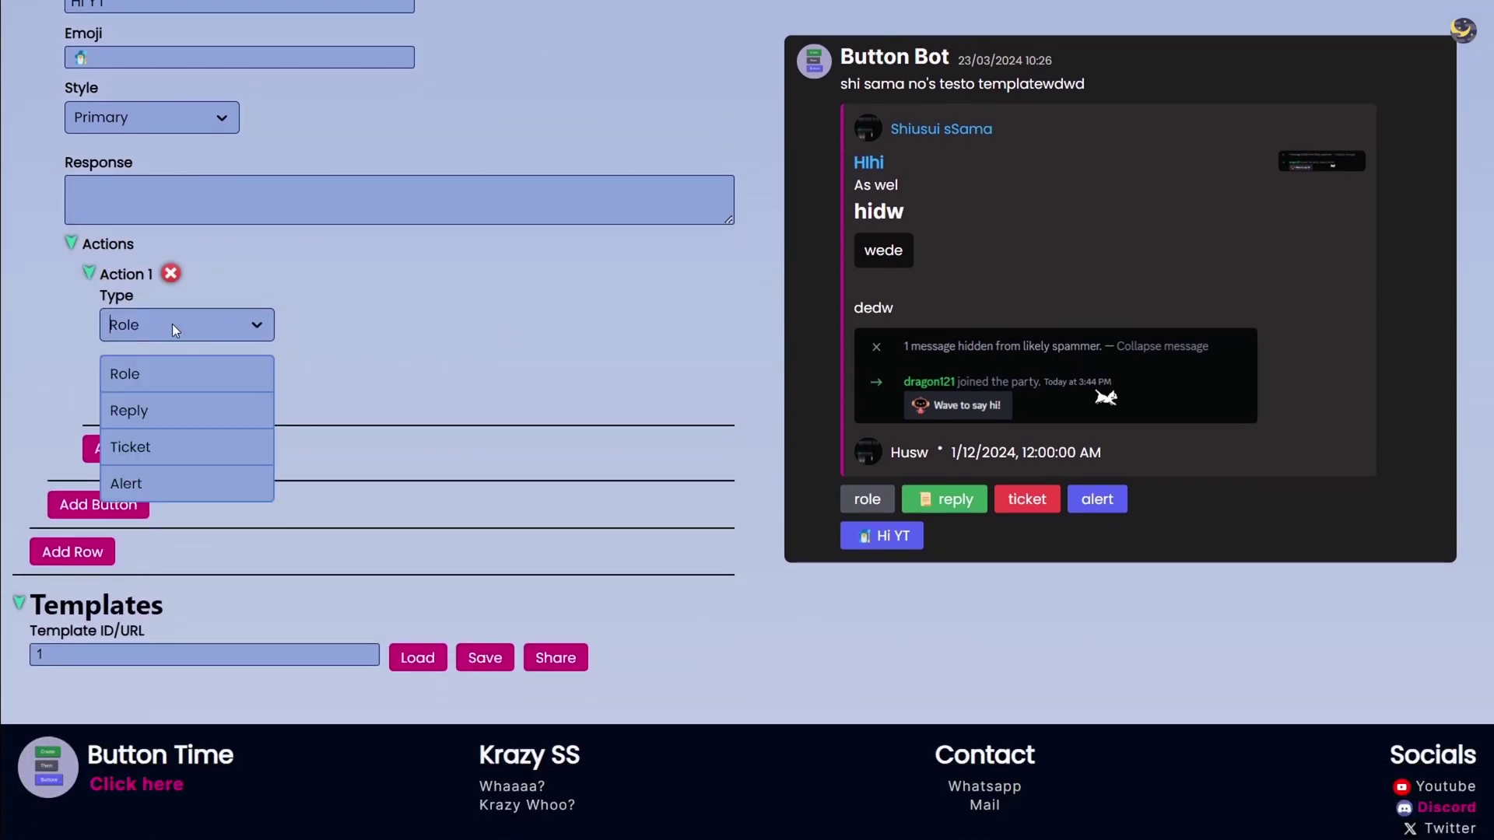
pyautogui.click(164, 405)
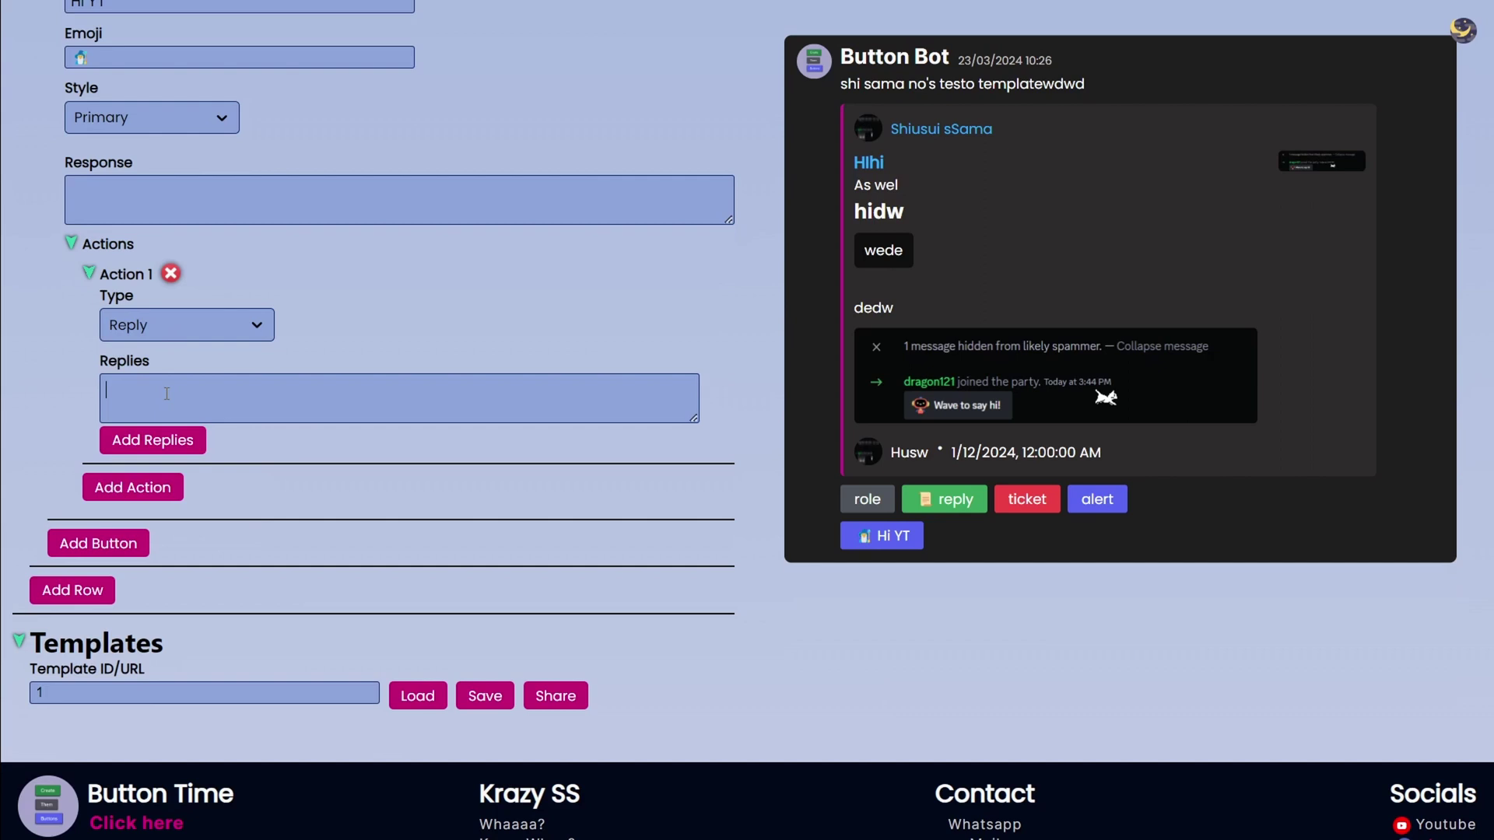
# - Give the Reply action three replies, including 'Chosor respon 1' and 'cool thing'
pyautogui.click(166, 393)
pyautogui.write('Chosor respon 1')
pyautogui.hotkey('ctrl', 'a')
pyautogui.click(160, 438)
pyautogui.click(151, 507)
pyautogui.click(151, 514)
pyautogui.write('cool thing')
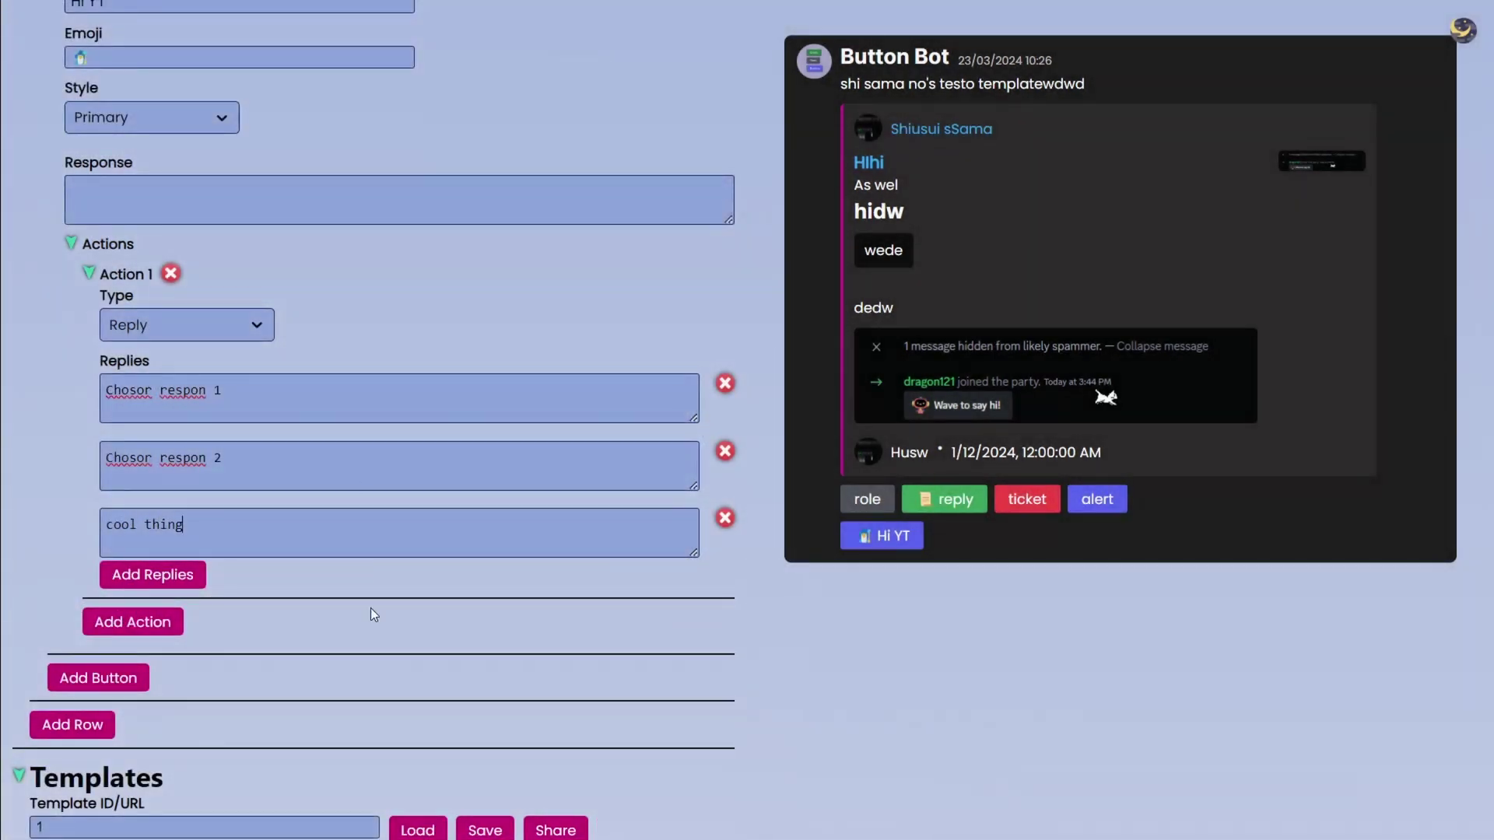
# - Add a second action that grants the Green role
pyautogui.click(150, 622)
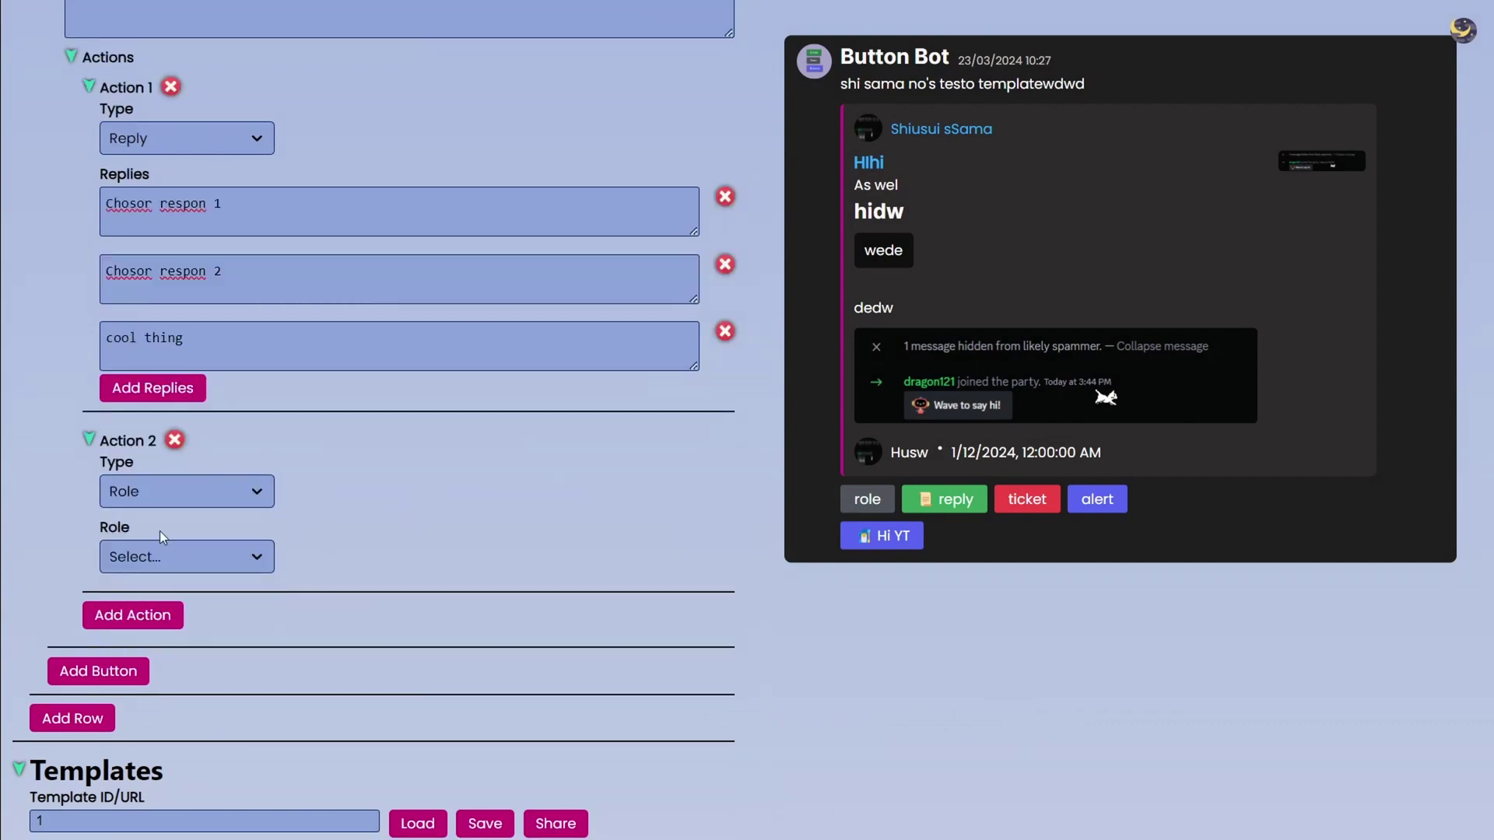
pyautogui.click(190, 565)
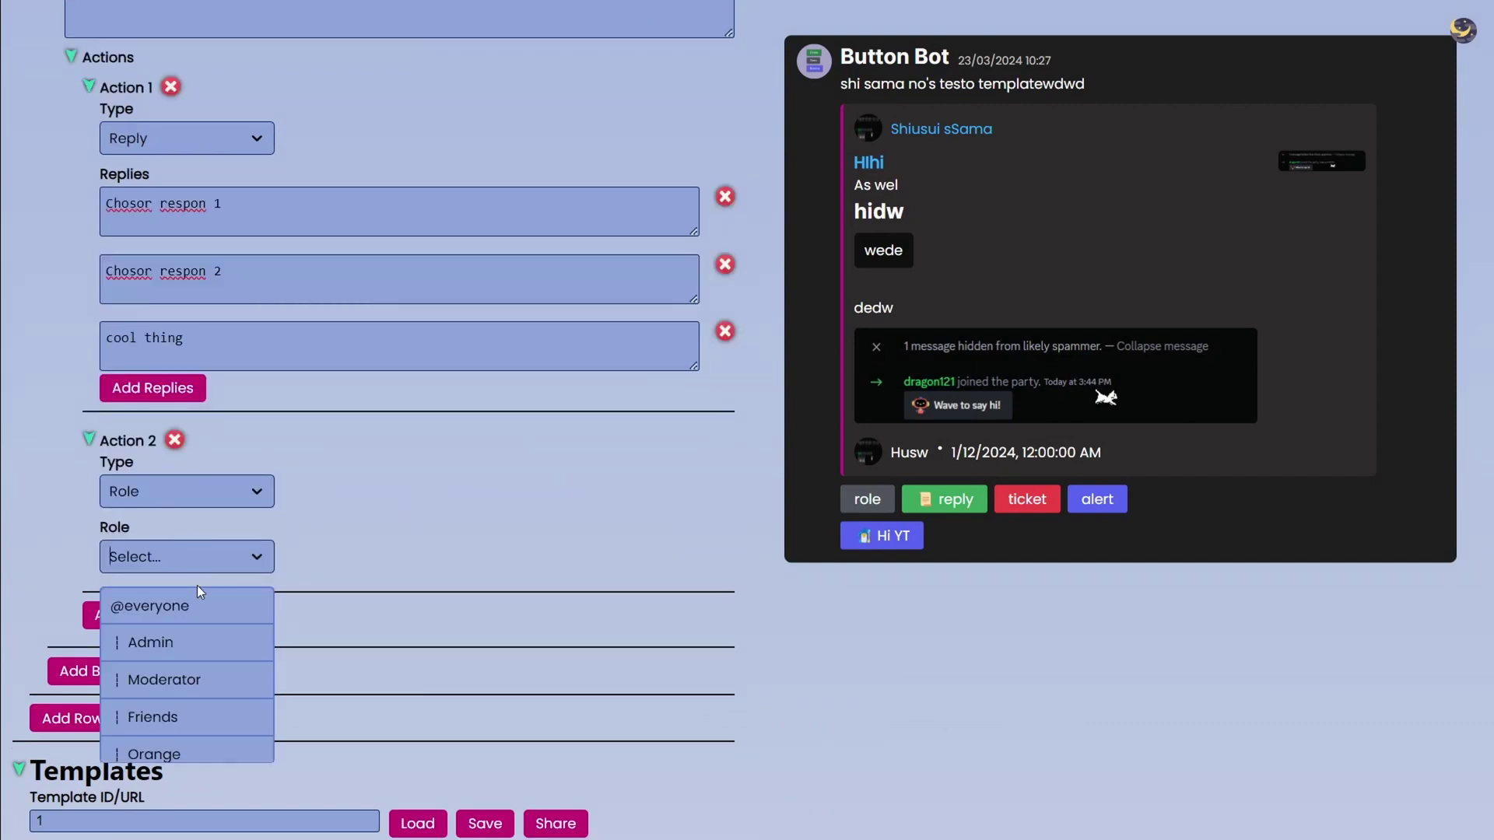
pyautogui.click(194, 638)
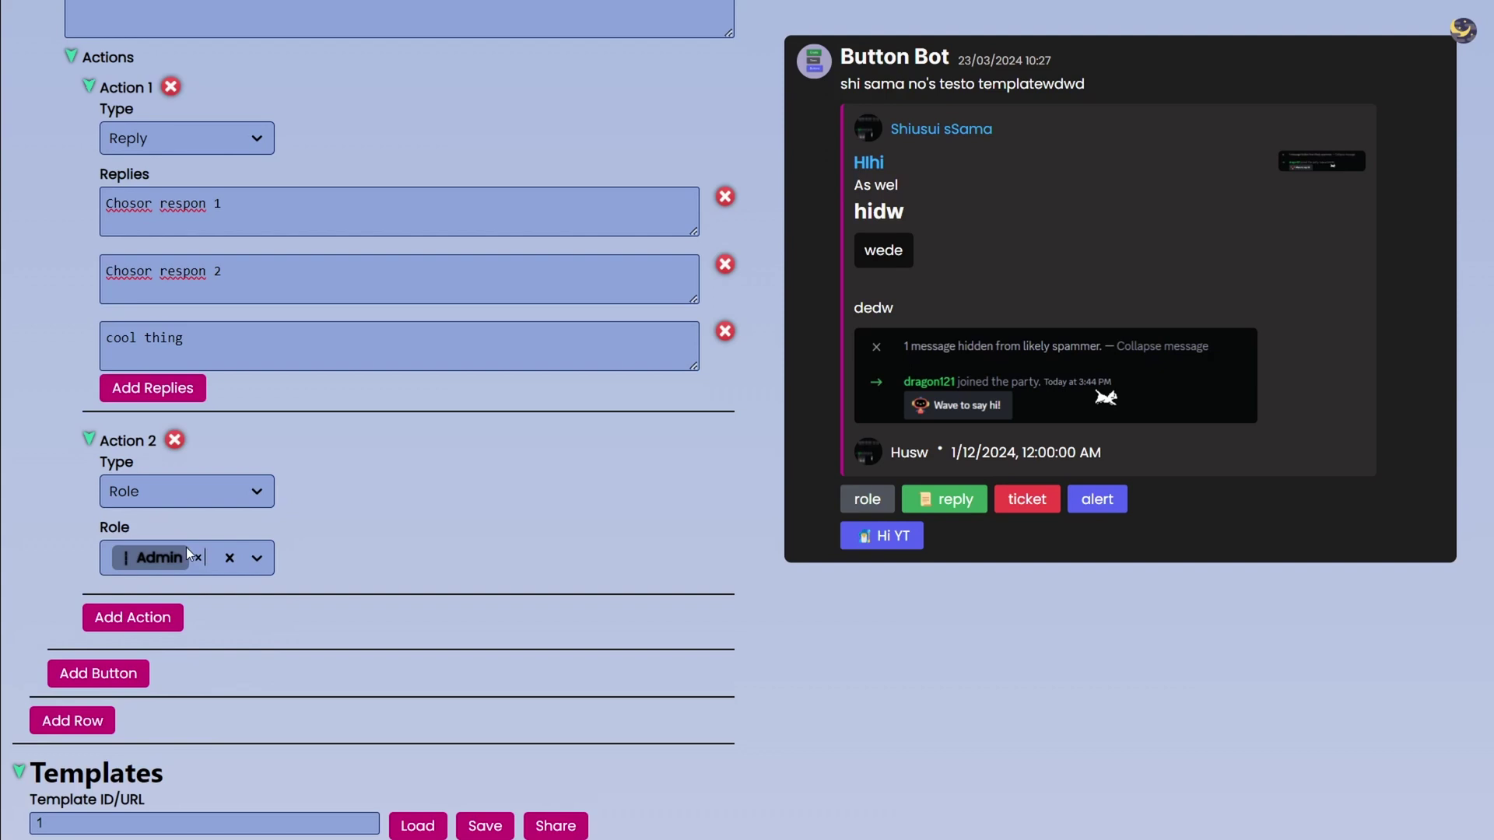
pyautogui.click(132, 617)
# - Add a third action to the Hi YT button and set its type to Ticket
pyautogui.click(88, 615)
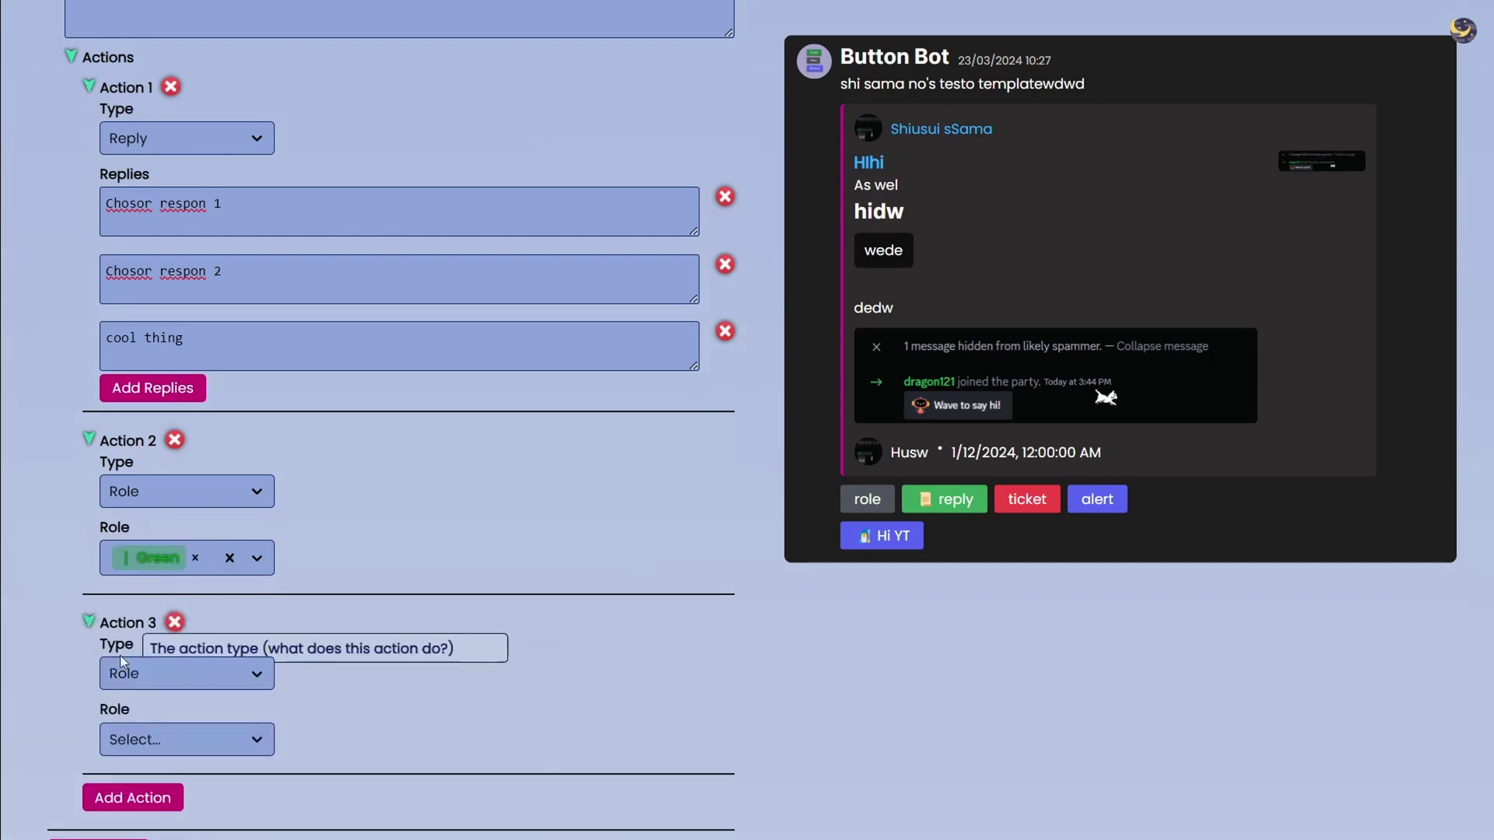
pyautogui.click(136, 671)
pyautogui.scroll(-2, 139, 622)
pyautogui.click(140, 597)
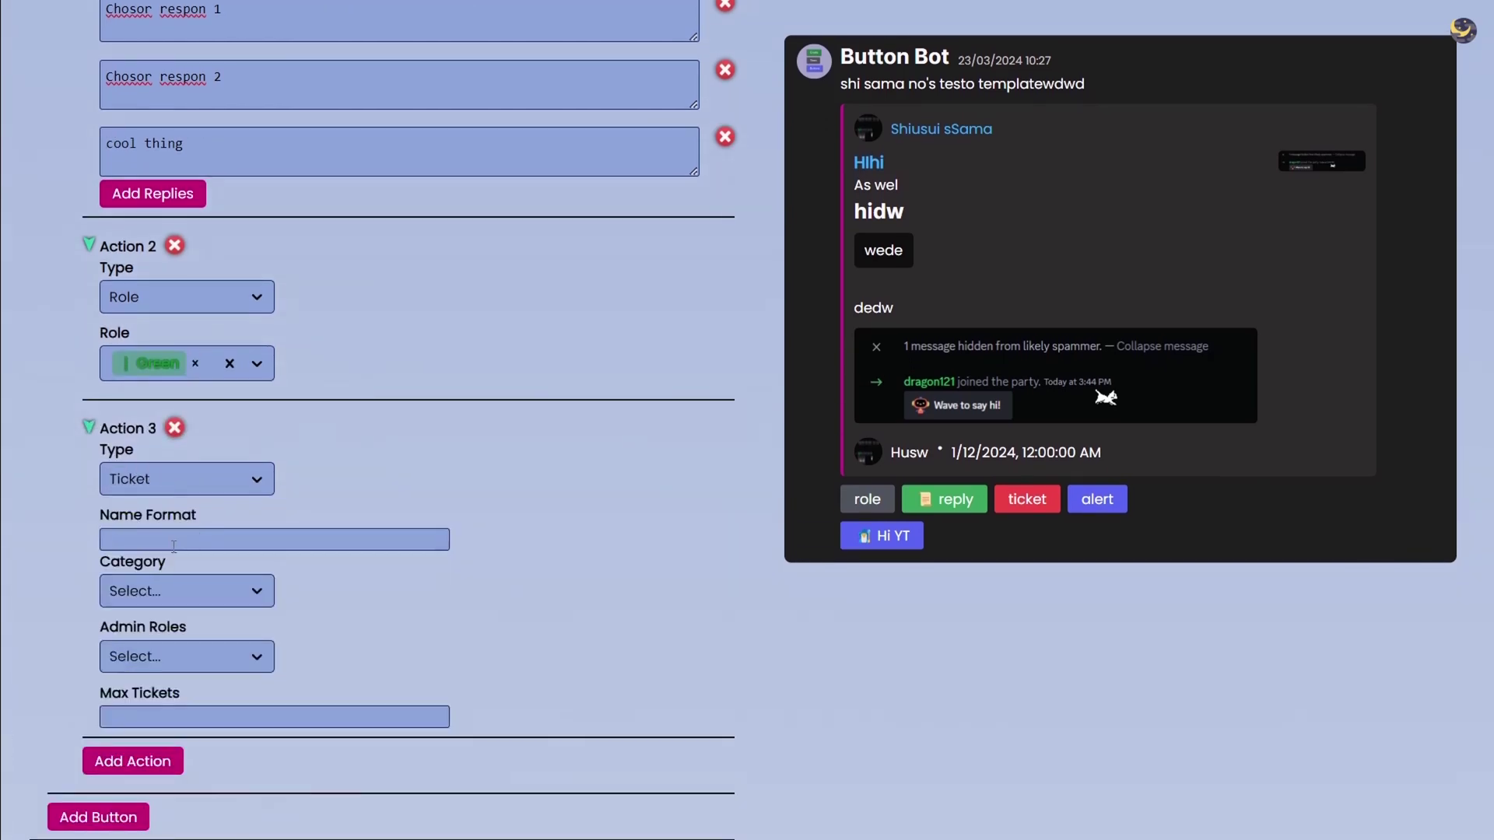
# - Review the ticket button's settings: whpop-{name} channels, Private category, Admin and Moderator roles, max 1 ticket
pyautogui.scroll(10, 293, 470)
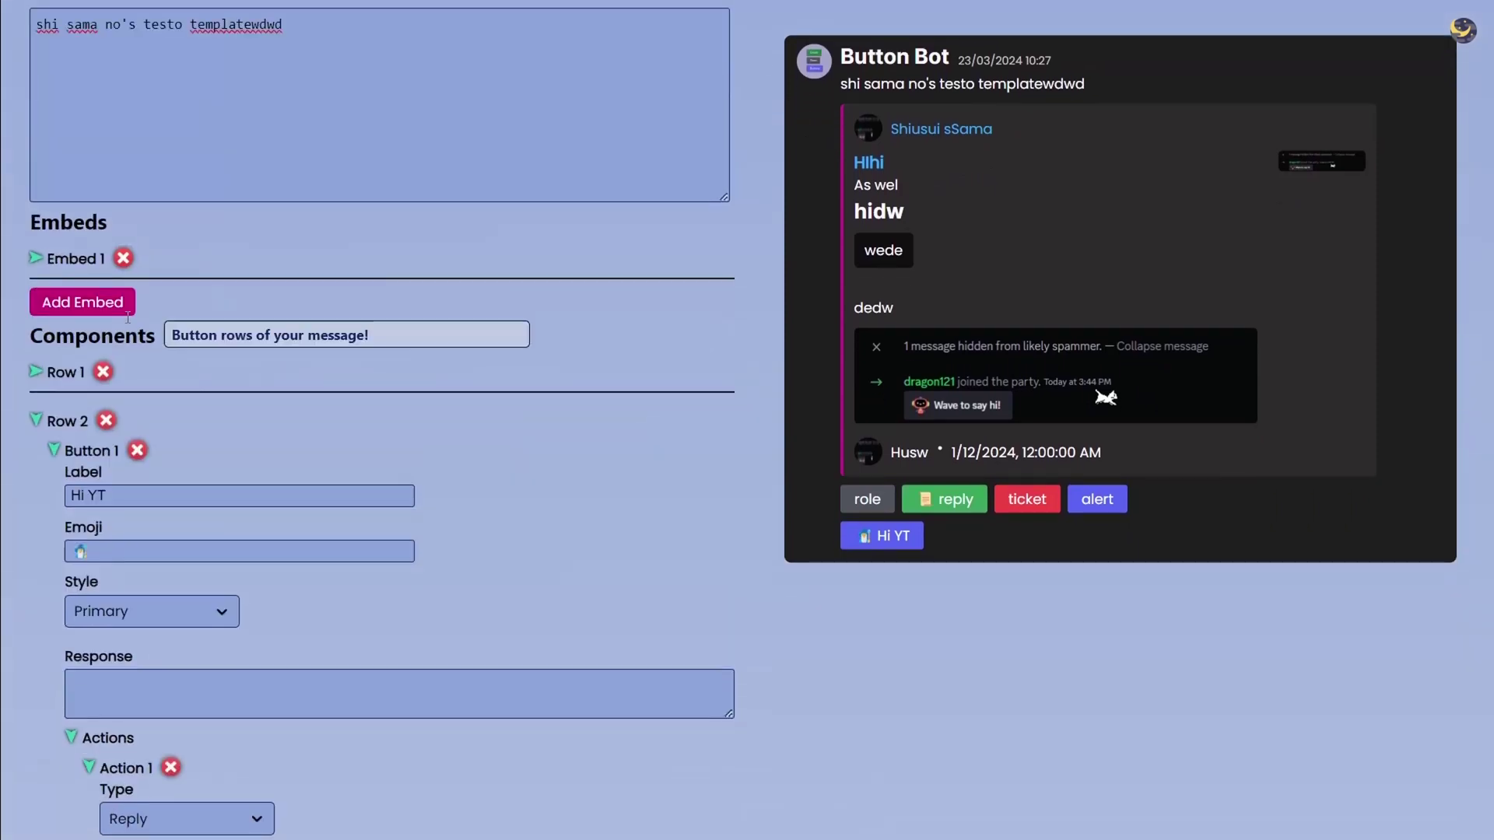
pyautogui.scroll(-1, 293, 470)
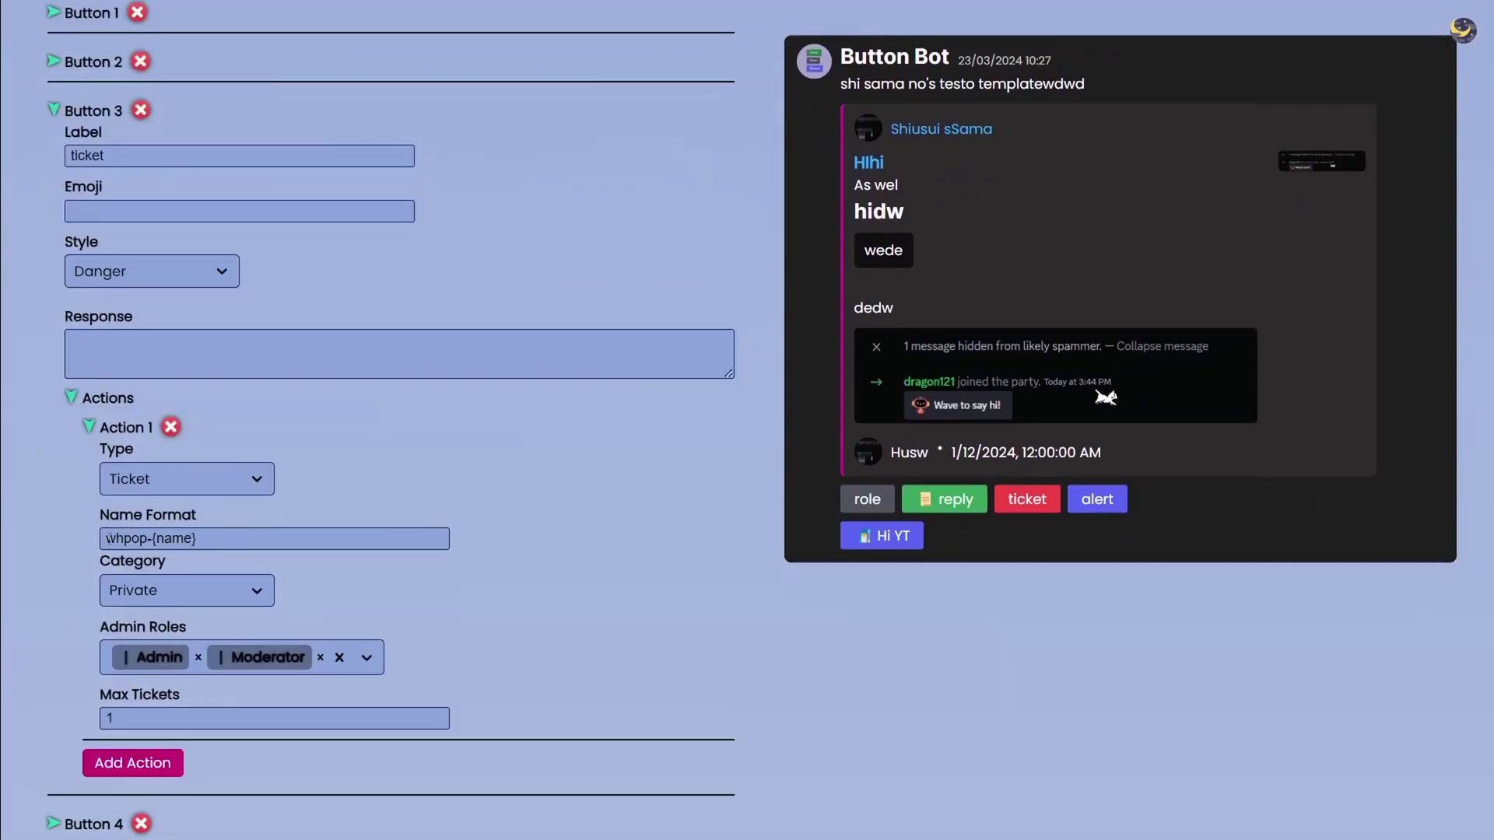
pyautogui.moveTo(107, 538); pyautogui.dragTo(172, 539)
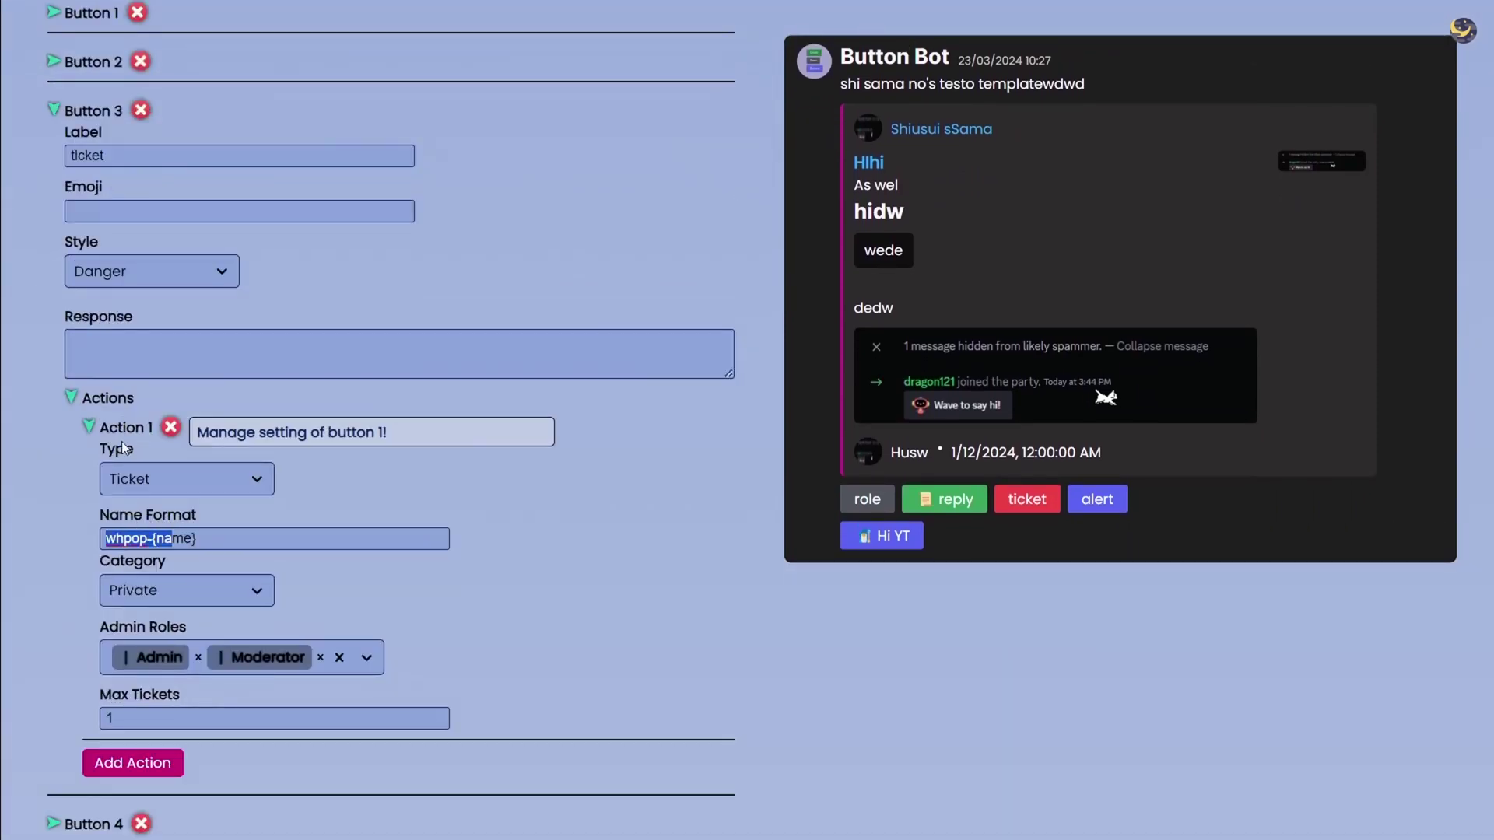
pyautogui.moveTo(142, 562)
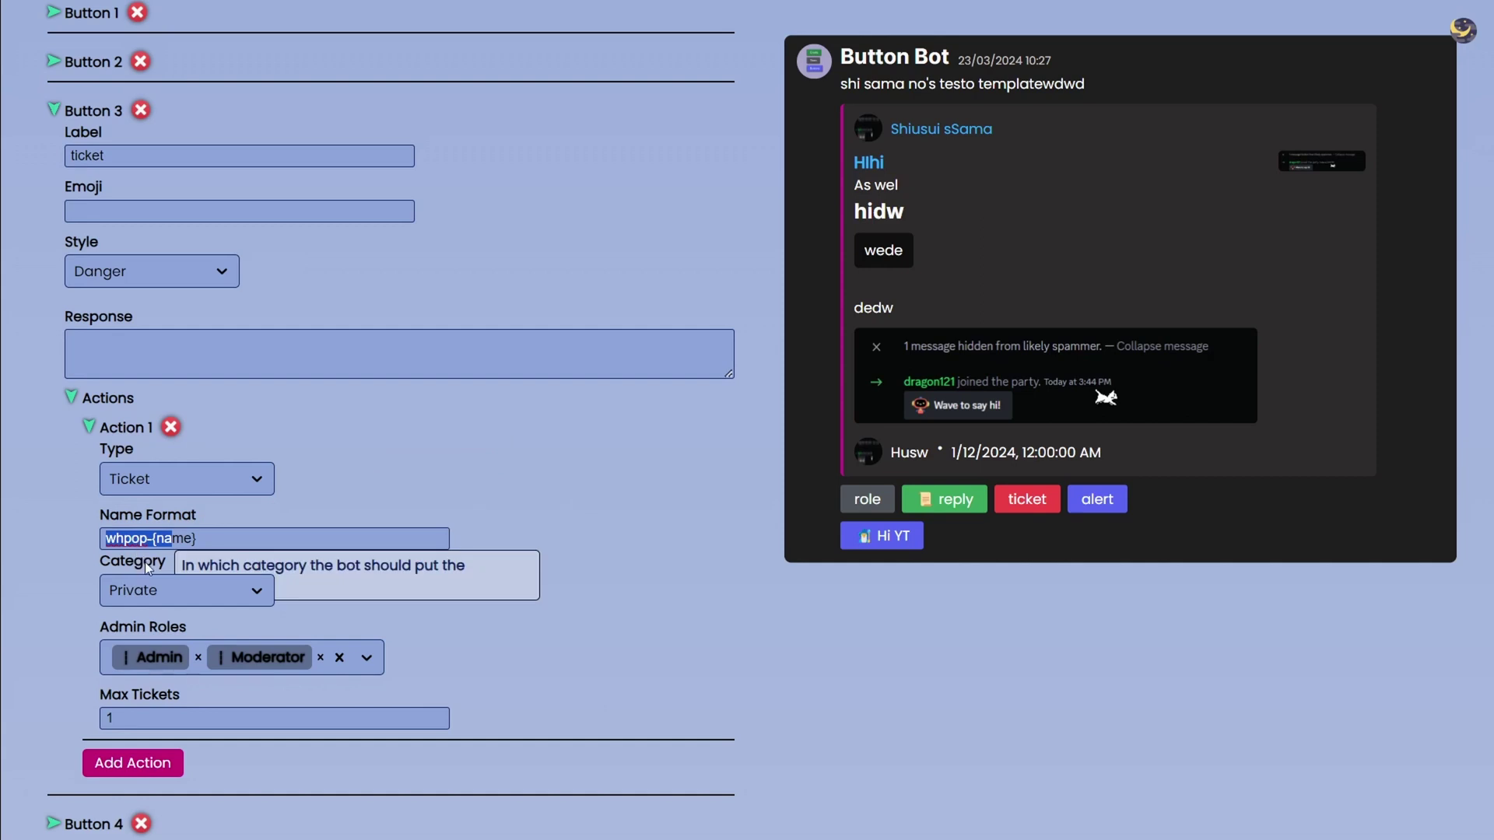
pyautogui.click(181, 591)
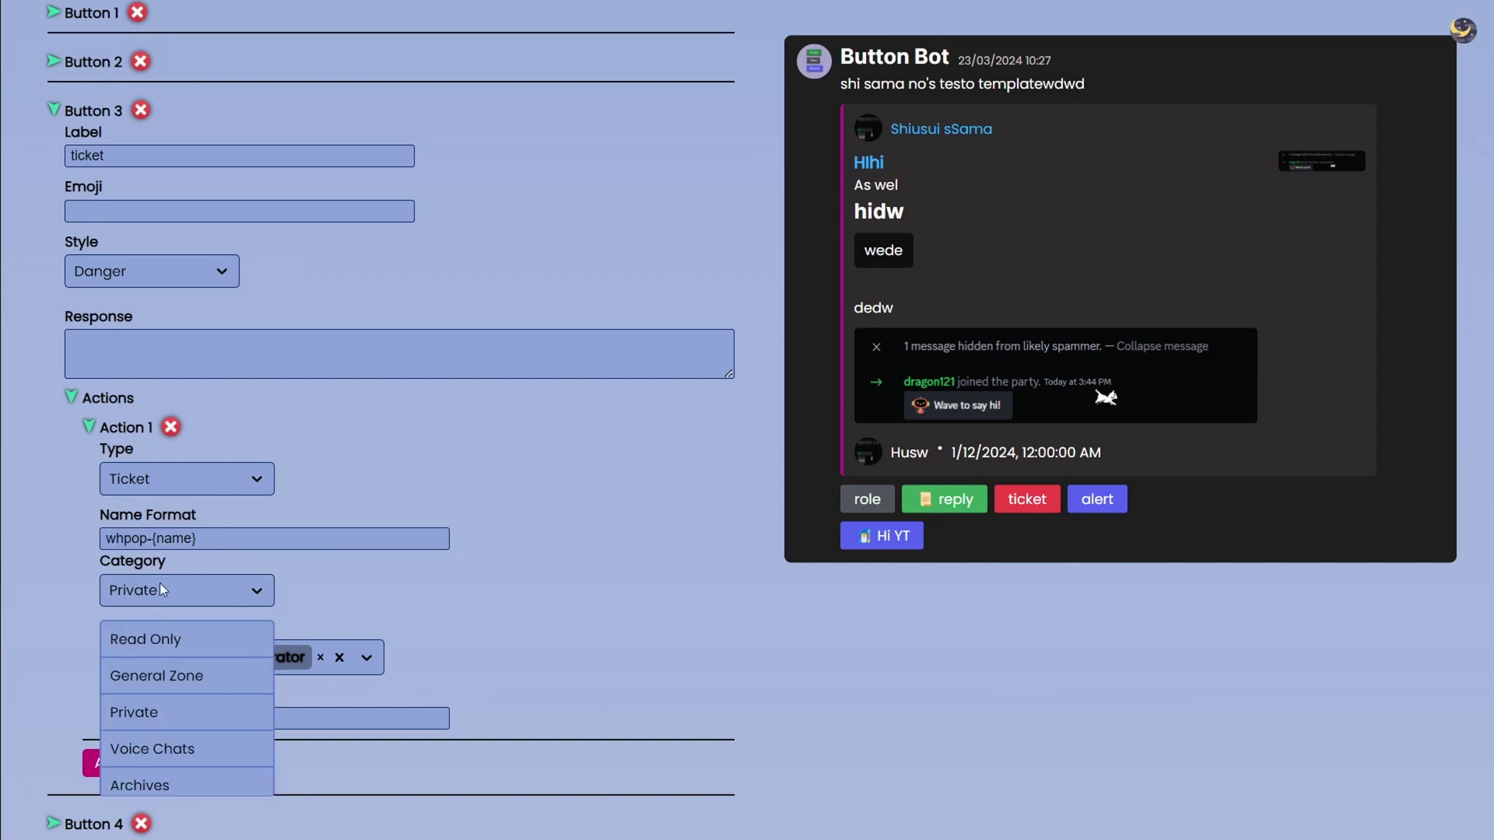
pyautogui.click(160, 582)
pyautogui.scroll(-1, 158, 587)
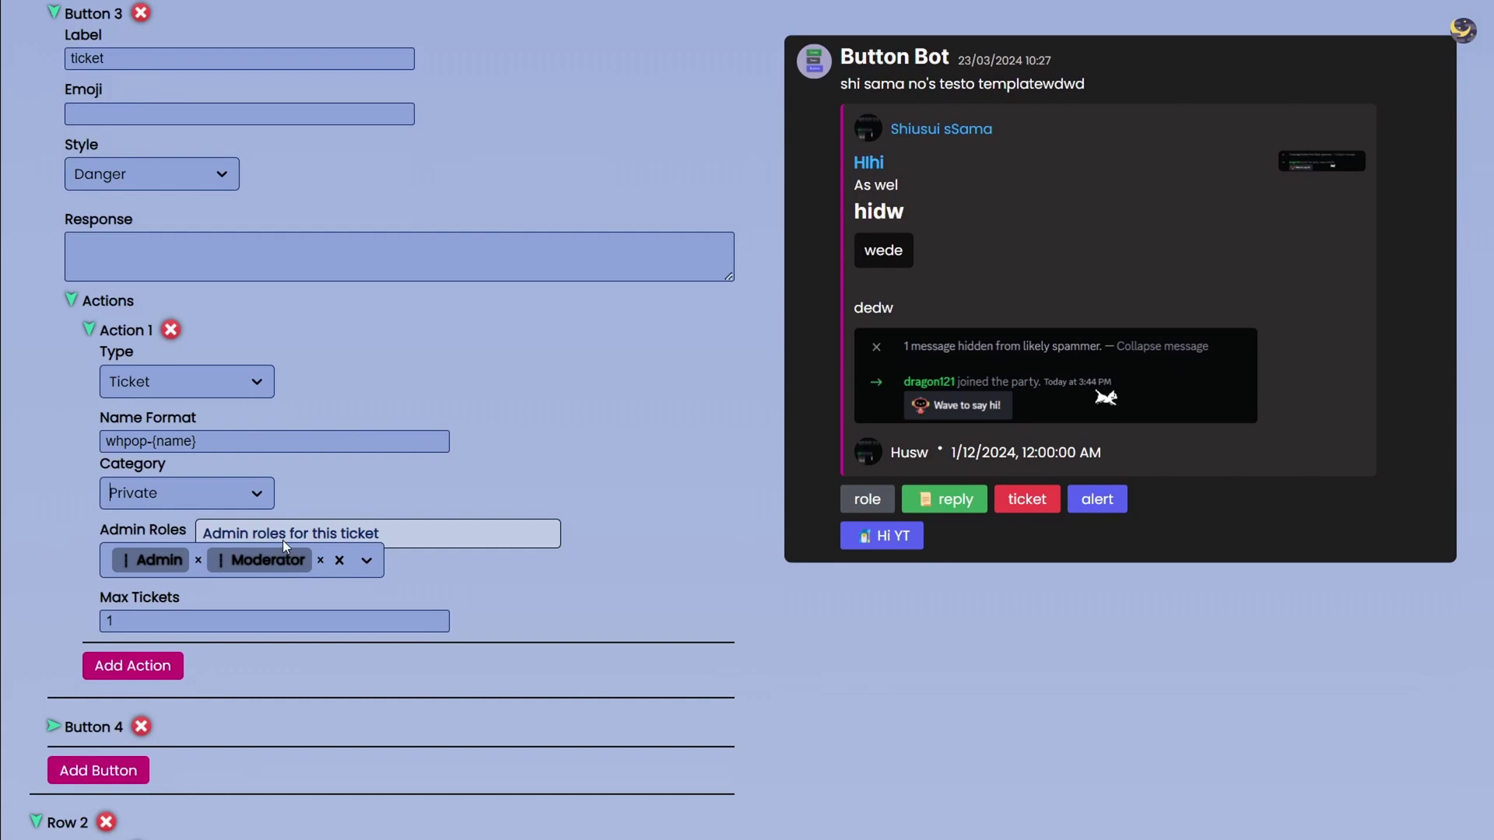
pyautogui.scroll(-3, 327, 529)
pyautogui.scroll(2, 129, 466)
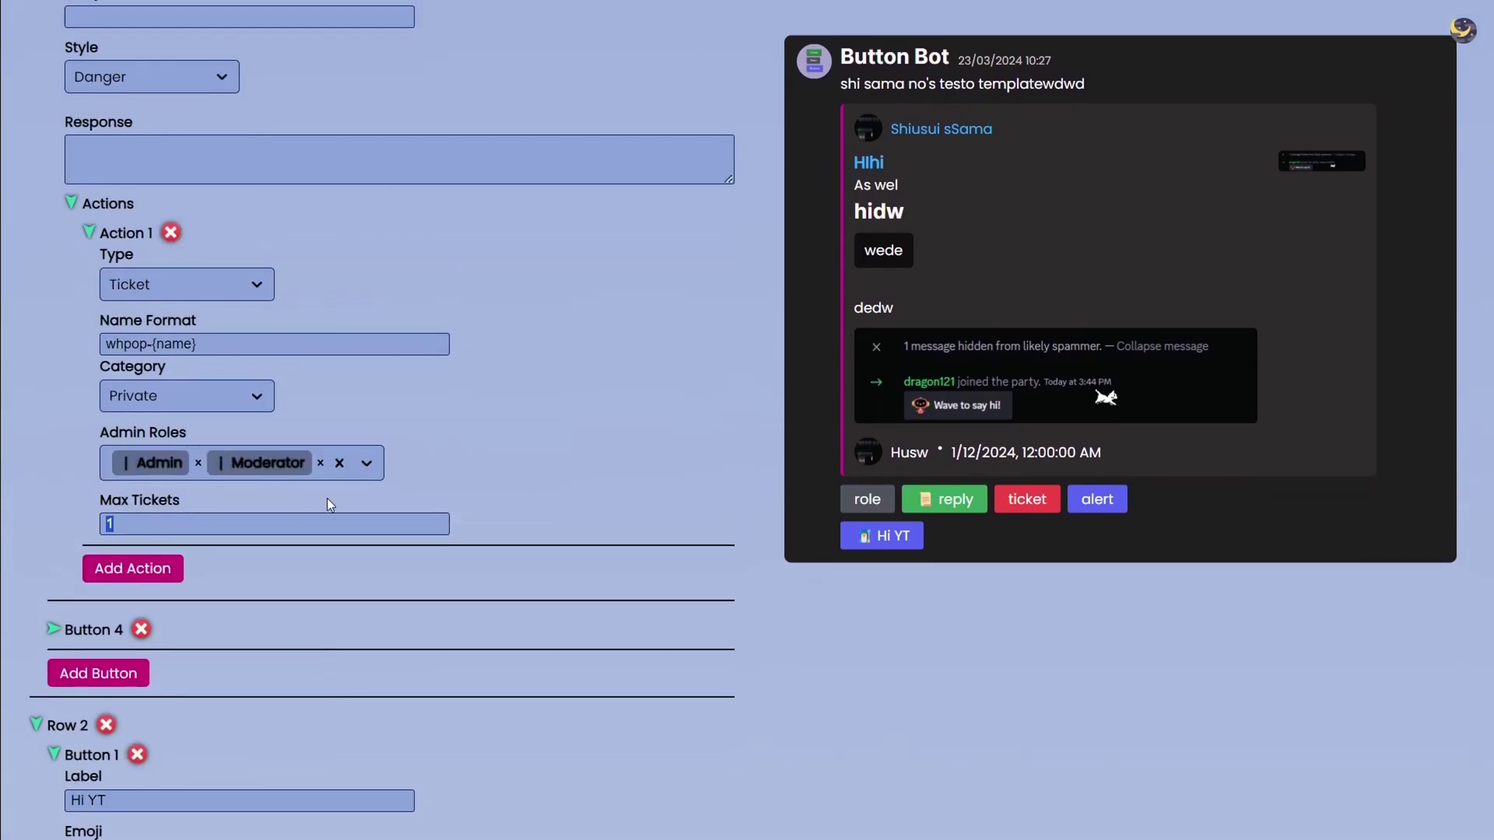
# - Expand the alert button's Actions and Action 1 settings to reach its replies
pyautogui.press('Tab')
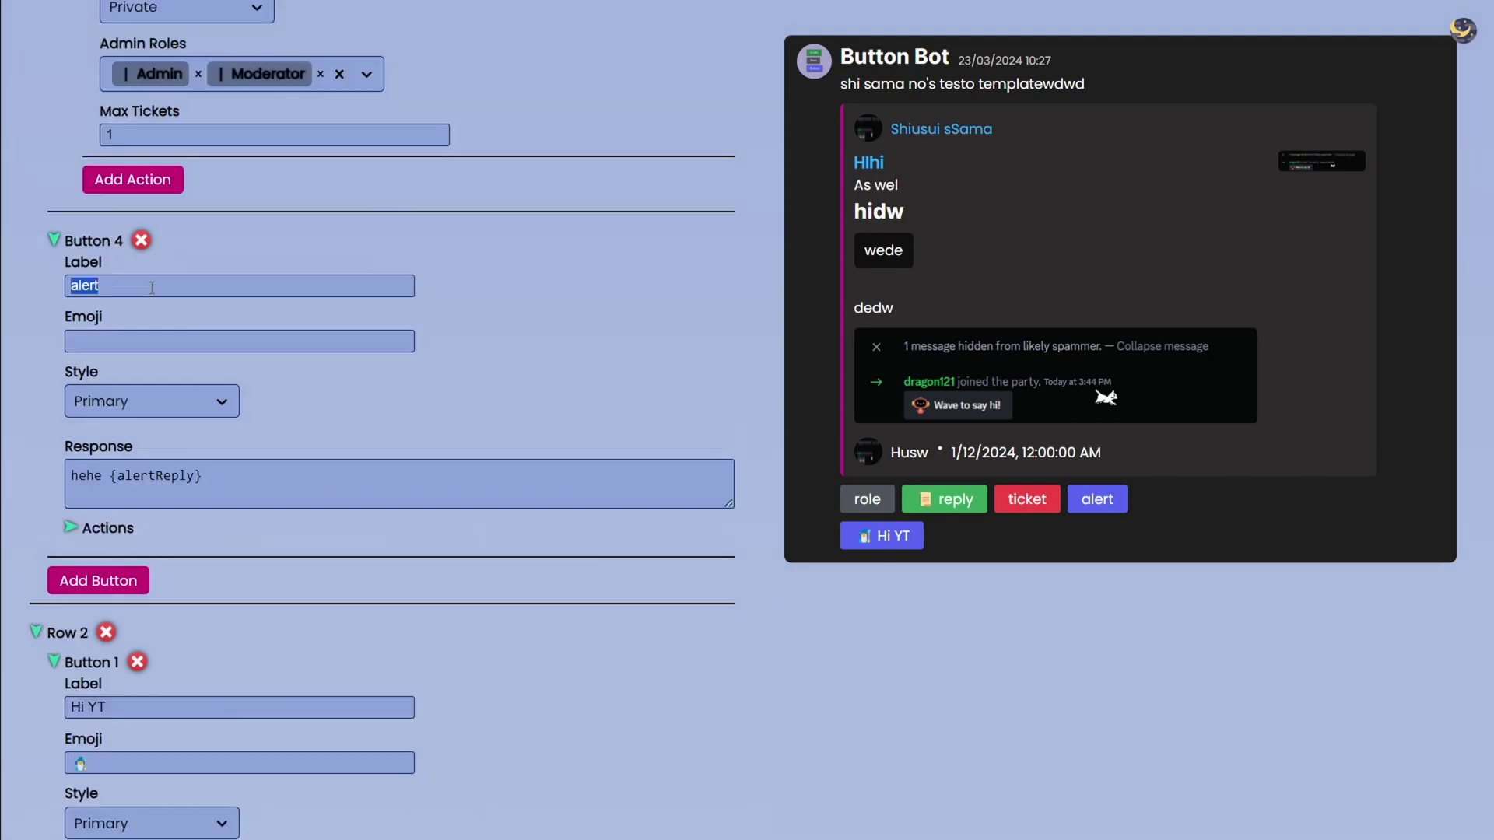
pyautogui.click(73, 535)
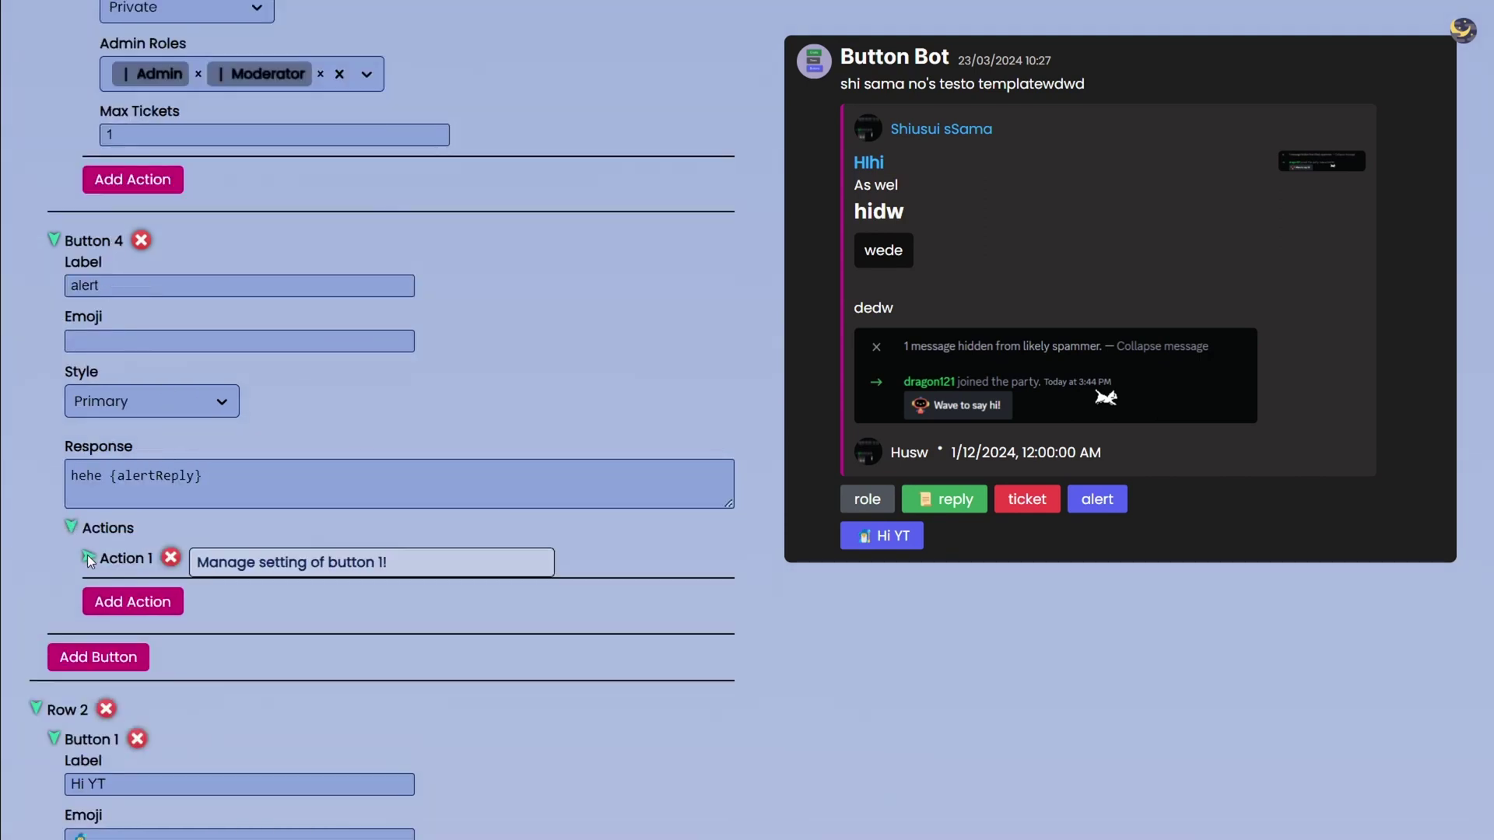
pyautogui.click(87, 554)
pyautogui.scroll(-1, 97, 551)
pyautogui.click(165, 508)
pyautogui.scroll(-1, 166, 509)
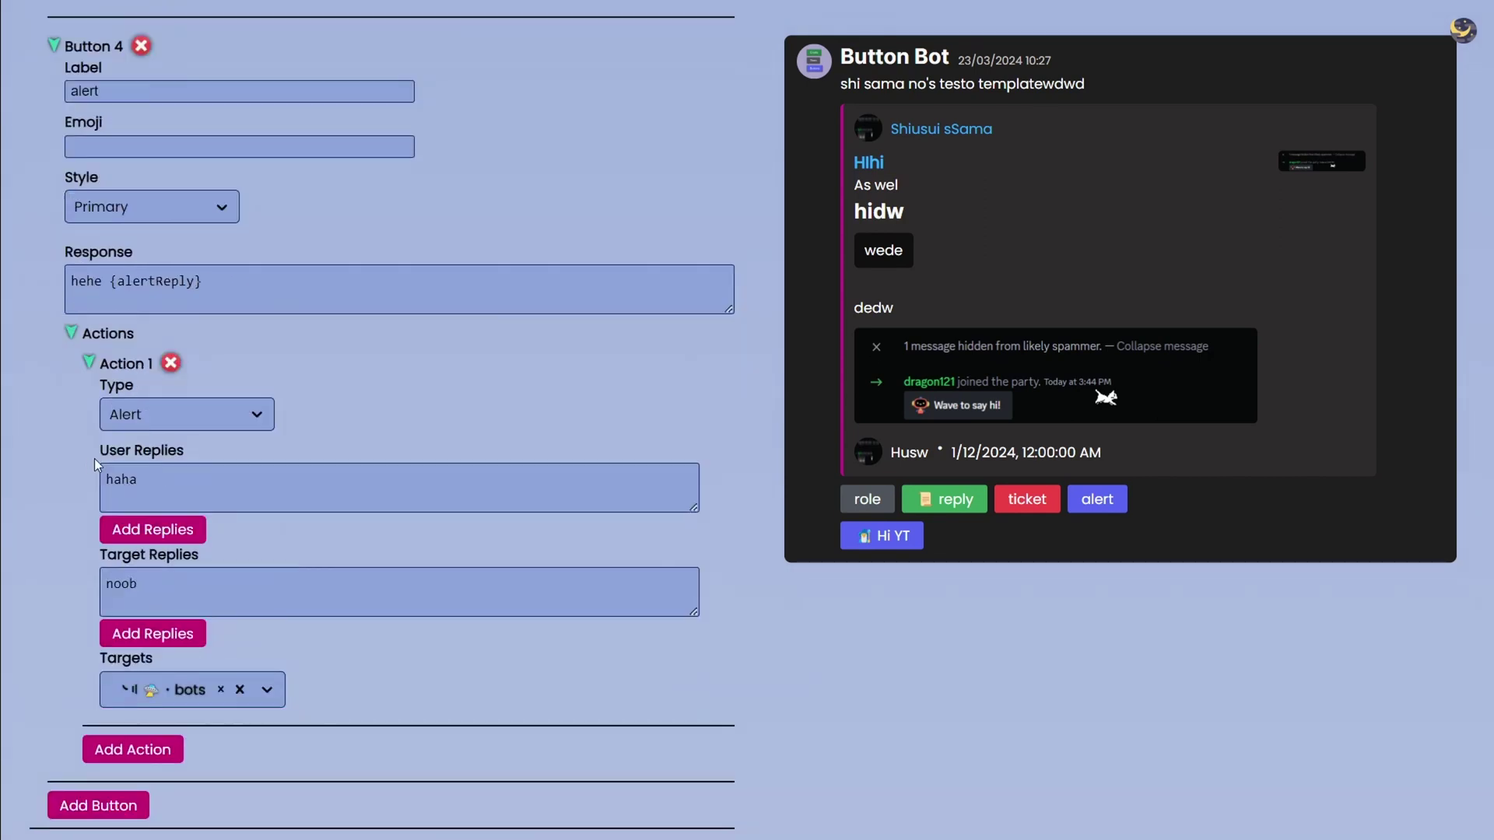
pyautogui.moveTo(154, 564)
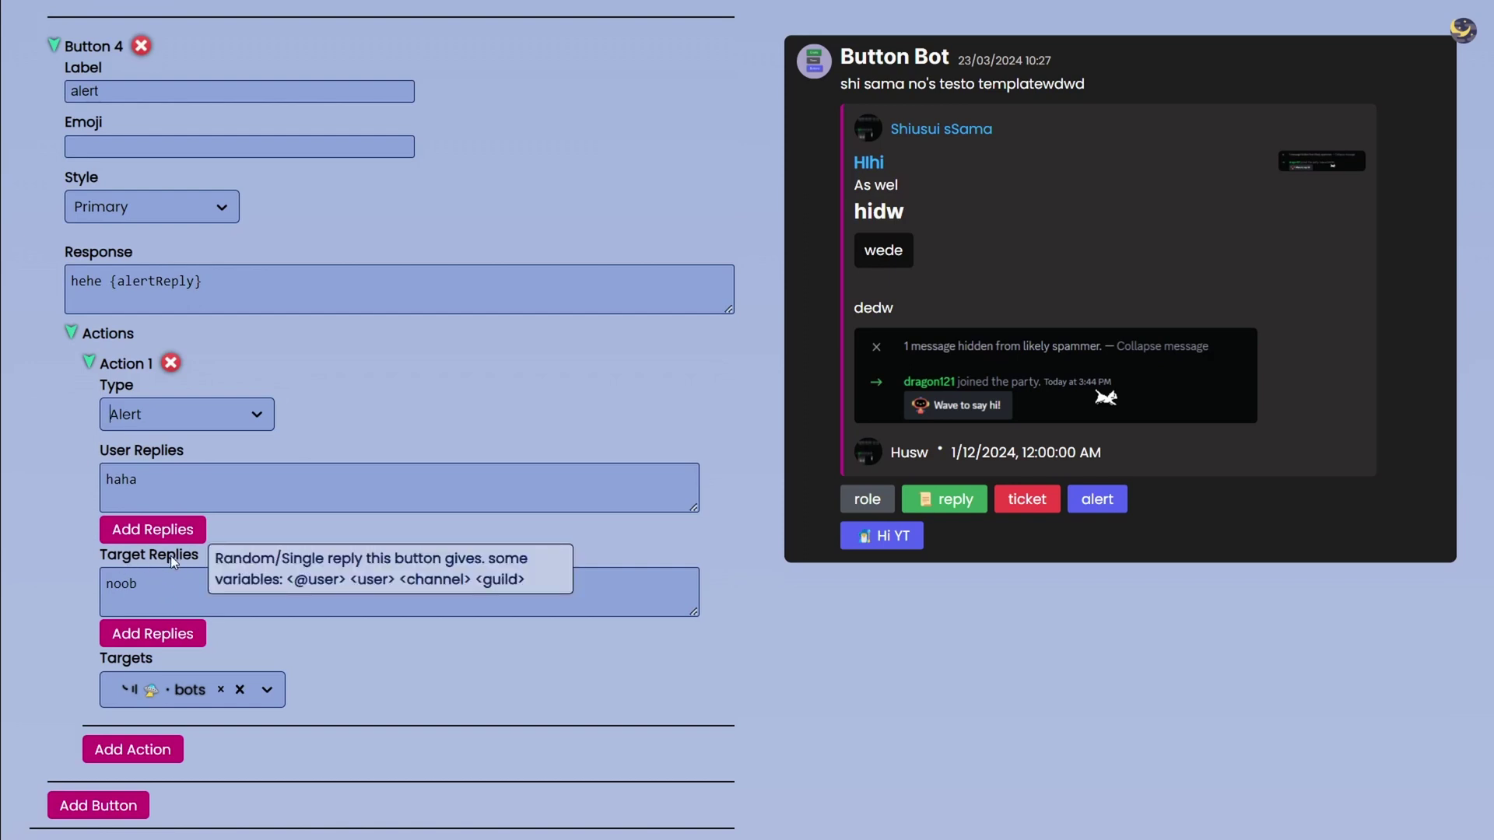
pyautogui.scroll(-1, 171, 556)
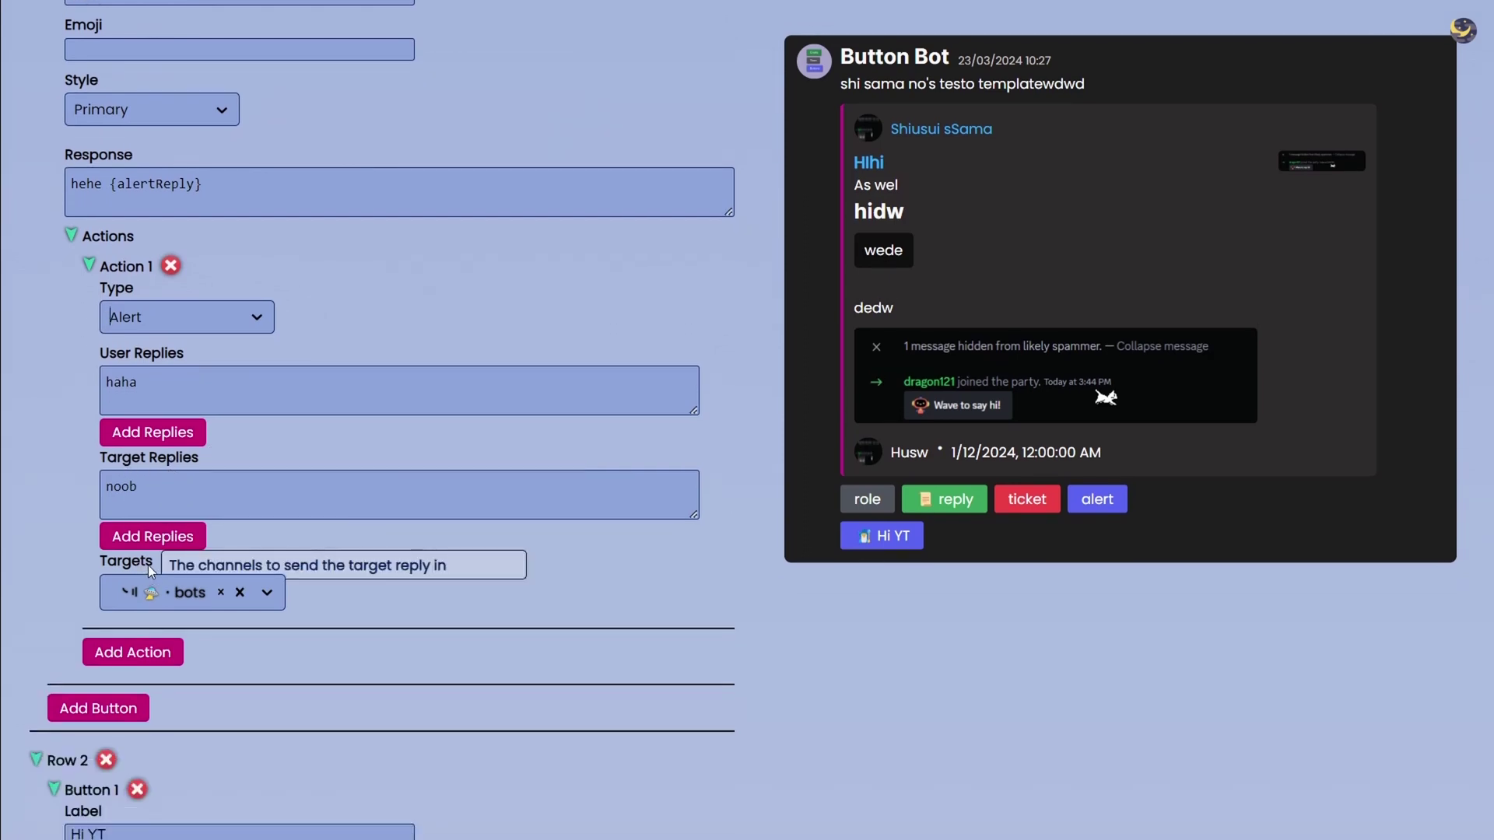
pyautogui.moveTo(138, 486); pyautogui.dragTo(103, 486)
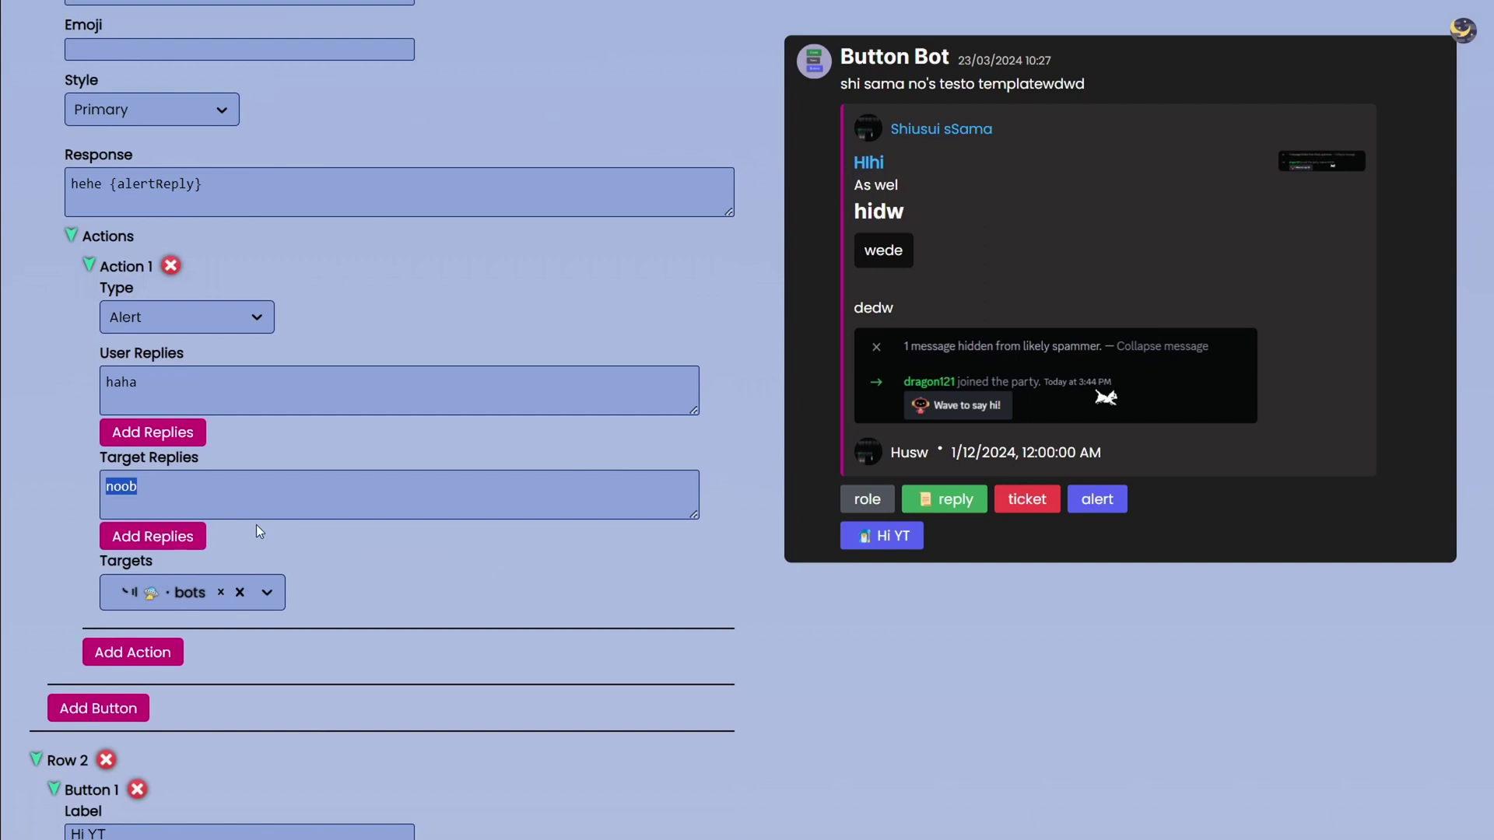
pyautogui.moveTo(159, 354)
pyautogui.moveTo(161, 354); pyautogui.dragTo(114, 356)
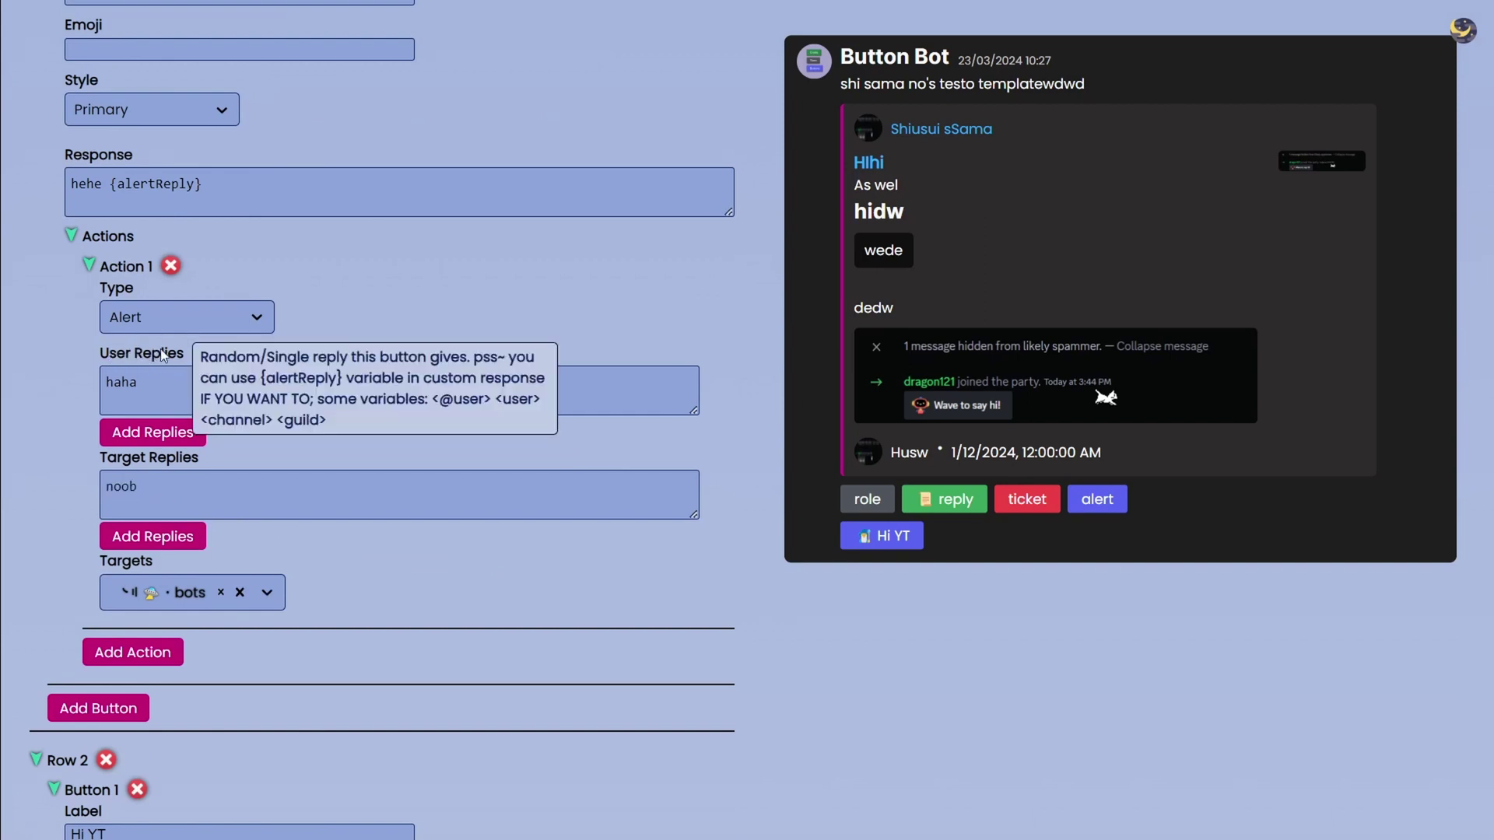
# - Replace the alert's user reply 'haha' with 'hi' followed by a user mention
pyautogui.click(306, 379)
pyautogui.moveTo(155, 352)
pyautogui.hotkey('ctrl', 'a')
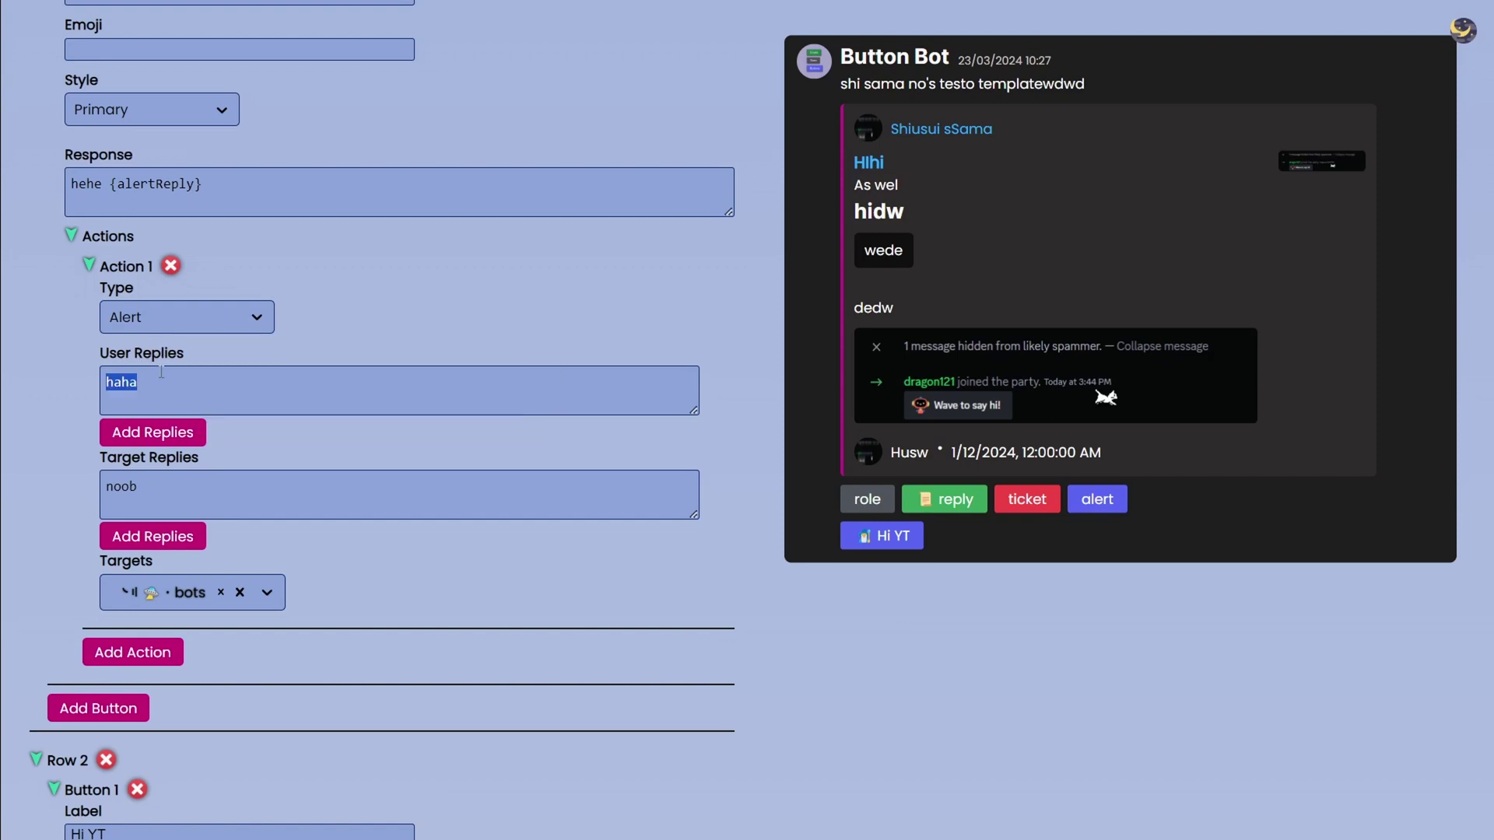
pyautogui.write('hi <@us')
pyautogui.hotkey('shift', 'Left')
pyautogui.hotkey('shift', 'Left')
pyautogui.hotkey('shift', 'Left')
pyautogui.hotkey('shift', 'Left')
pyautogui.hotkey('shift', 'Left')
pyautogui.hotkey('shift', 'Left')
pyautogui.press('BackSpace')
pyautogui.press('BackSpace')
pyautogui.press('BackSpace')
pyautogui.write('@shisuisa')
pyautogui.hotkey('ctrl', 'a')
pyautogui.hotkey('ctrl', 'x')
pyautogui.hotkey('ctrl', 'v')
pyautogui.scroll(15, 289, 344)
pyautogui.scroll(-8, 259, 428)
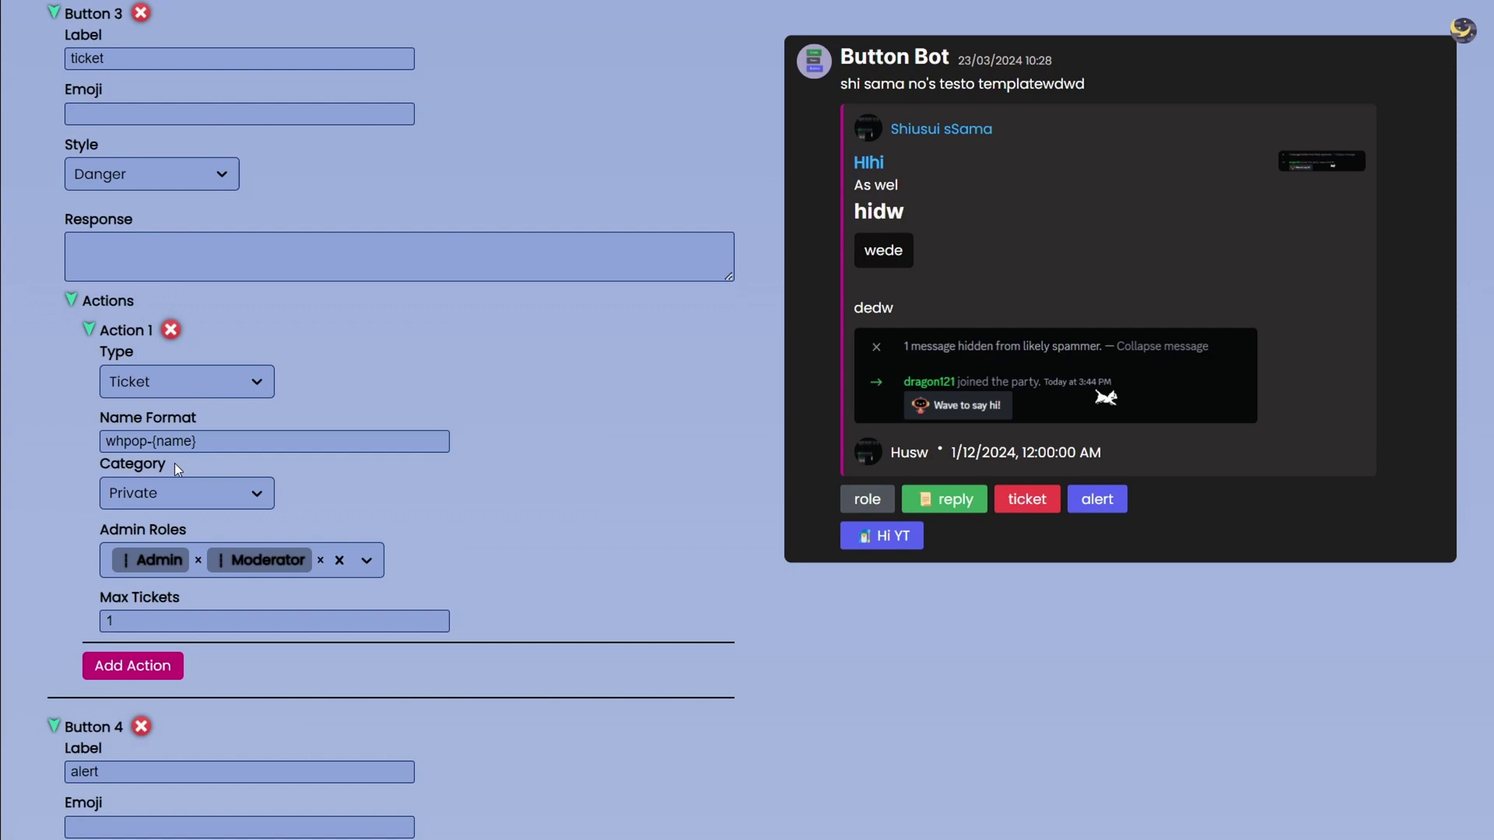
pyautogui.scroll(-5, 183, 459)
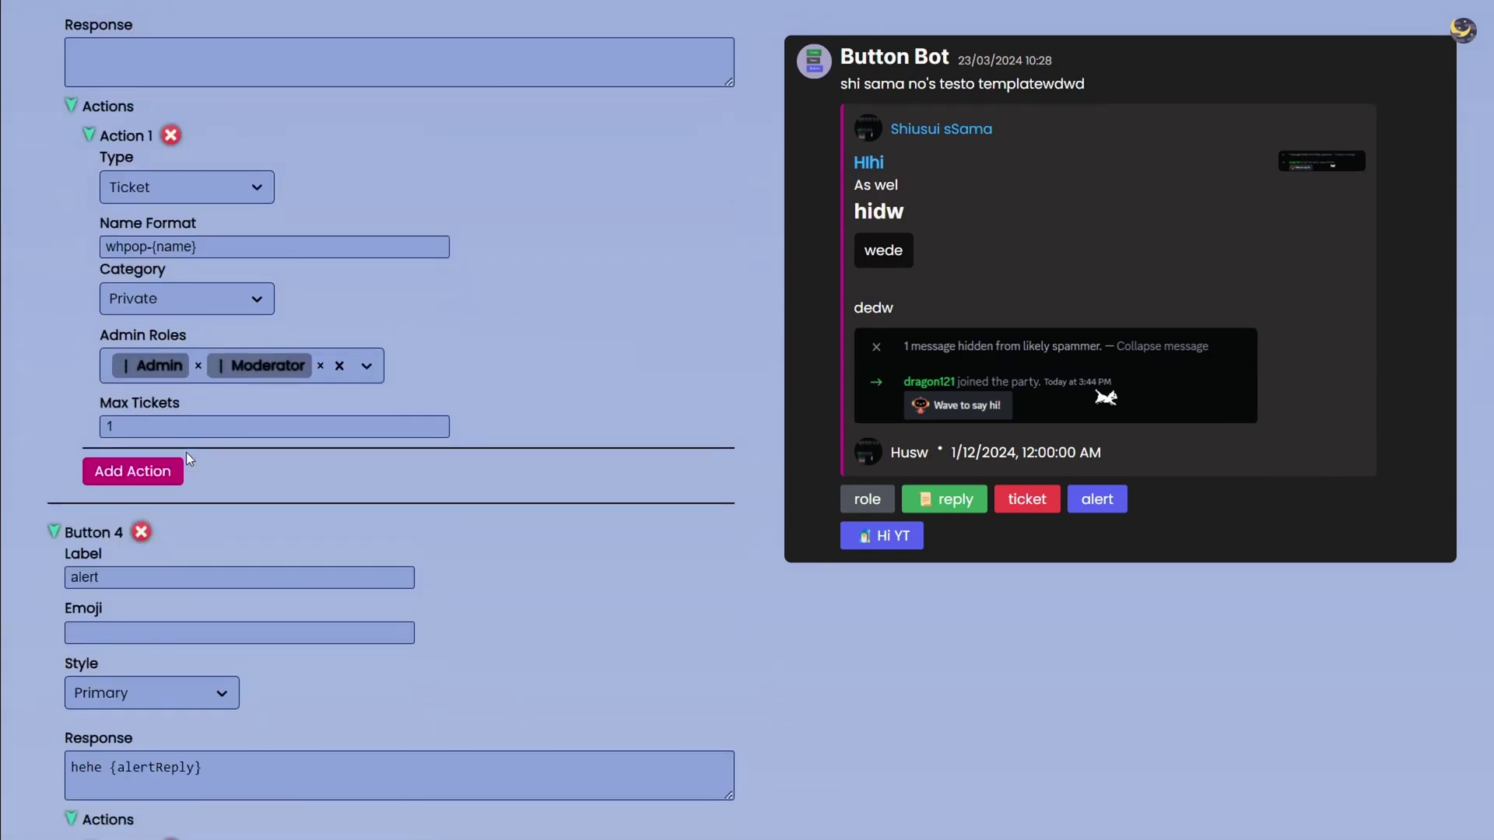
pyautogui.scroll(2, 249, 376)
pyautogui.scroll(-3, 180, 469)
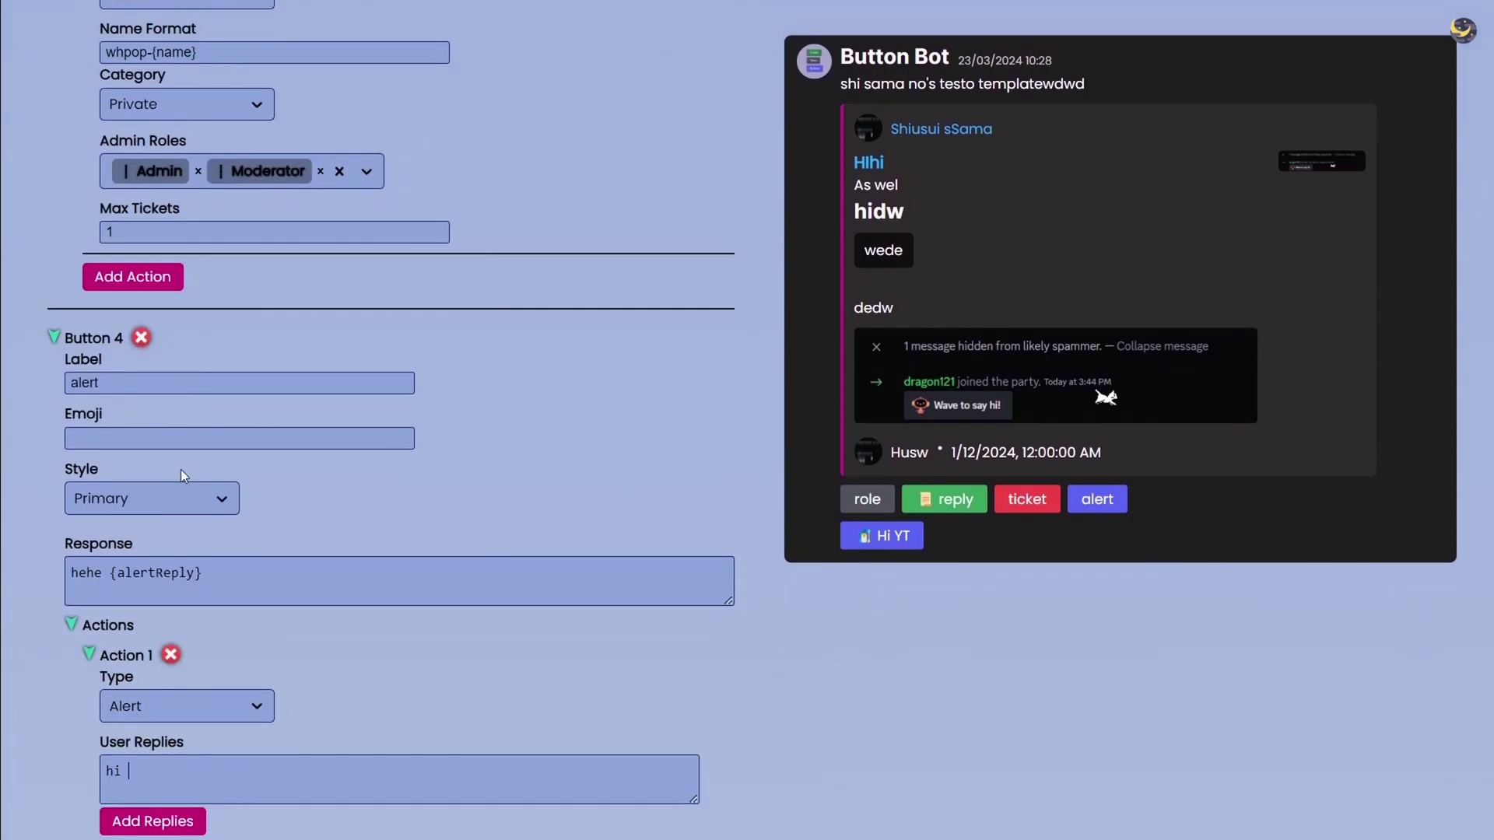
pyautogui.scroll(3, 265, 311)
pyautogui.scroll(-3, 182, 357)
pyautogui.scroll(4, 179, 414)
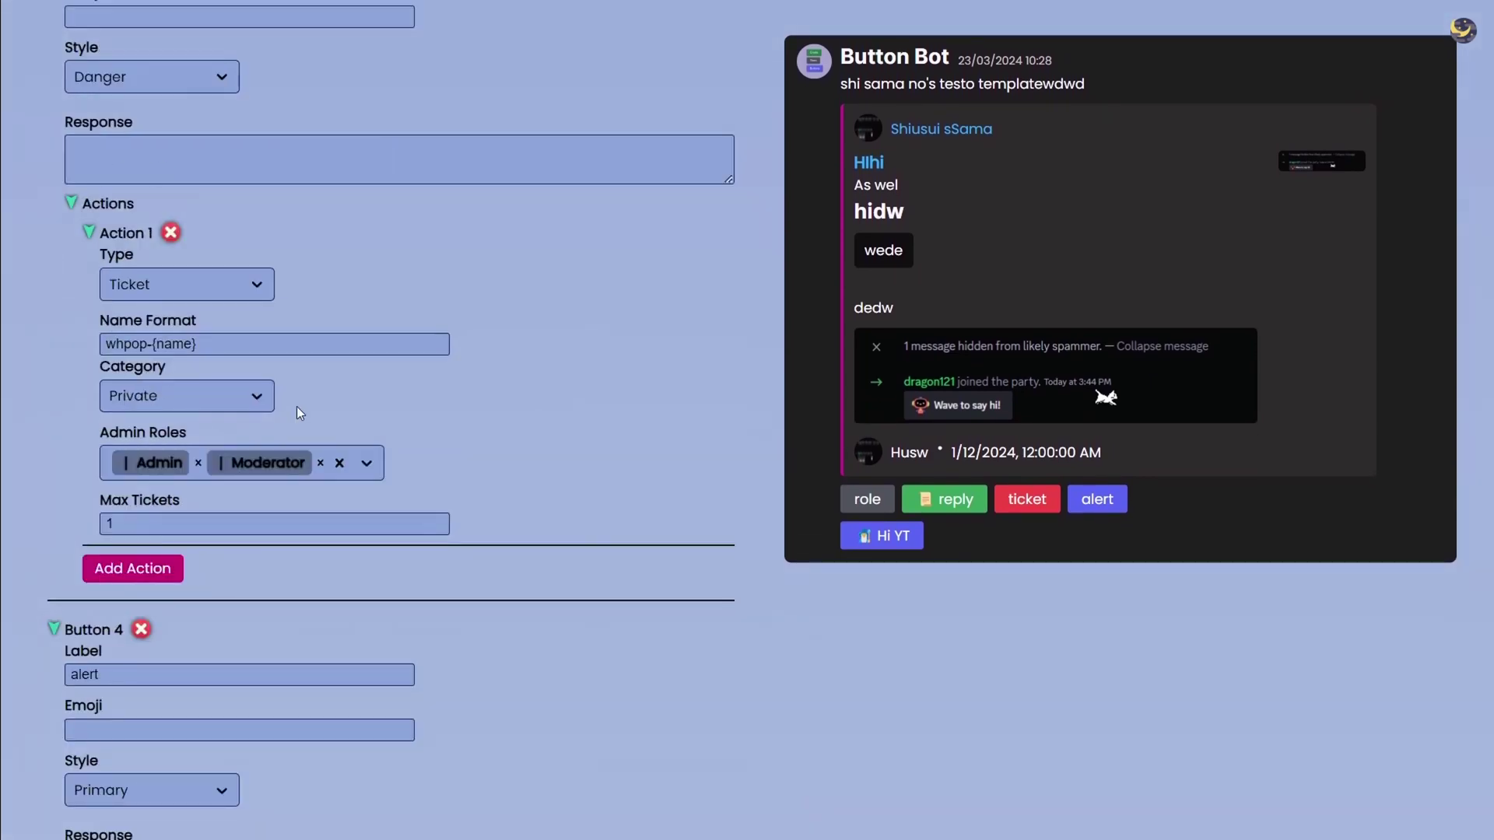
pyautogui.scroll(-5, 311, 397)
pyautogui.scroll(-3, 140, 249)
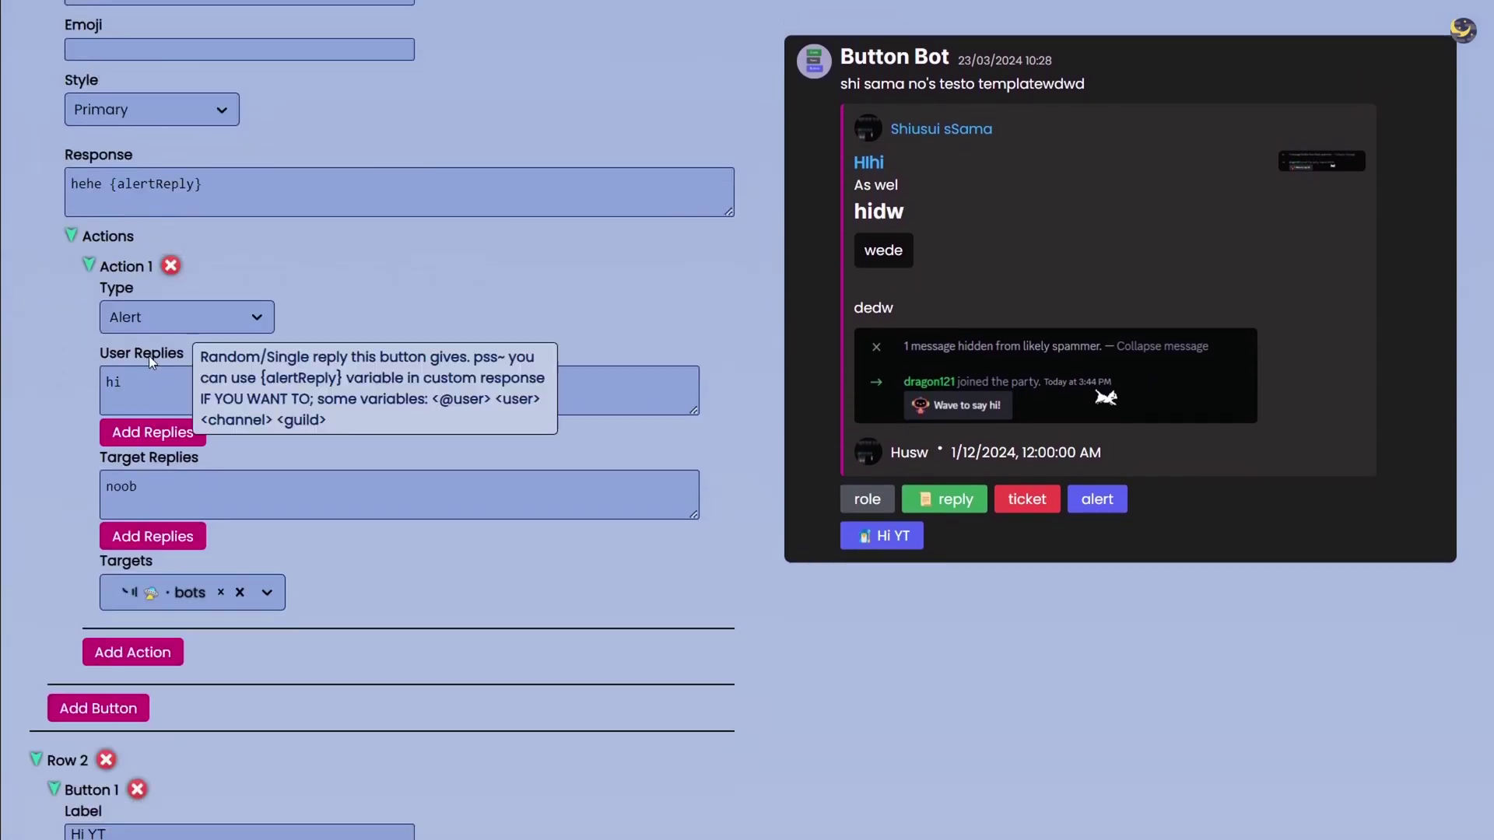
pyautogui.doubleClick(151, 382)
pyautogui.click(466, 315)
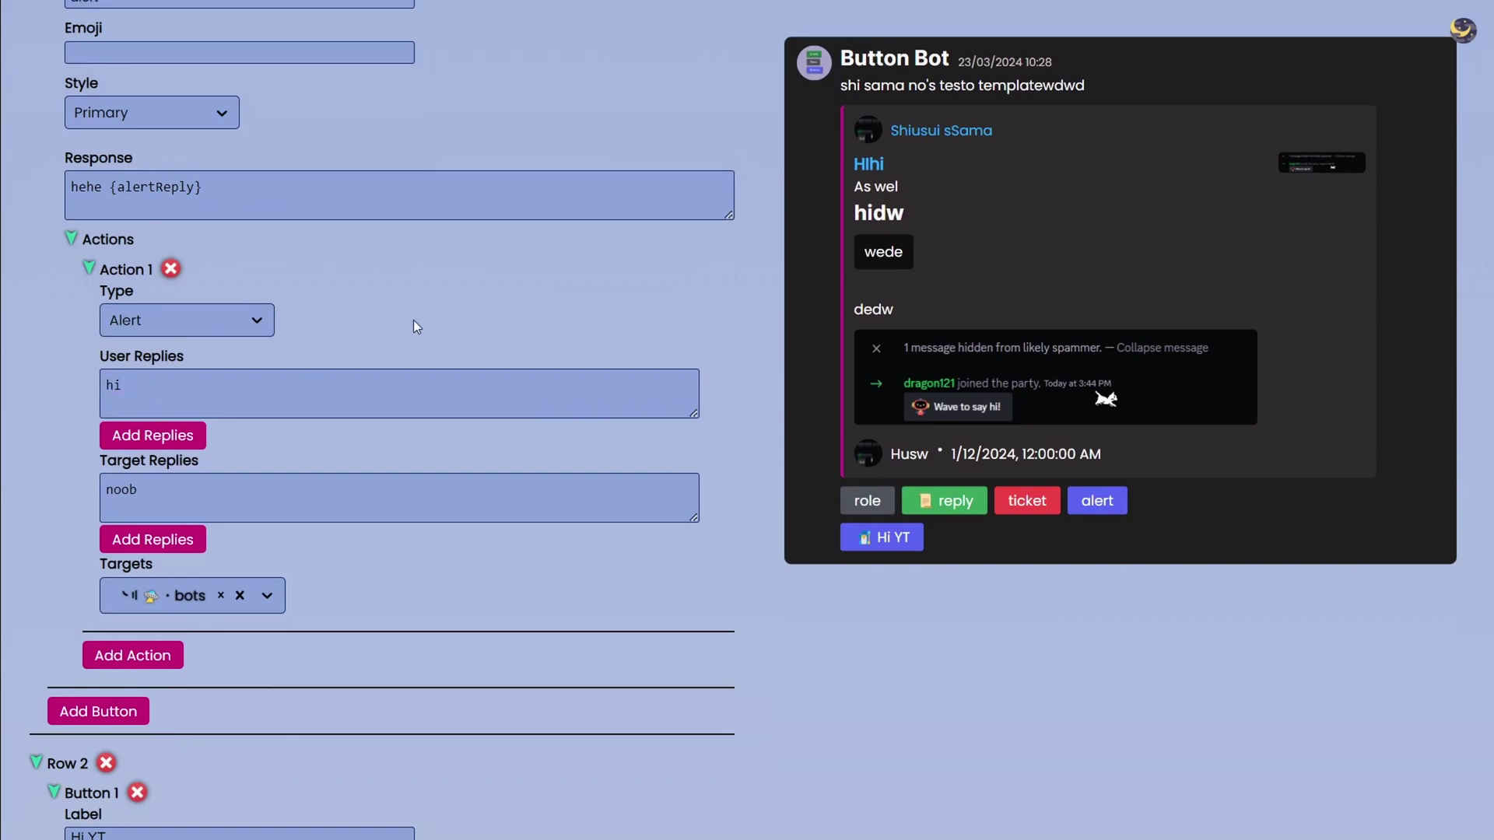
pyautogui.scroll(12, 414, 320)
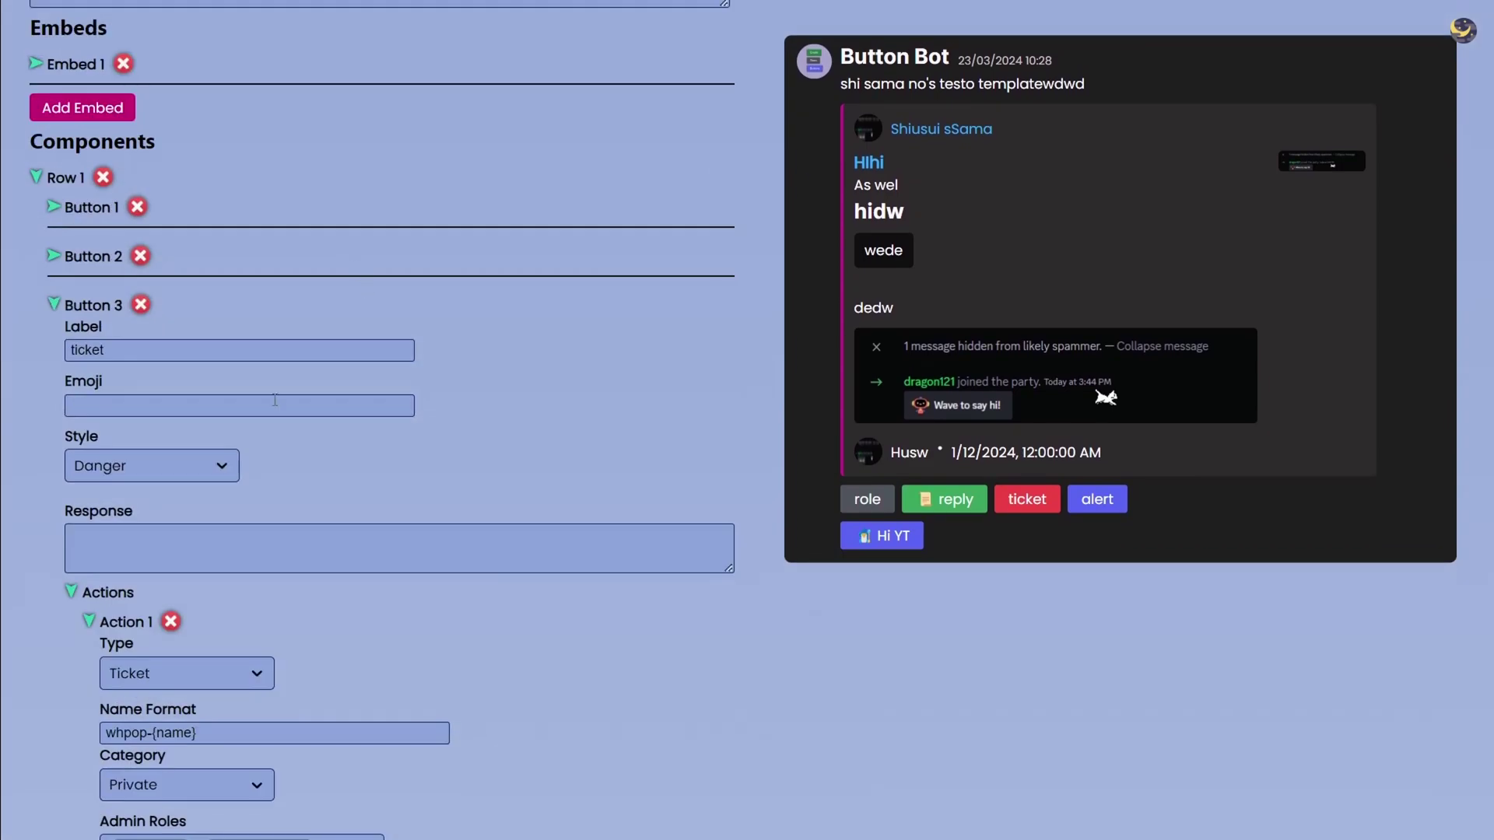
# - Collapse the ticket and alert buttons and write 'Hey you just got {roles}' in the Hi YT Response box
pyautogui.click(58, 308)
pyautogui.click(62, 358)
pyautogui.scroll(-5, 63, 364)
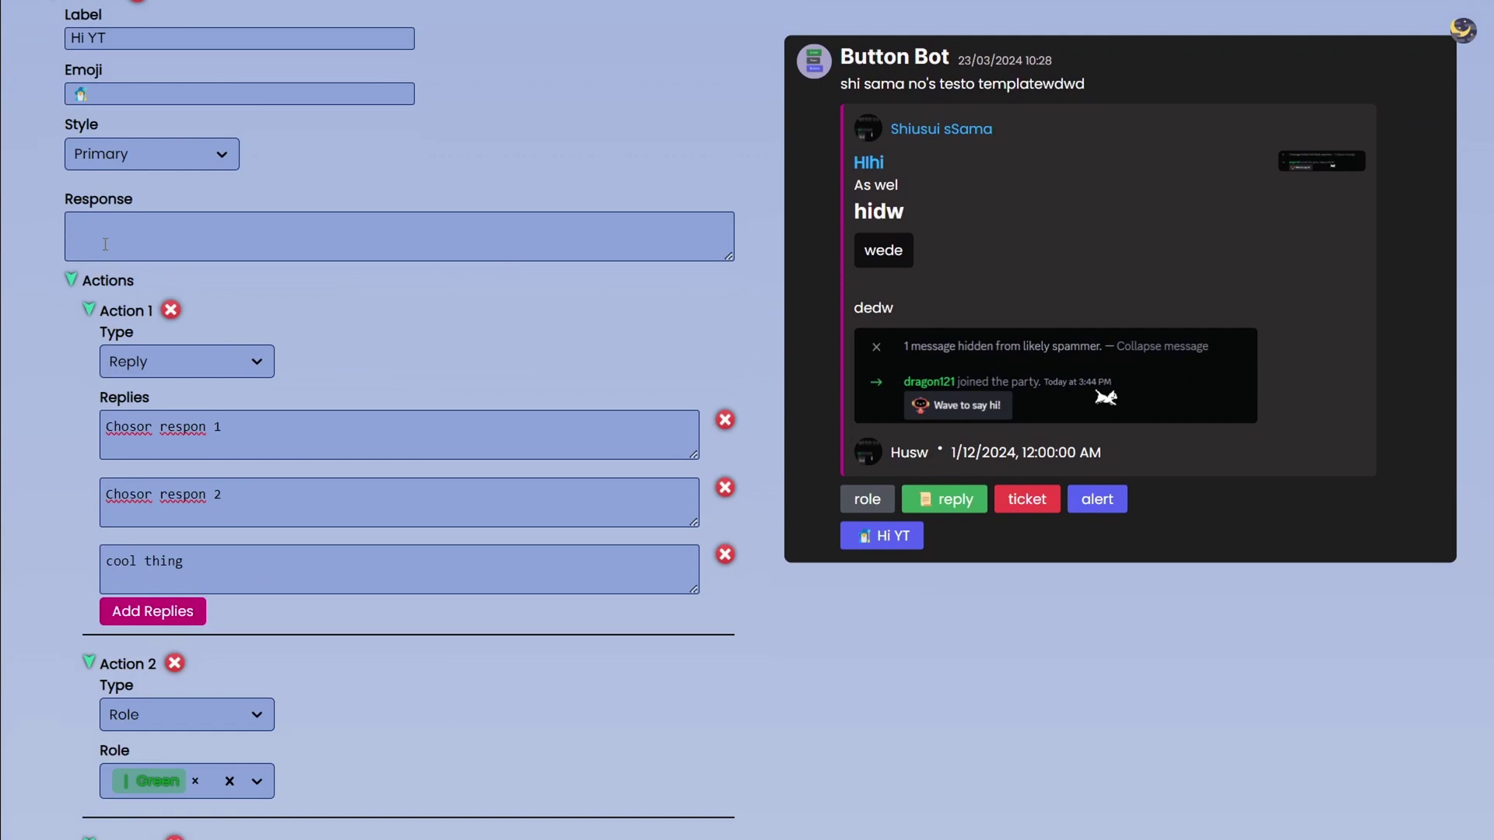
pyautogui.write('HHey you just got {roles}')
pyautogui.moveTo(127, 204)
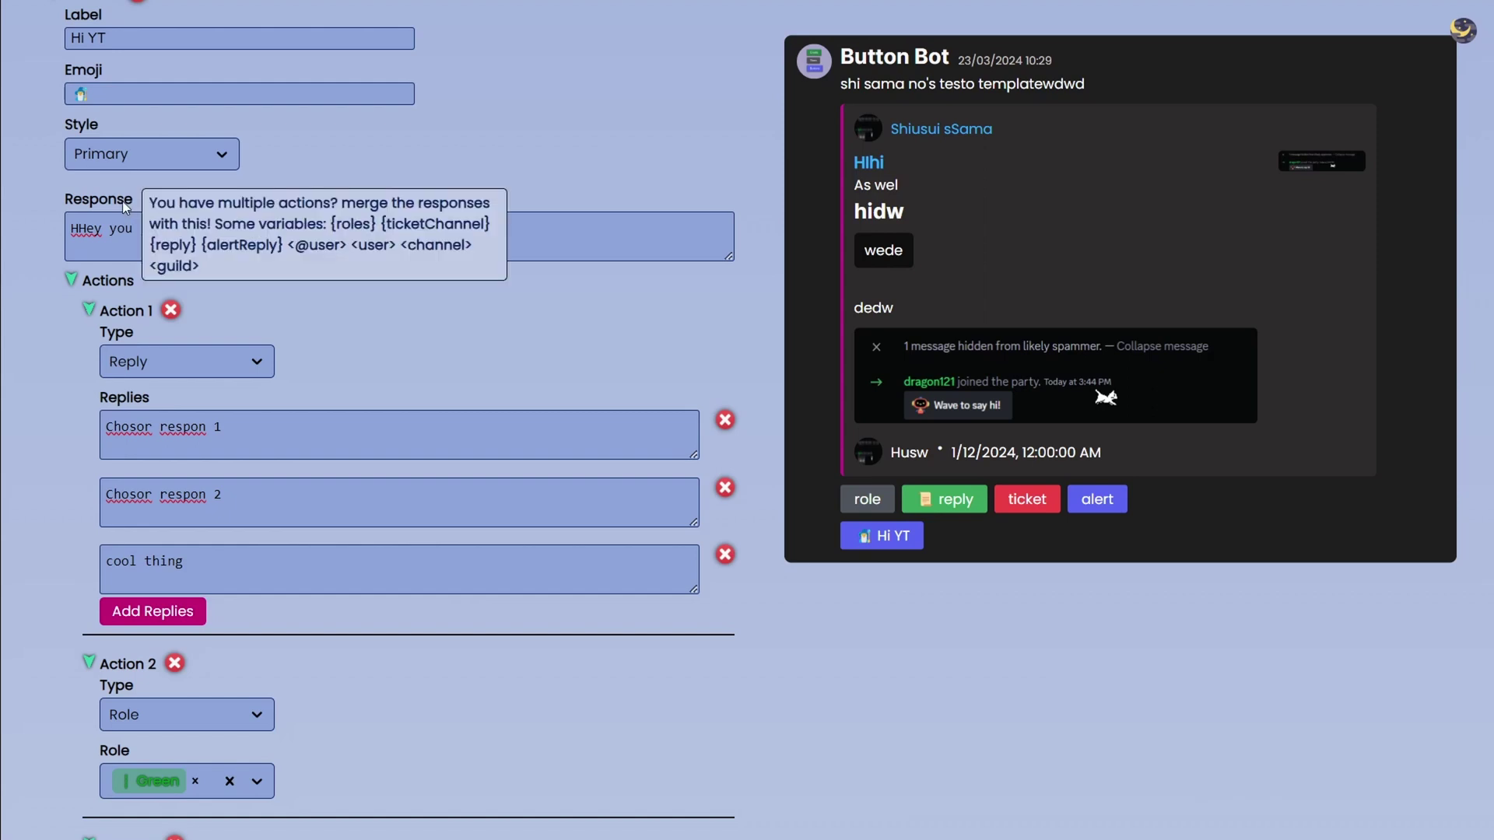
pyautogui.doubleClick(238, 227)
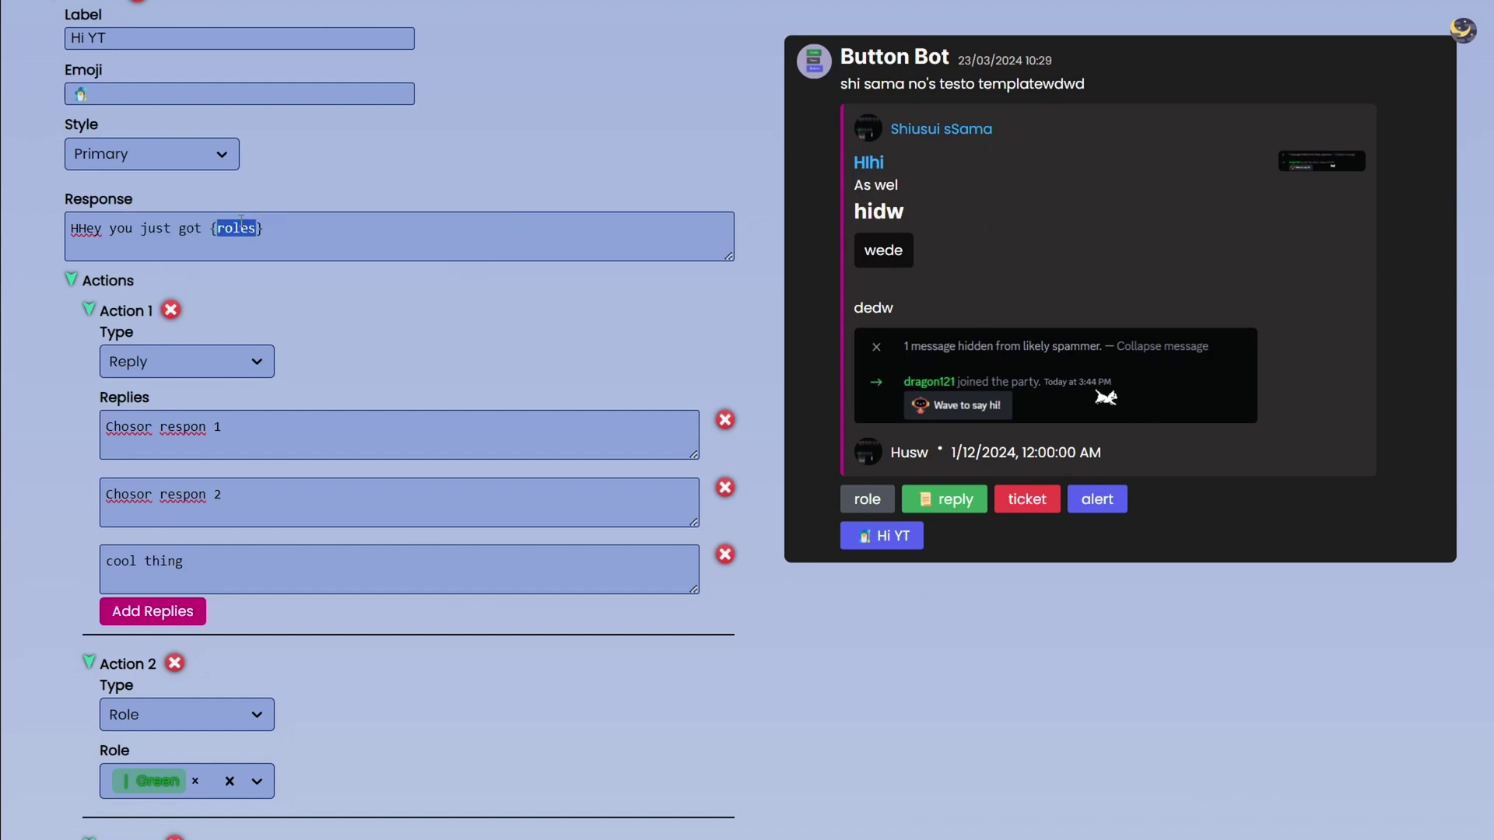
pyautogui.press('Right')
pyautogui.moveTo(112, 205)
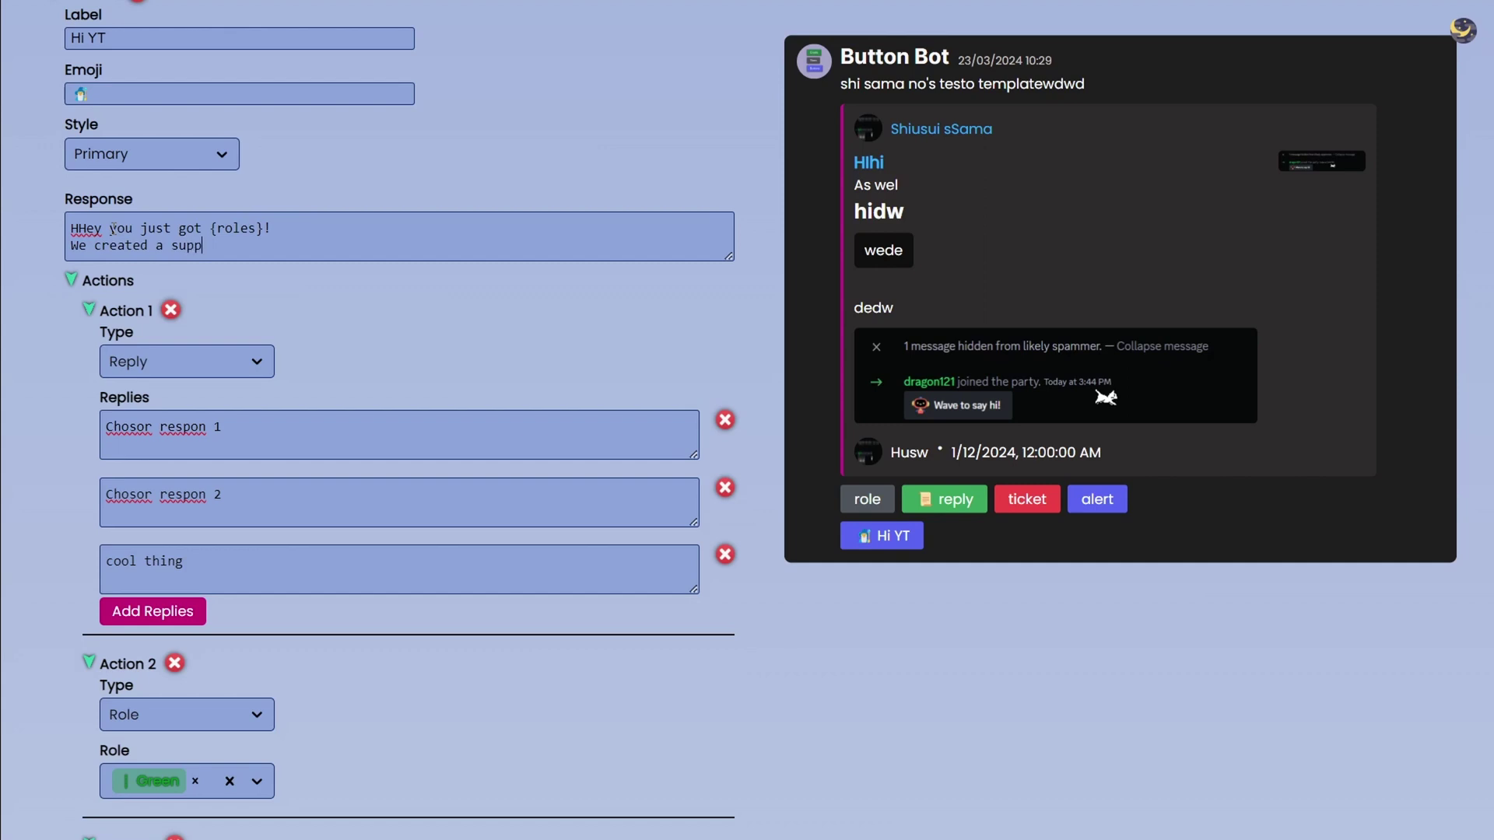
# - Add 'We created a supprot tciekt {ticketChannel}' and check channel mentions in Discord
pyautogui.write('rot tciekt {ticketChannel')
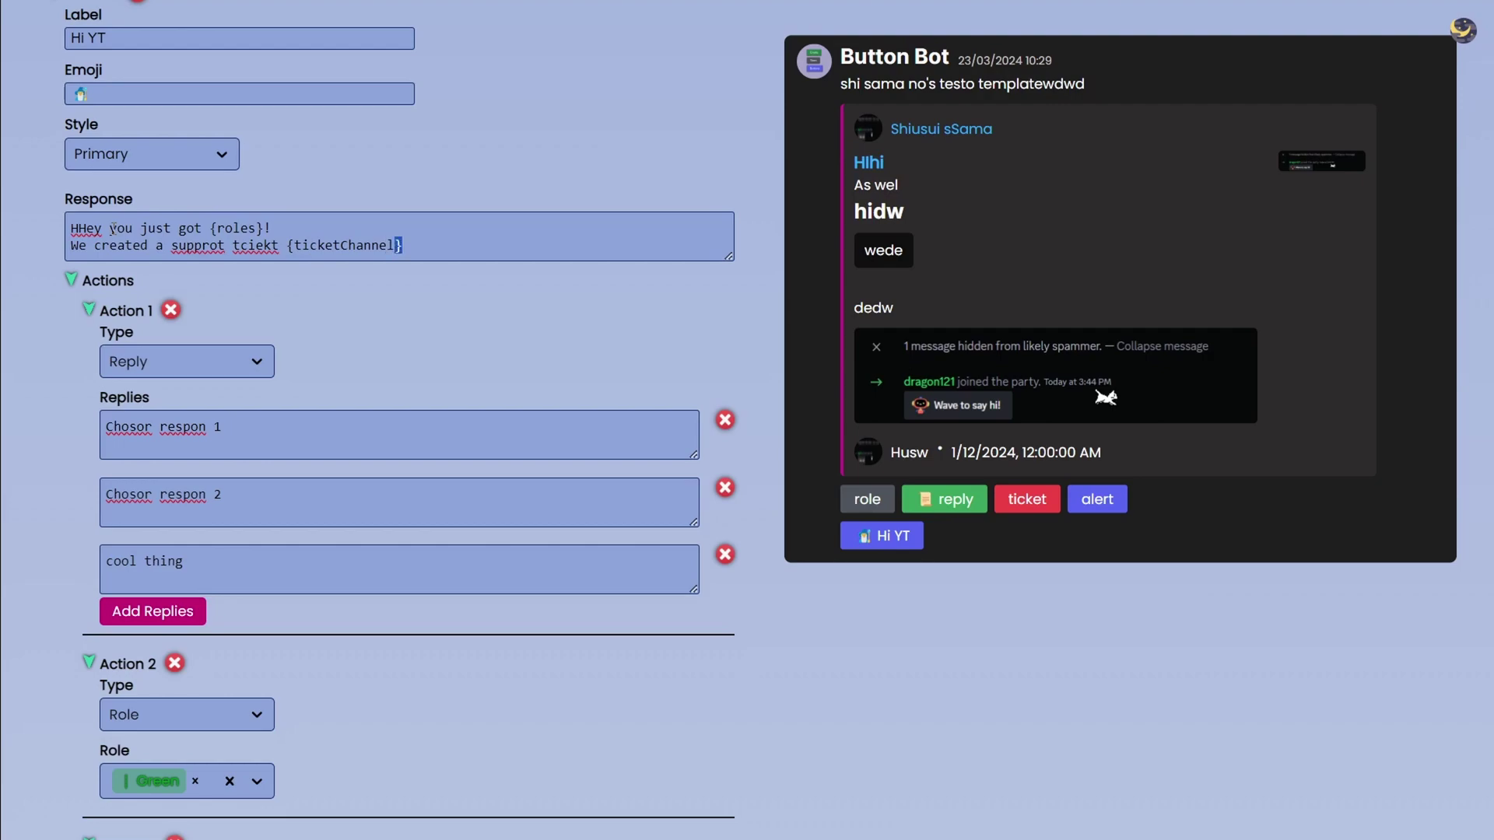
pyautogui.hotkey('ctrl', 'shift', 'Left')
pyautogui.hotkey('alt', 'Tab')
pyautogui.write('#')
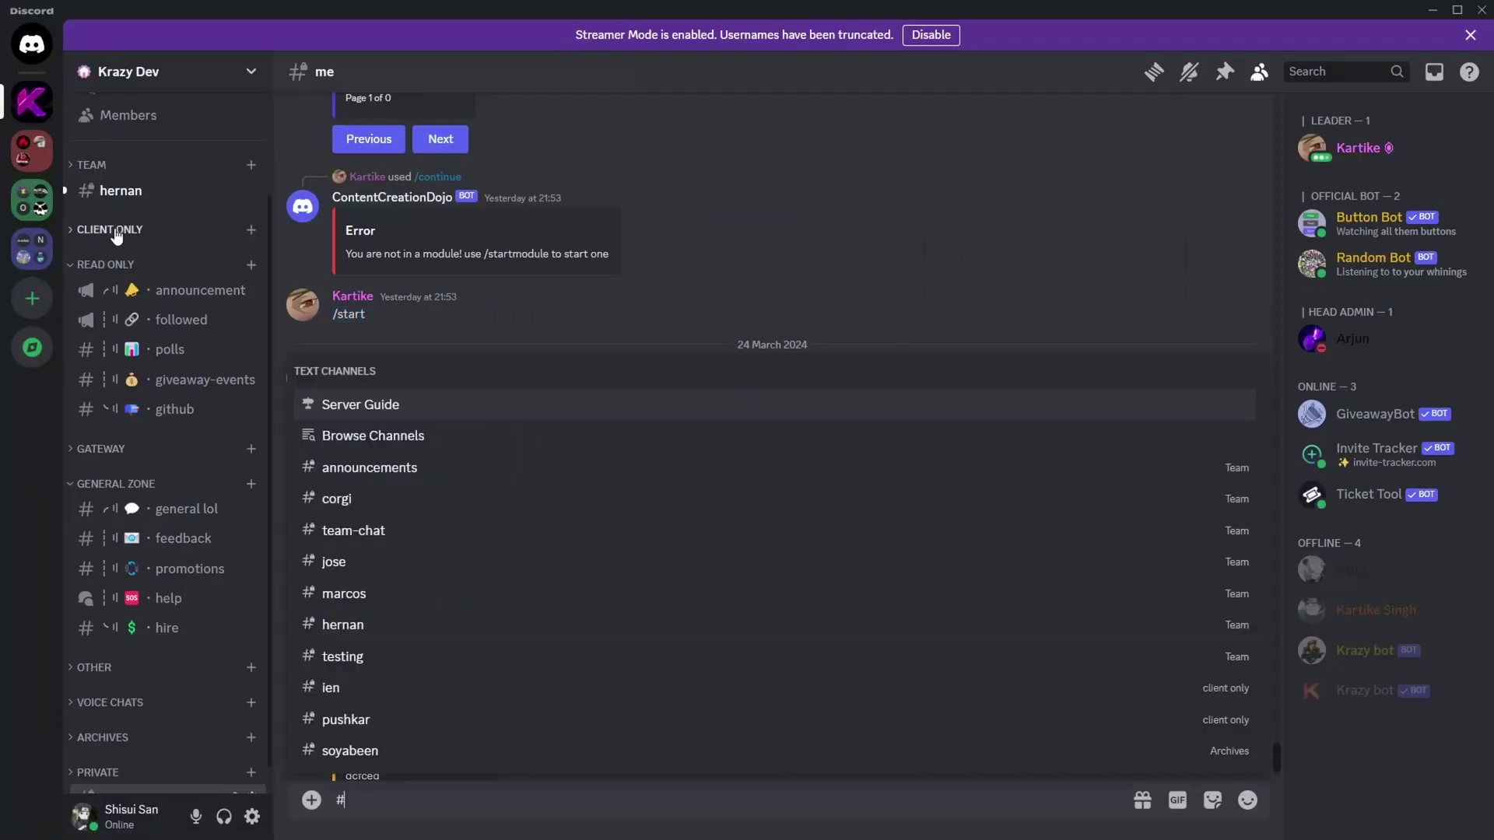
pyautogui.press('Down')
pyautogui.press('Return')
pyautogui.press('Return')
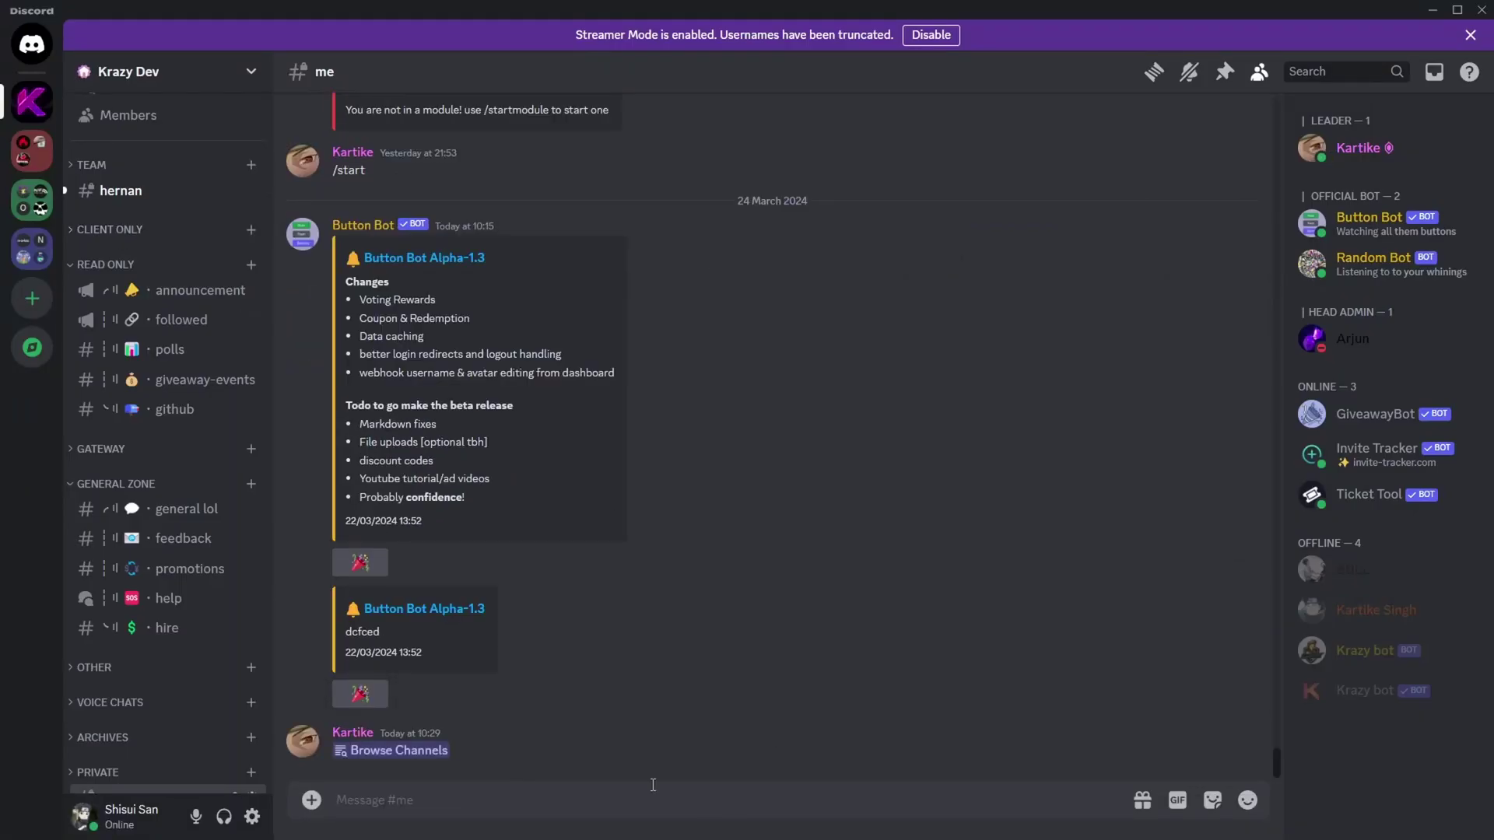
pyautogui.hotkey('alt', 'Tab')
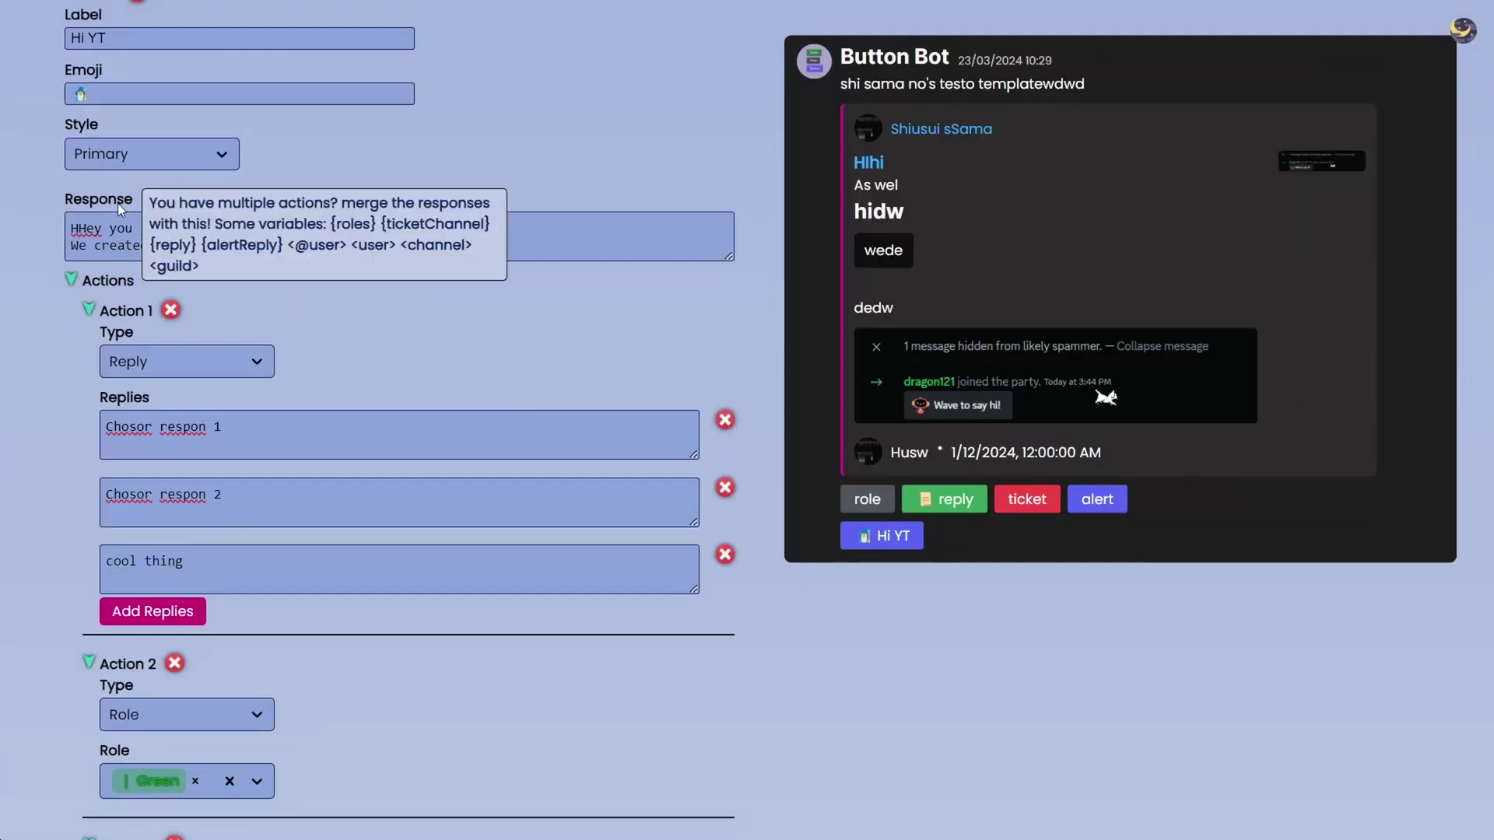
# - Append a new line 'You draw {reply}' to the Hi YT button's response text
pyautogui.click(431, 239)
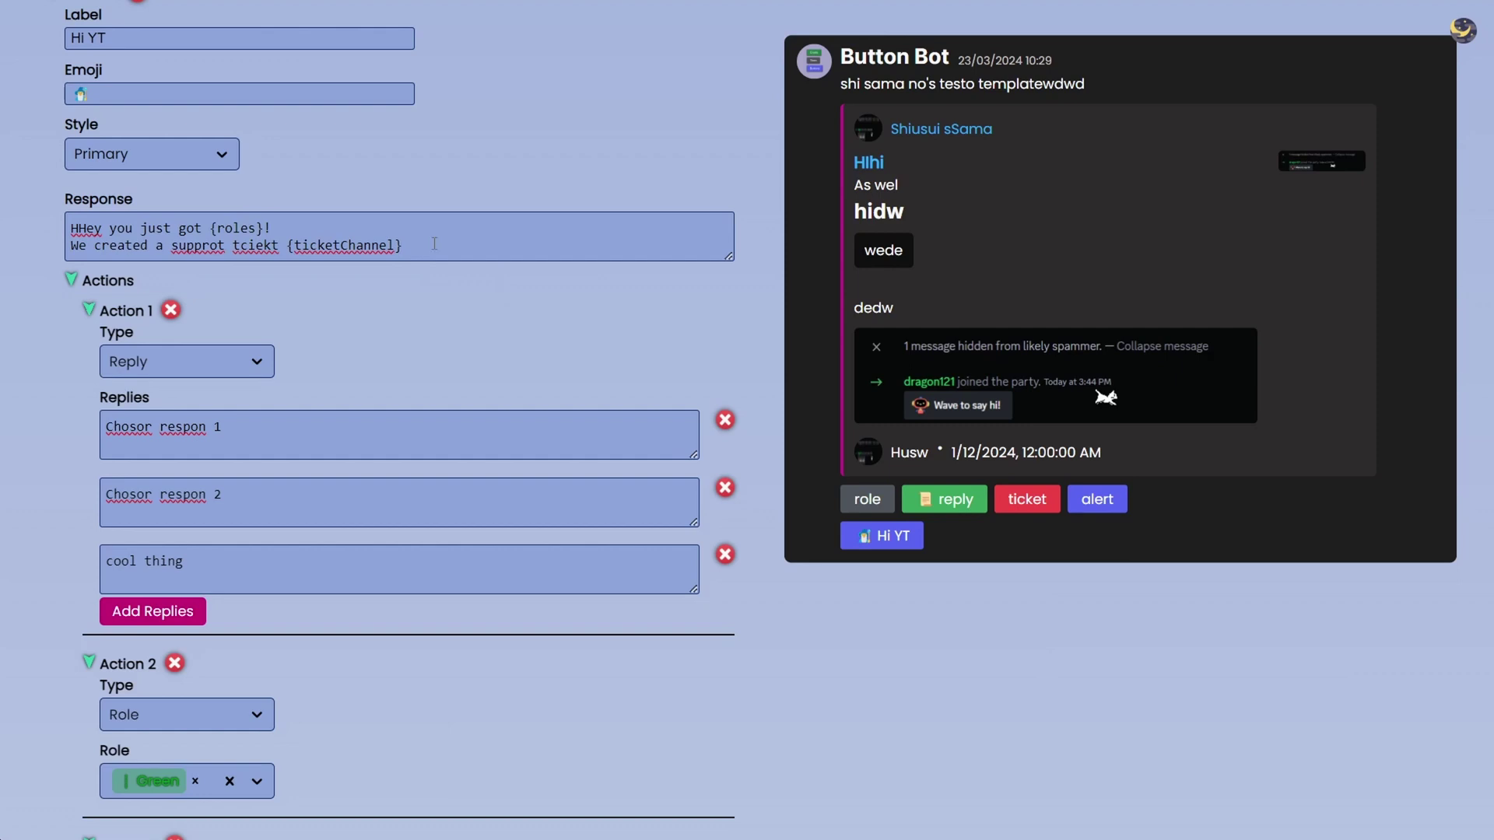
pyautogui.scroll(-2, 391, 268)
pyautogui.moveTo(107, 366); pyautogui.dragTo(183, 367)
pyautogui.scroll(1, 358, 256)
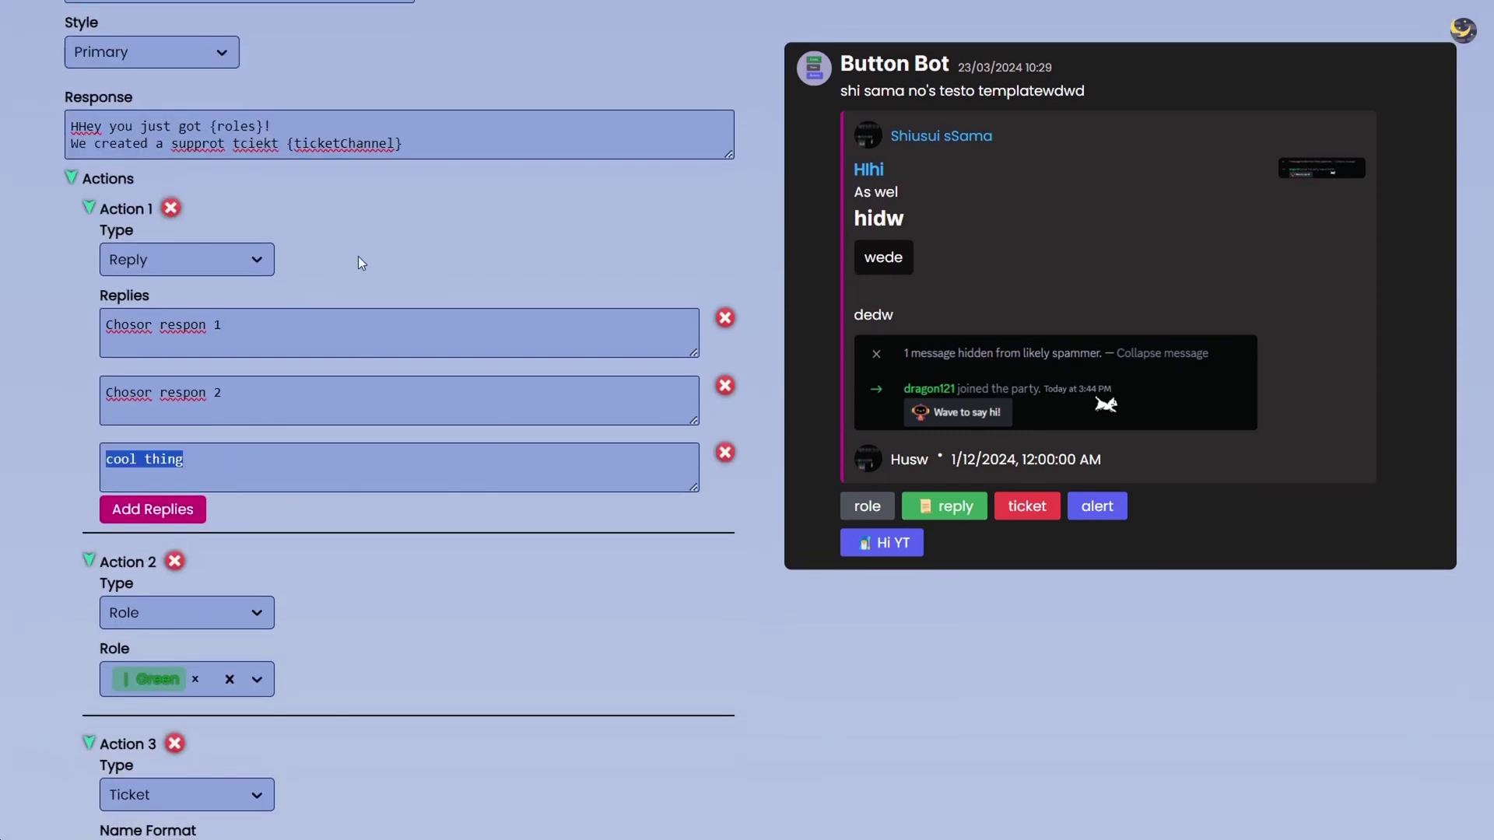
pyautogui.click(416, 144)
pyautogui.press('Return')
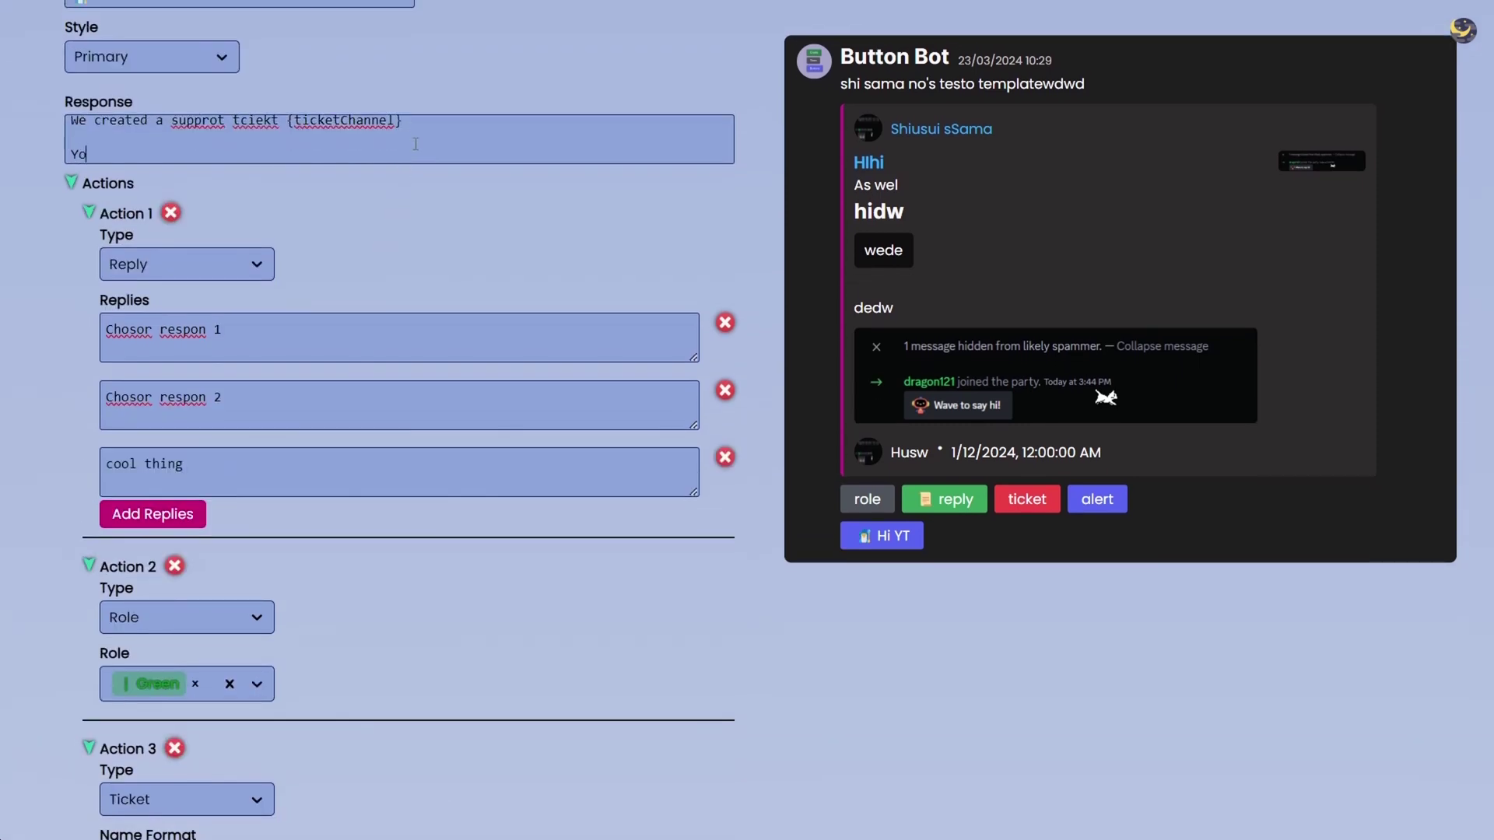
pyautogui.write('You draw {reply}')
pyautogui.moveTo(86, 99)
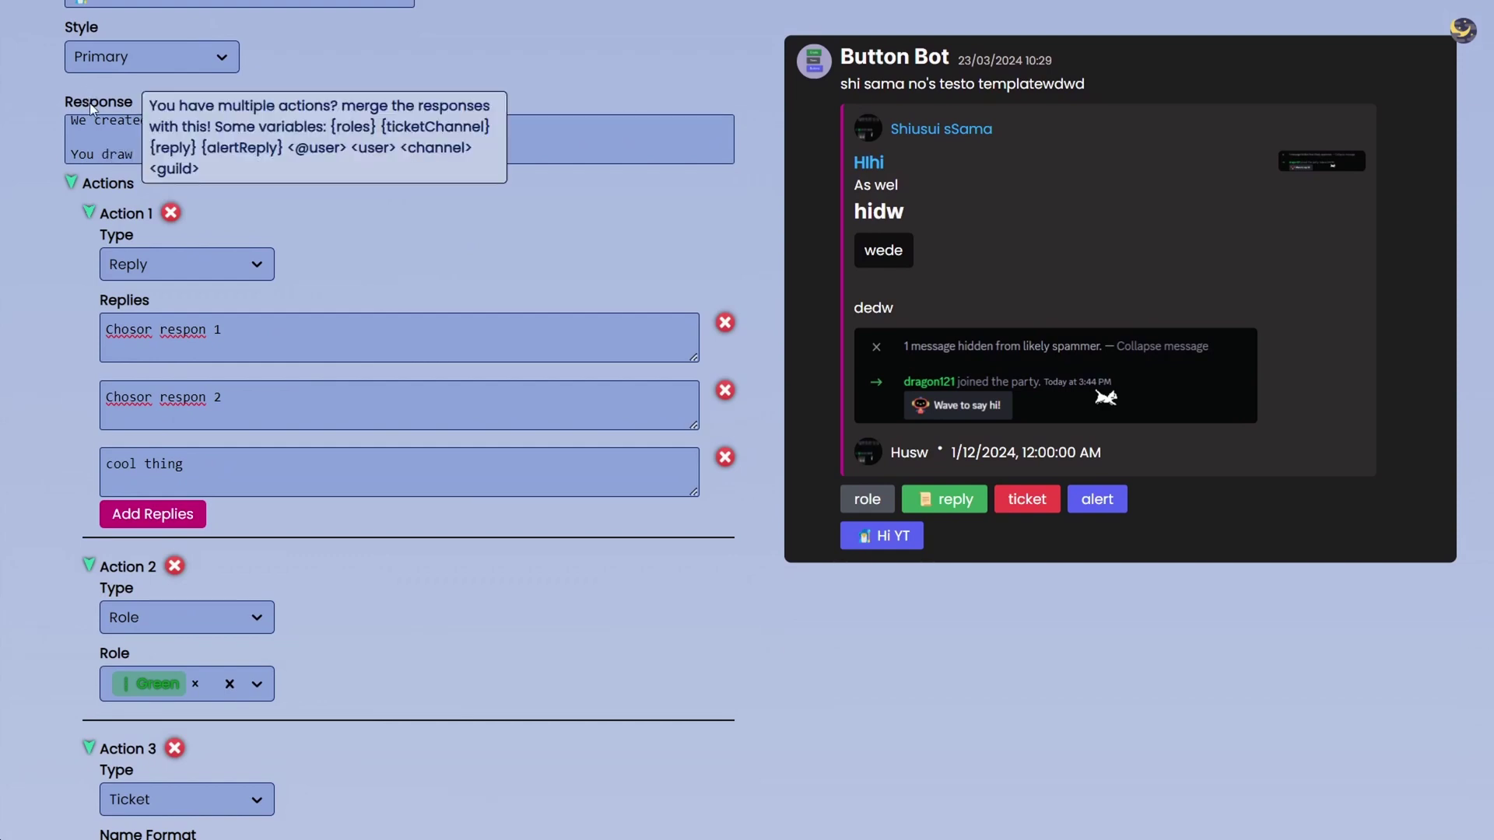
# - Enlarge the response box, keeping the full response text restored
pyautogui.press('Up')
pyautogui.press('Up')
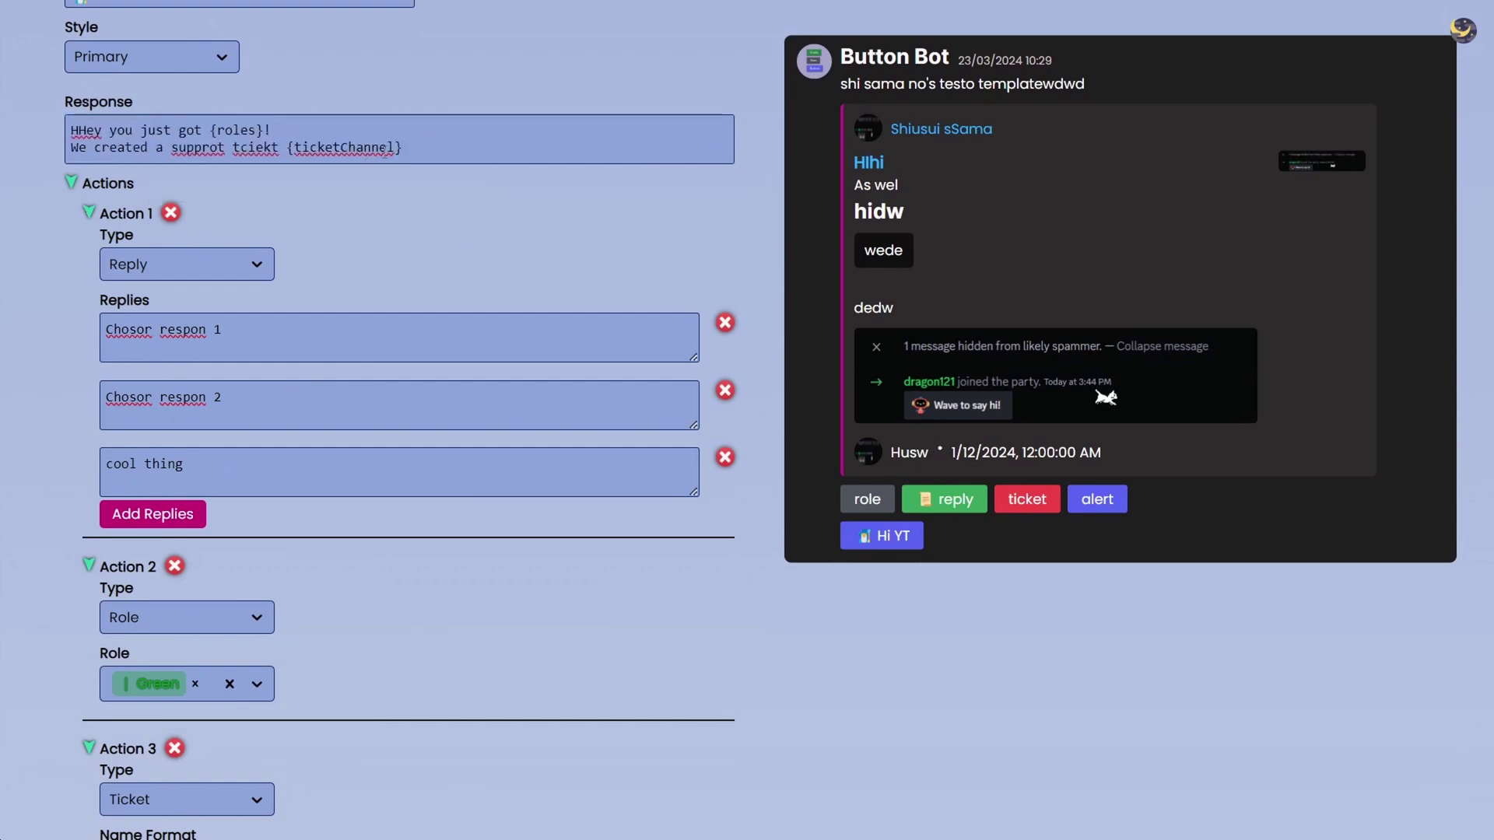
pyautogui.scroll(2, 622, 255)
pyautogui.hotkey('ctrl', 'a')
pyautogui.press('BackSpace')
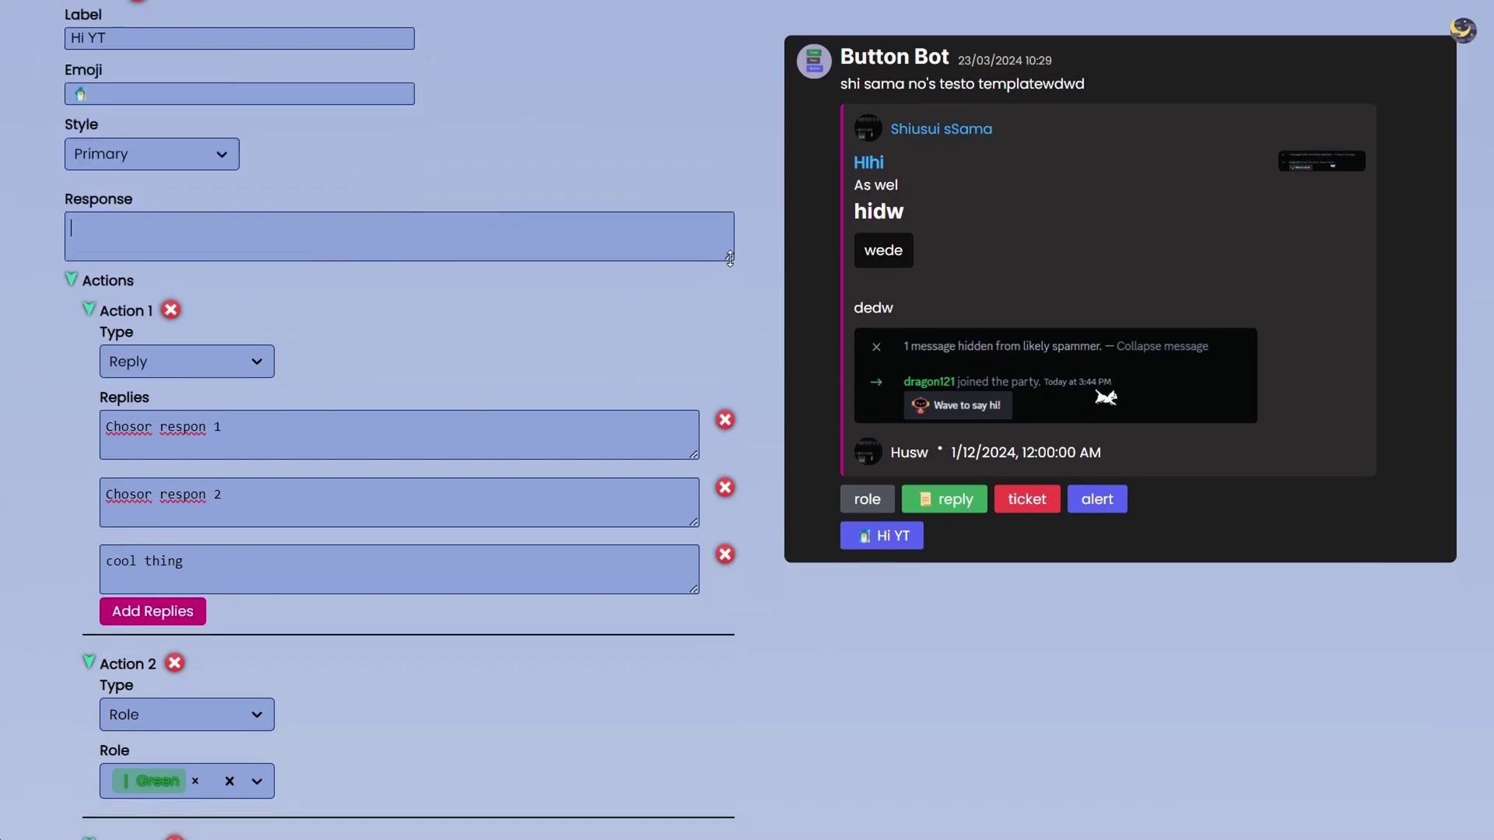
pyautogui.moveTo(730, 259); pyautogui.dragTo(726, 361)
pyautogui.hotkey('ctrl', 'z')
pyautogui.scroll(-10, 308, 338)
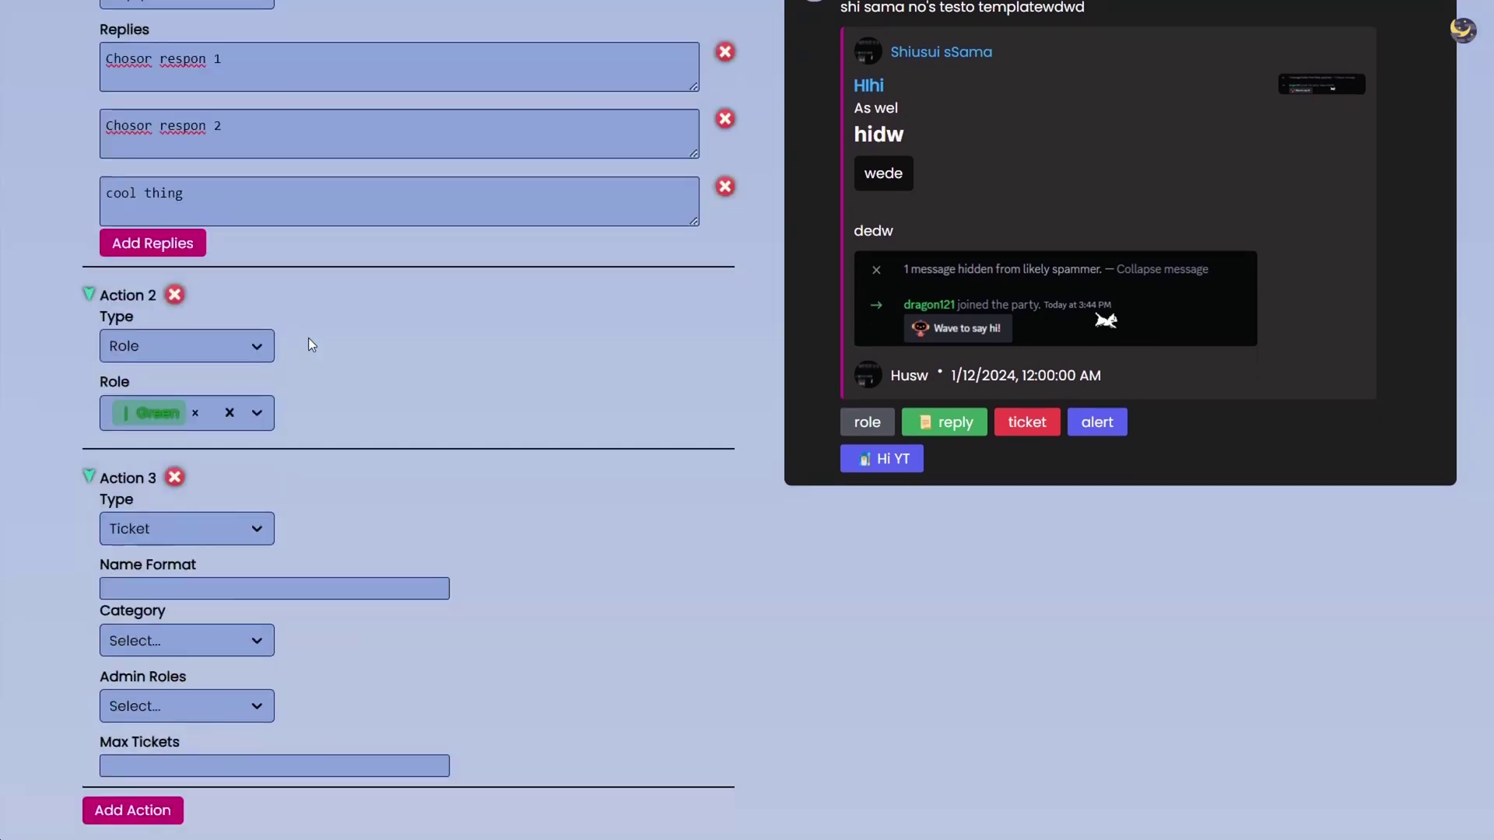
pyautogui.scroll(15, 567, 342)
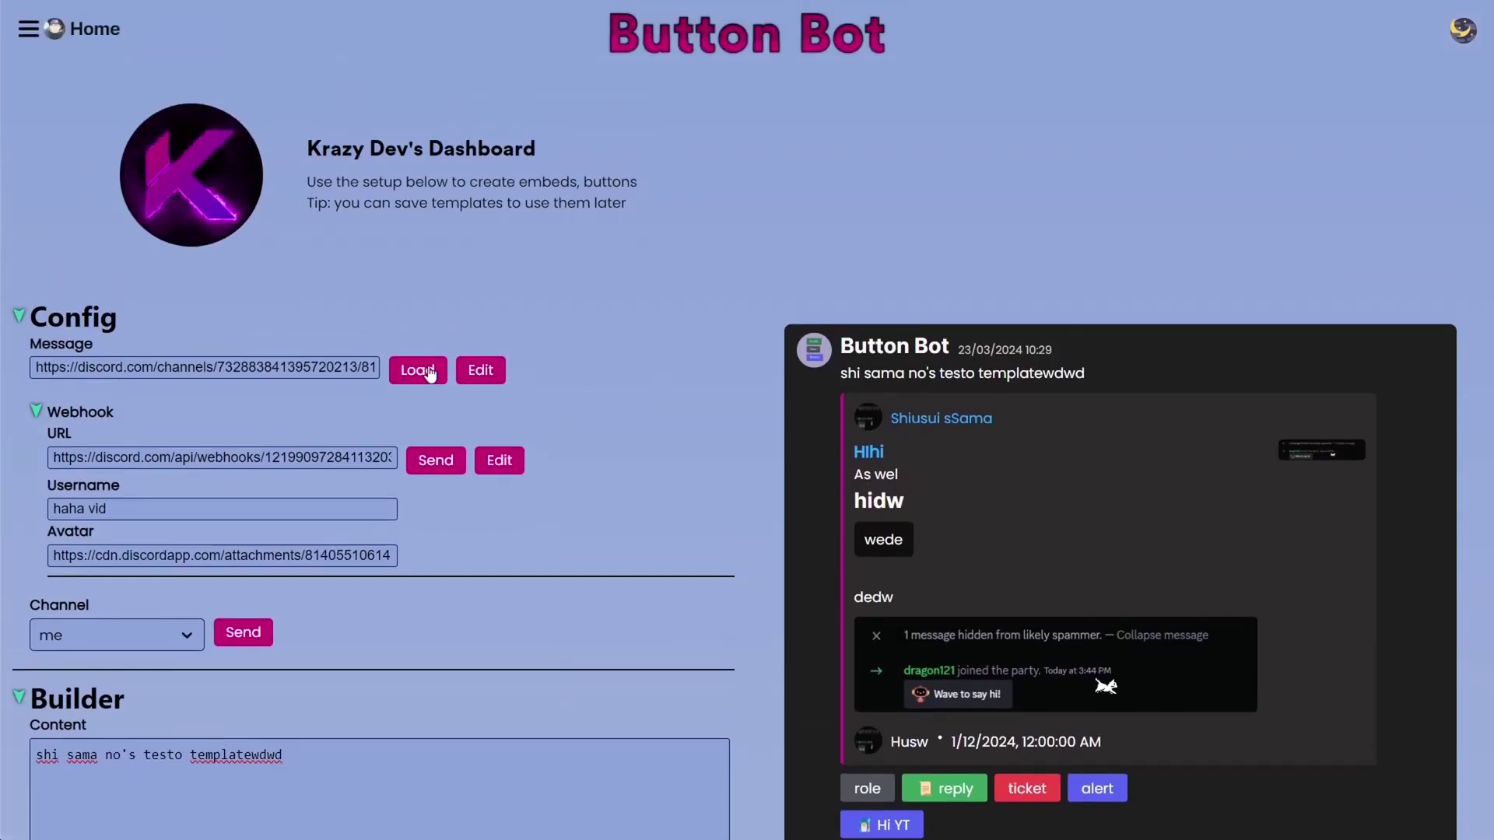
# - Load the existing Discord message and delete Row 2 with the Hi YT button
pyautogui.click(429, 373)
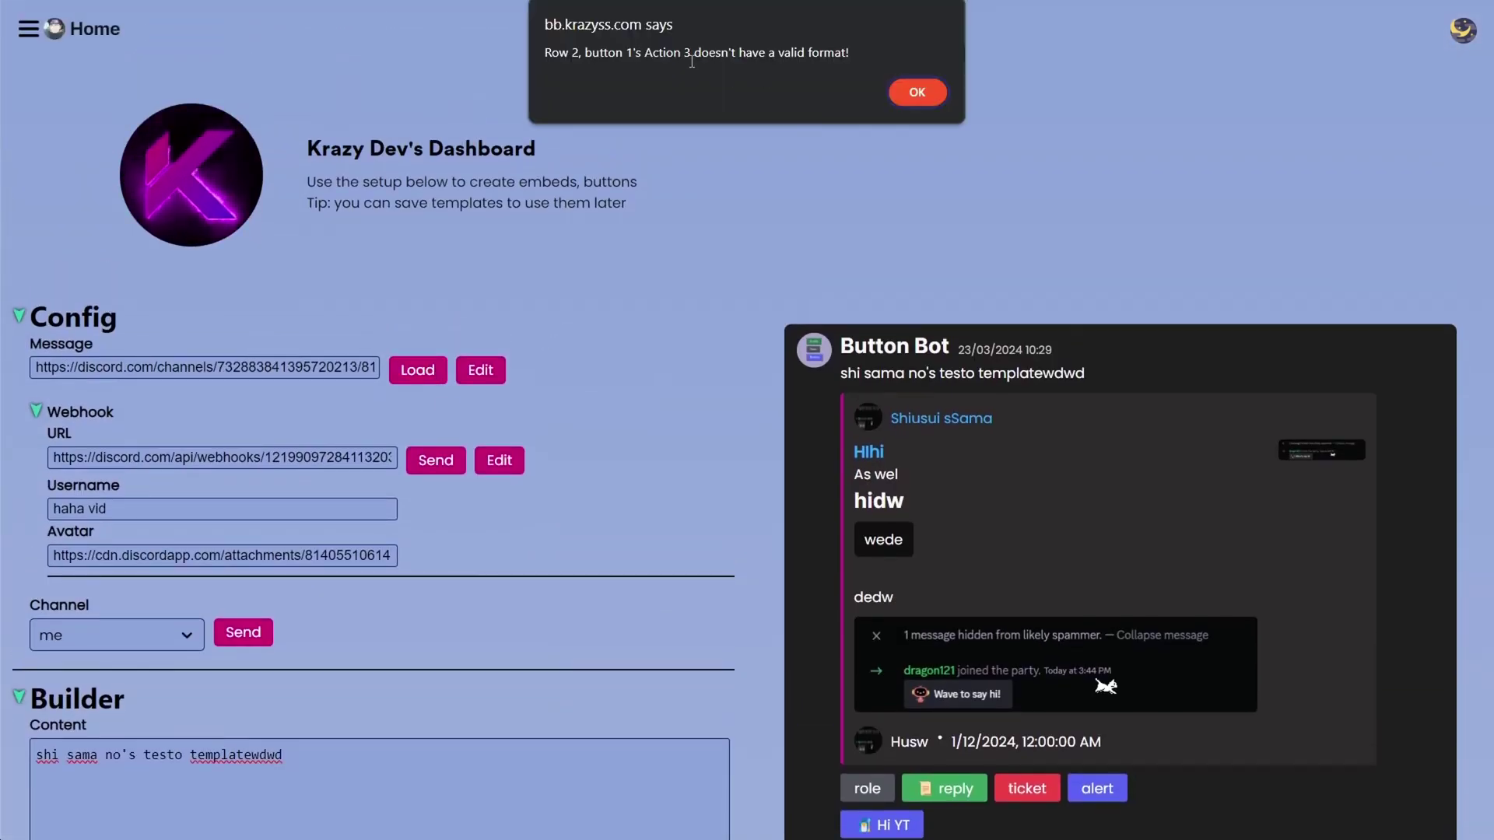
pyautogui.click(923, 93)
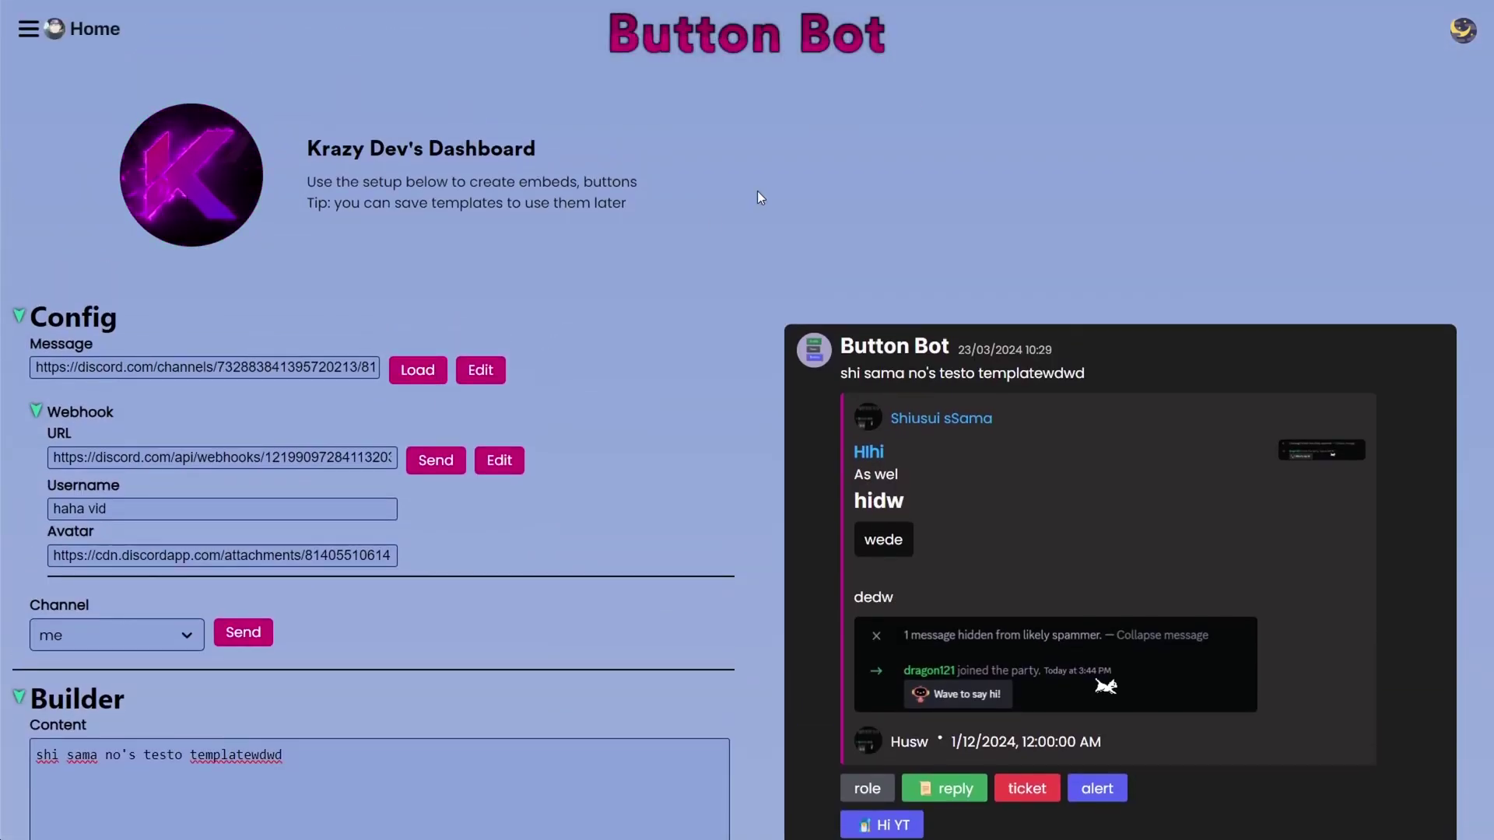
pyautogui.scroll(-10, 758, 190)
pyautogui.click(106, 598)
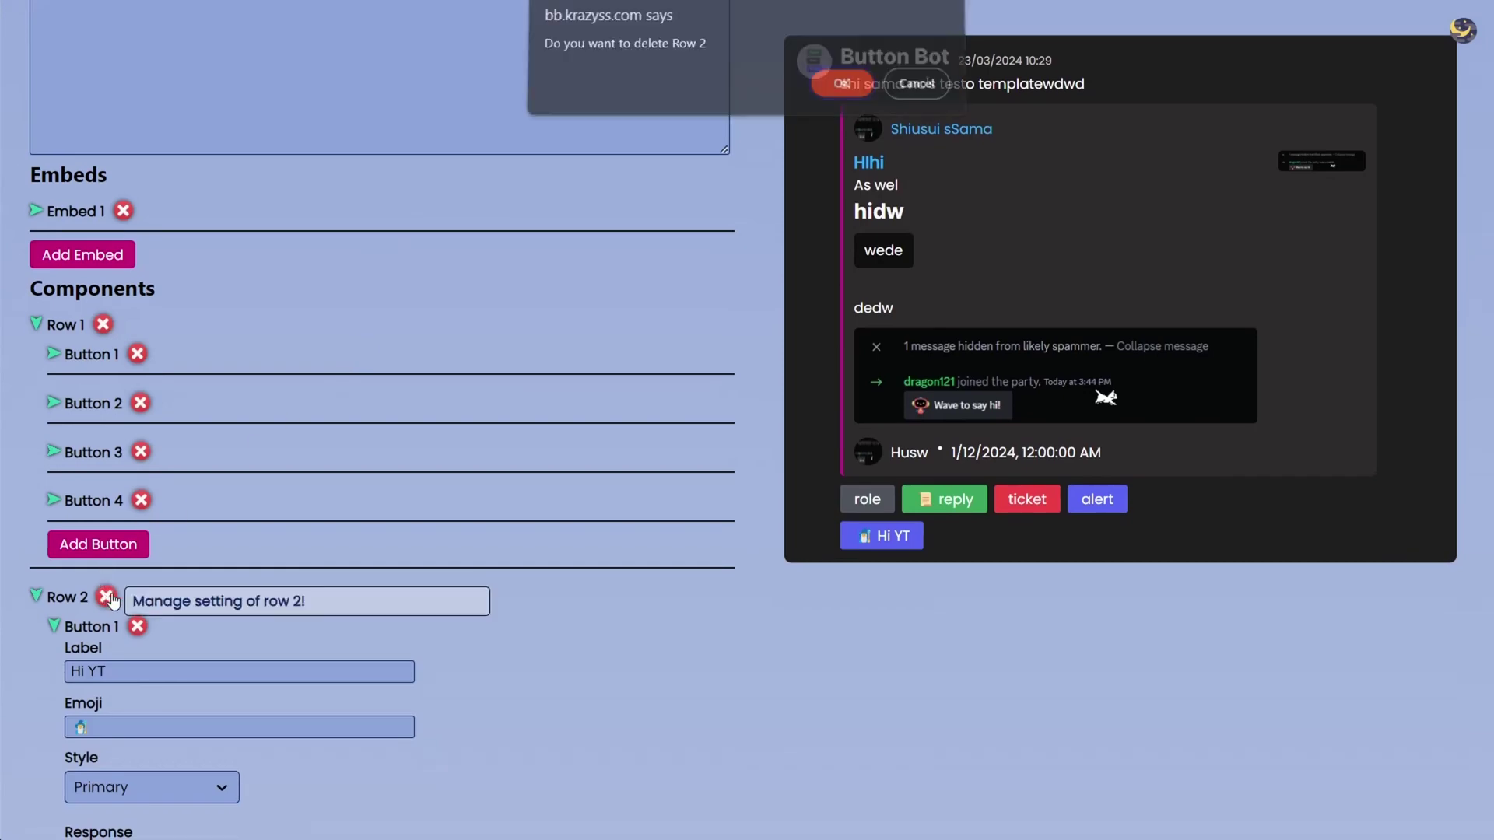
pyautogui.click(840, 95)
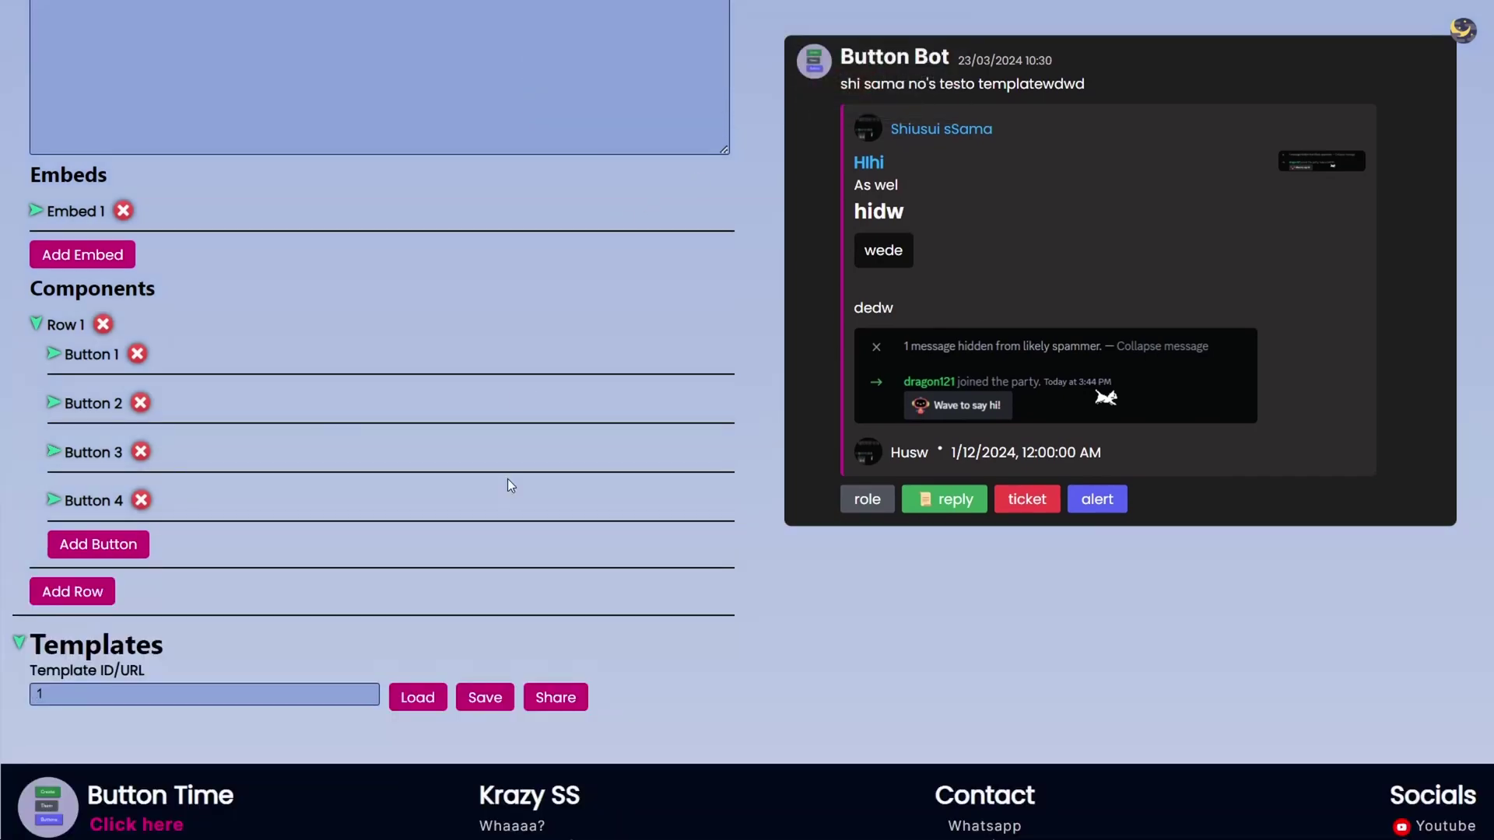
# - Acknowledge the sent notice for the edited message and go to Discord
pyautogui.scroll(10, 509, 477)
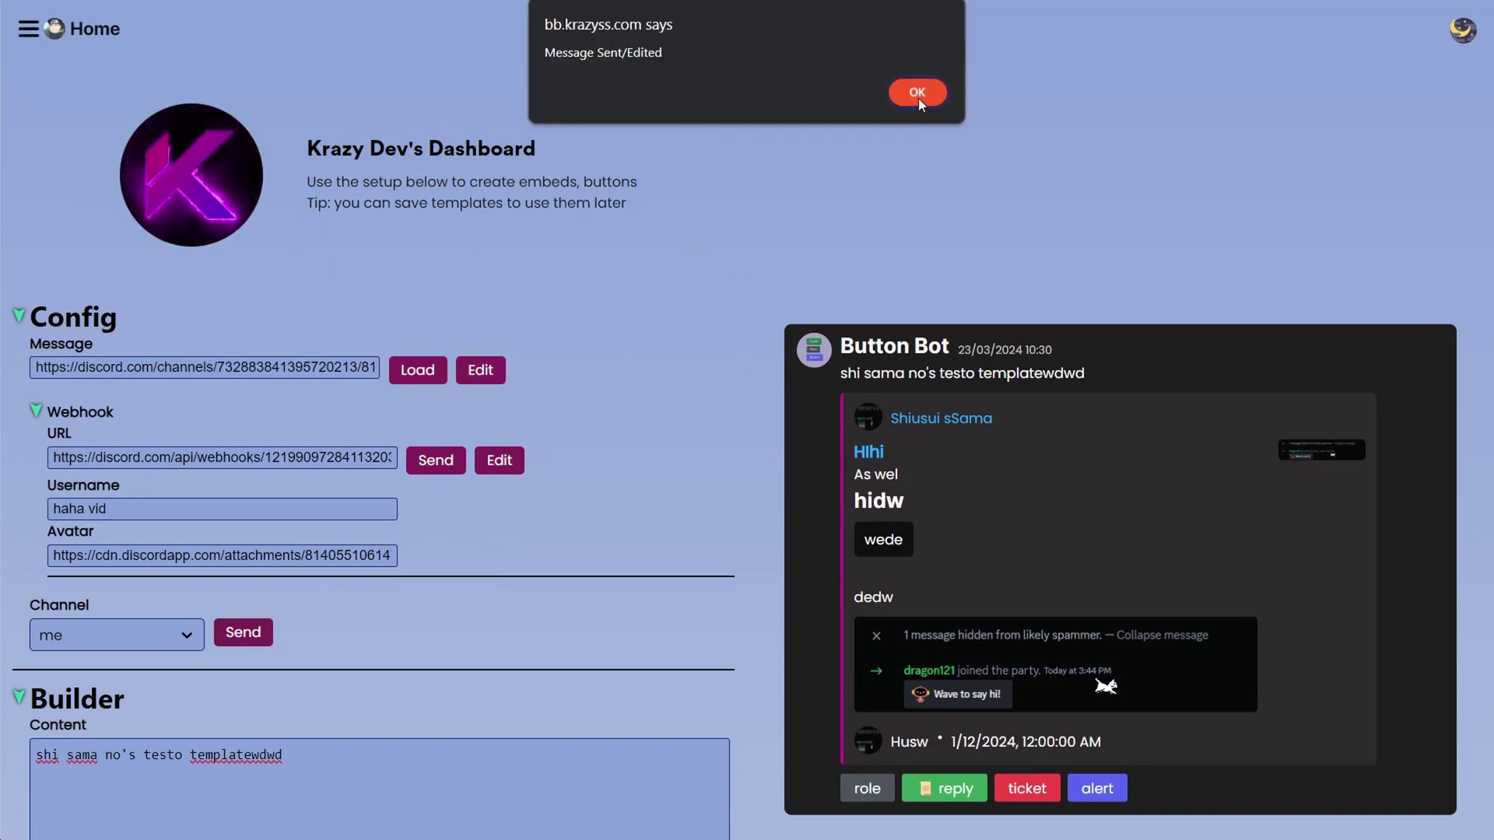
pyautogui.click(916, 92)
pyautogui.hotkey('alt', 'Tab')
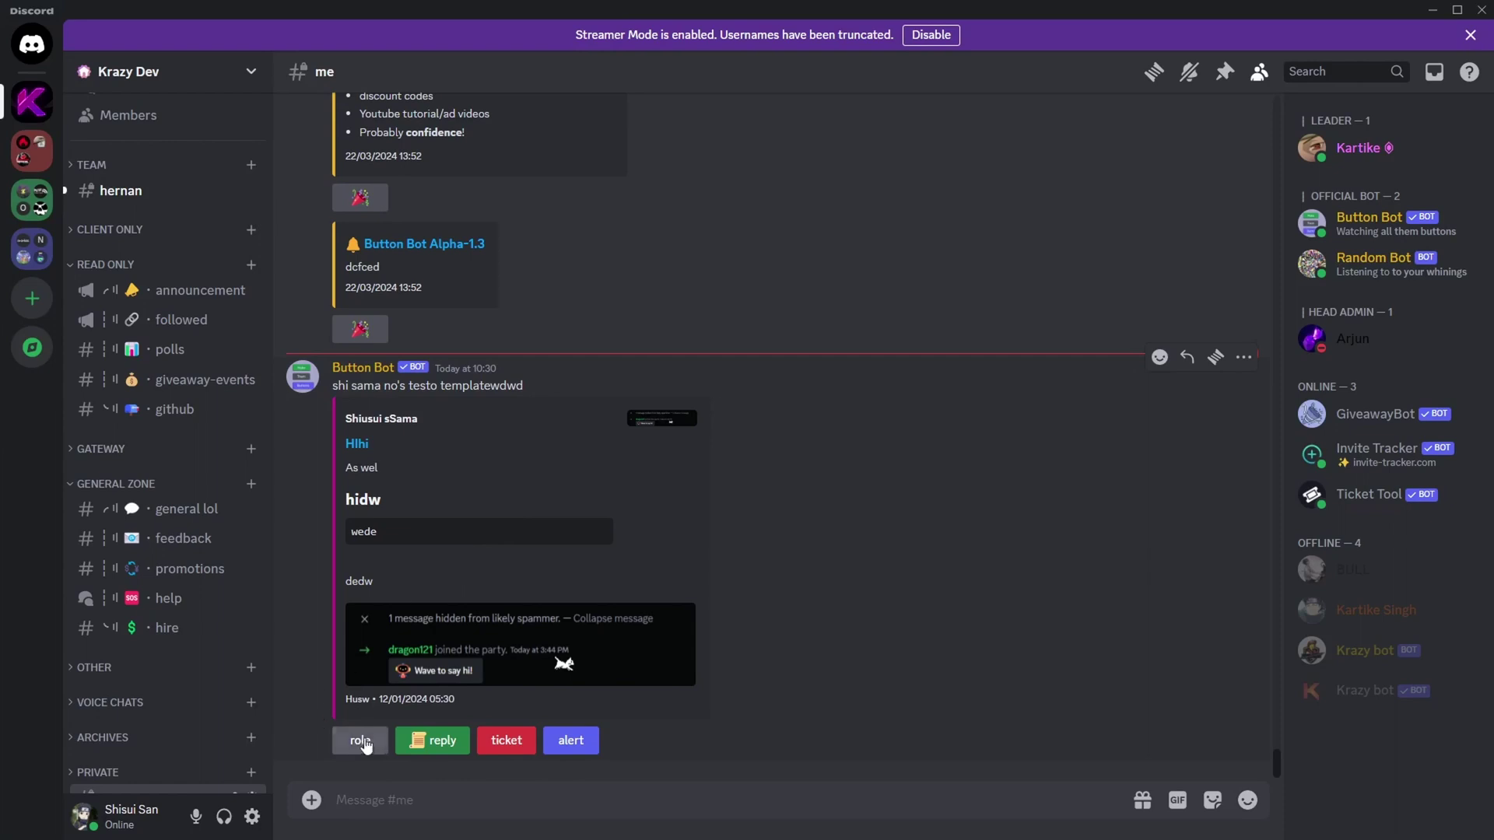
# - Test the role, reply and ticket buttons on the bot message
pyautogui.click(366, 745)
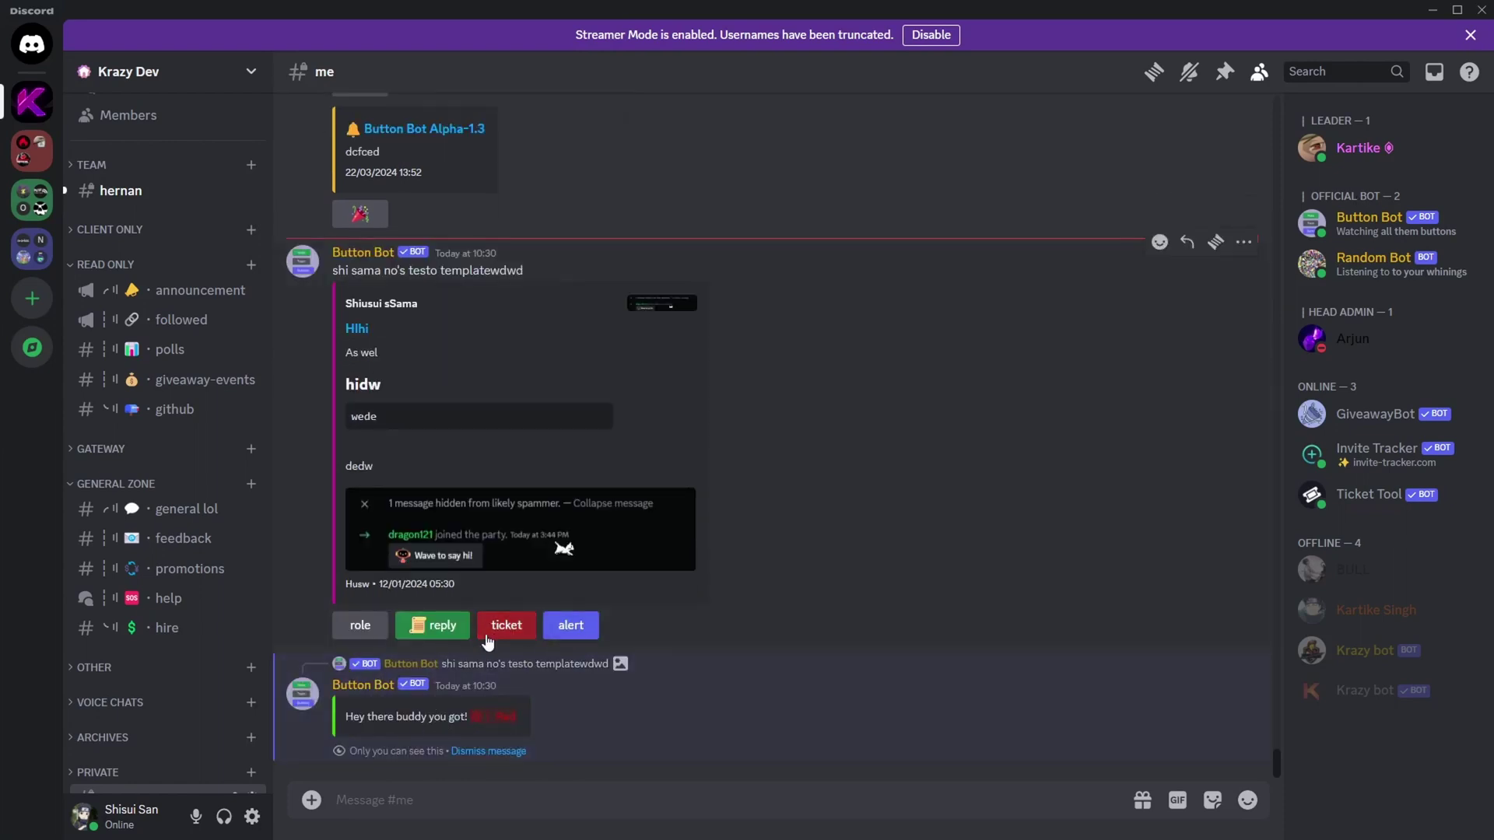
pyautogui.click(435, 624)
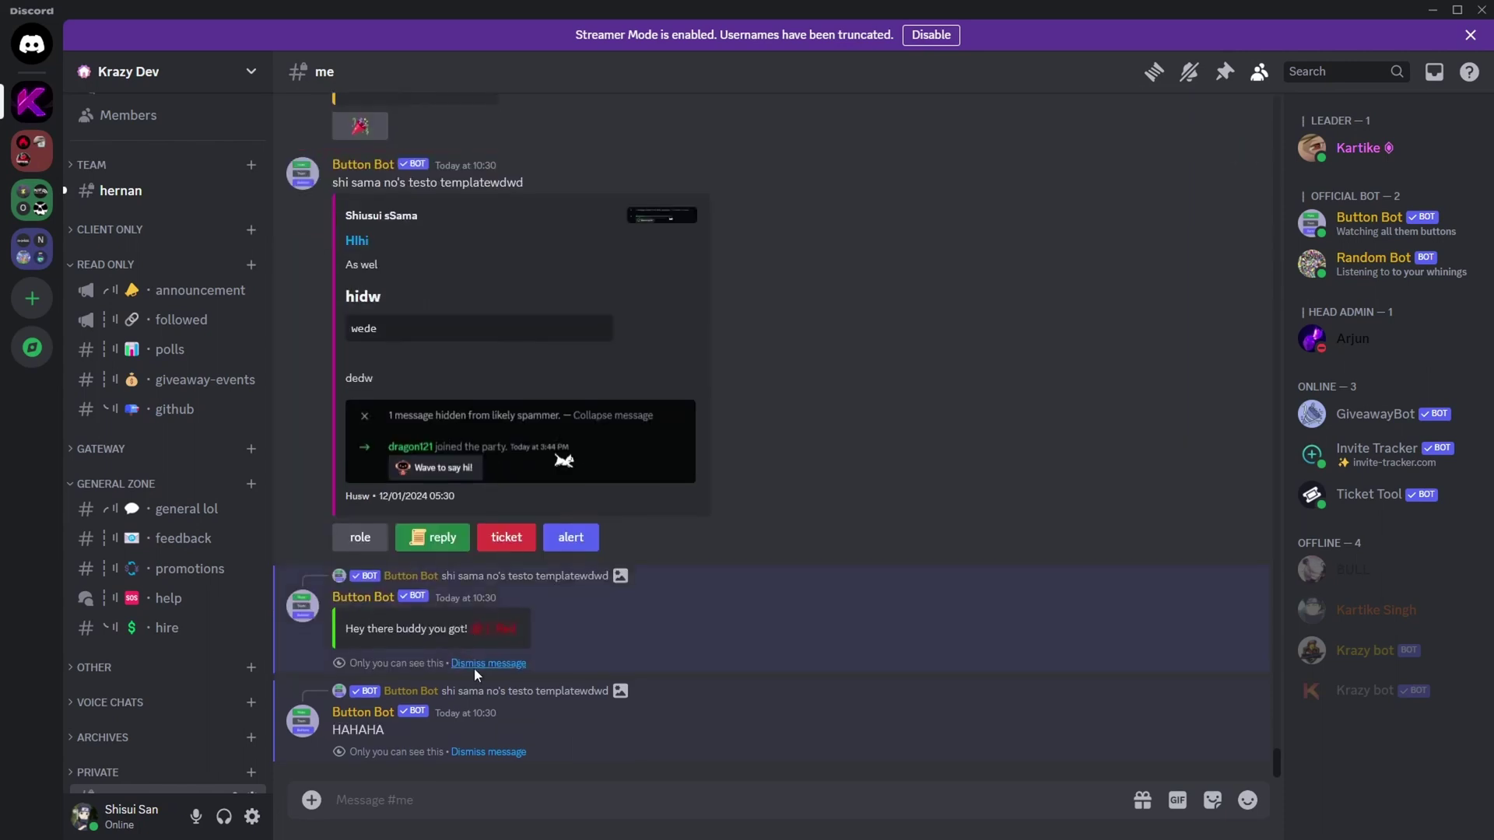
pyautogui.click(510, 538)
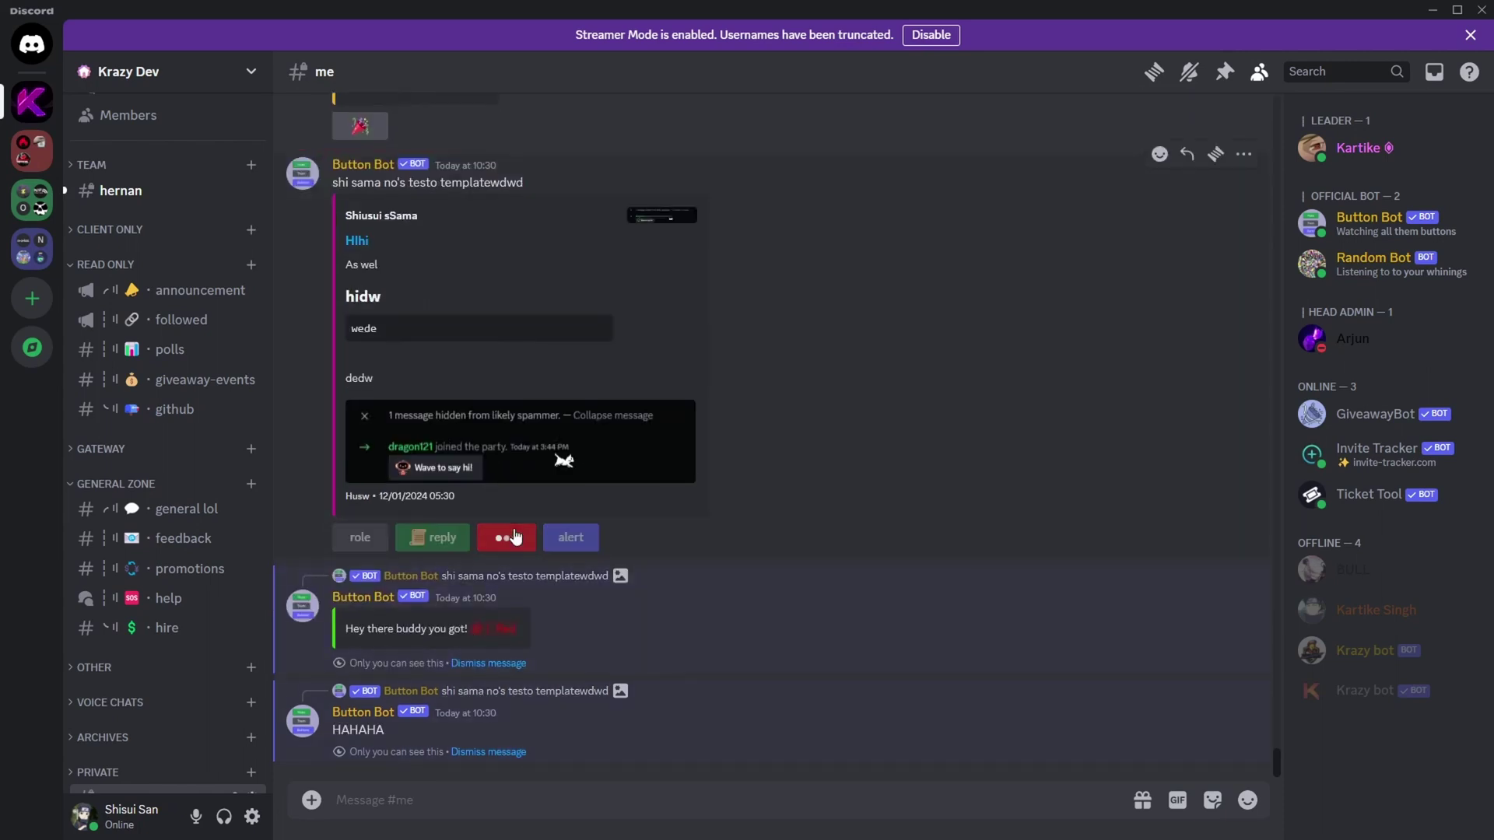
# - Open the new whpop ticket channel and delete the ticket
pyautogui.scroll(-2, 166, 697)
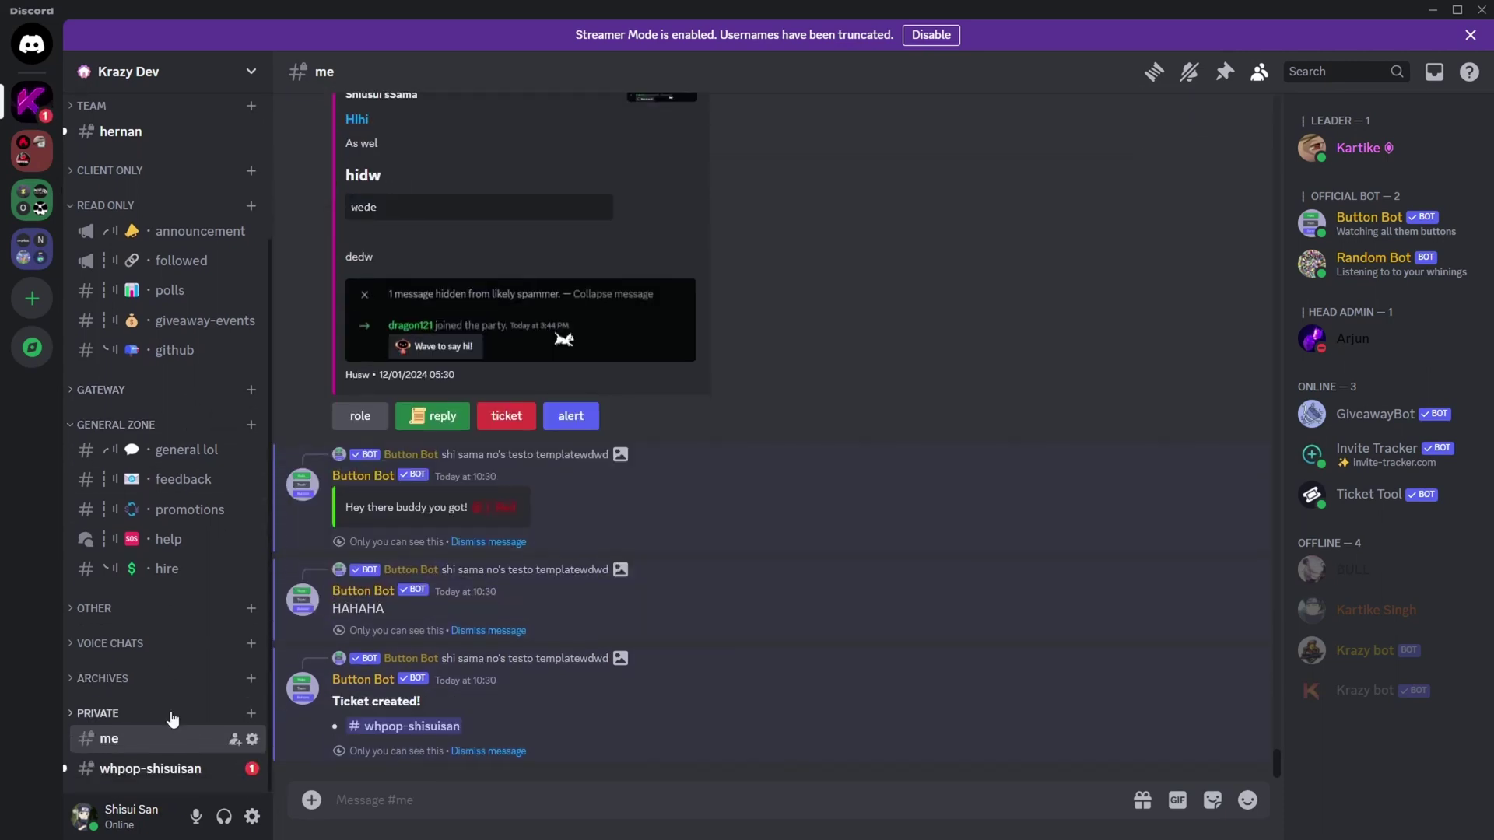
pyautogui.click(150, 769)
pyautogui.click(516, 740)
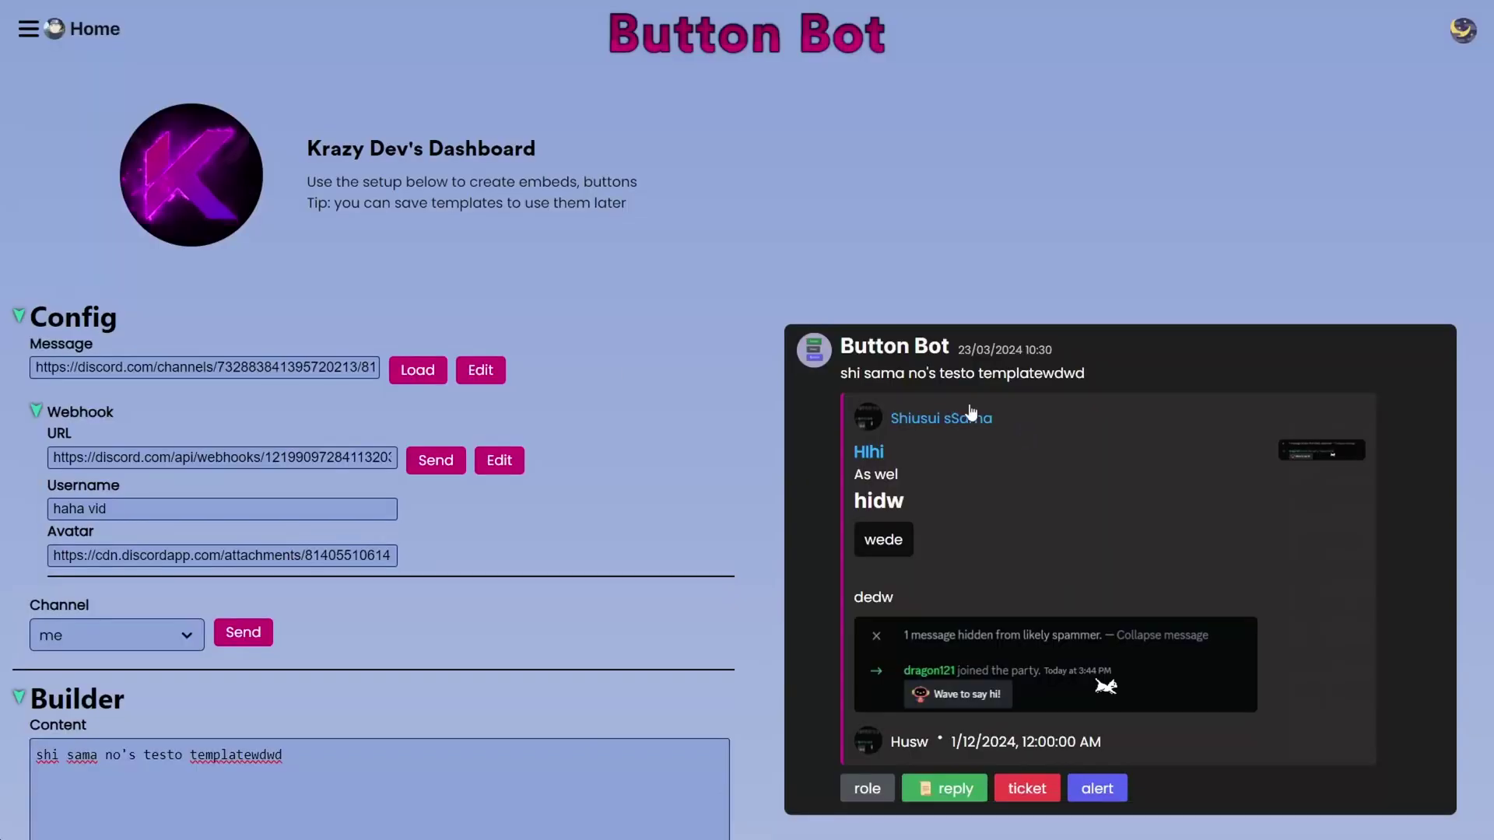
pyautogui.scroll(-6, 381, 420)
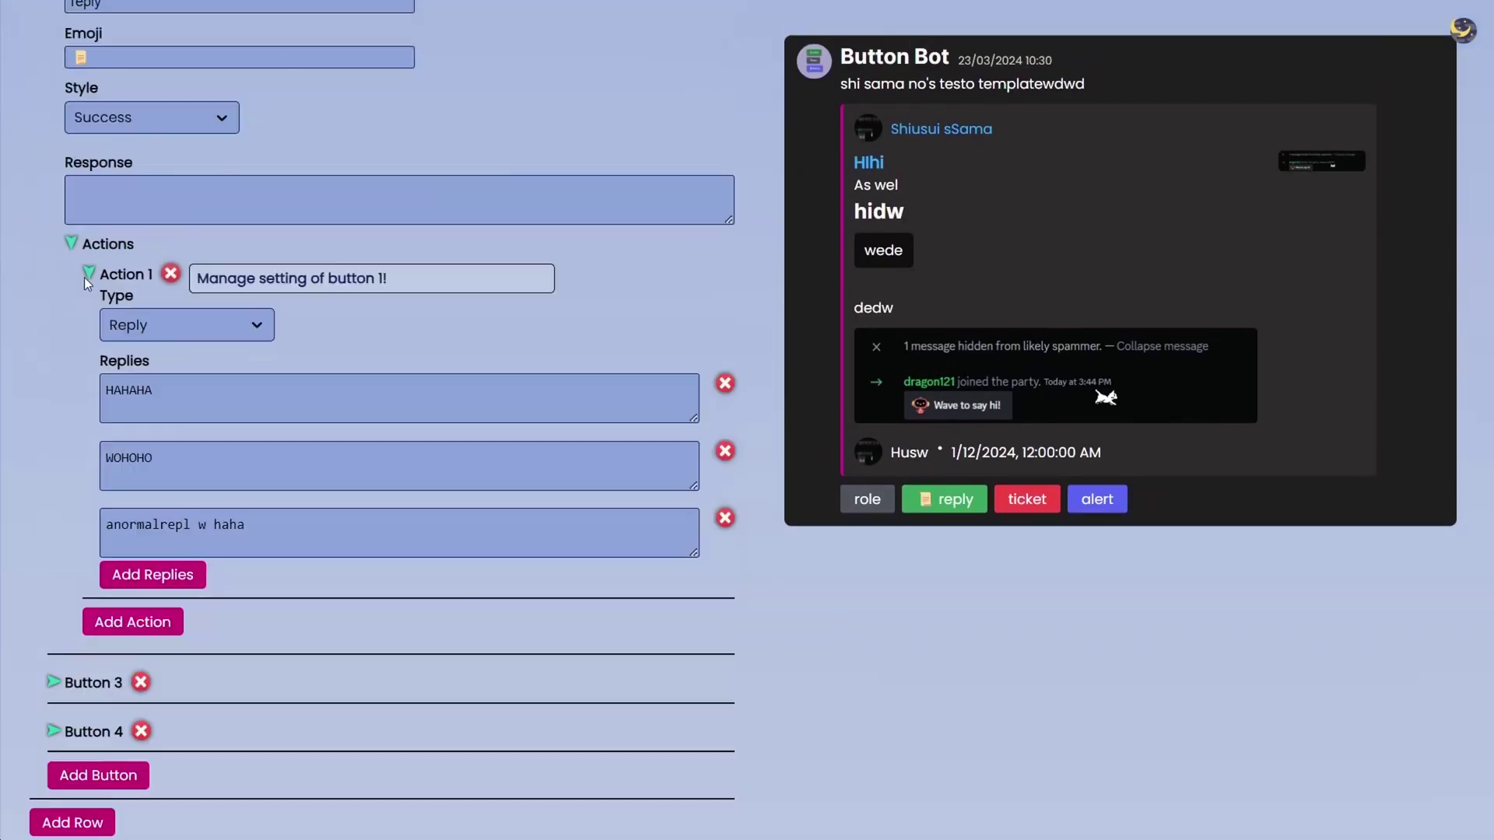
pyautogui.click(142, 330)
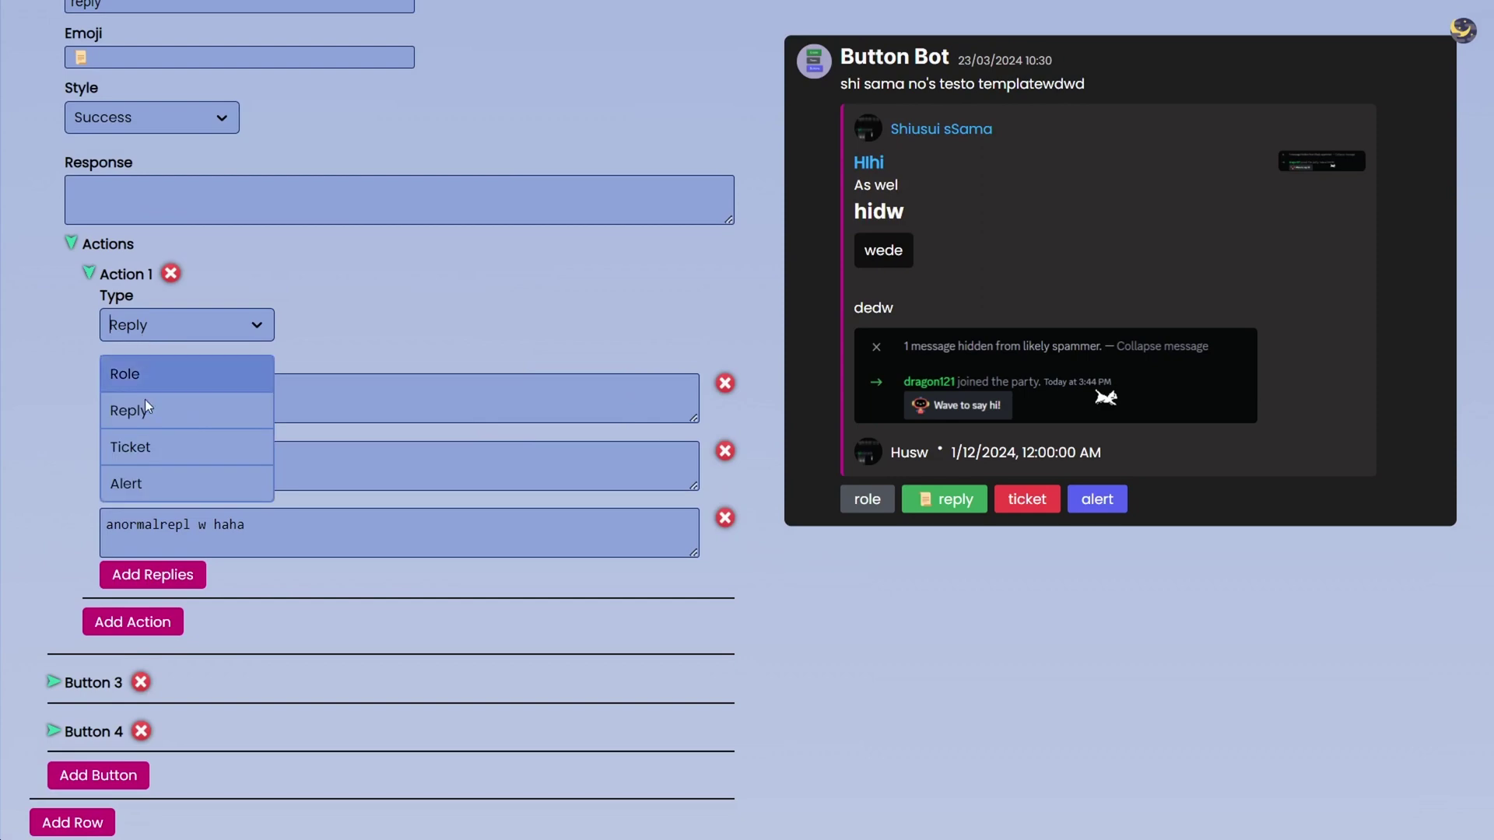
pyautogui.click(225, 405)
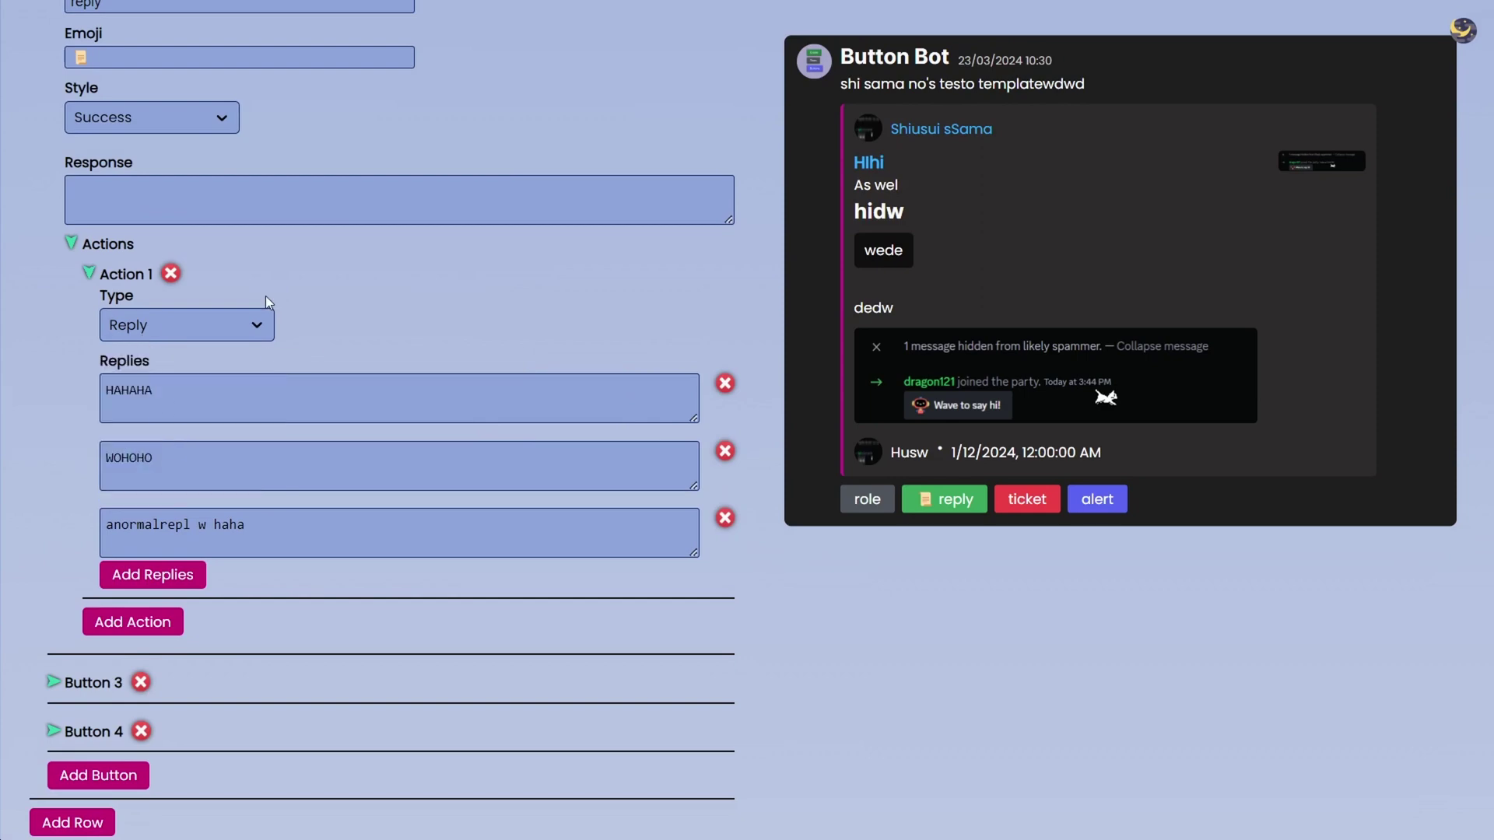
pyautogui.scroll(15, 288, 373)
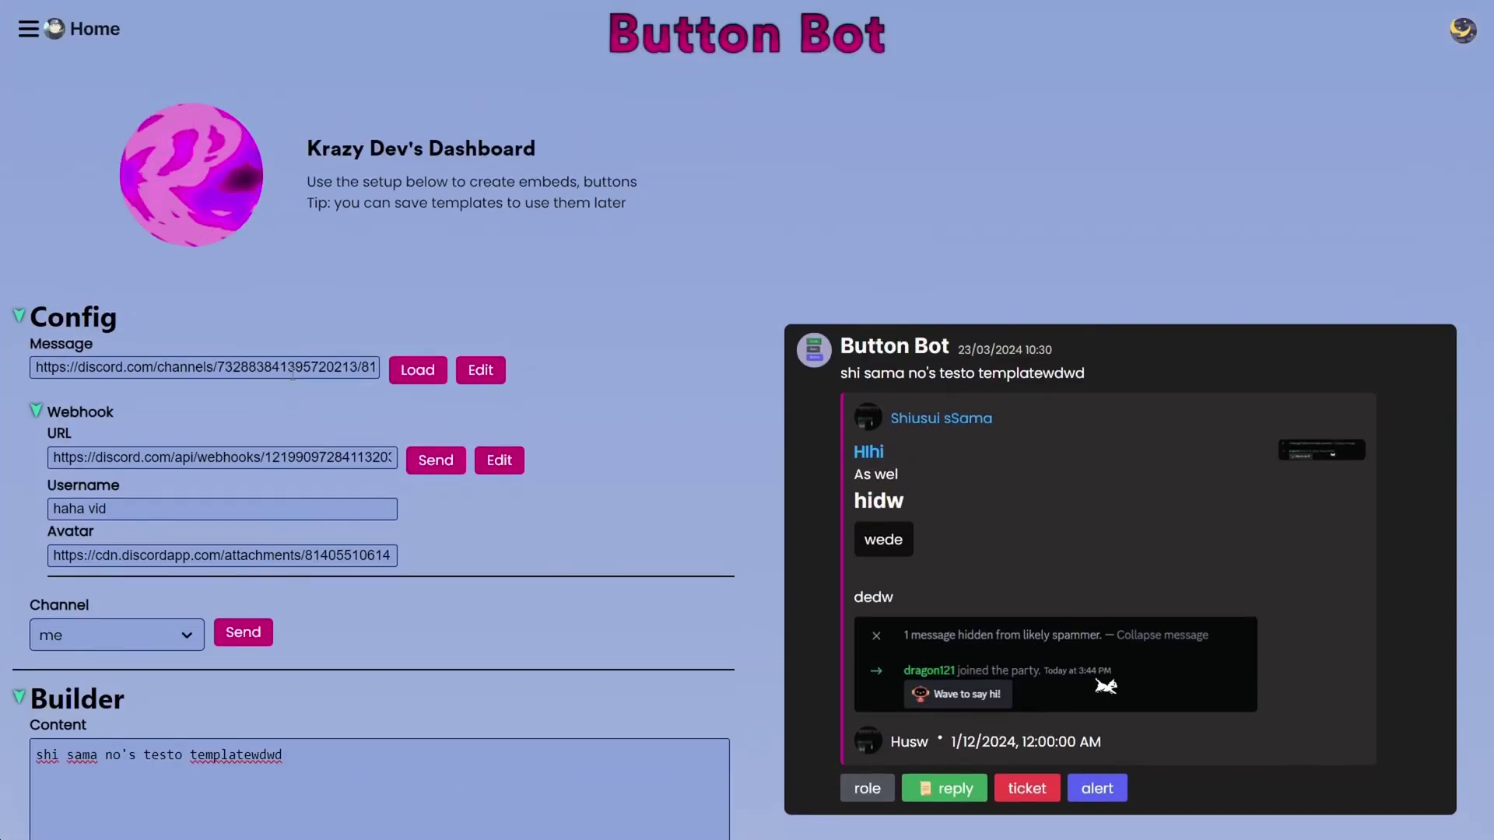